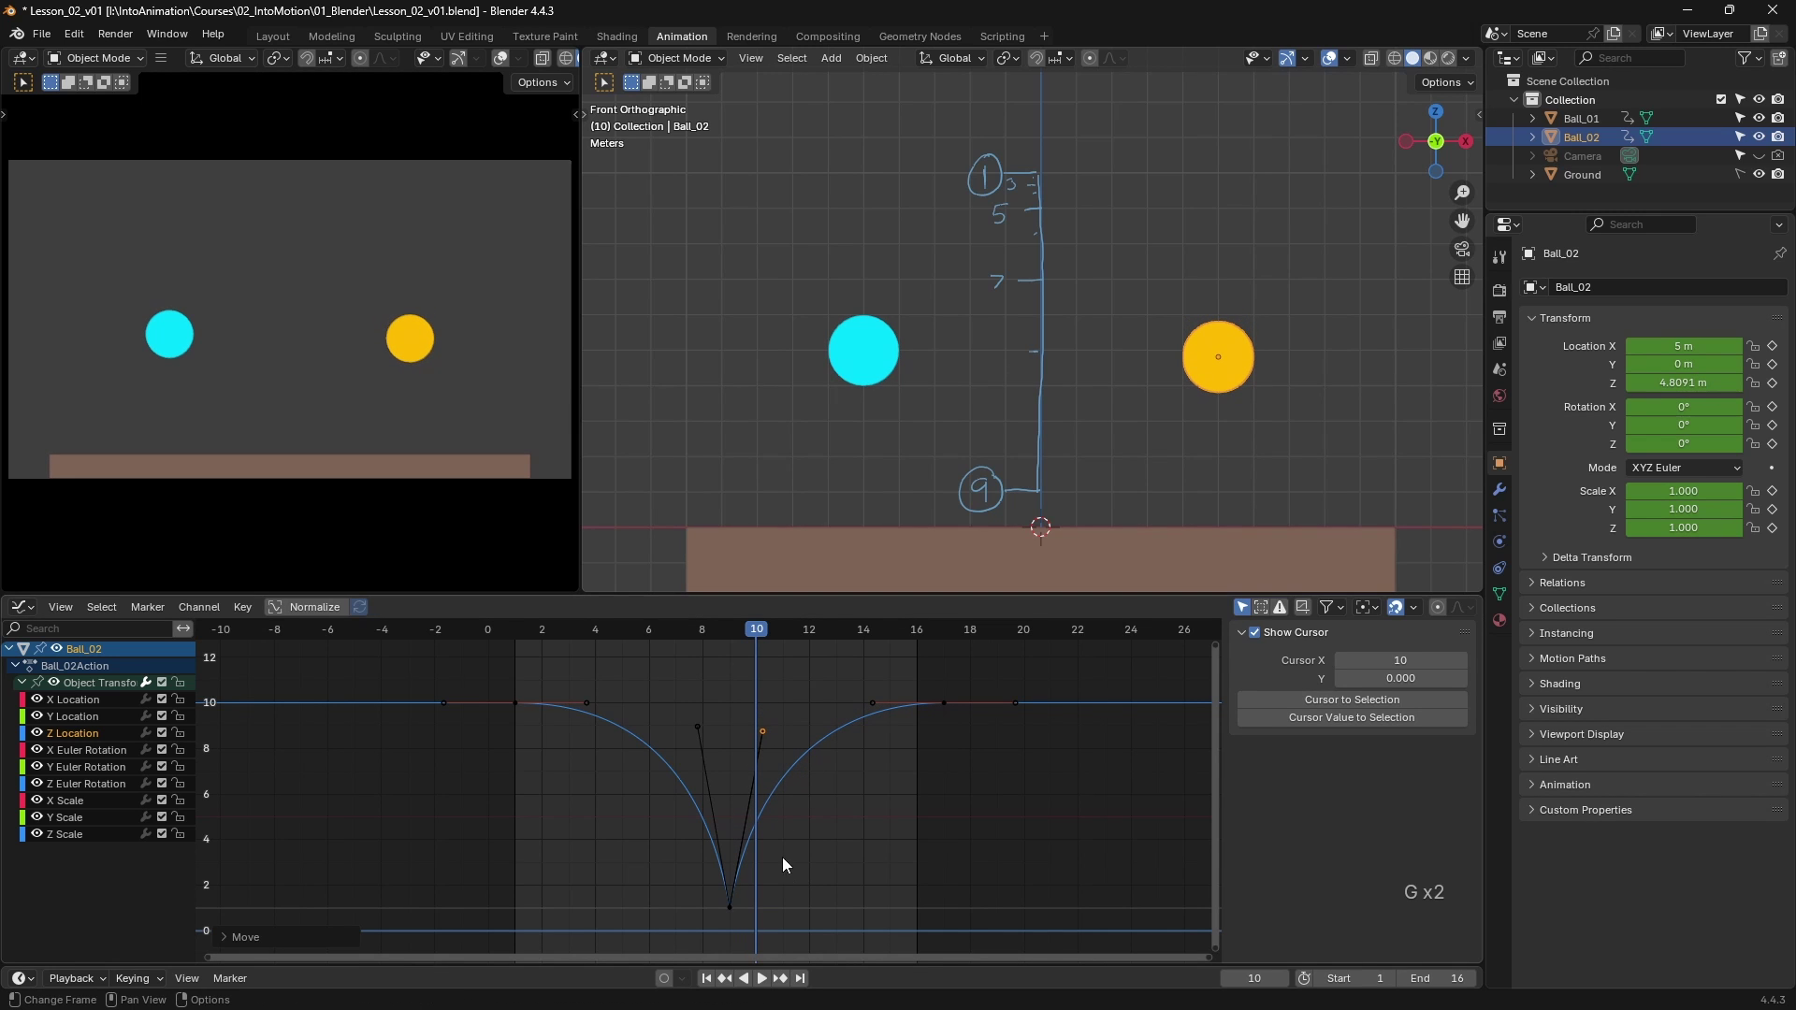
- Pull Ball_02's bottom Z Location key handles into a sharp V for a hard bounce
{"action": "left_click", "coordinate": [698, 728]}
{"action": "key", "text": "g"}
{"action": "left_click", "coordinate": [728, 779]}
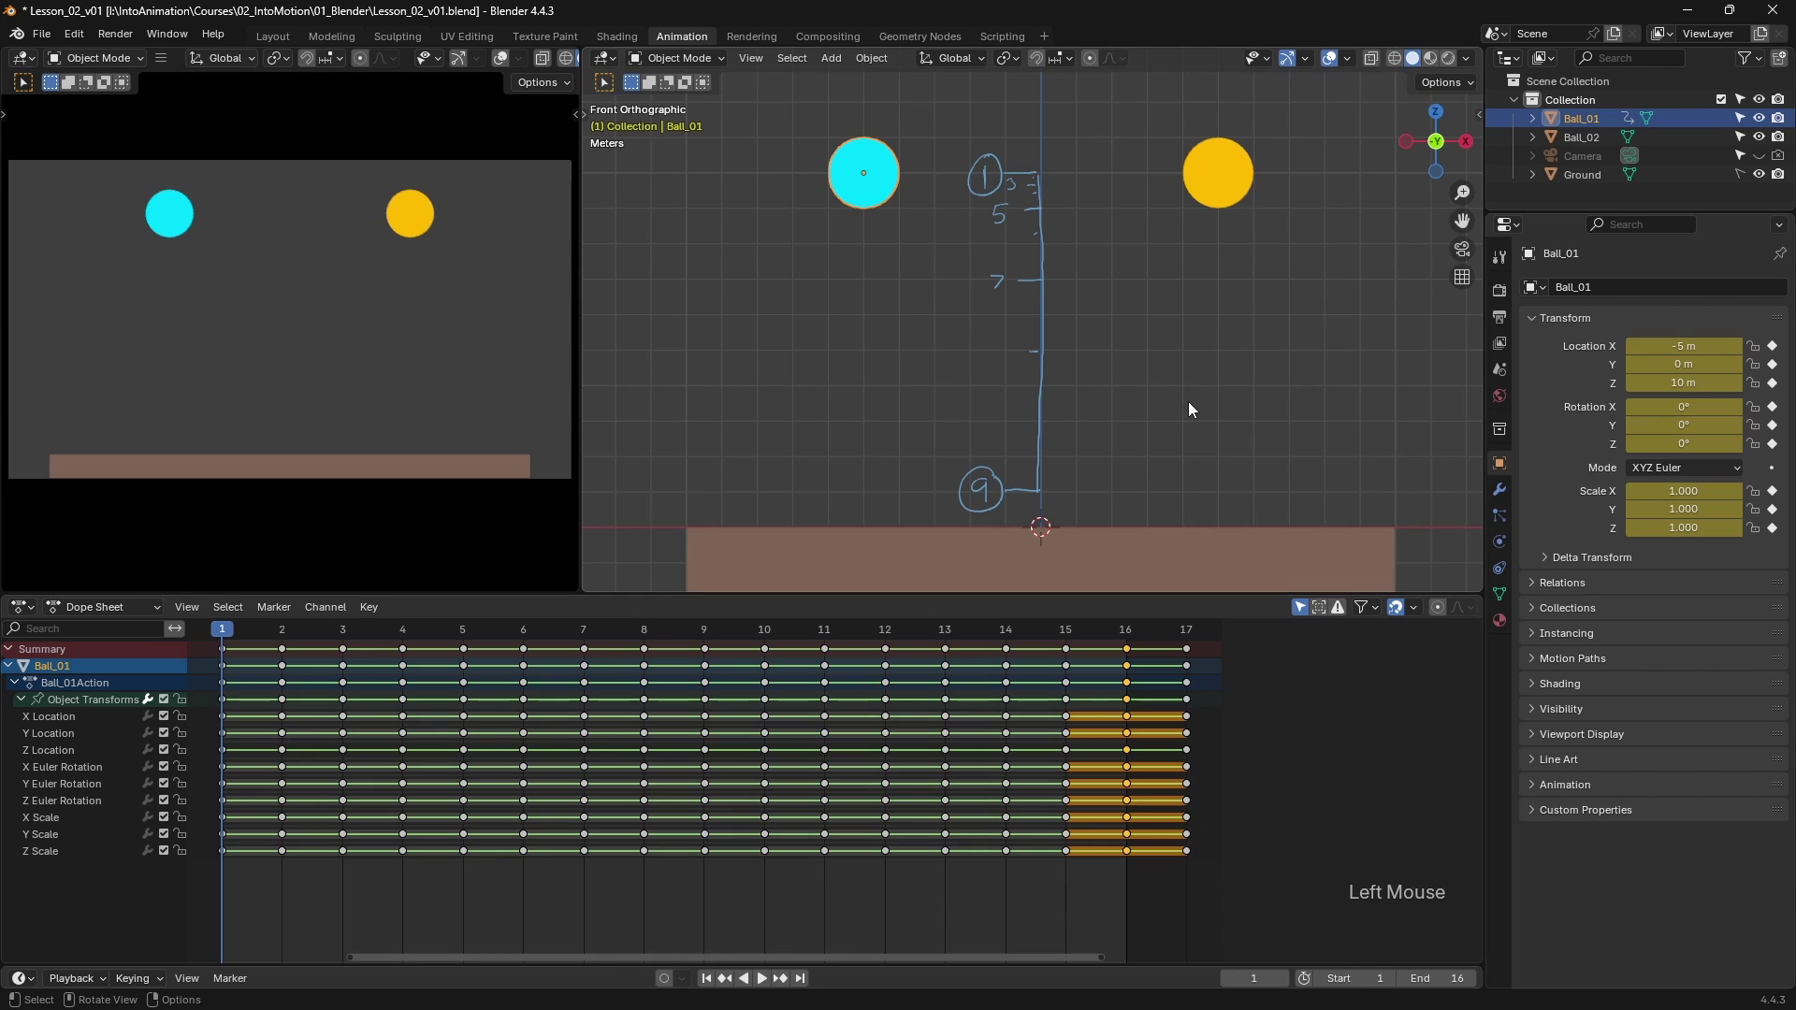
{"action": "key", "text": "space"}
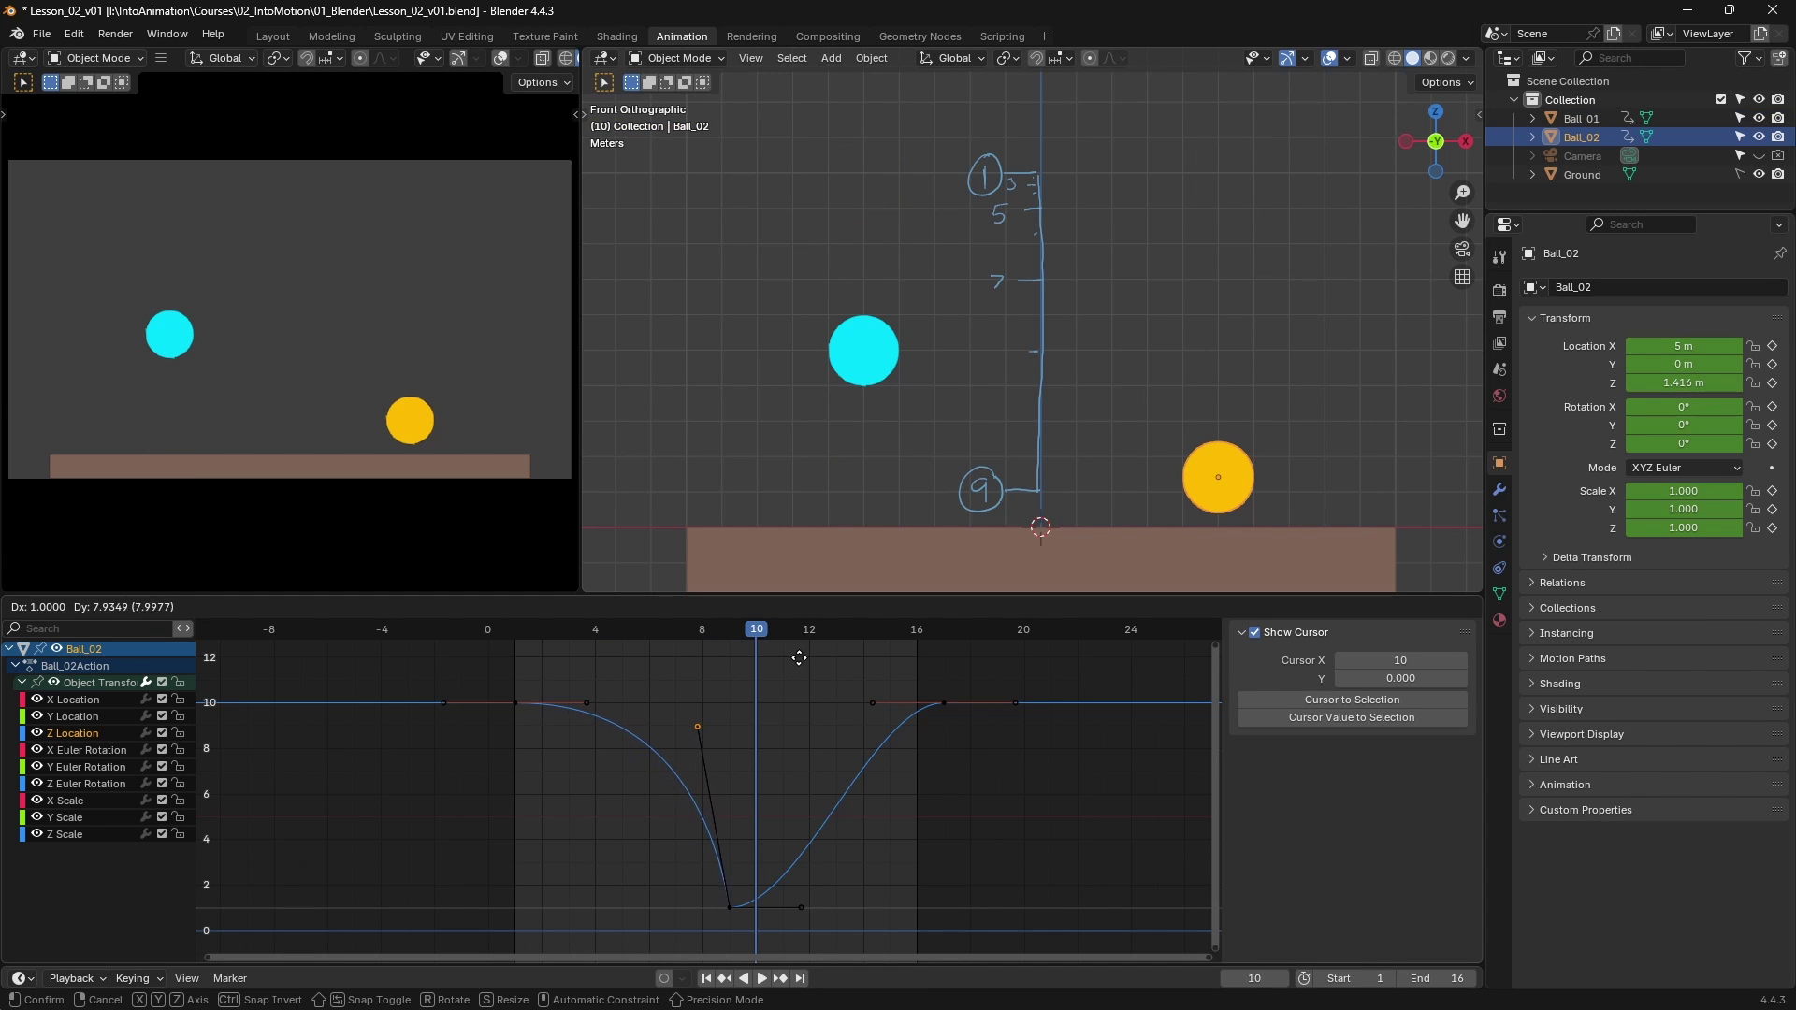
{"action": "left_click", "coordinate": [799, 658]}
{"action": "left_click", "coordinate": [807, 900]}
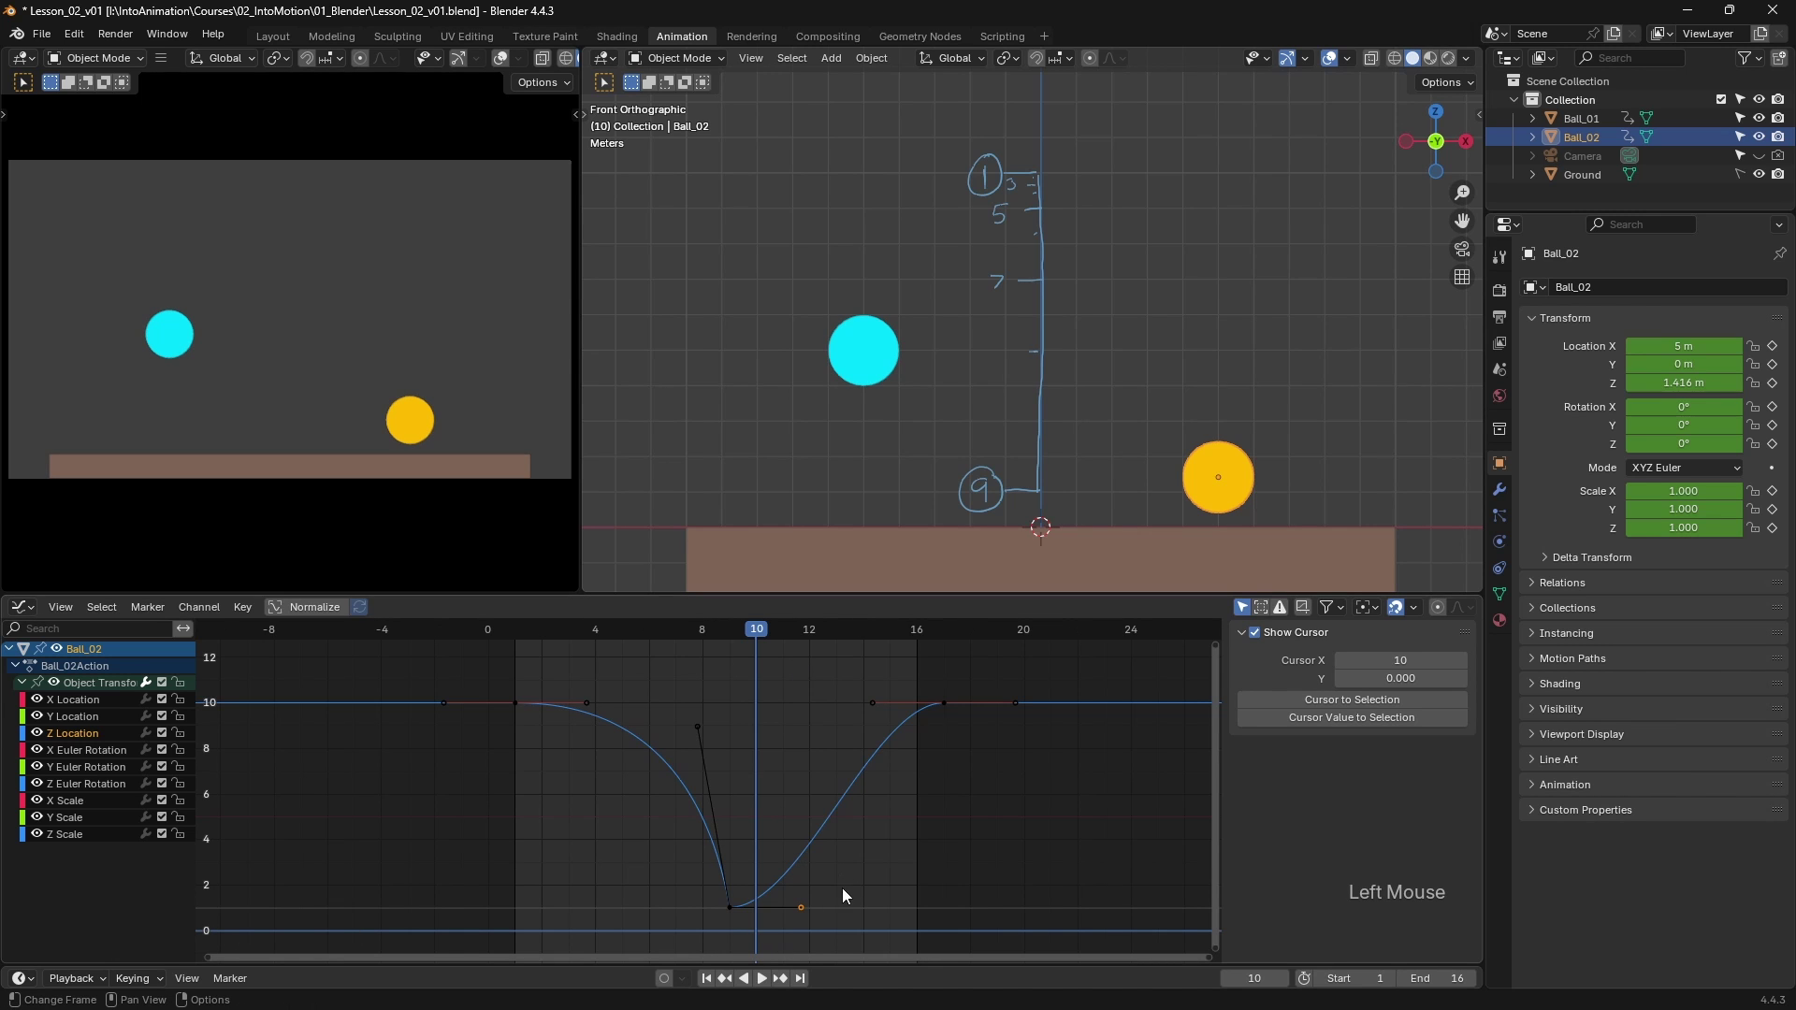
- Move the bottom key's right handle to reshape the rebound out of the contact
{"action": "key", "text": "g"}
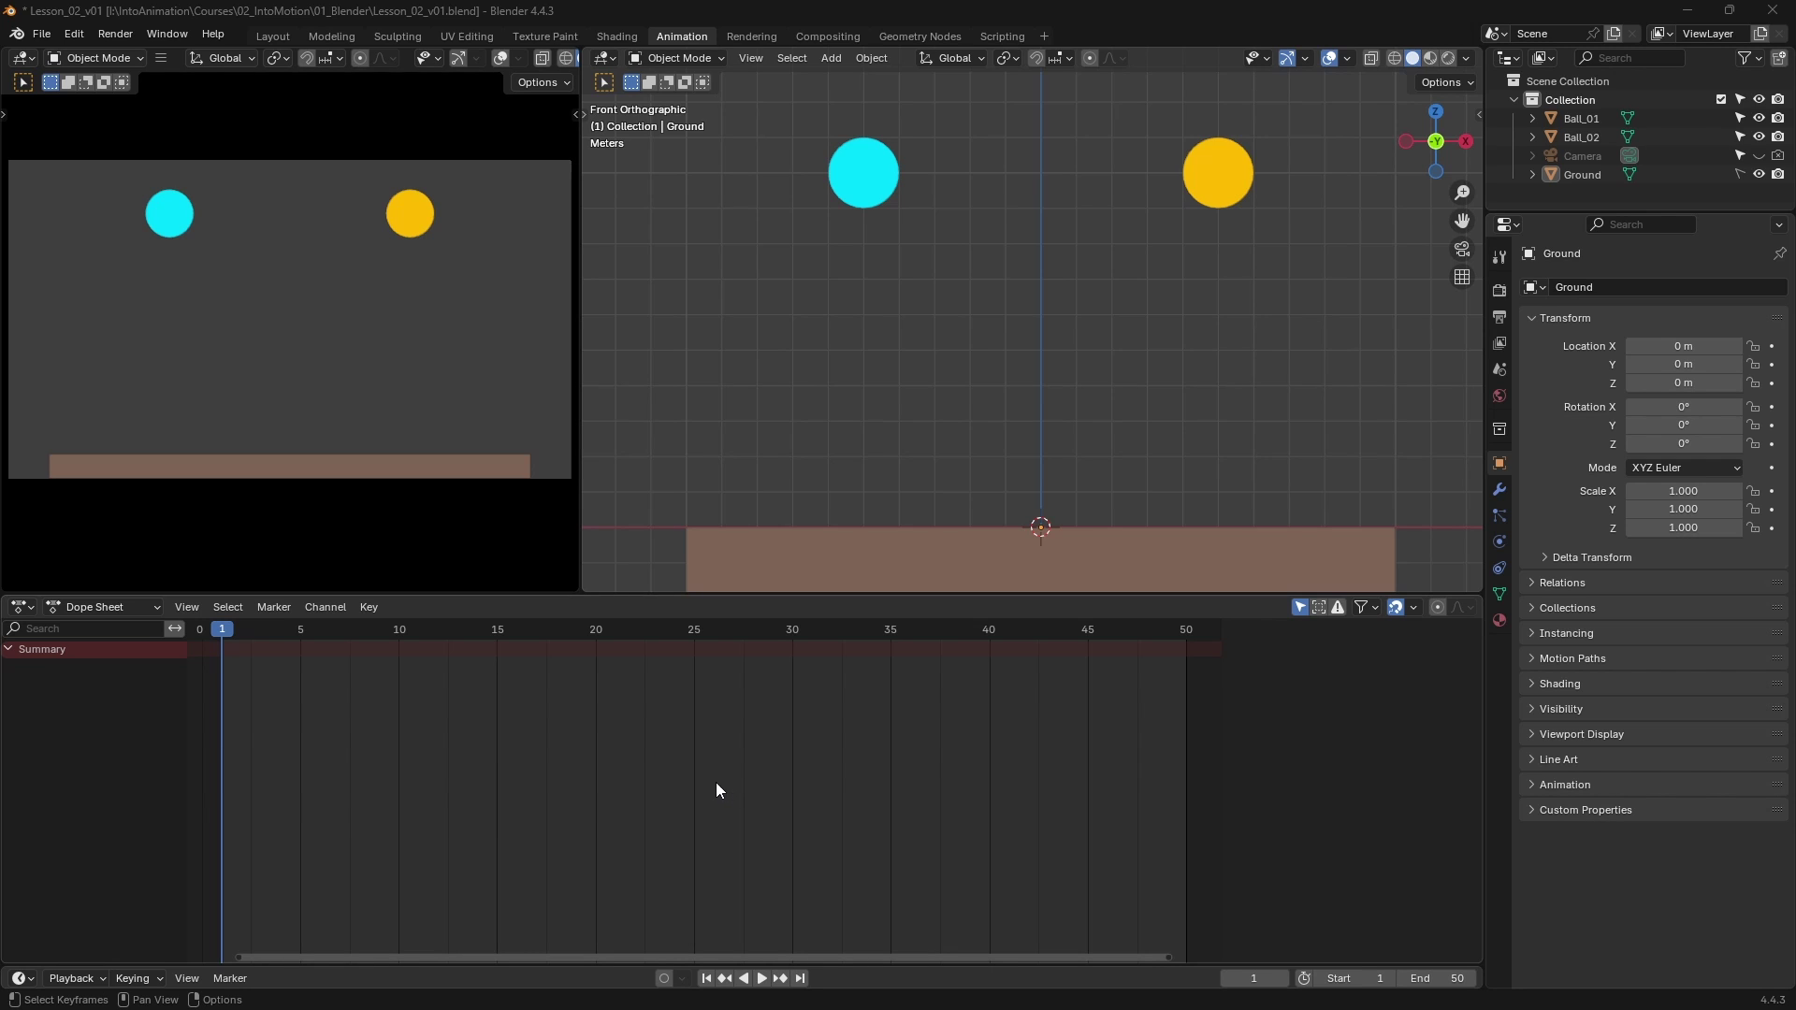
- Key all of Ball_01's transforms at frame 1 at 10 m and expand its channels
{"action": "left_click", "coordinate": [880, 181]}
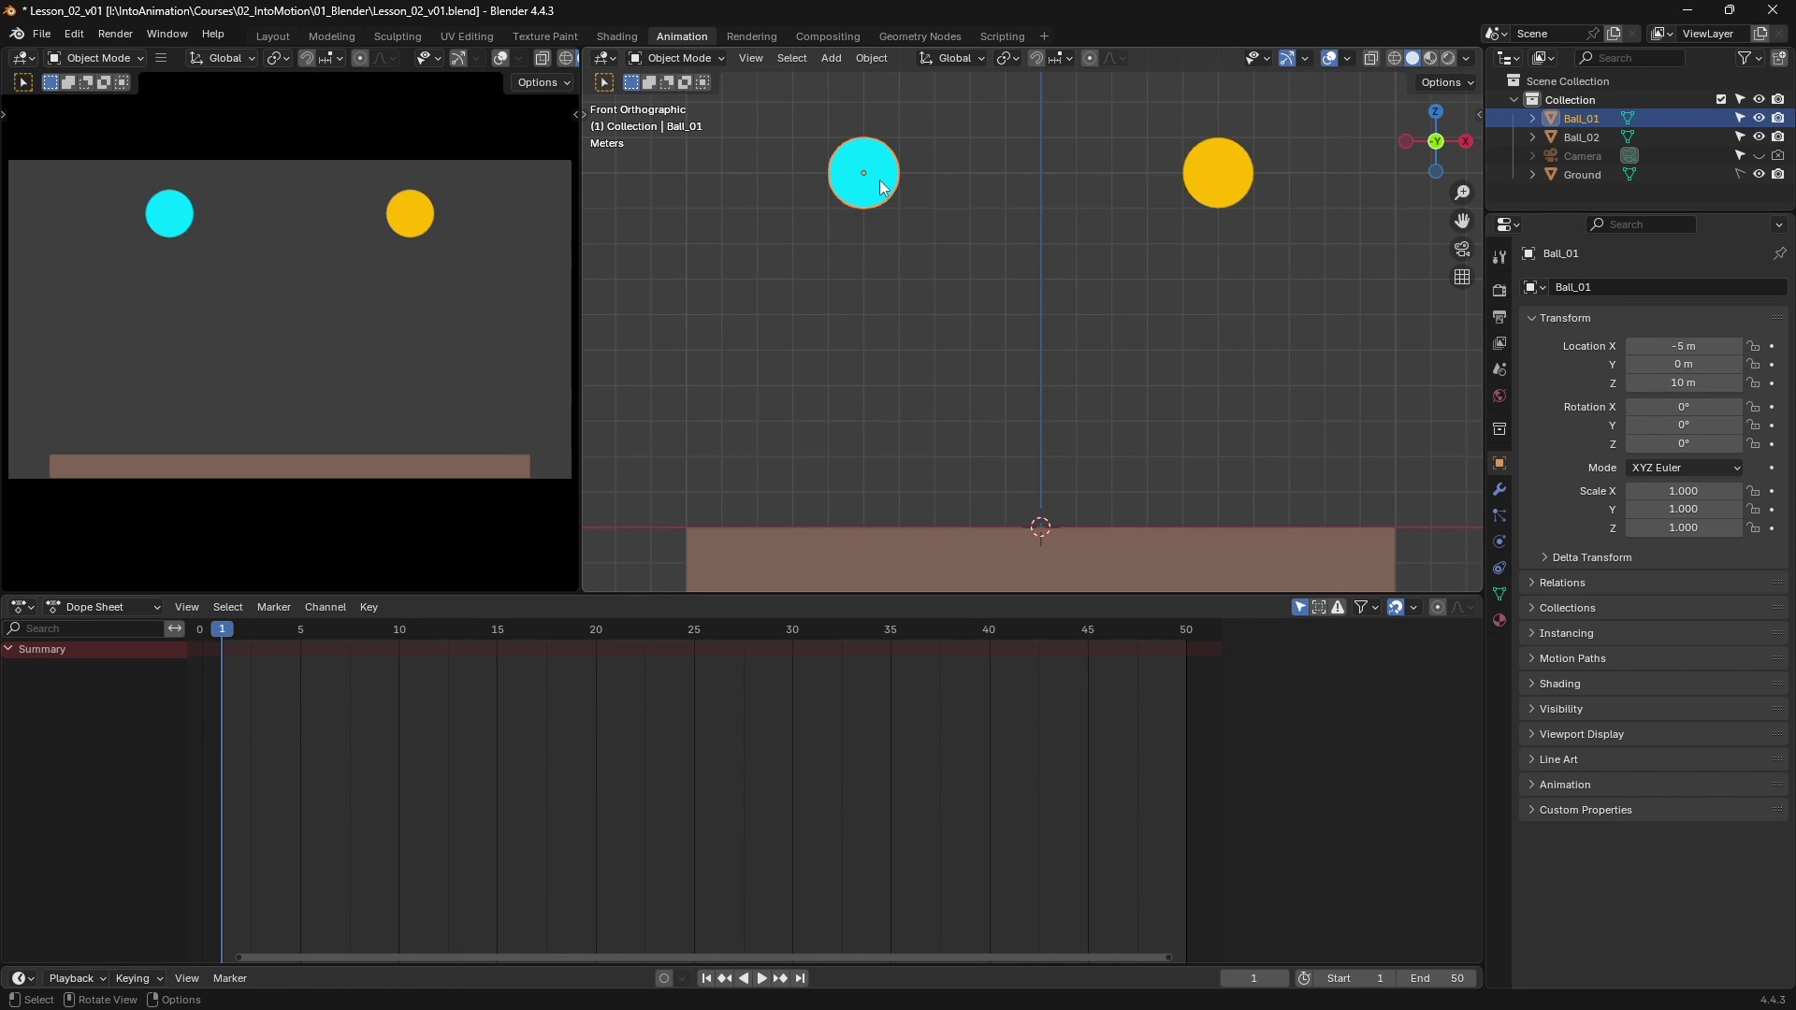
{"action": "key", "text": "i"}
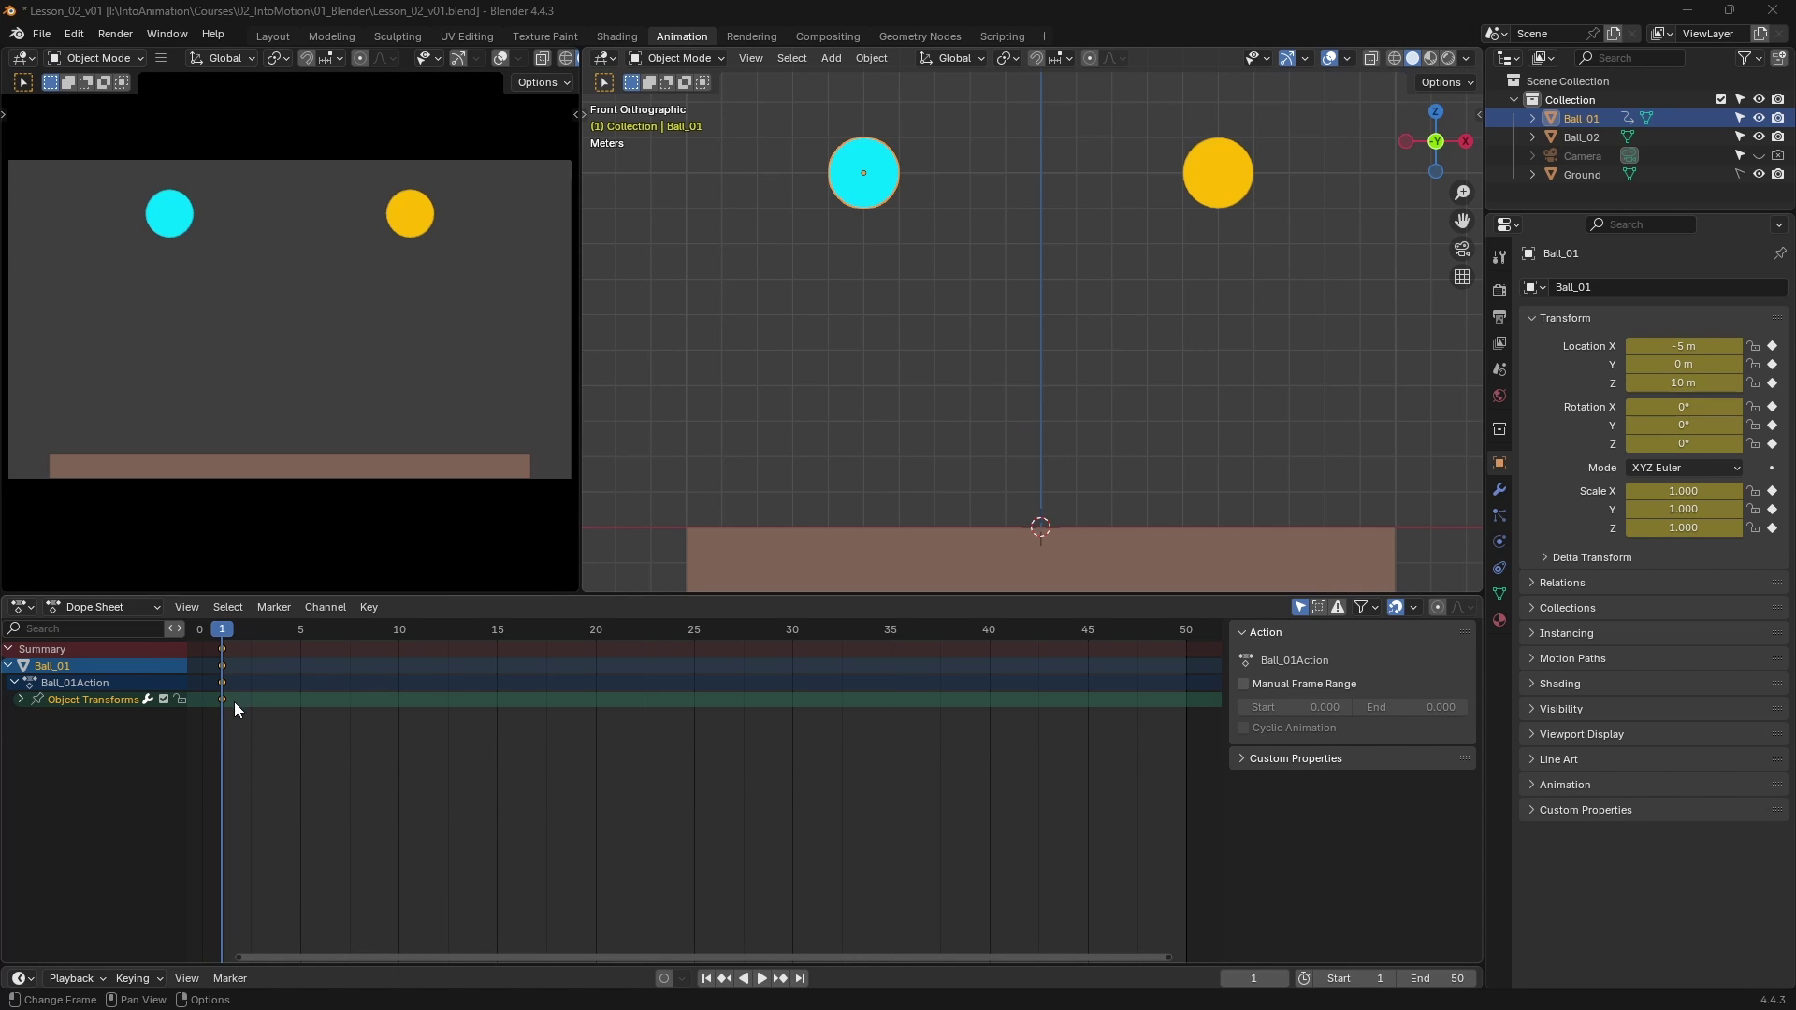
{"action": "left_click", "coordinate": [20, 700]}
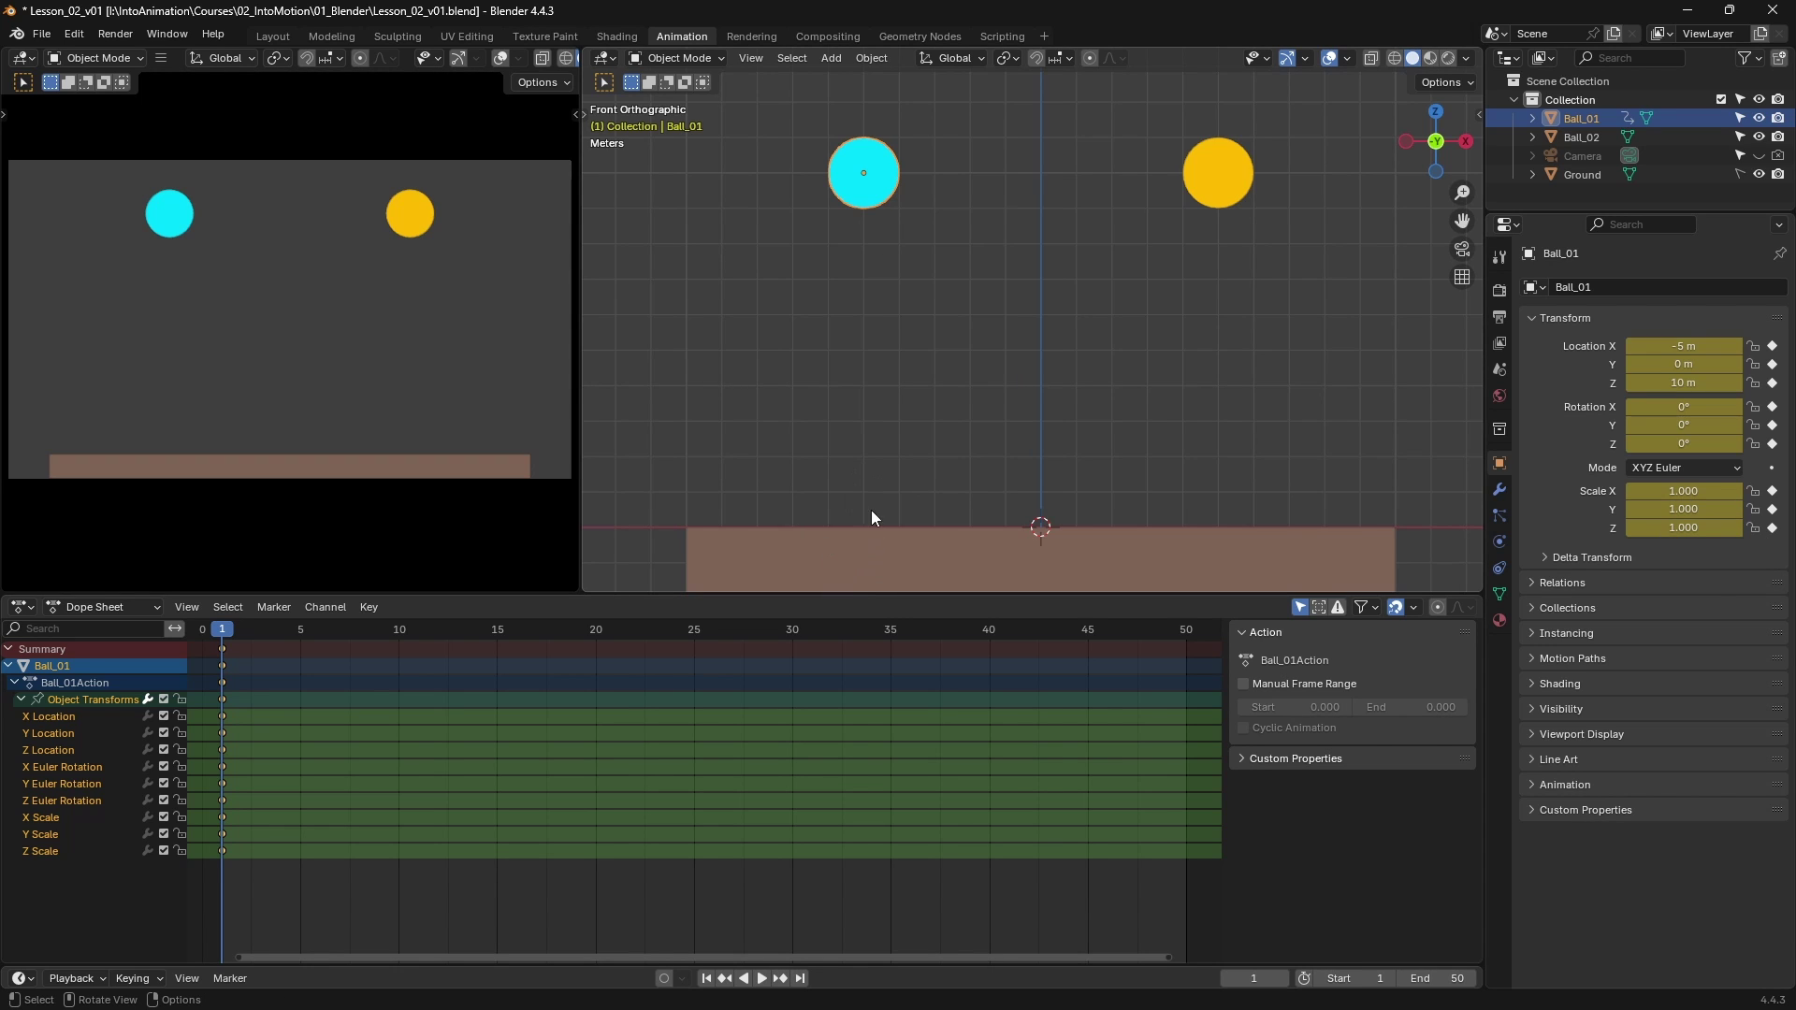
- At frame 9, lower Ball_01 vertically toward the ground
{"action": "left_click", "coordinate": [386, 626]}
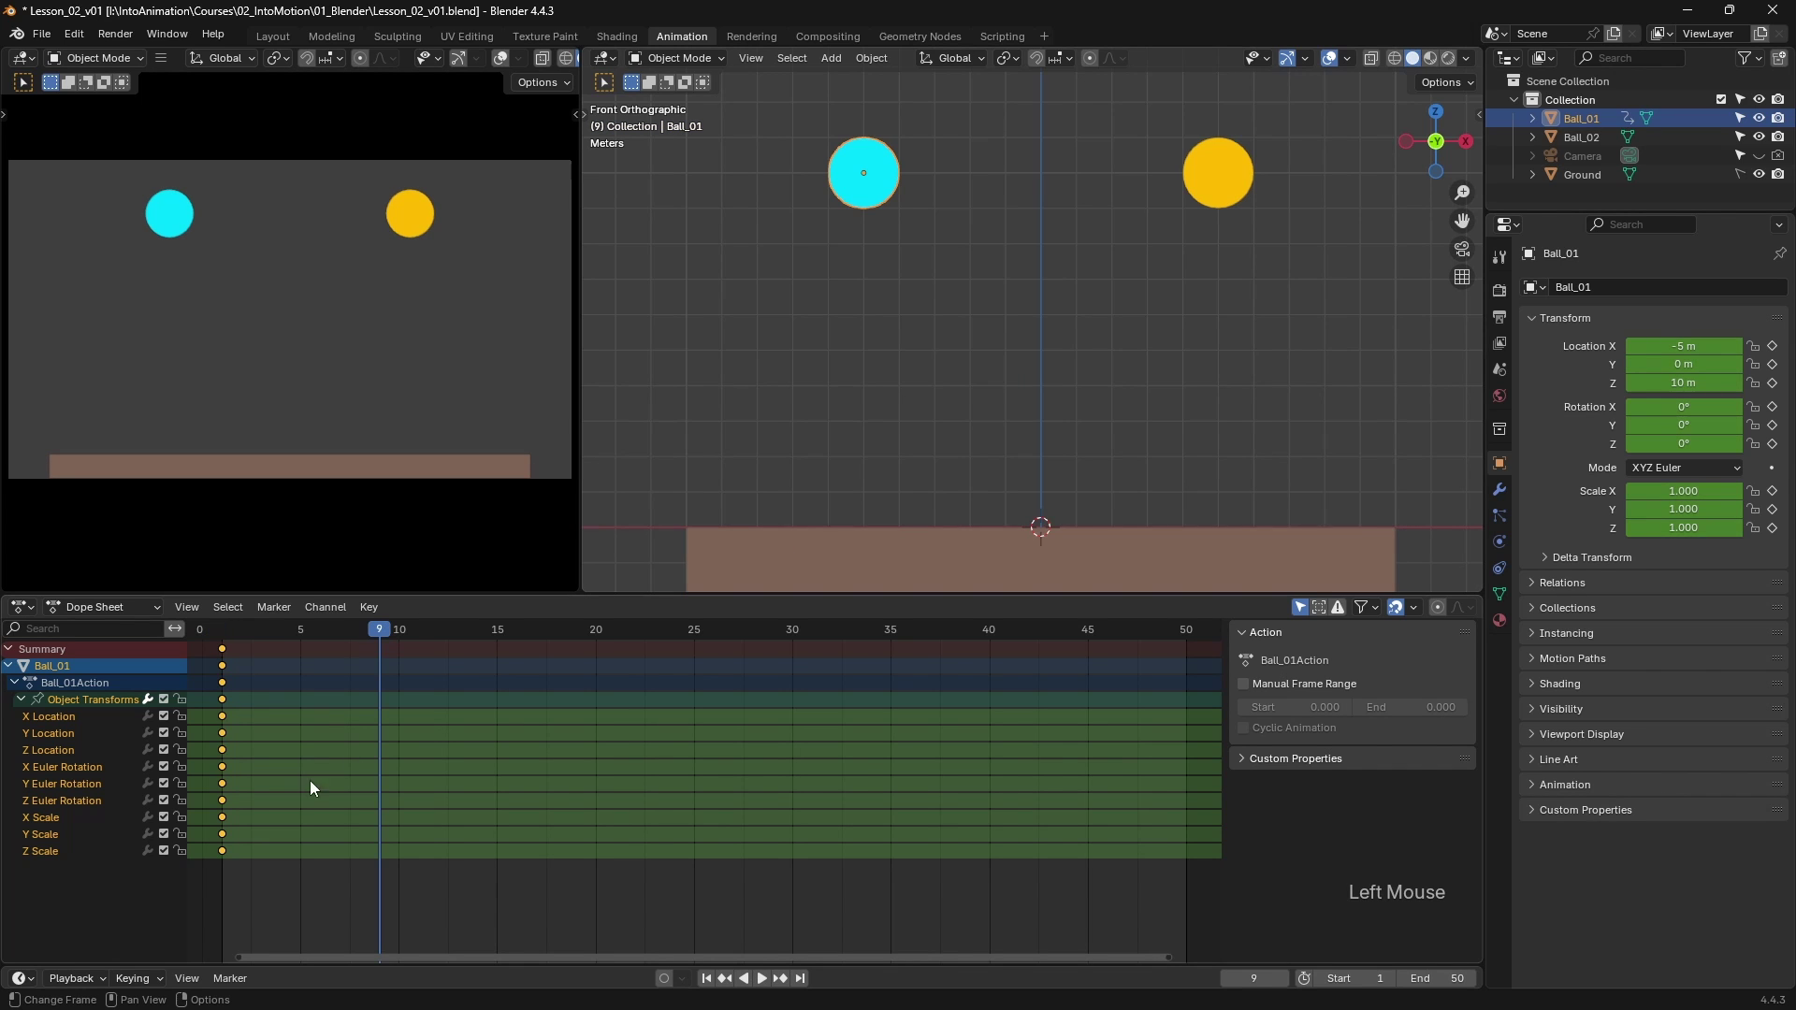
{"action": "key", "text": "g"}
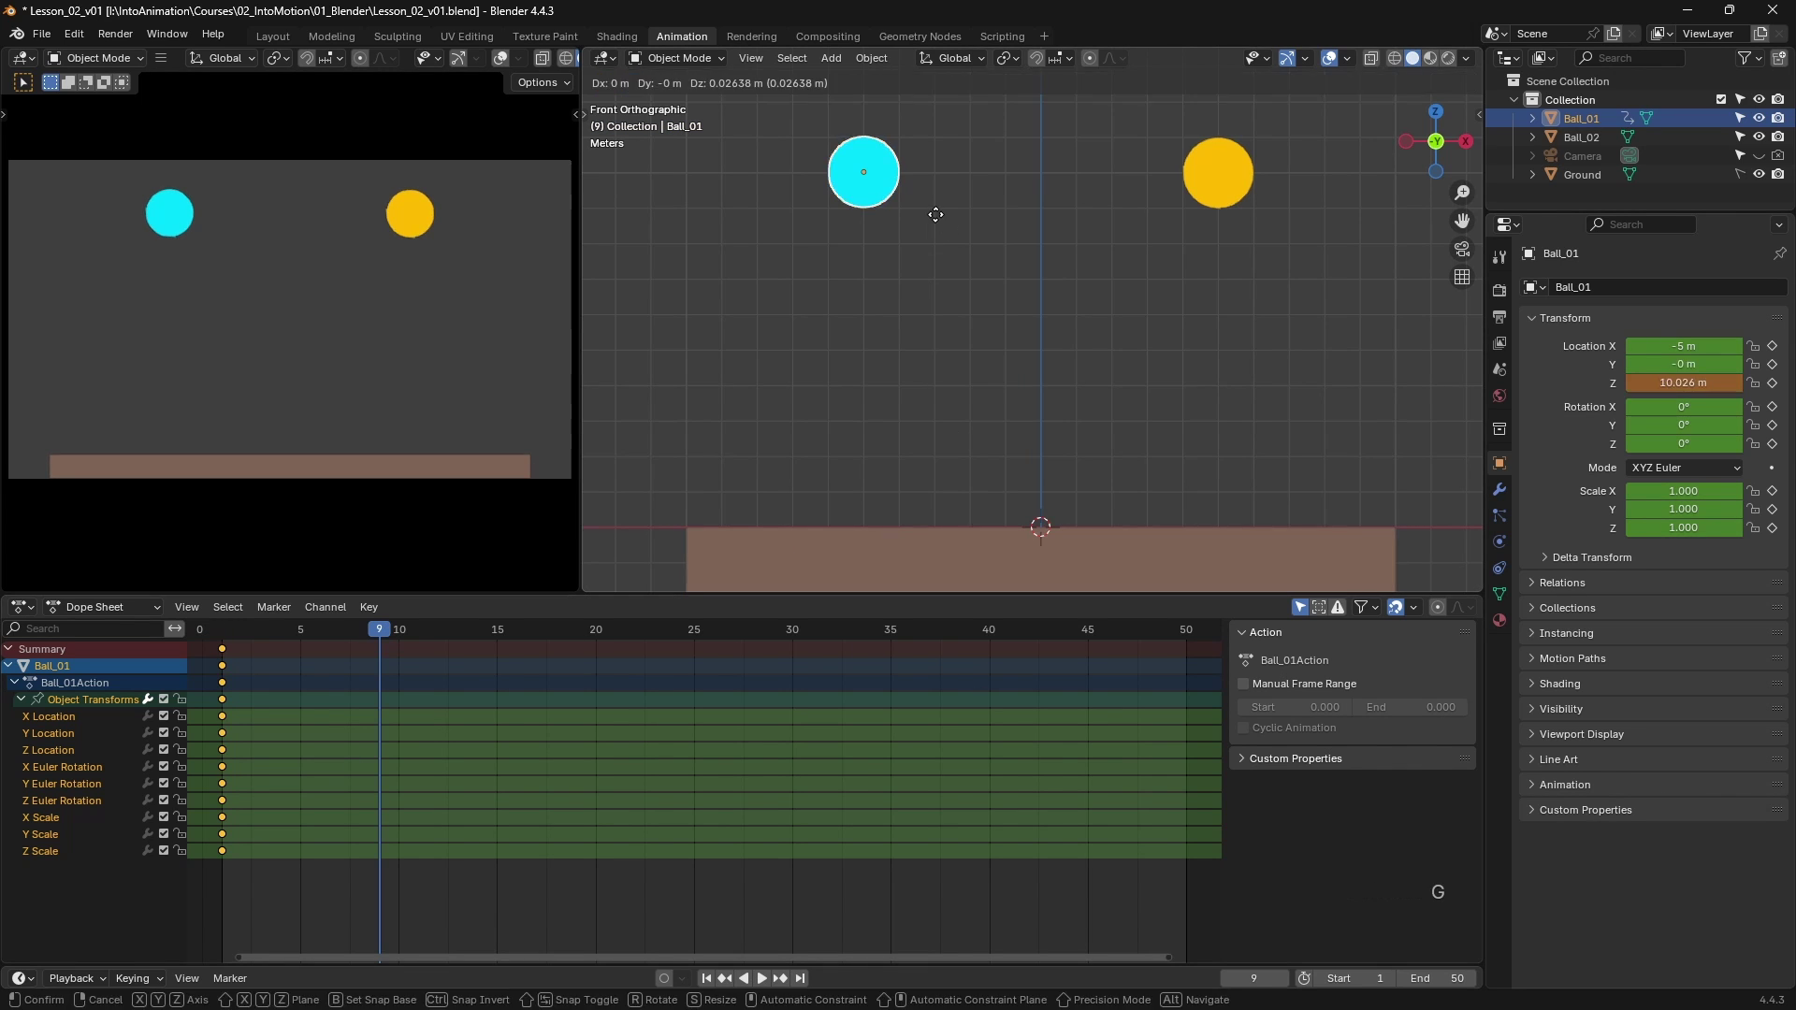
{"action": "key", "text": "z"}
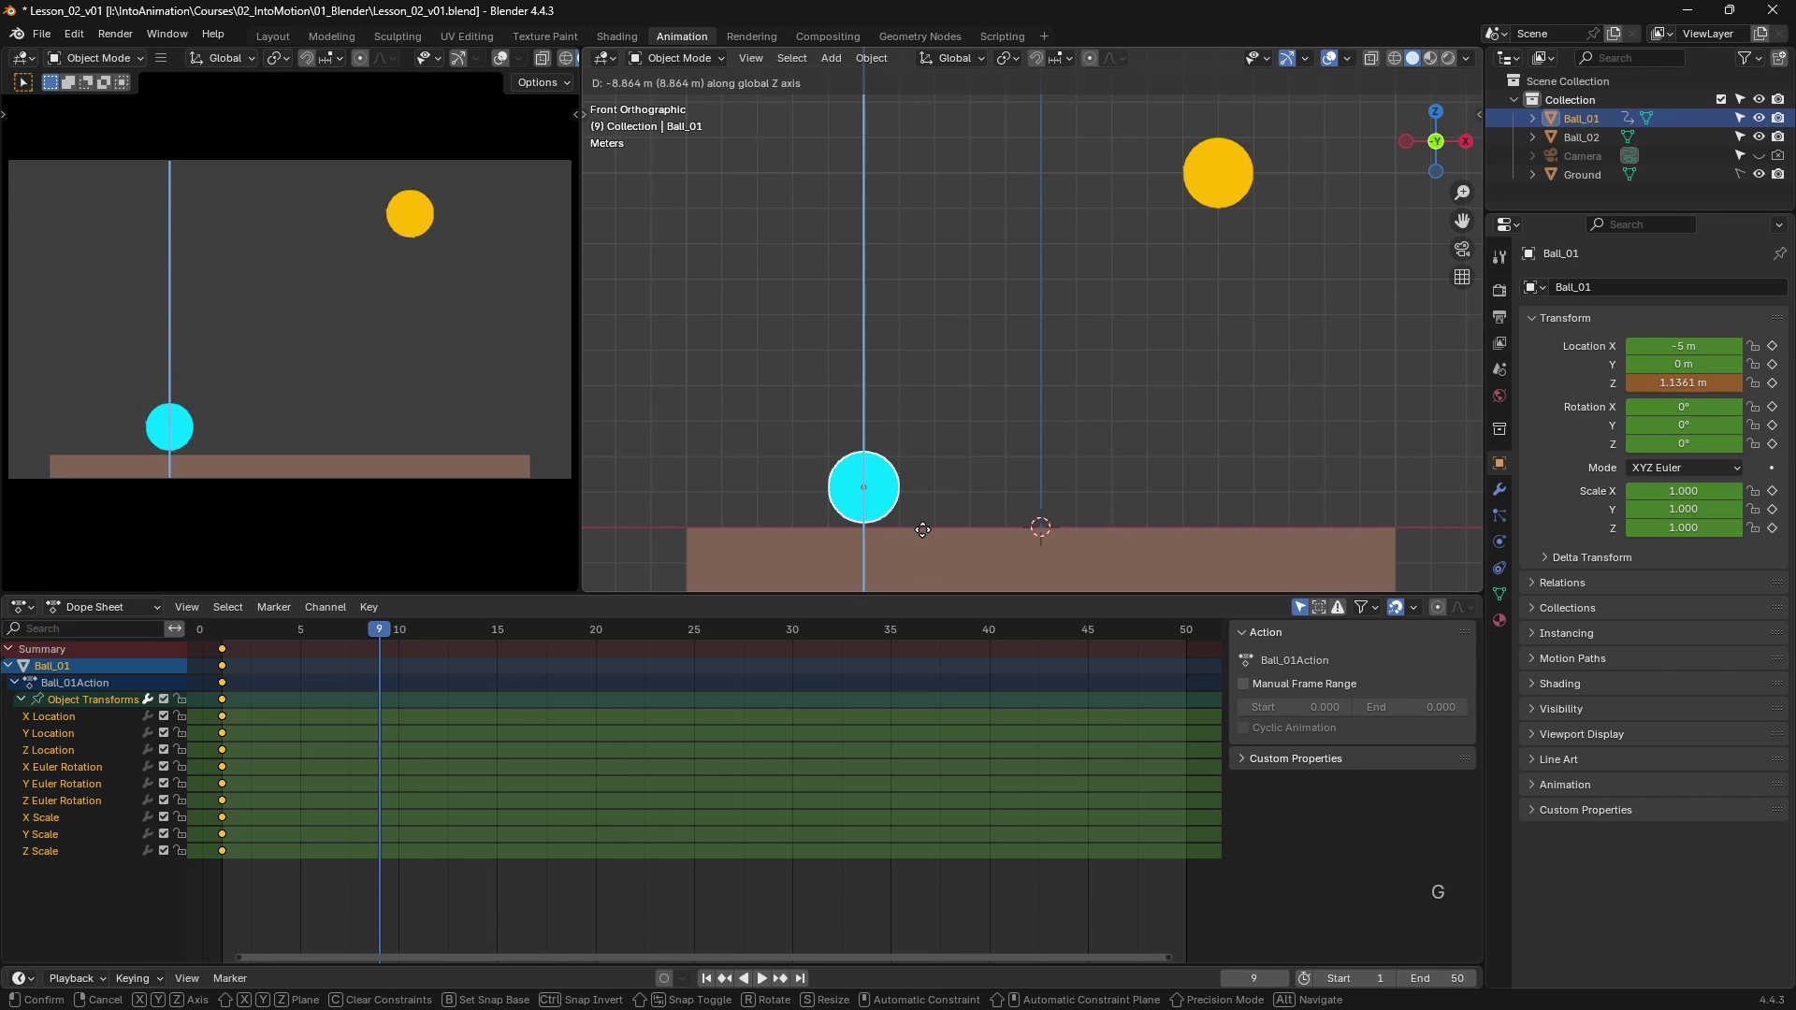
{"action": "left_click", "coordinate": [920, 532]}
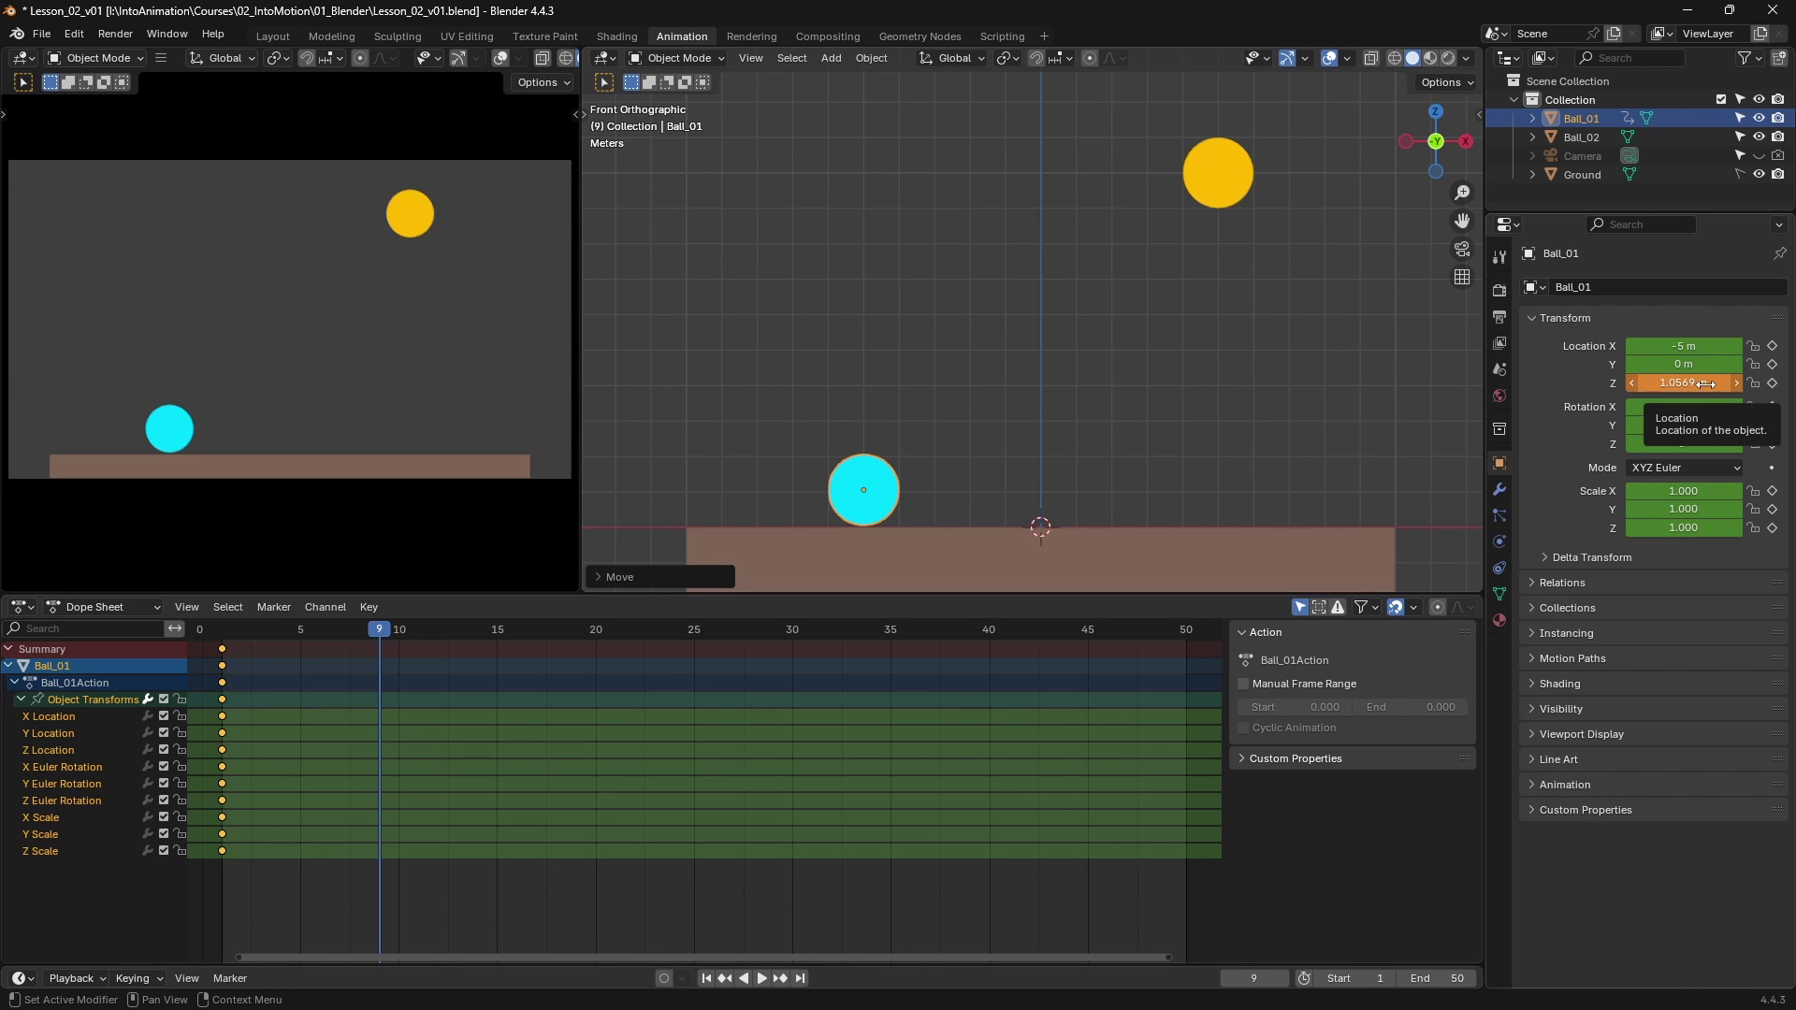
{"action": "mouse_move", "coordinate": [385, 625]}
{"action": "left_mouse_down"}
{"action": "mouse_move", "coordinate": [401, 627]}
{"action": "mouse_move", "coordinate": [380, 625]}
{"action": "left_mouse_up"}
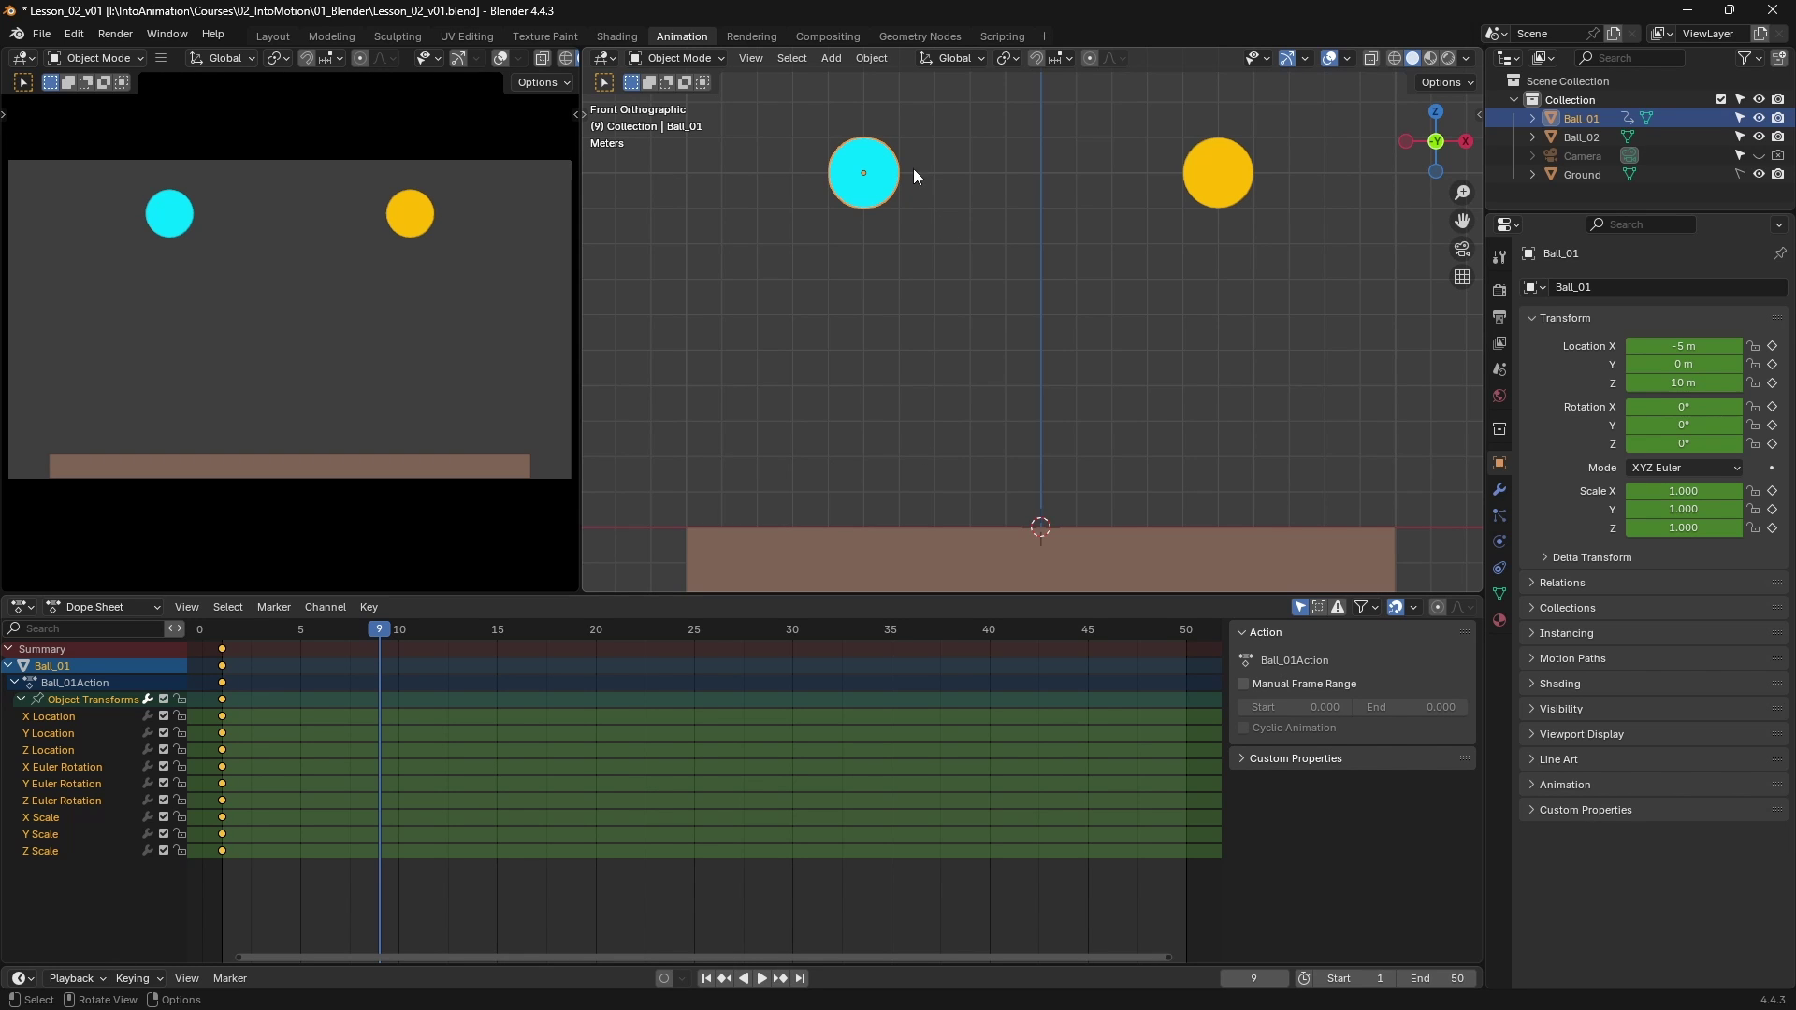
- Set Ball_01's Location Z to exactly 1 m and key all transforms at frame 9
{"action": "key", "text": "g"}
{"action": "key", "text": "z"}
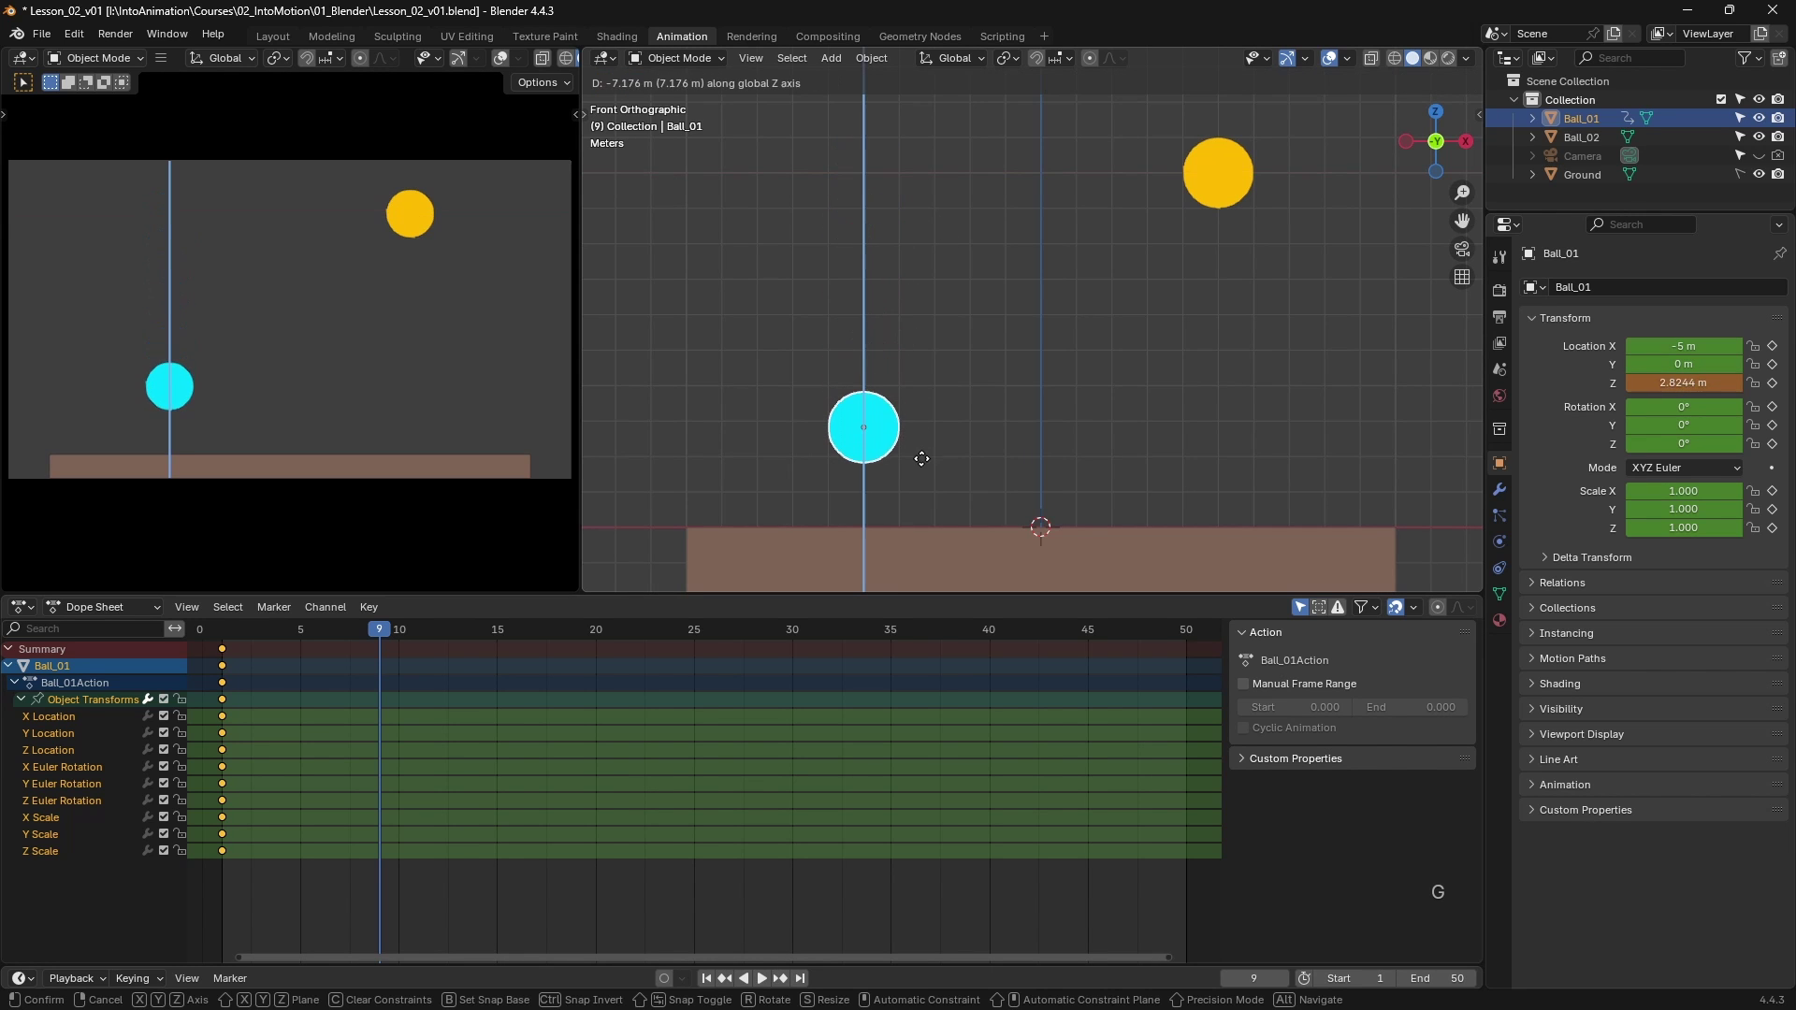
{"action": "left_click", "coordinate": [905, 512]}
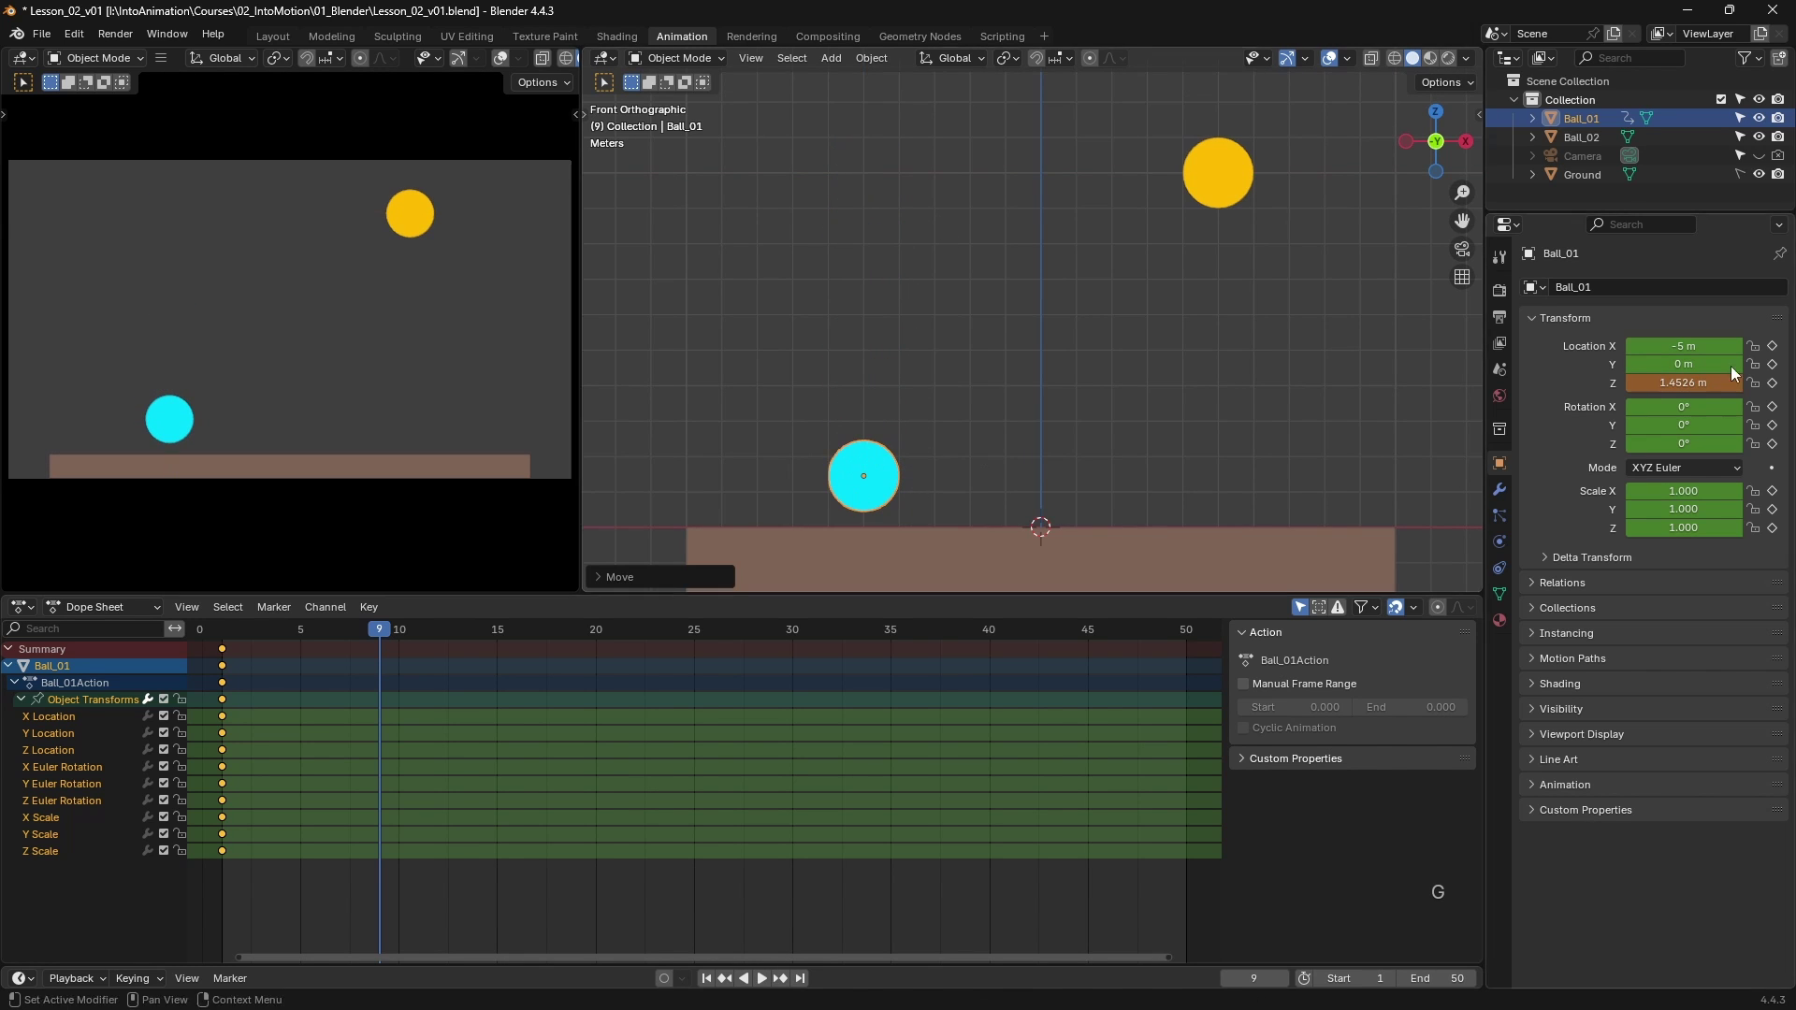
{"action": "left_click", "coordinate": [1691, 382]}
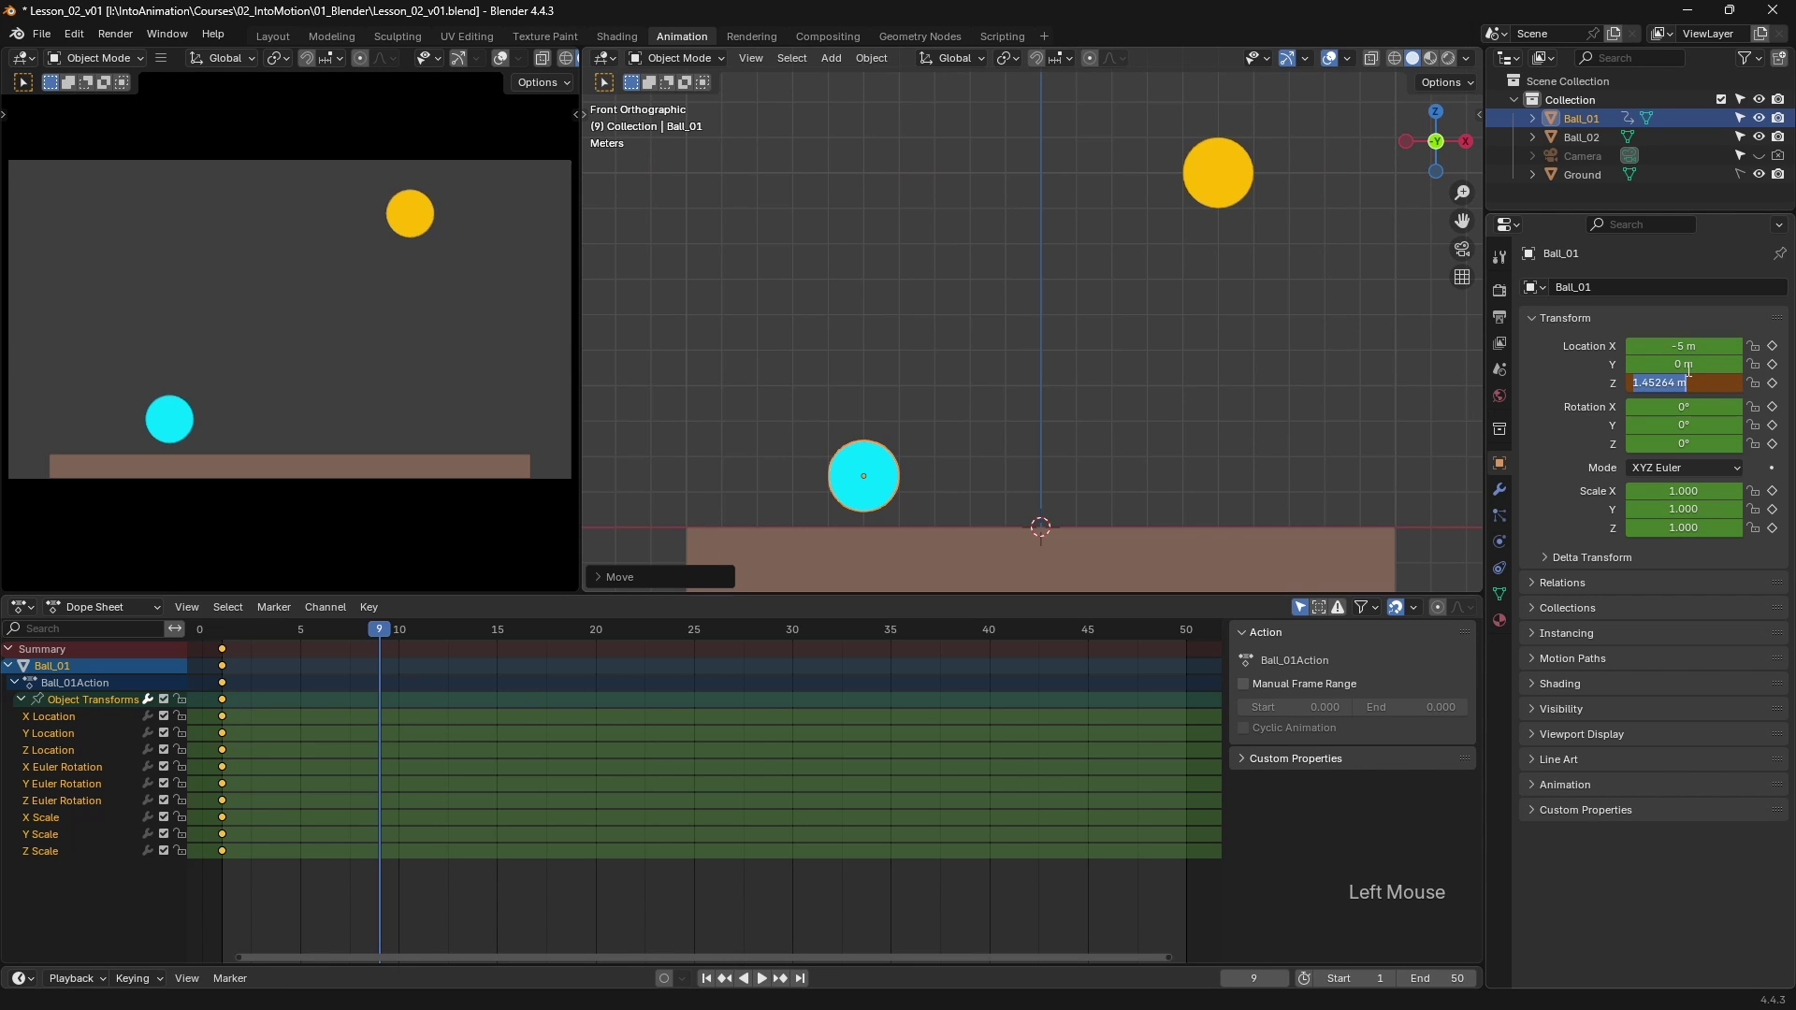
{"action": "type", "text": "1"}
{"action": "key", "text": "Return"}
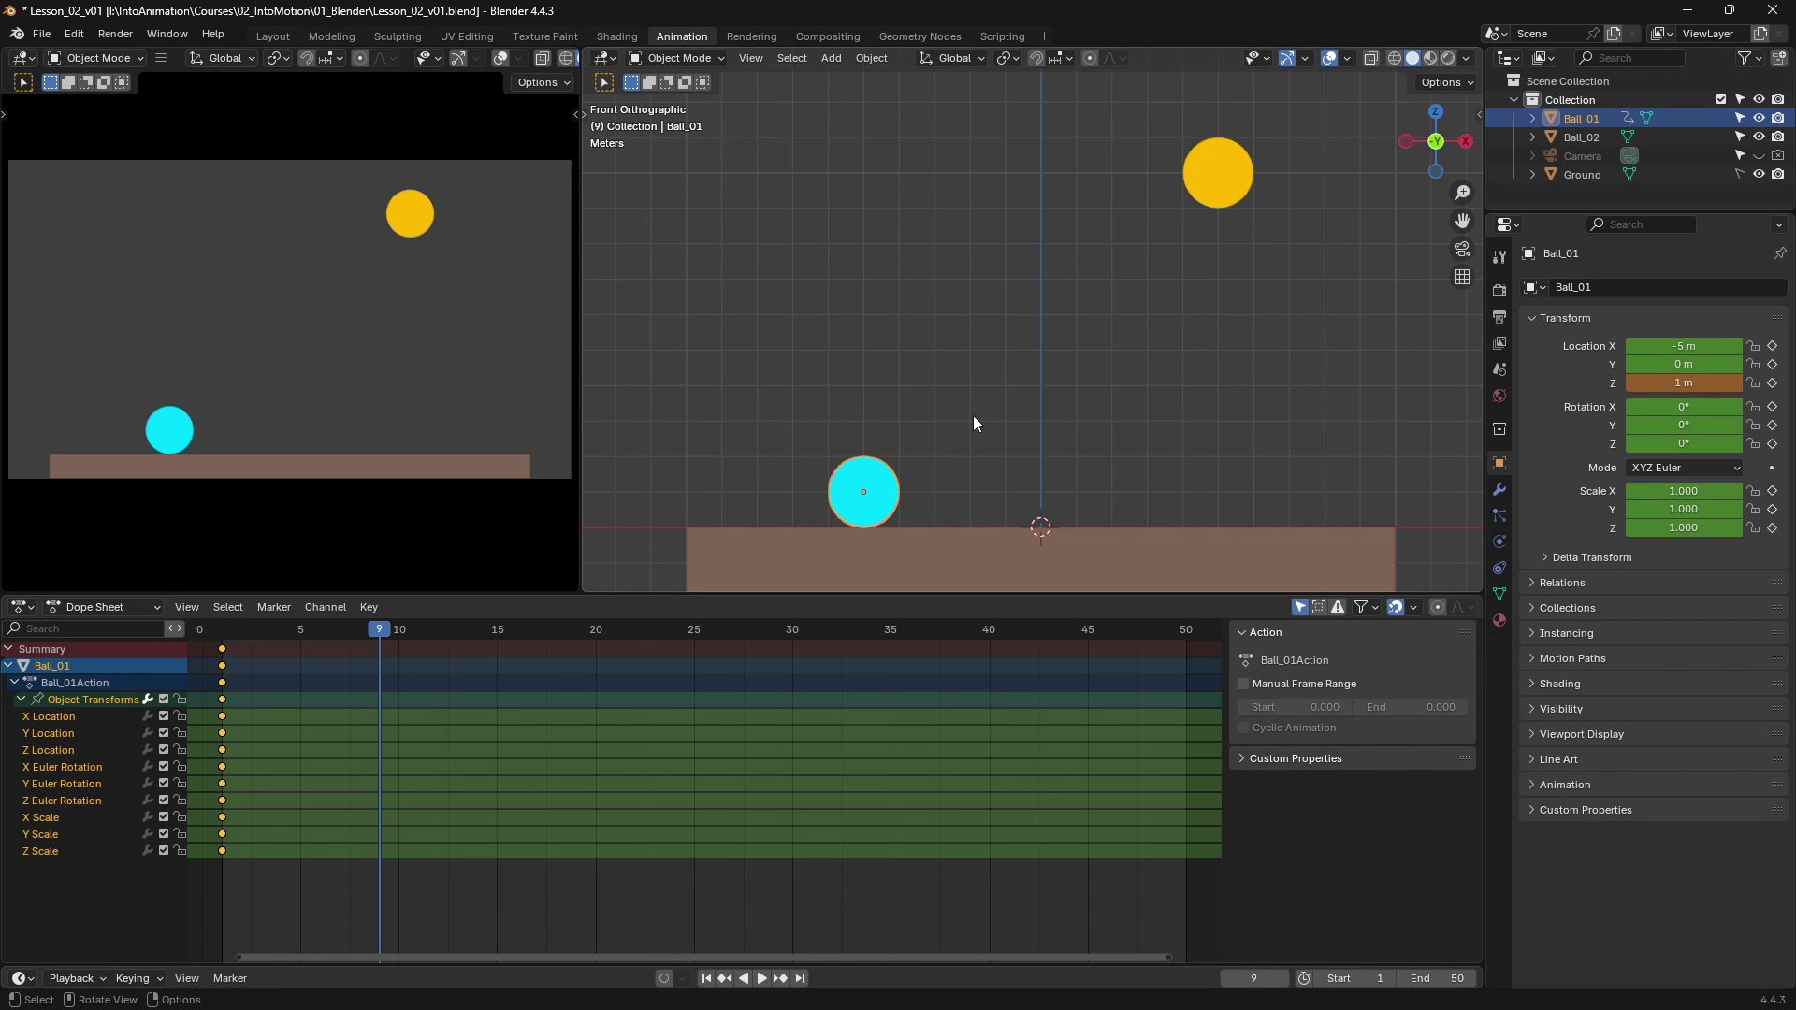
{"action": "key", "text": "i"}
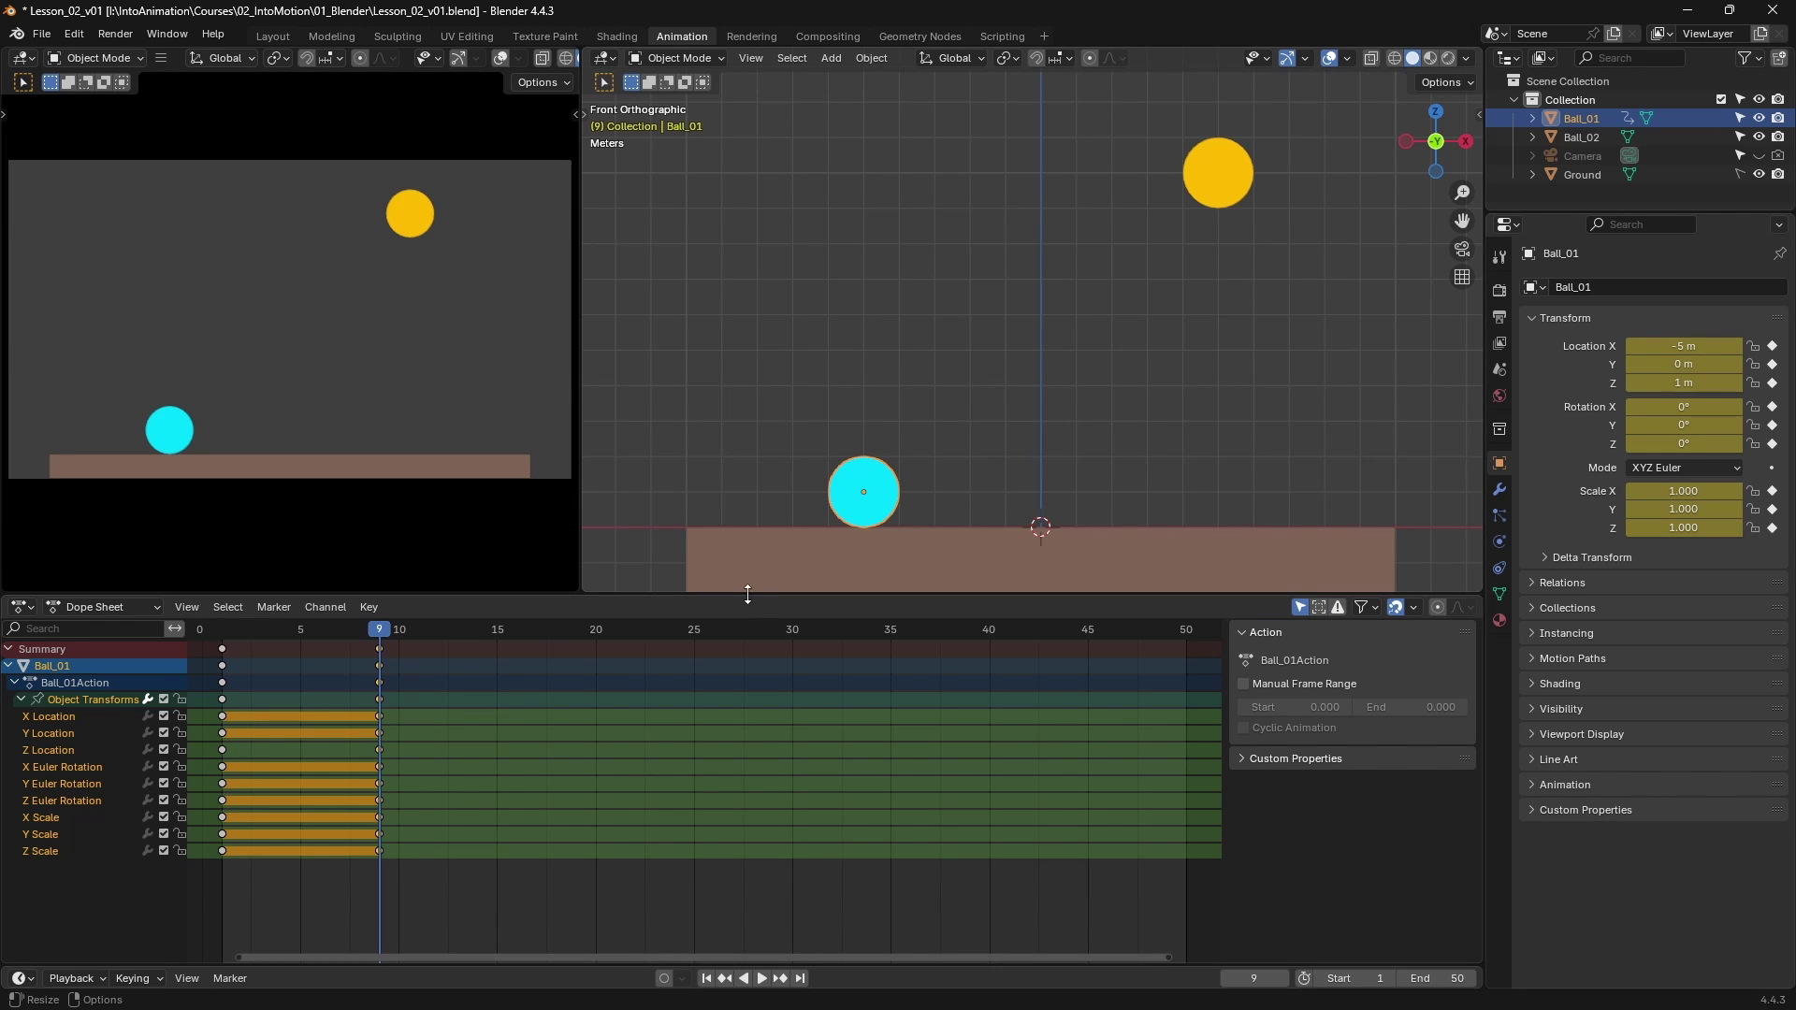
- Duplicate Ball_01's frame-1 keys onto frame 17
{"action": "left_click", "coordinate": [222, 648]}
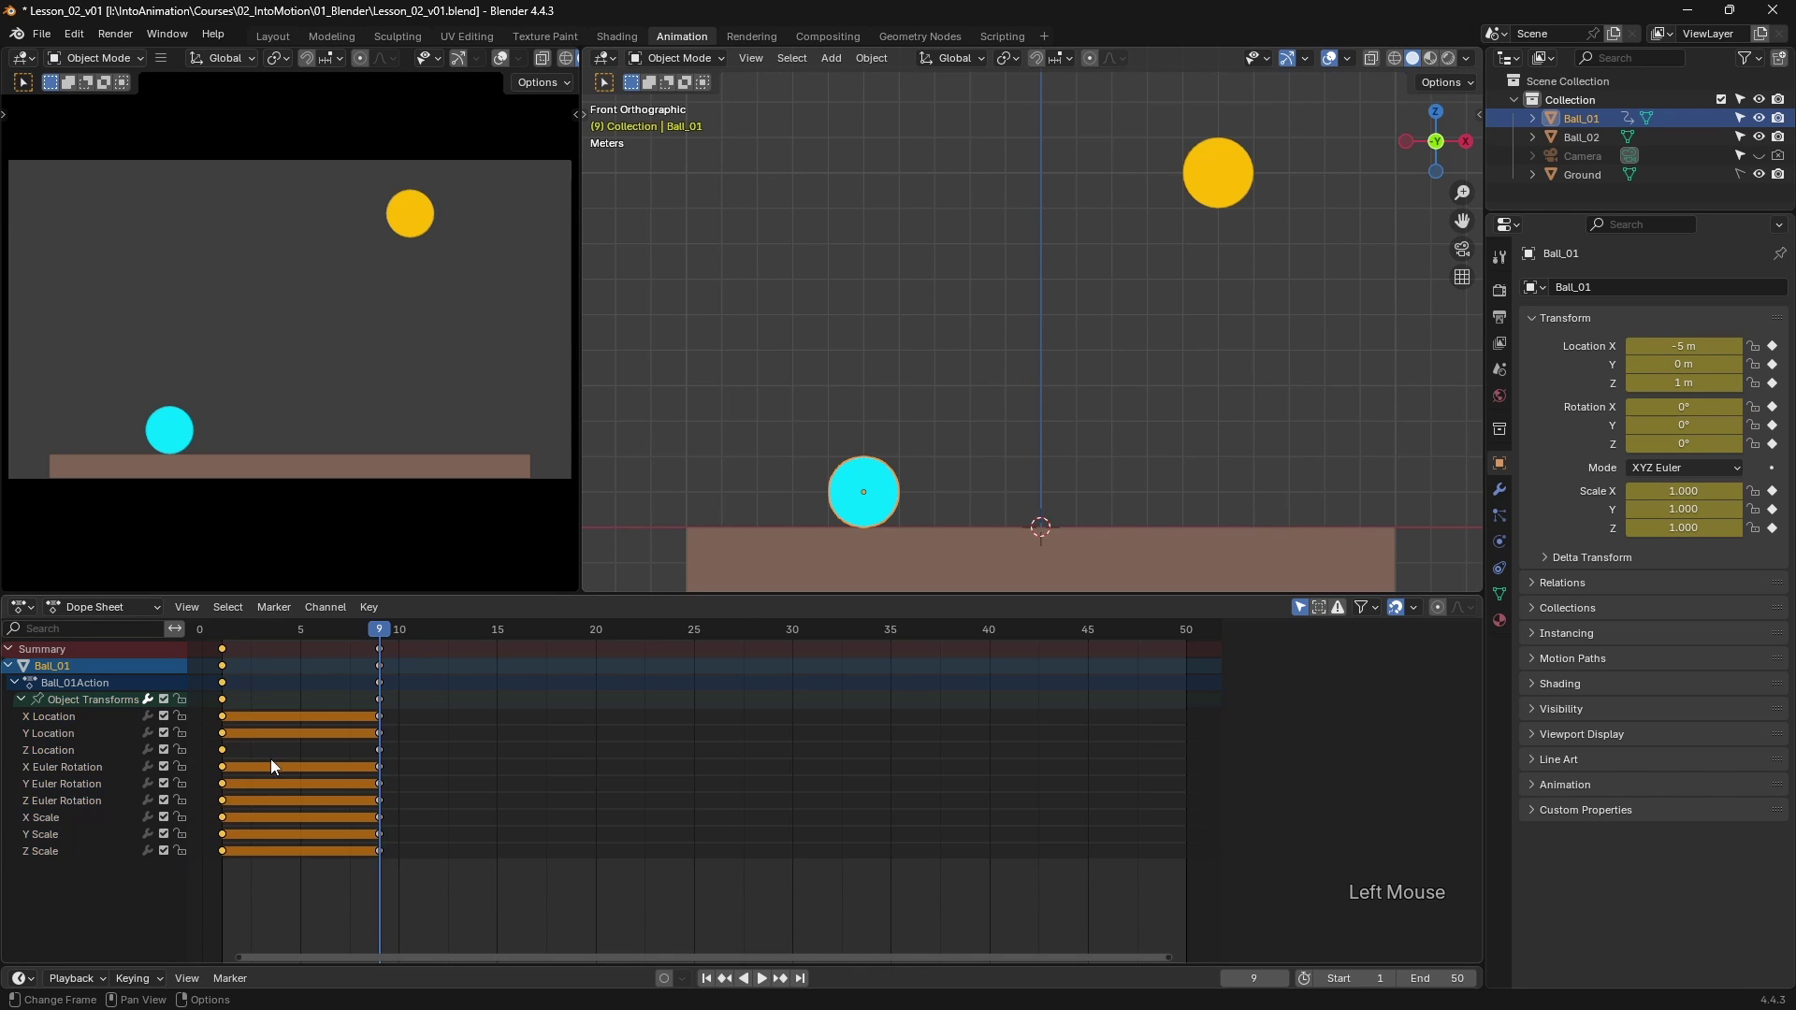
{"action": "key", "text": "shift+d"}
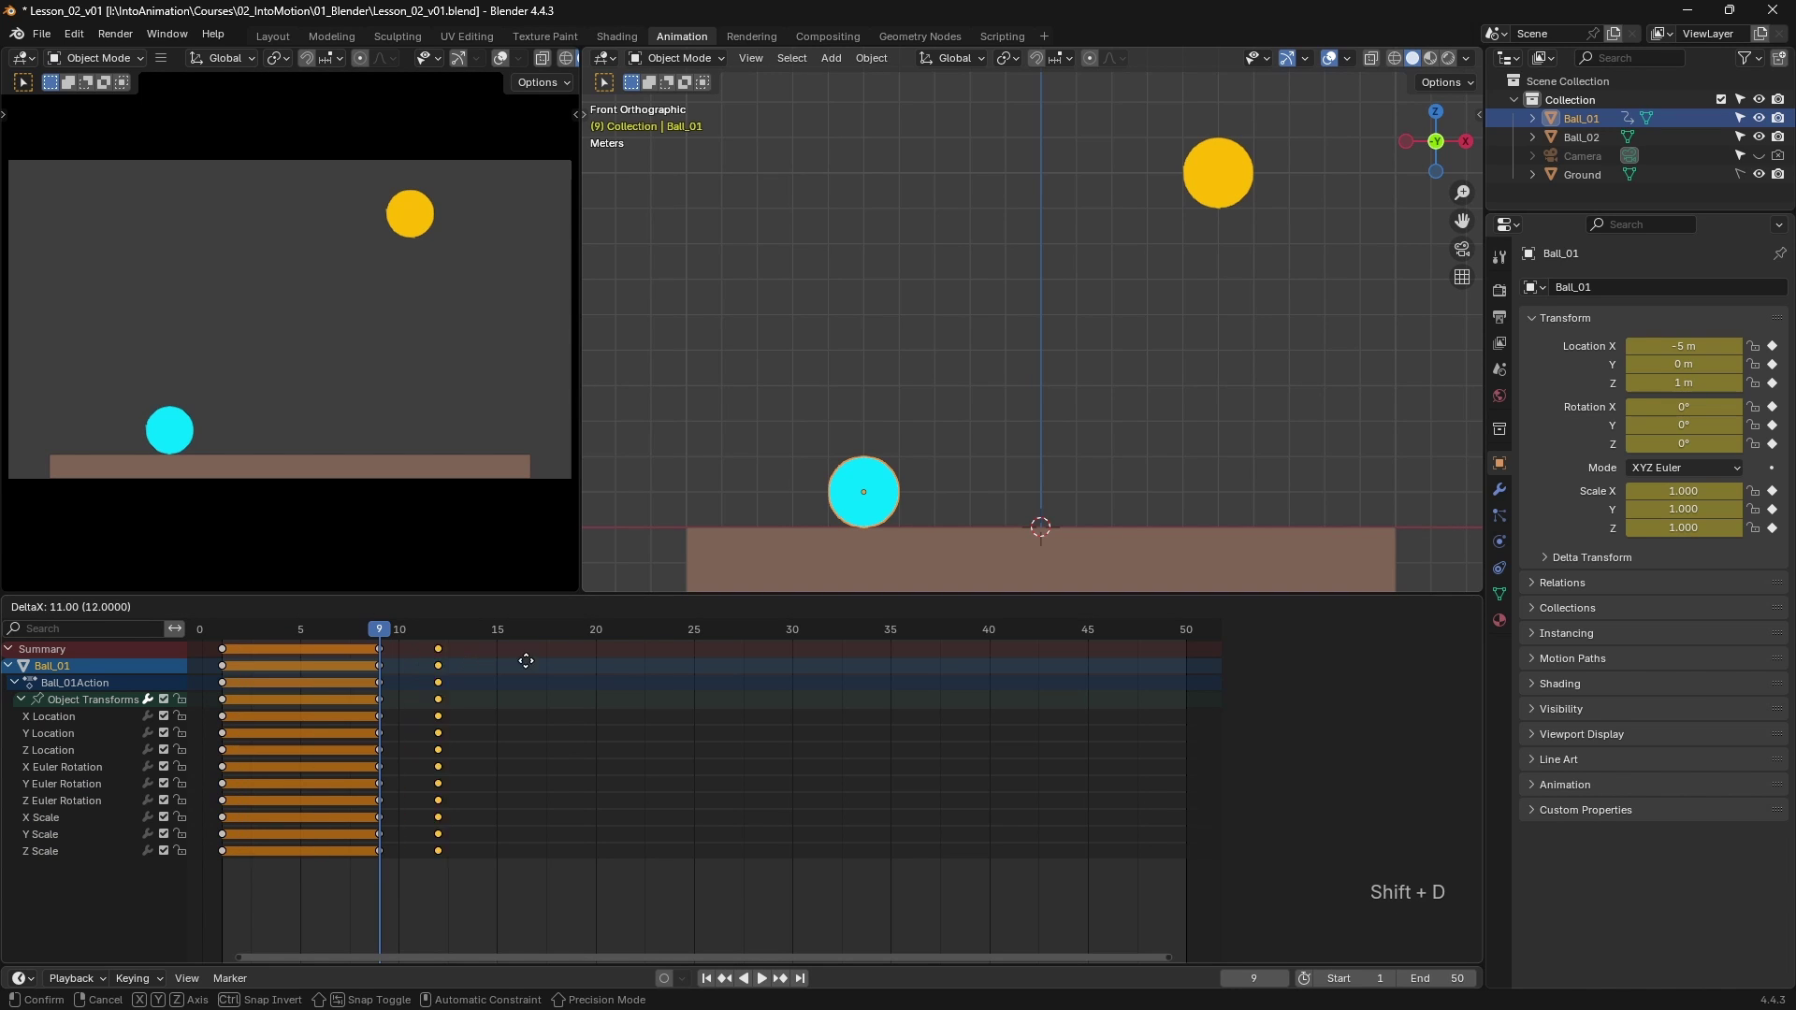
{"action": "left_click", "coordinate": [598, 666]}
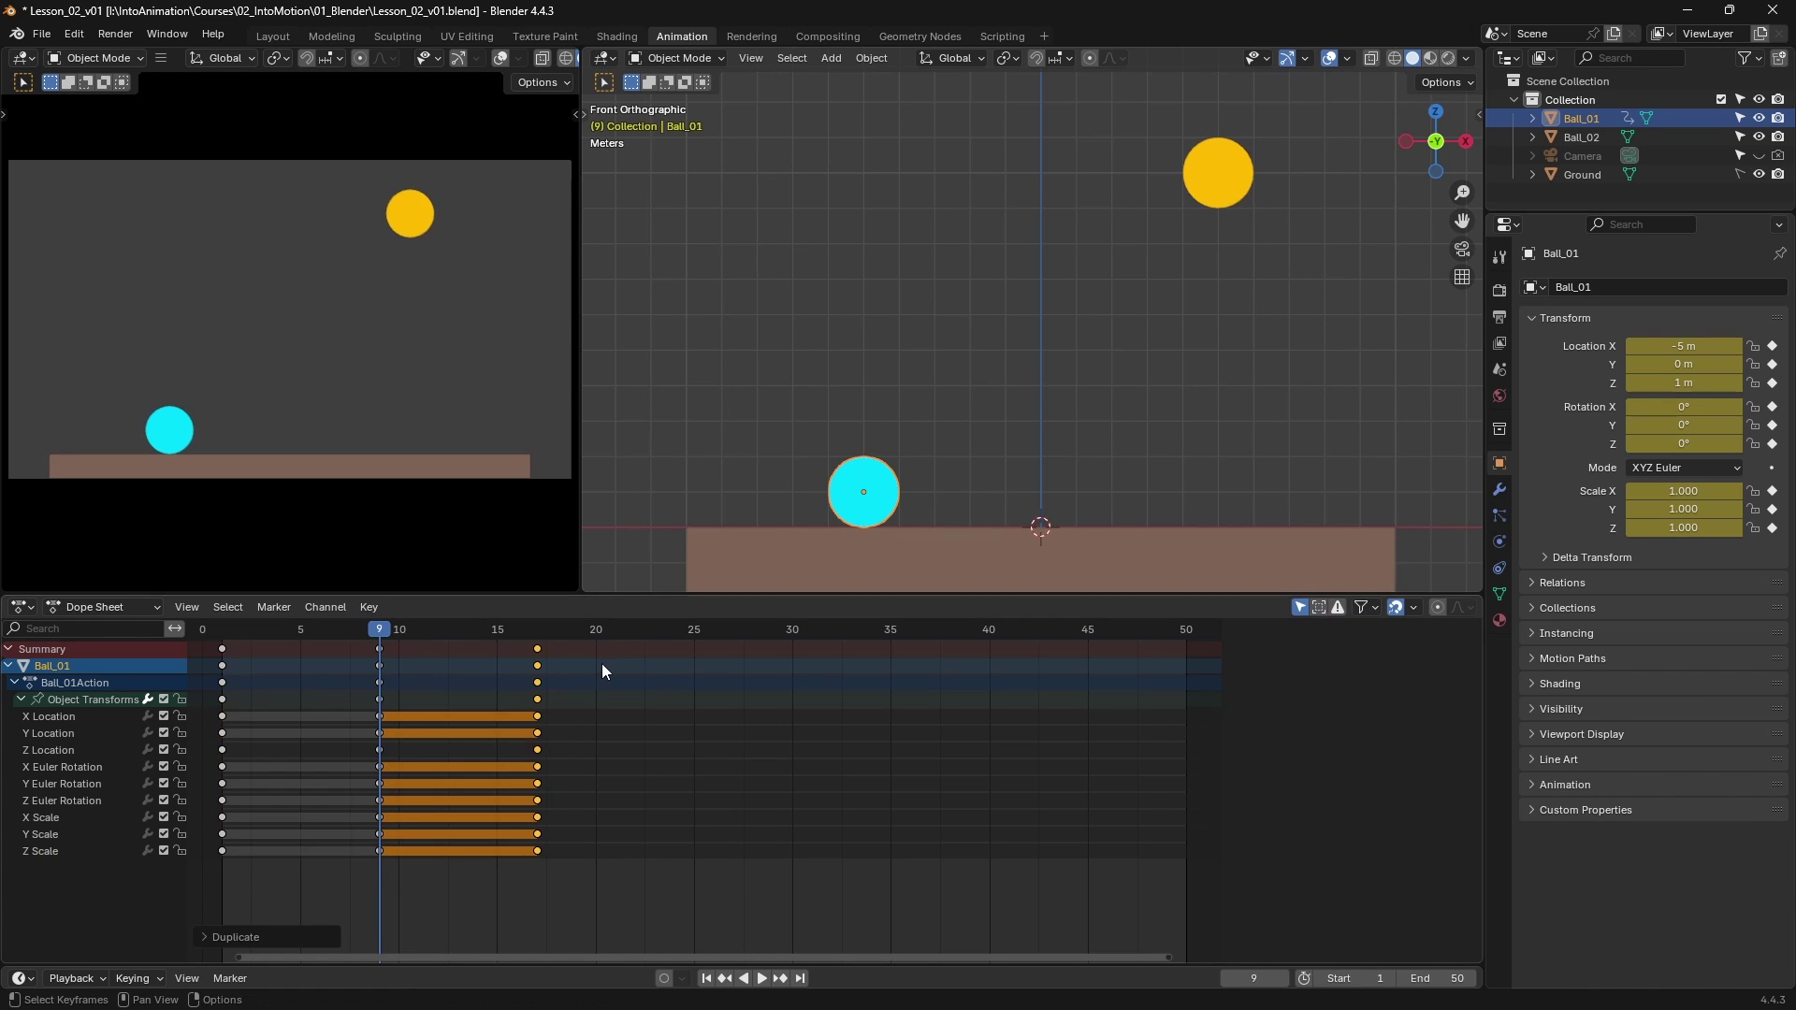
{"action": "left_click", "coordinate": [540, 628]}
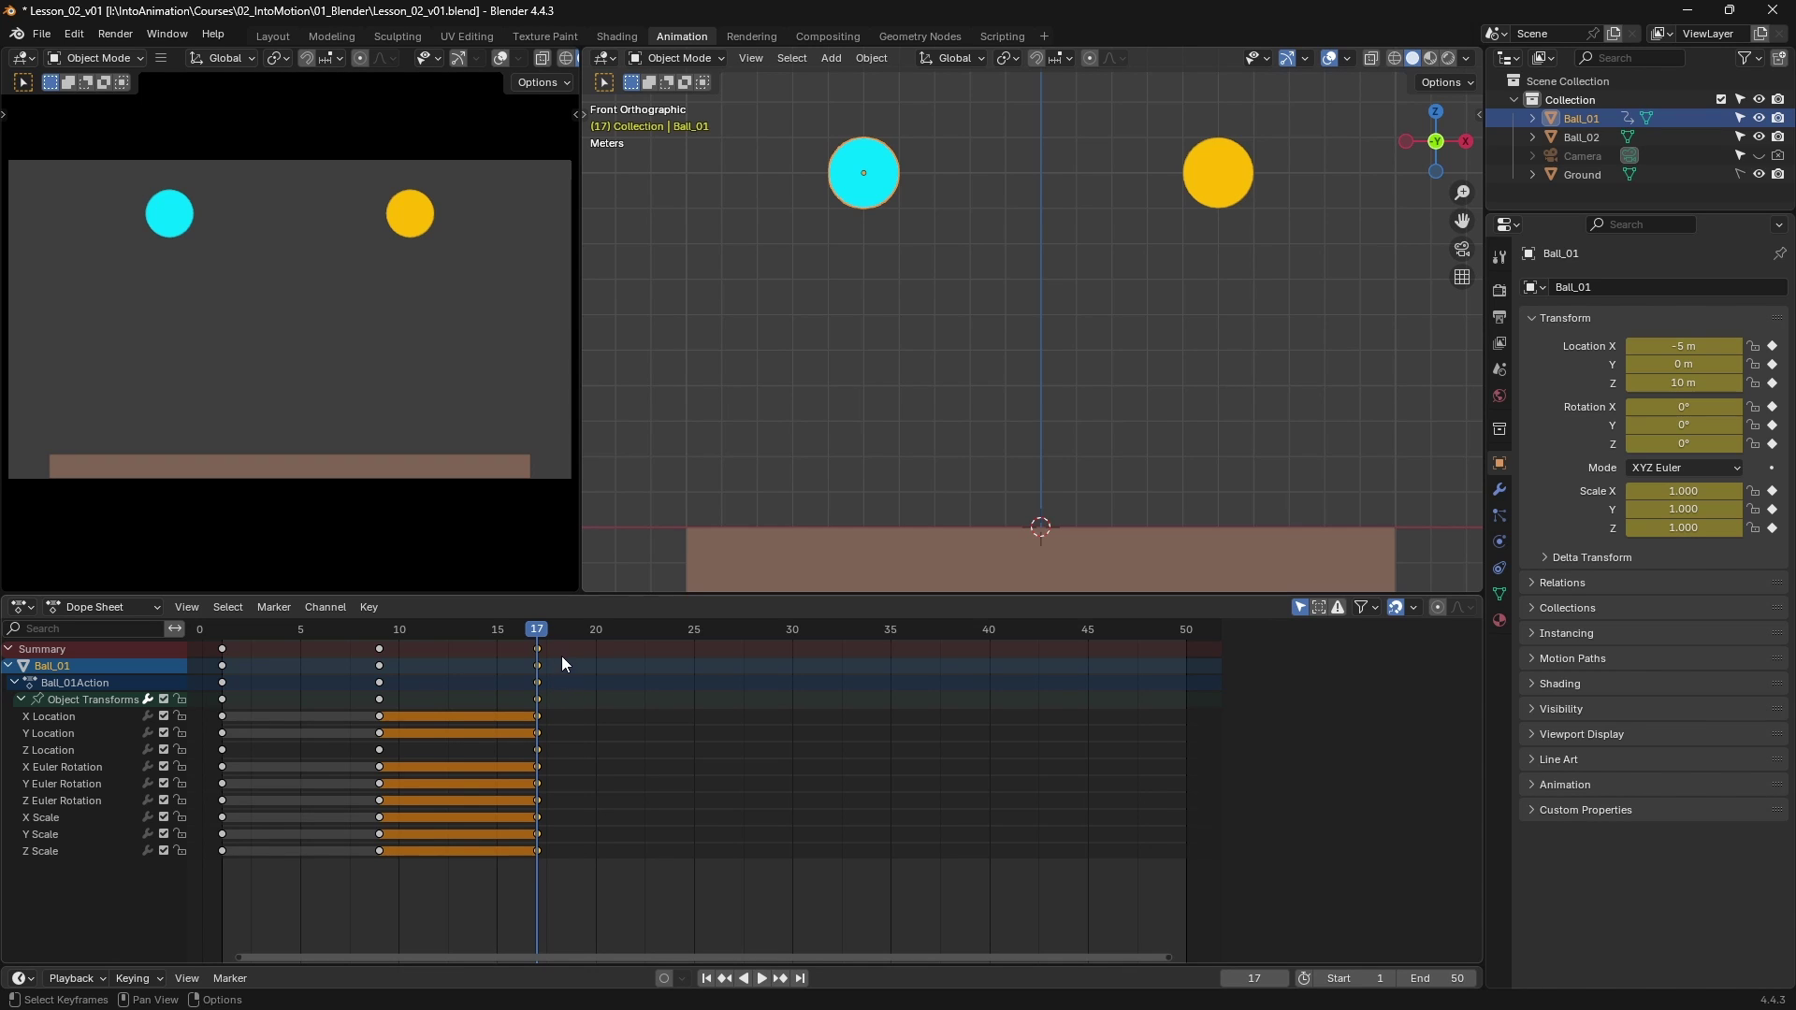
- Set the scene's End frame to 16
{"action": "left_click", "coordinate": [1444, 975]}
{"action": "type", "text": "16"}
{"action": "key", "text": "Return"}
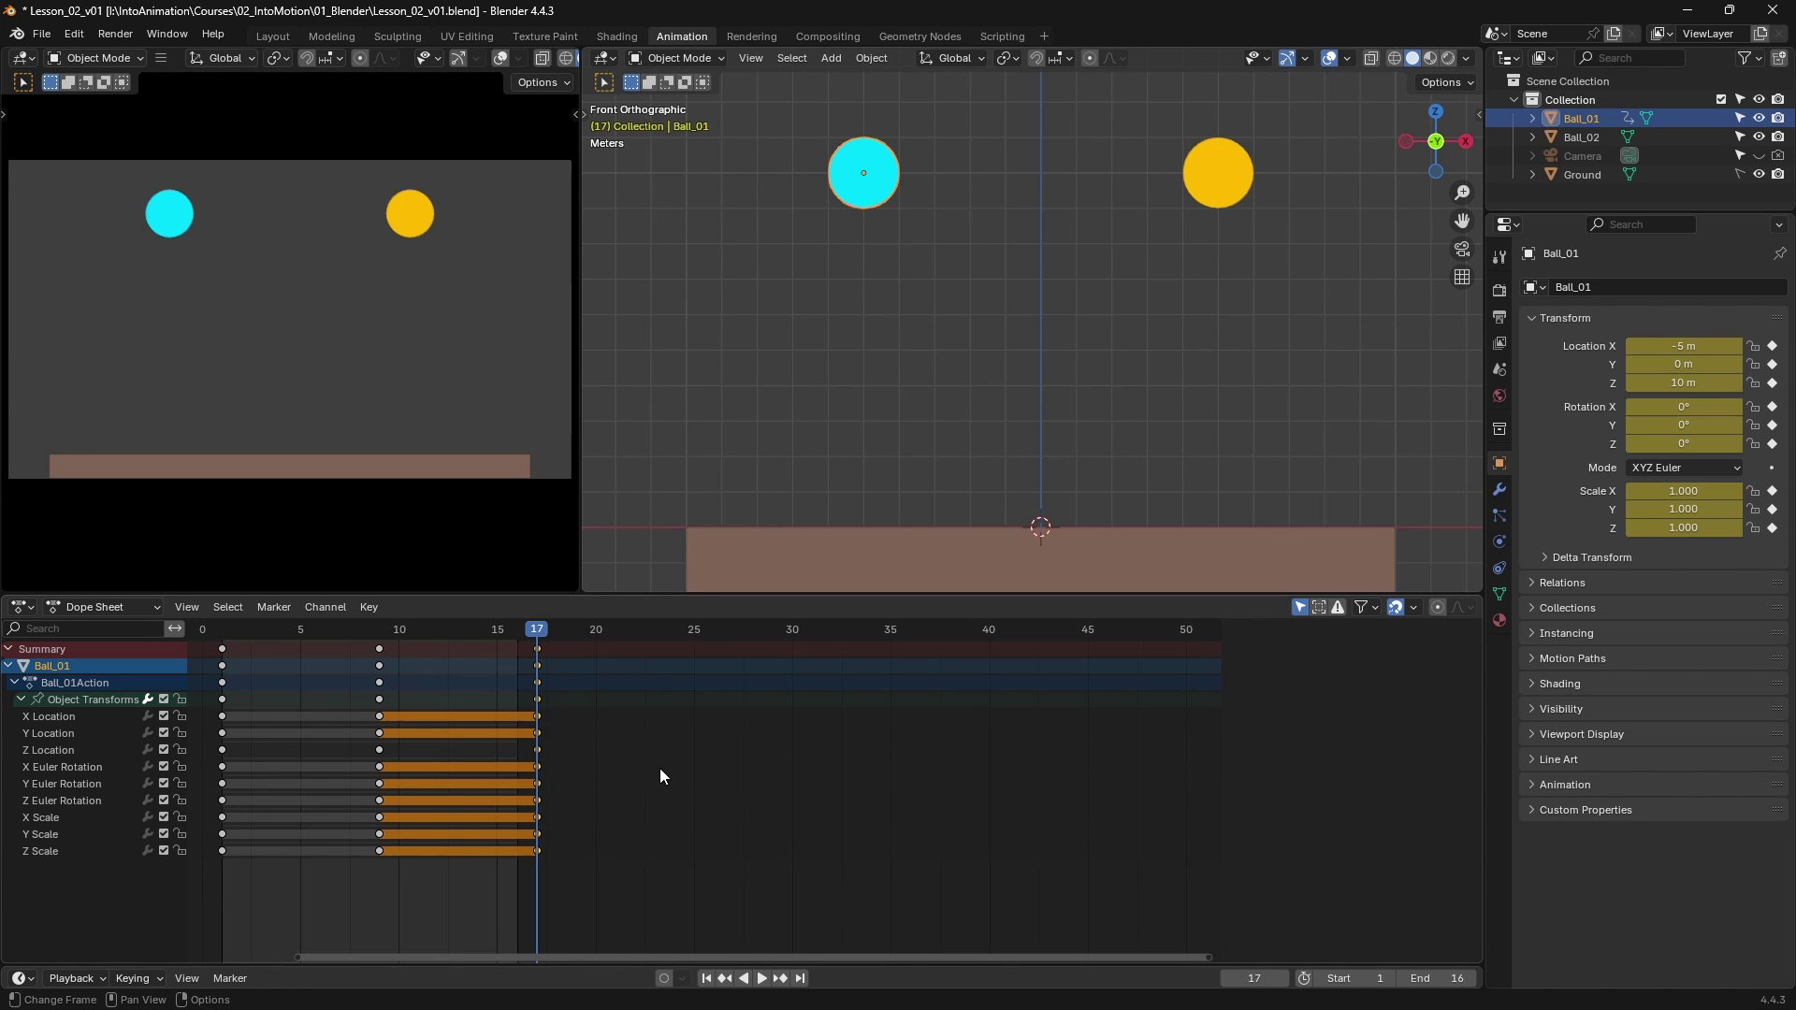
- Play and scrub the cyan ball's 16-frame bounce, finishing back at frame 1
{"action": "middle_click_drag", "start_coordinate": [645, 754], "coordinate": [949, 783]}
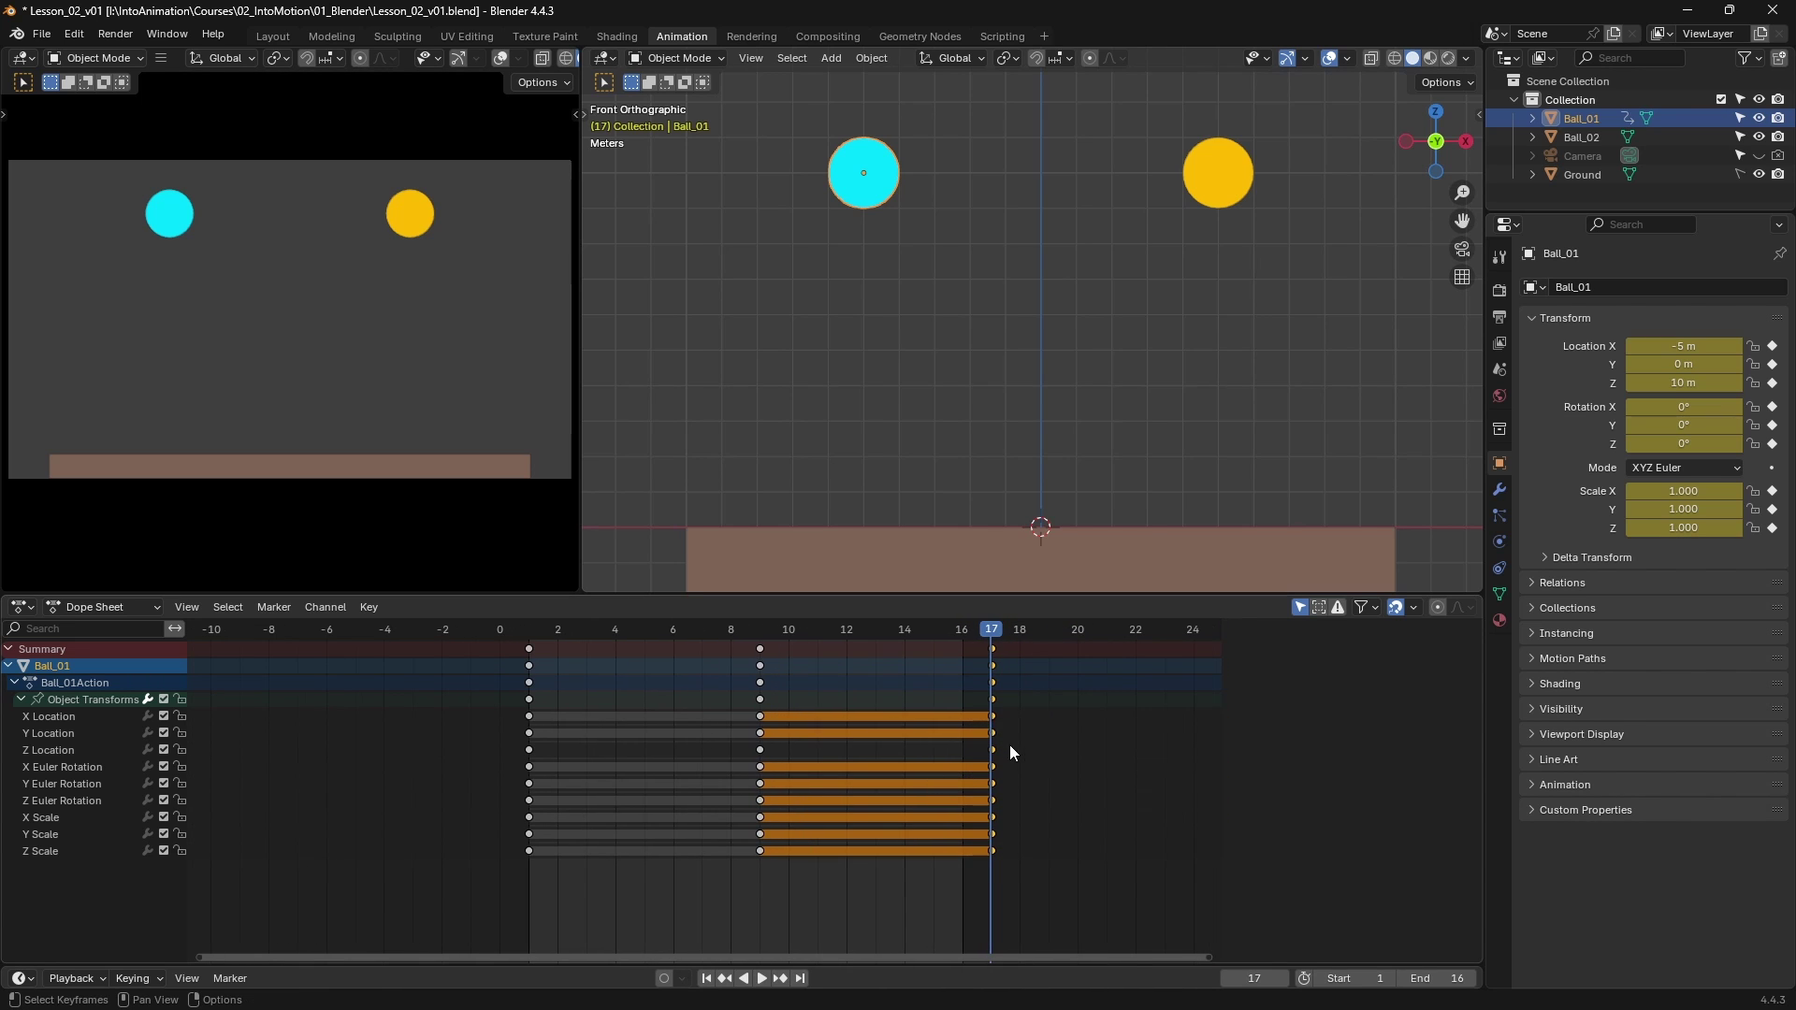
{"action": "key", "text": "Home"}
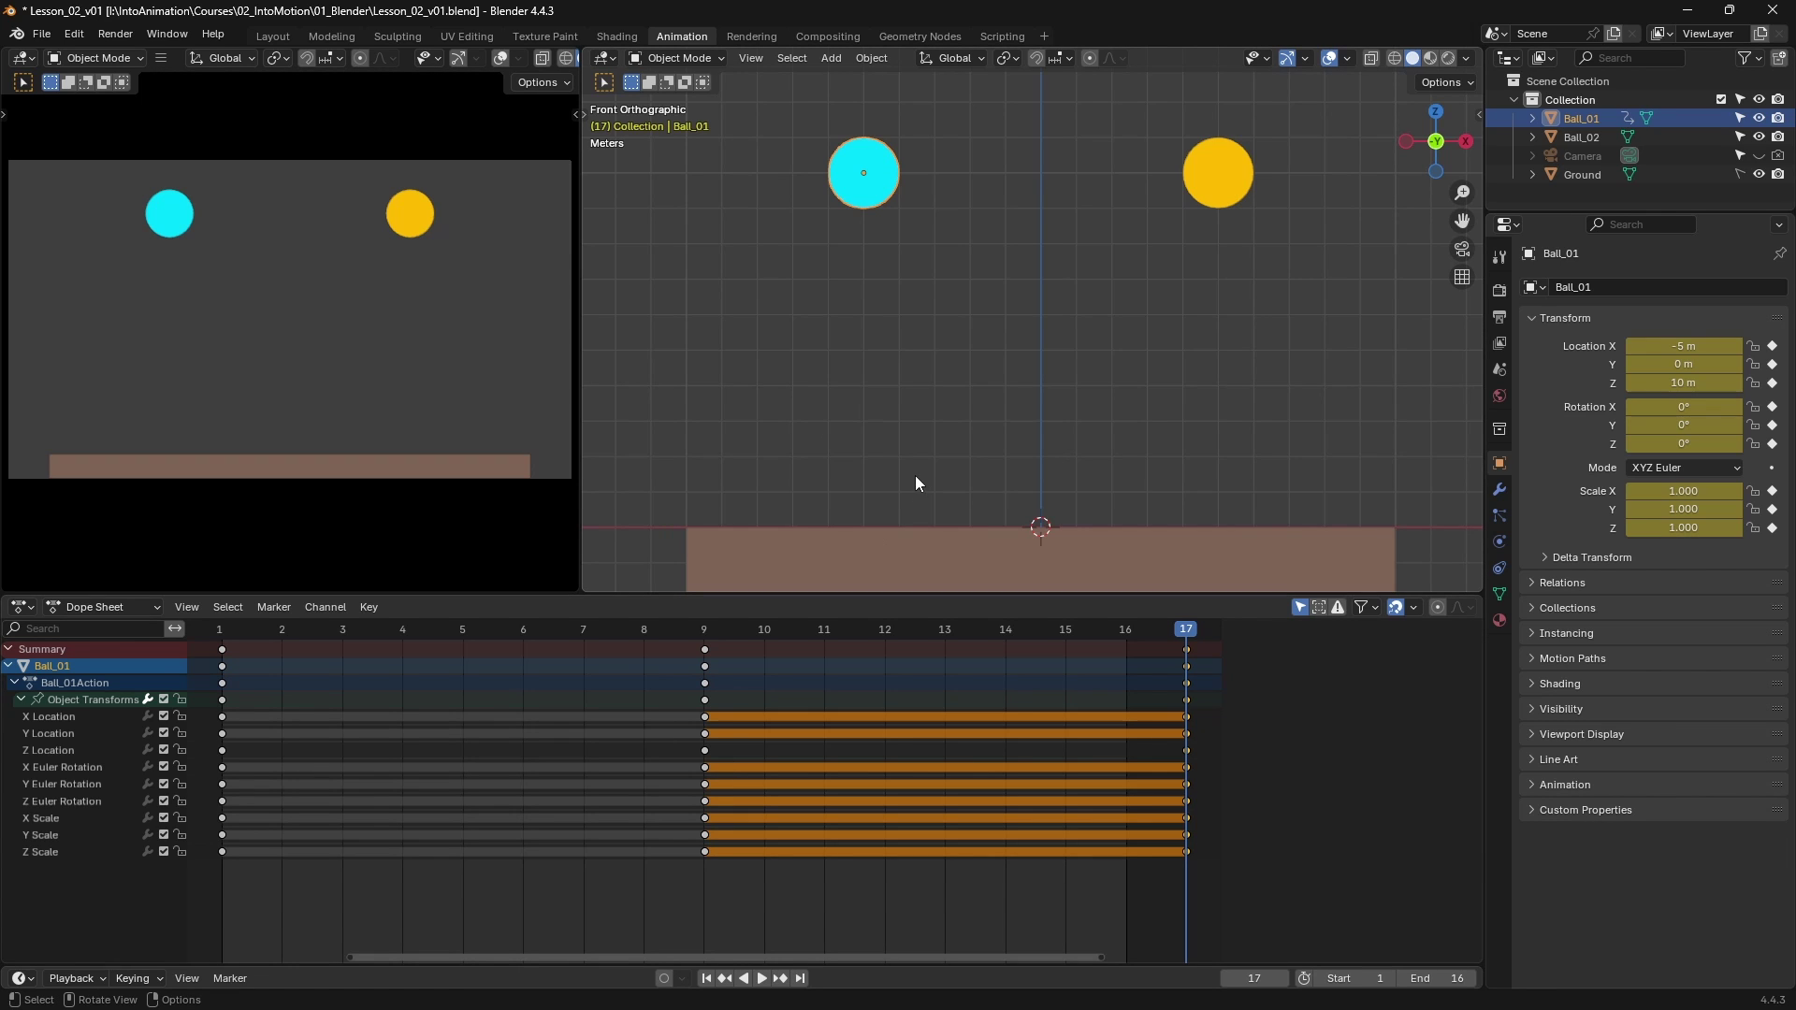
{"action": "key", "text": "space"}
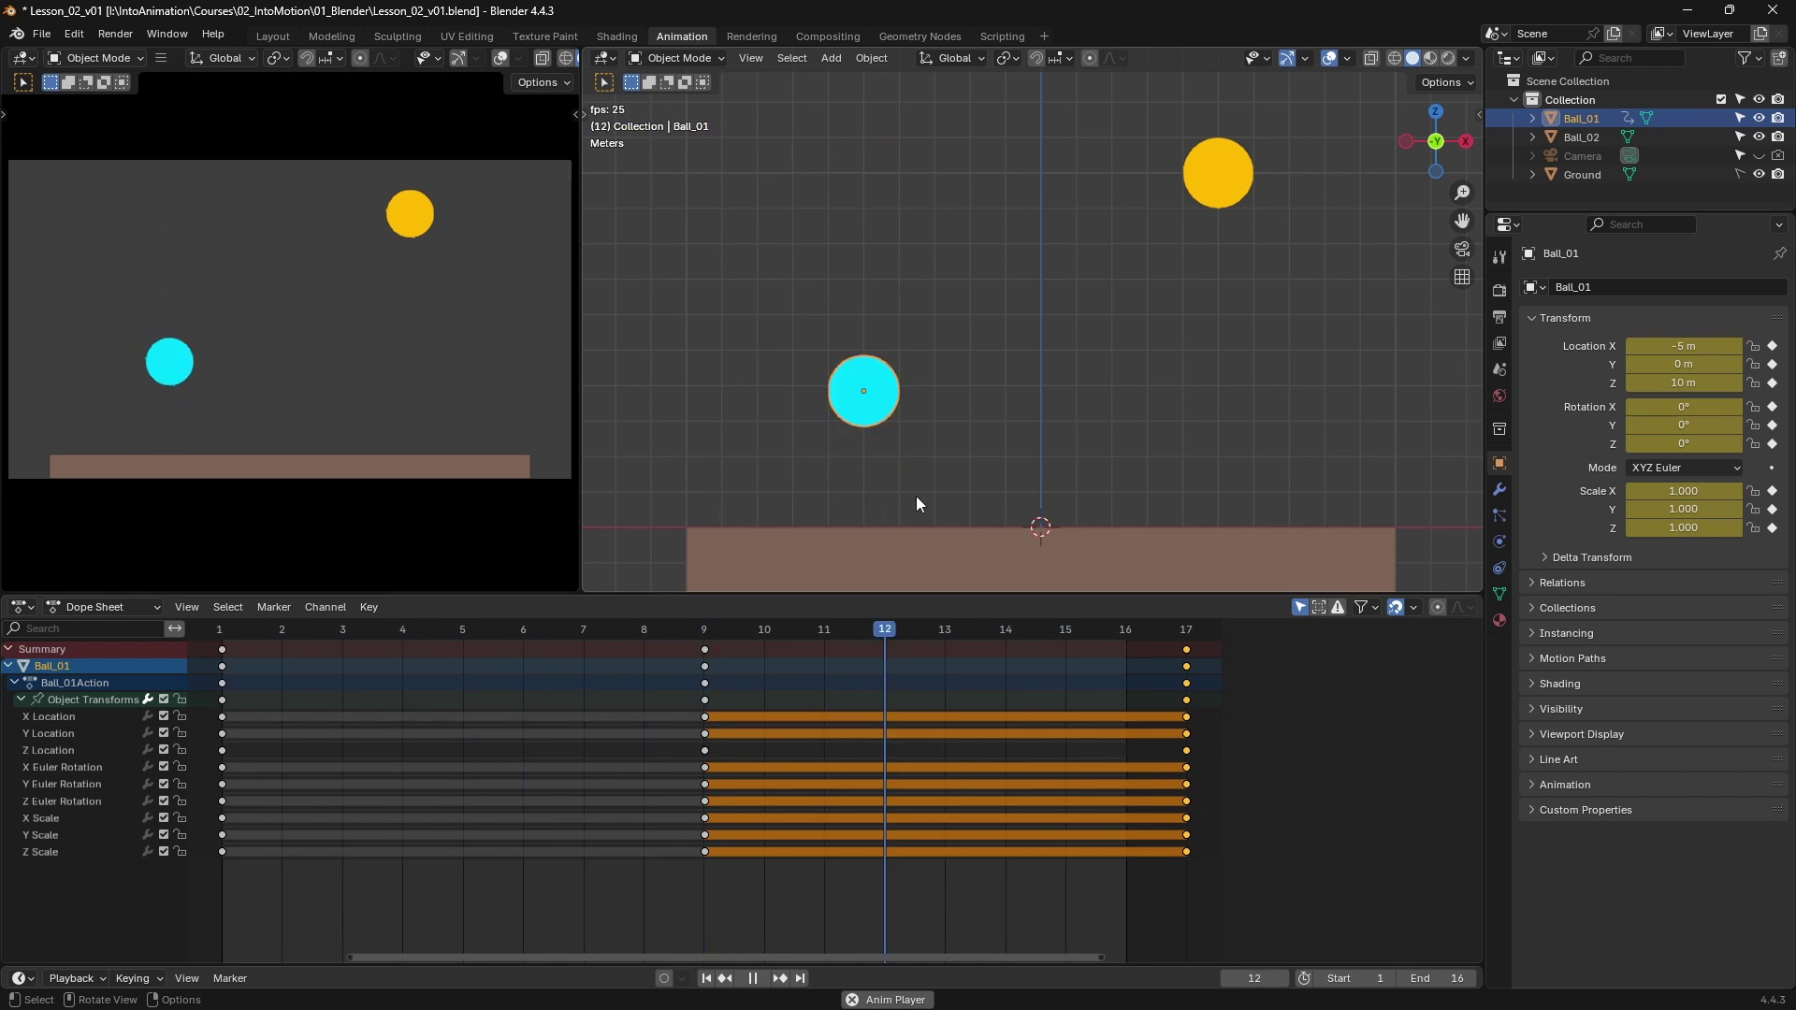
{"action": "key", "text": "space"}
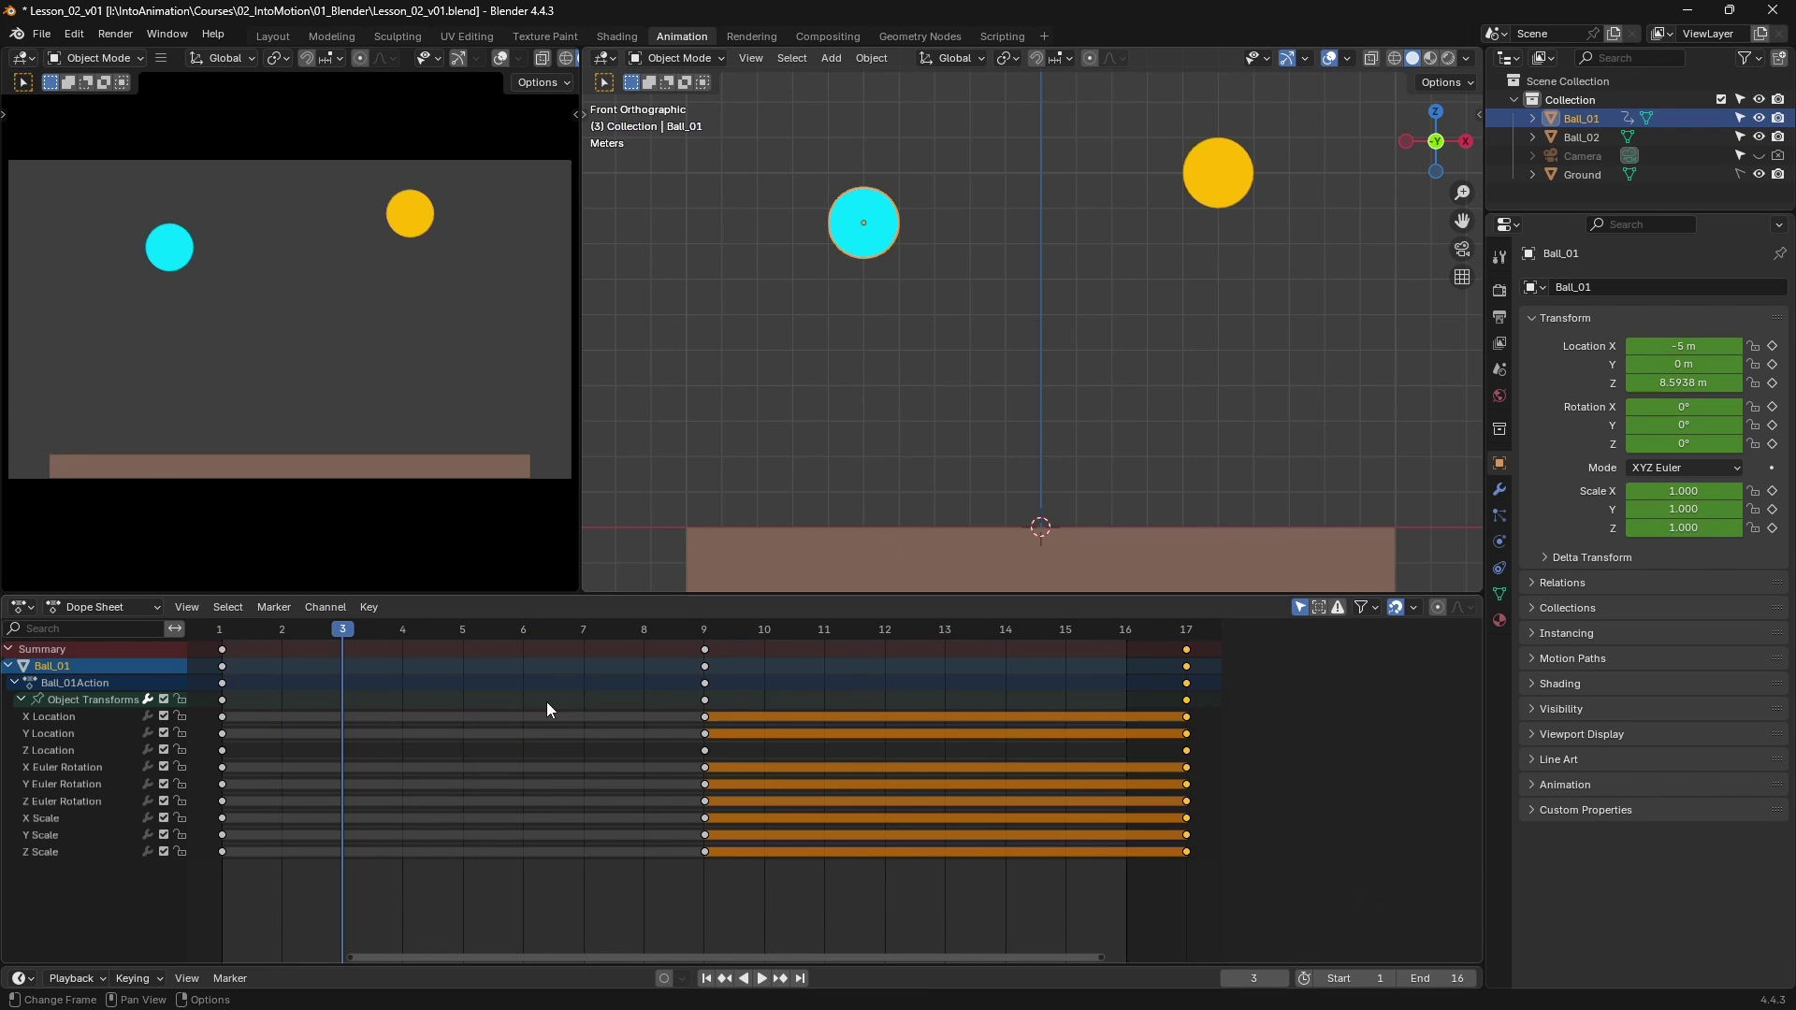
{"action": "left_click_drag", "start_coordinate": [239, 631], "coordinate": [690, 664]}
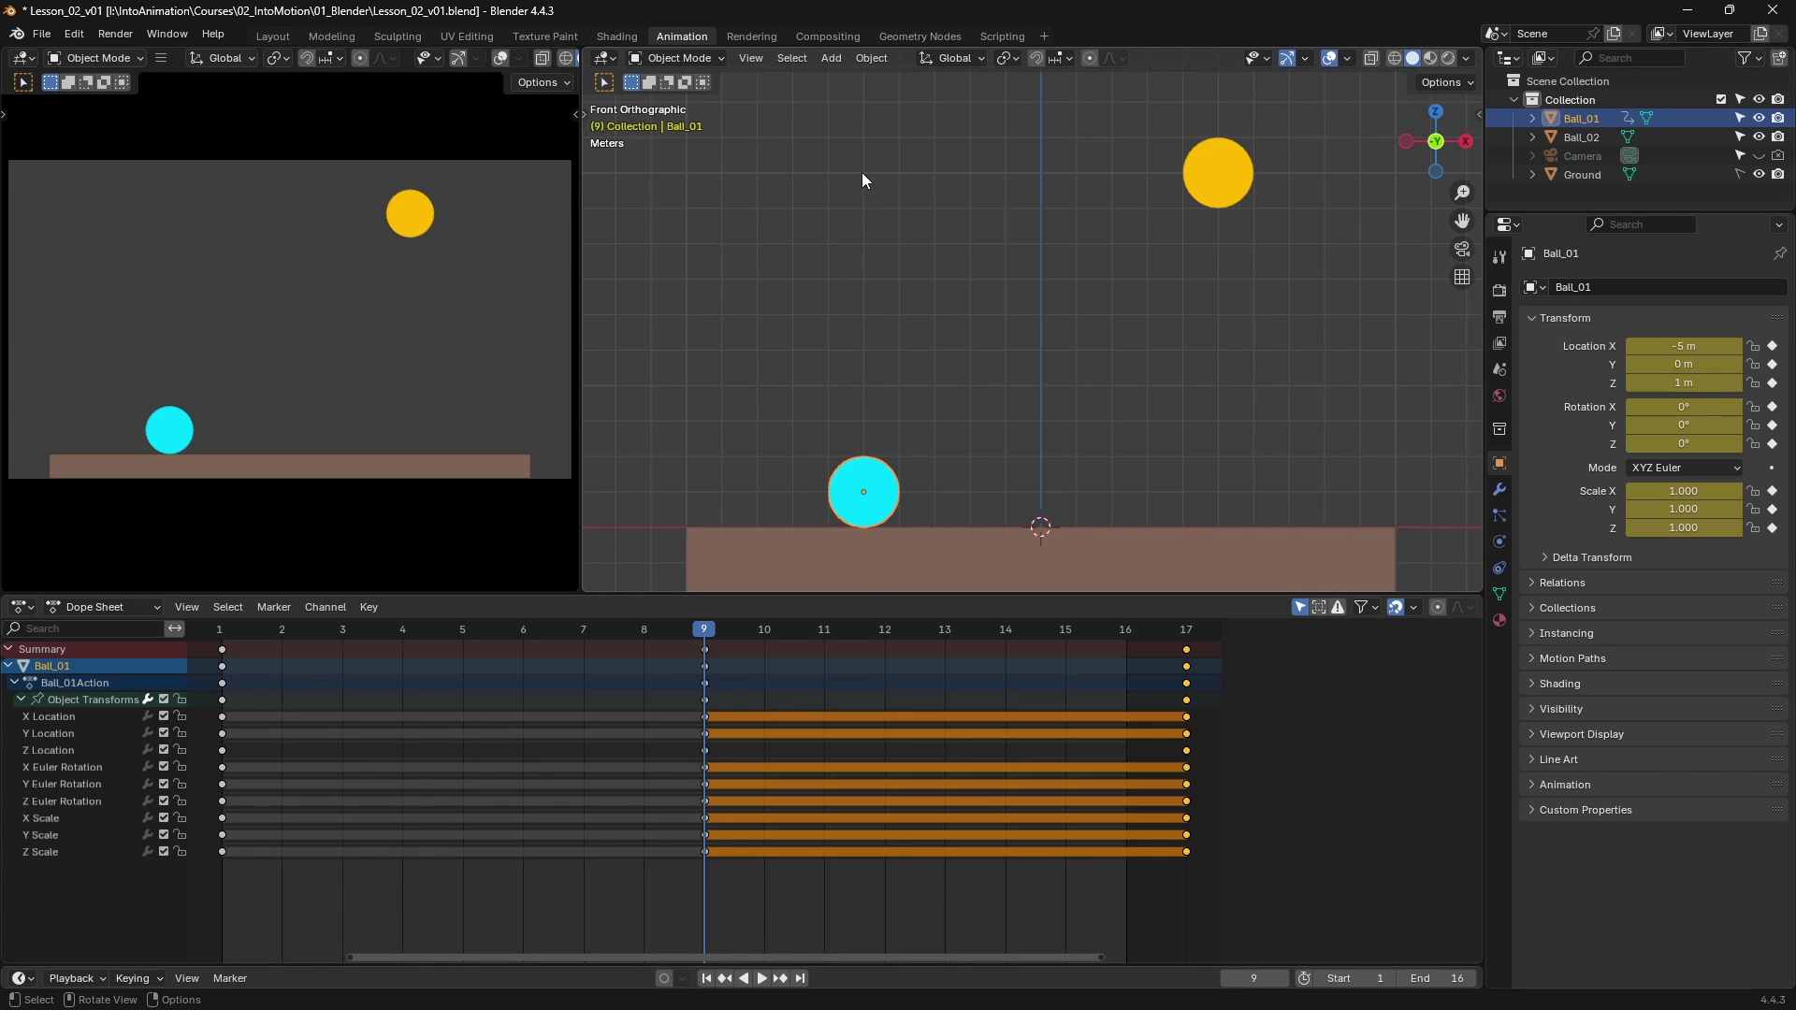
{"action": "left_click_drag", "start_coordinate": [737, 631], "coordinate": [222, 672]}
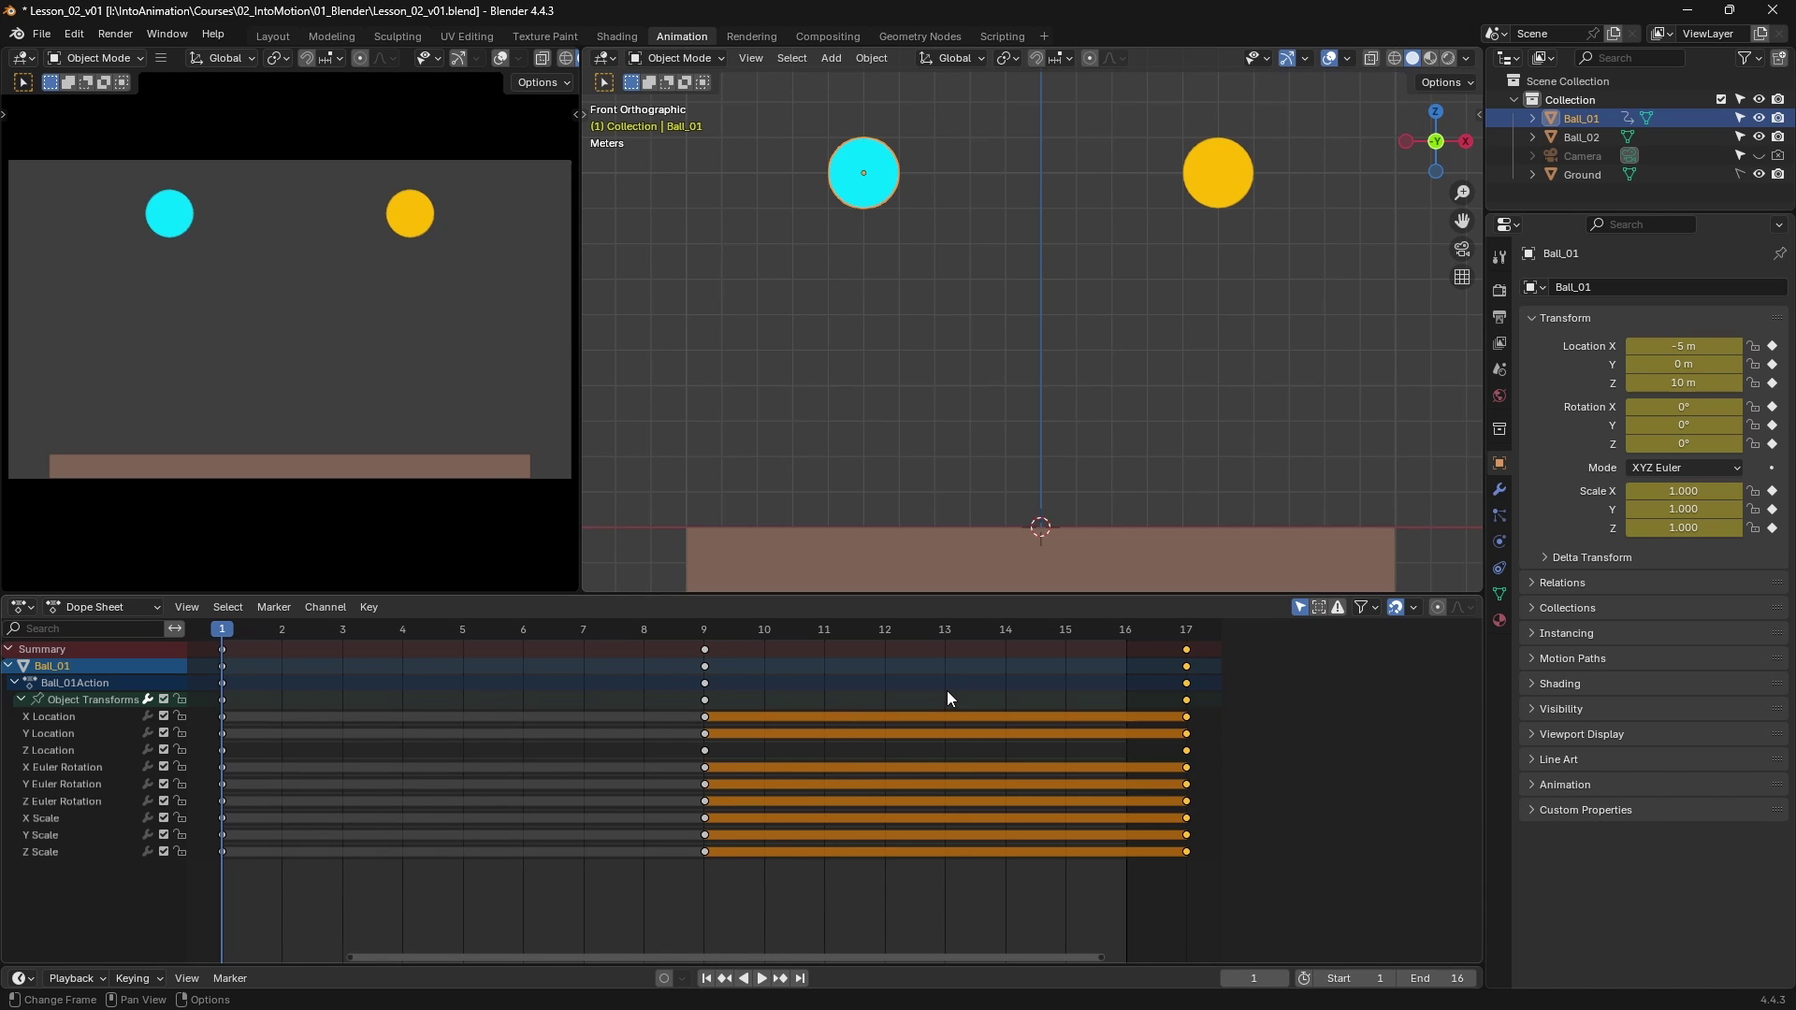
- Switch all Ball_01 keyframes to Constant interpolation and play the stepped motion from frame 1
{"action": "key", "text": "a"}
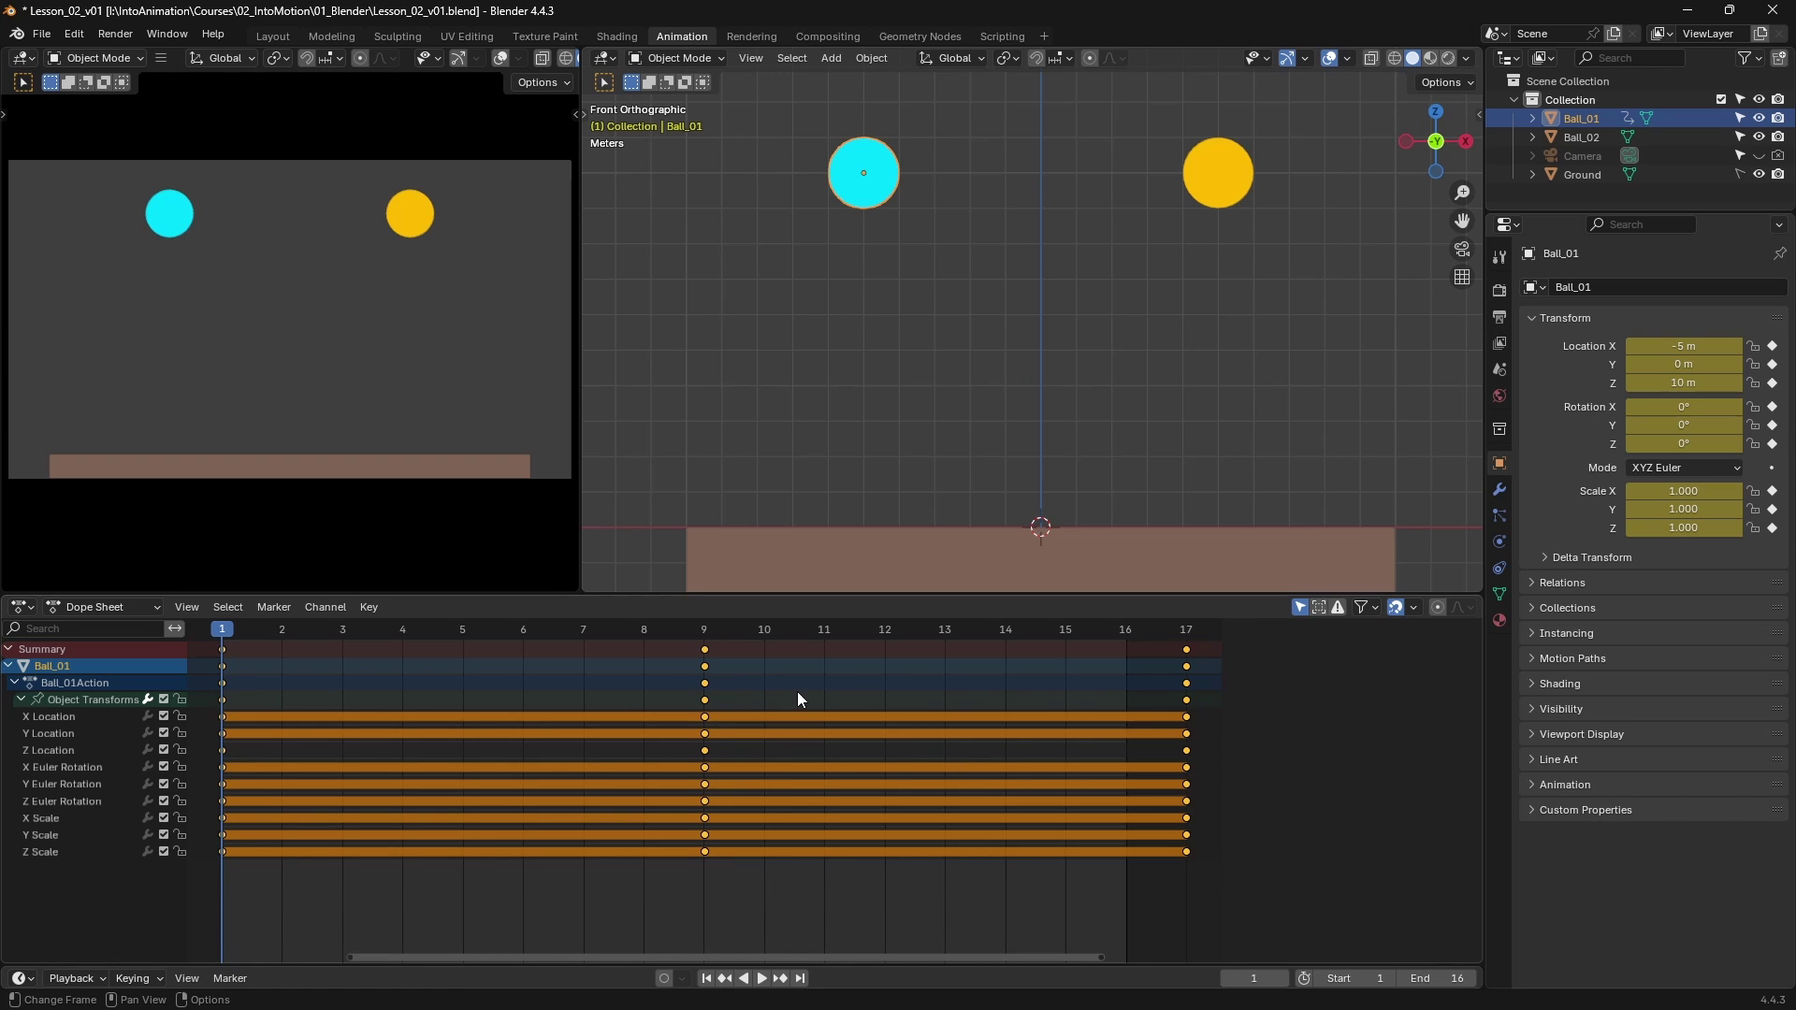
{"action": "key", "text": "t"}
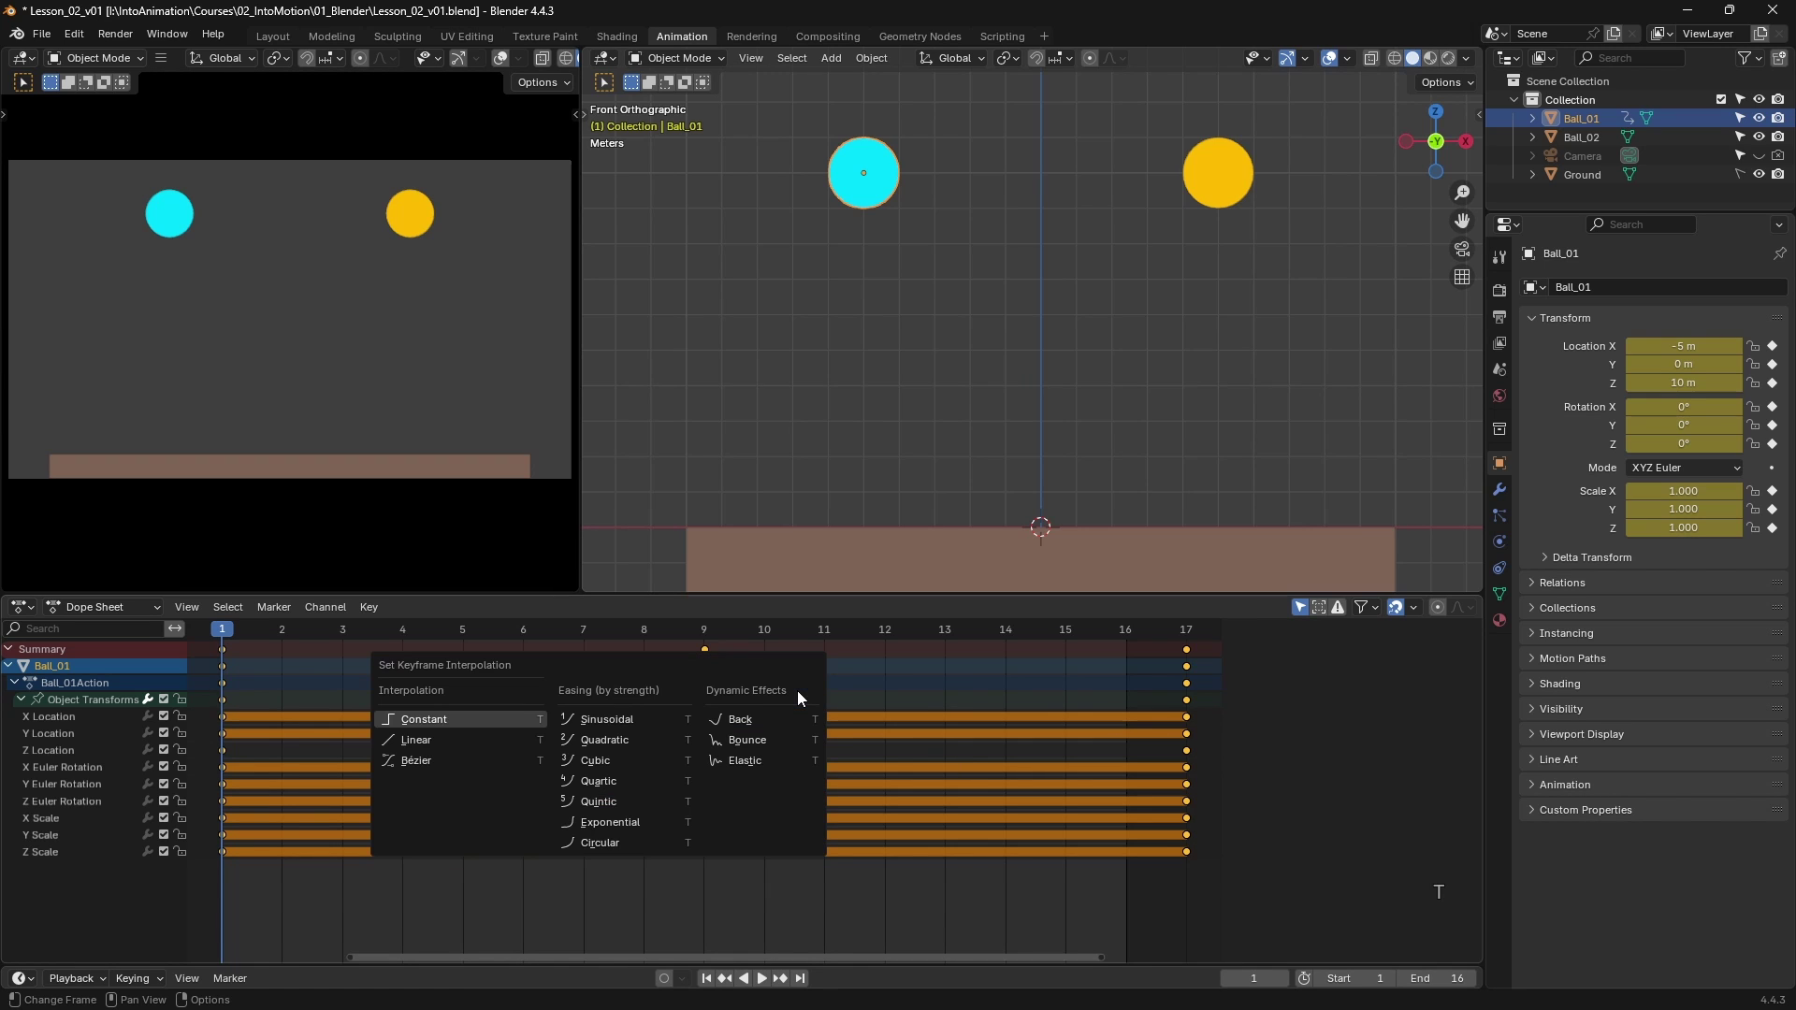
{"action": "left_click", "coordinate": [470, 722]}
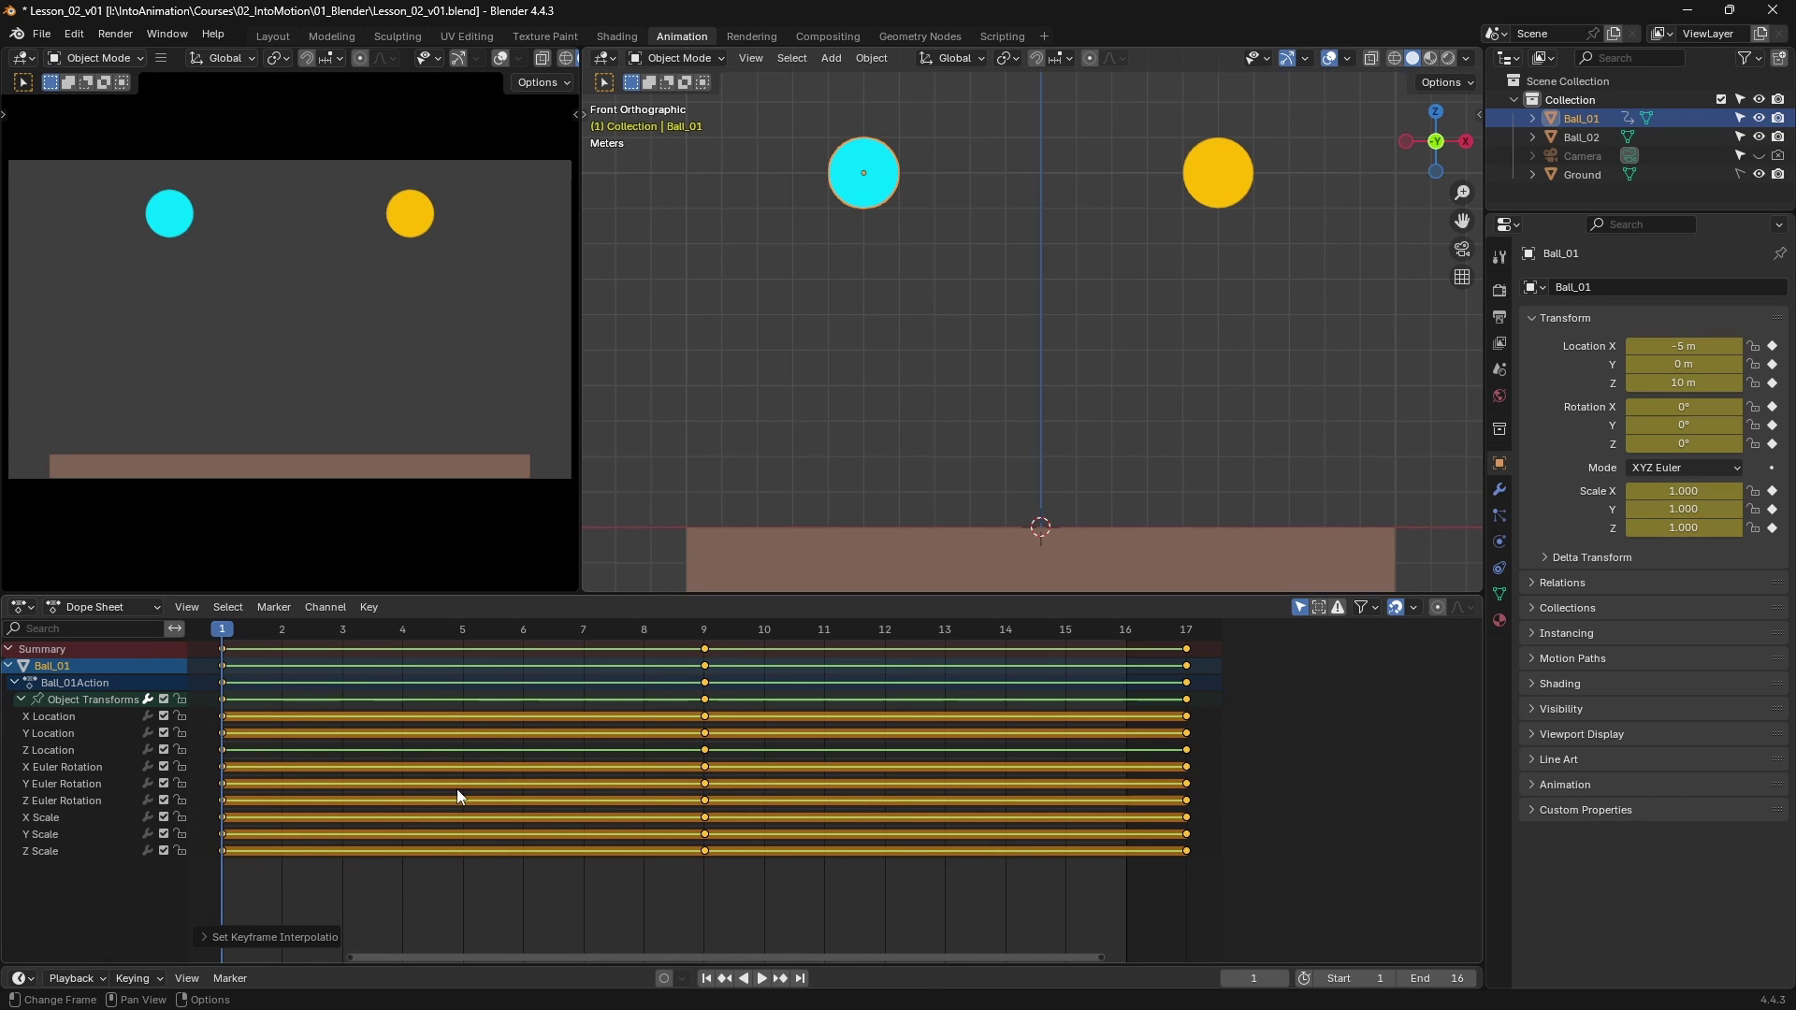
{"action": "key", "text": "space"}
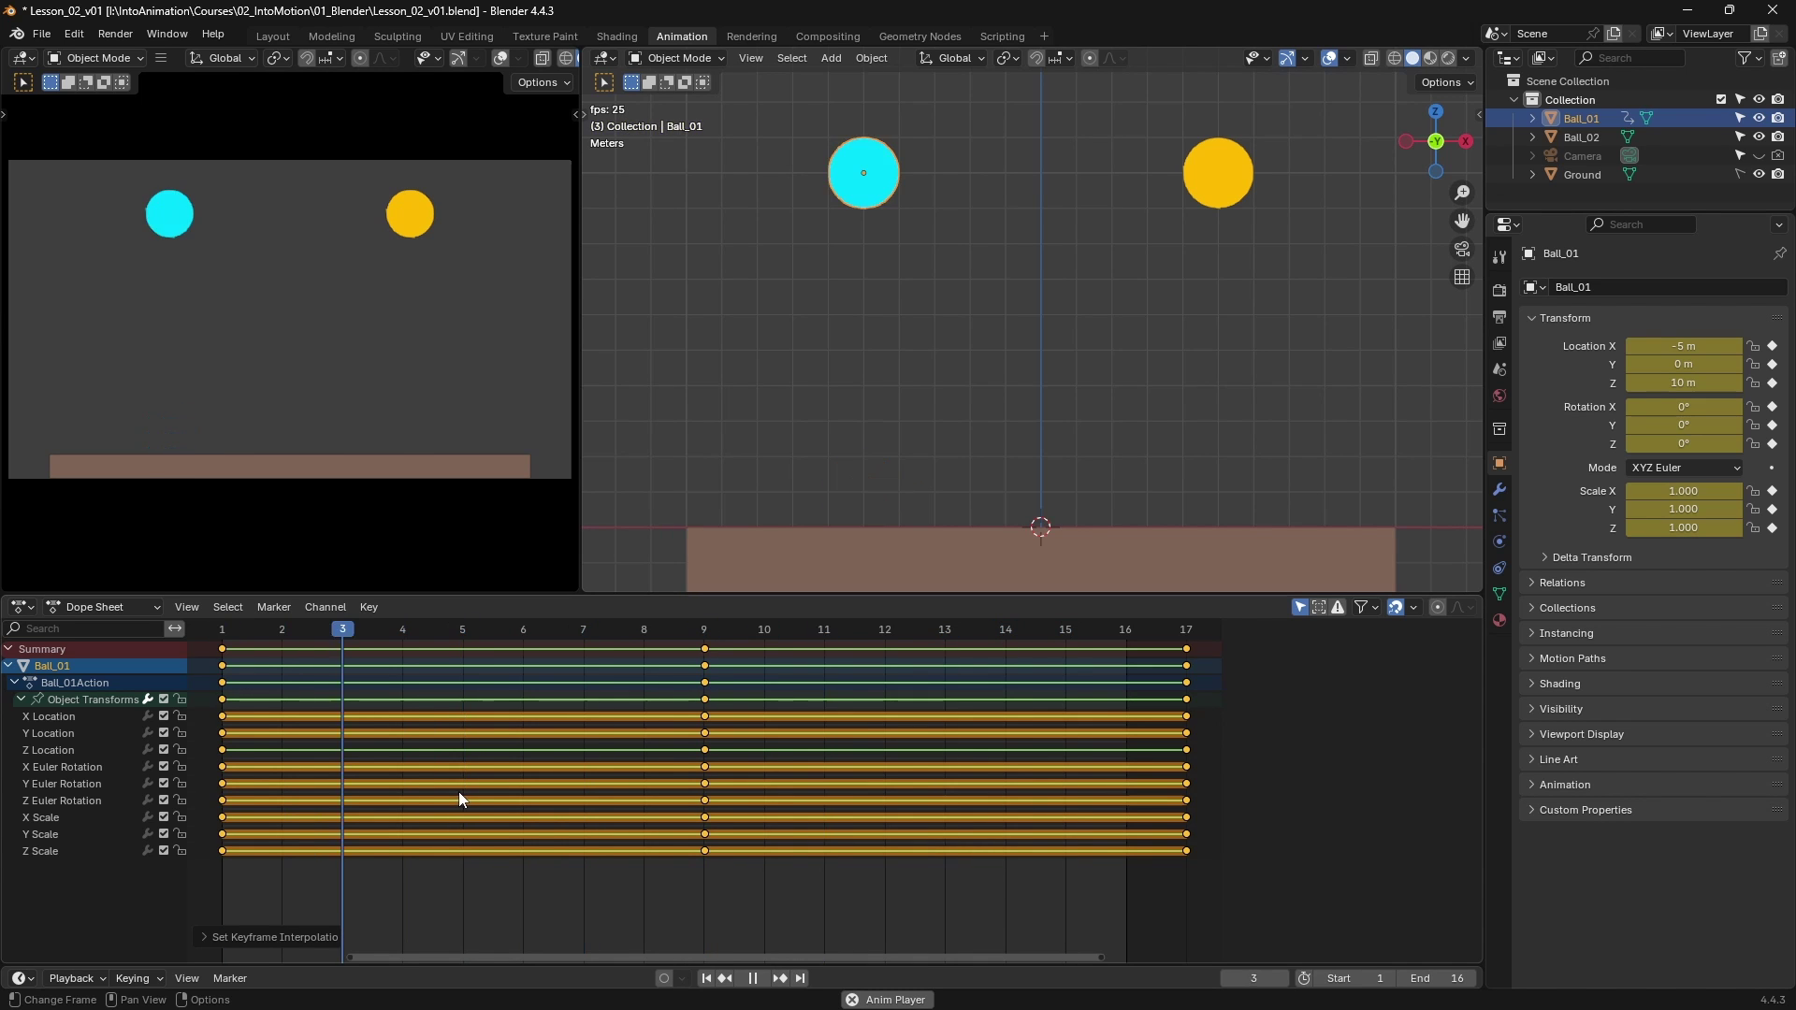
{"action": "key", "text": "space"}
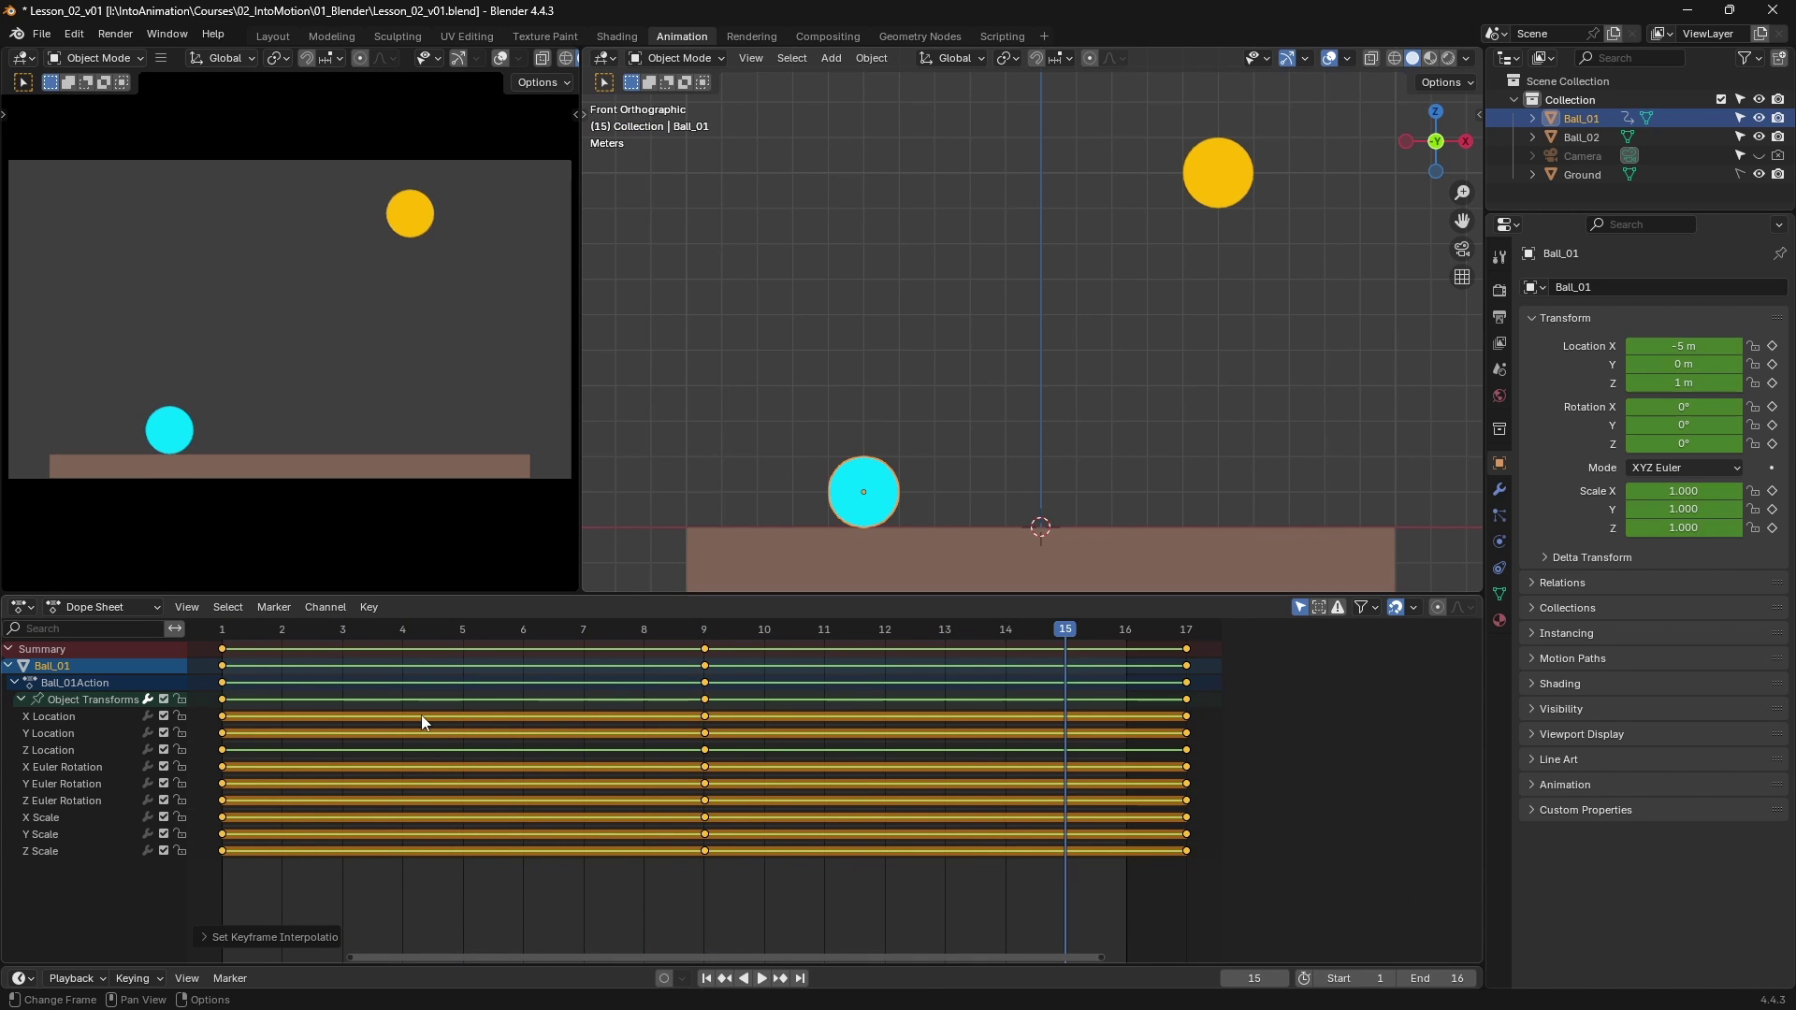
{"action": "left_click", "coordinate": [222, 629]}
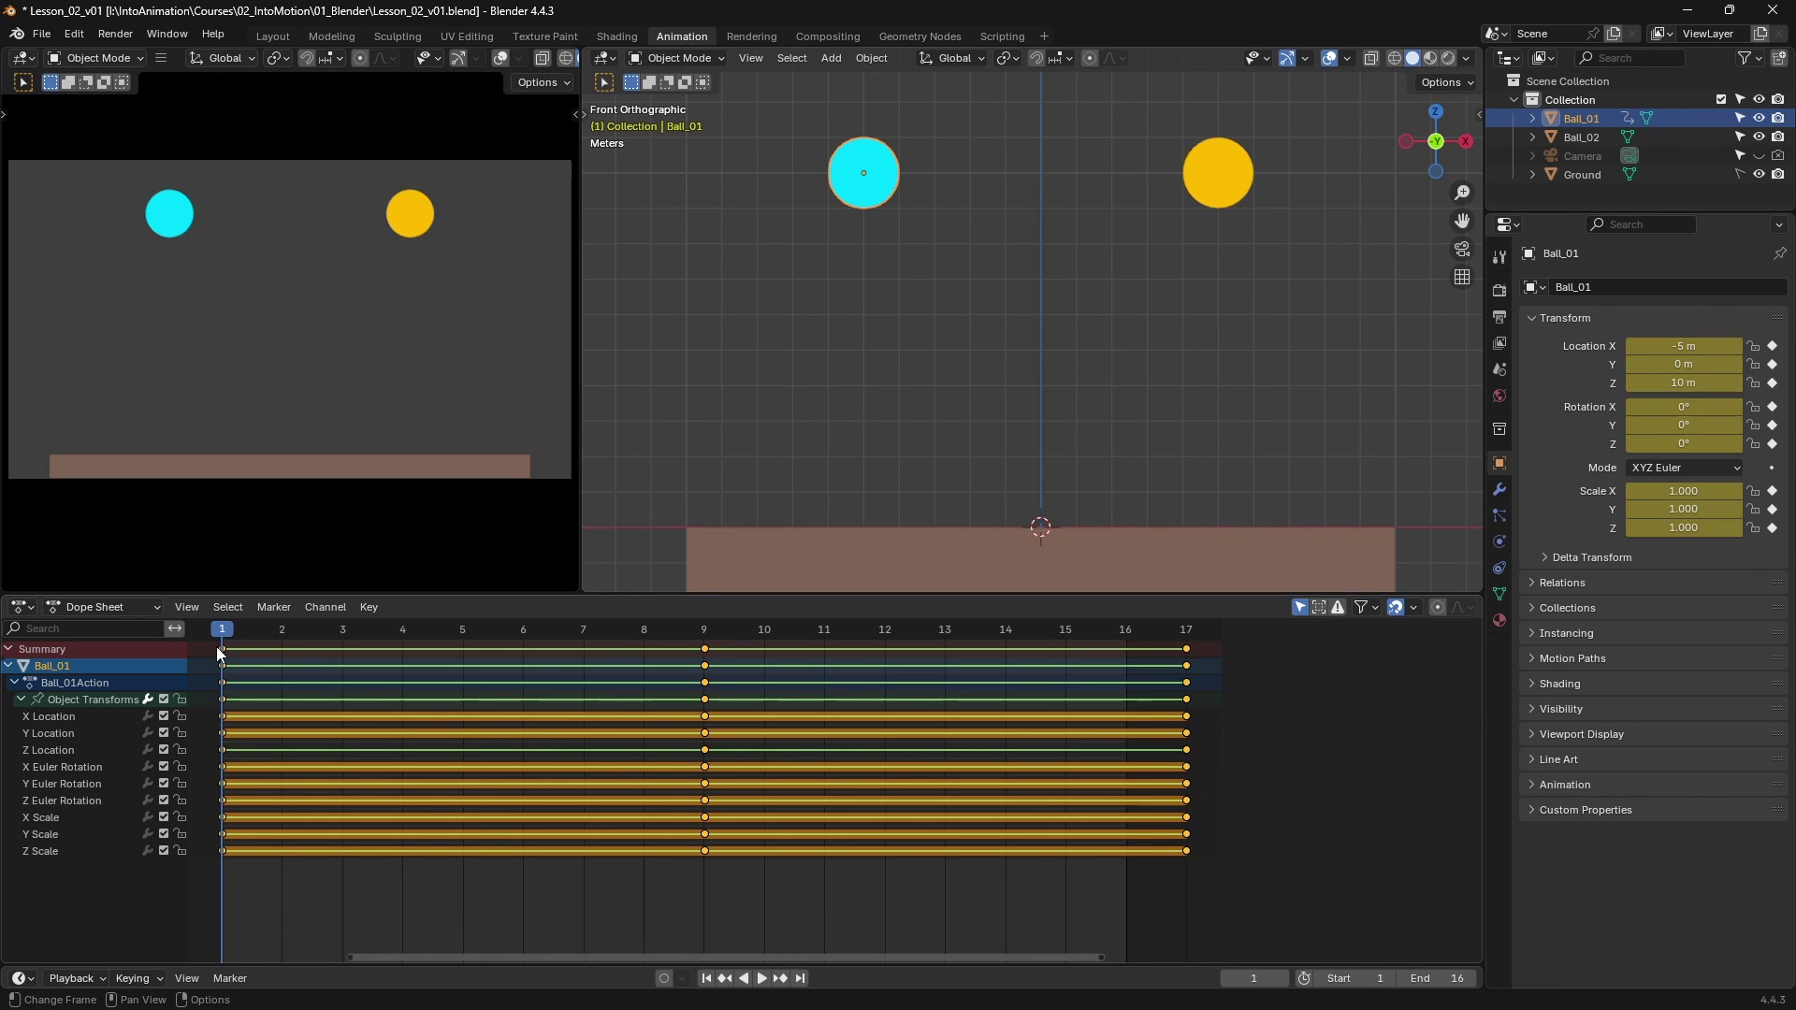
- Annotate a vertical chart line with top and bottom ticks beside the cyan ball's path
{"action": "key", "text": "t"}
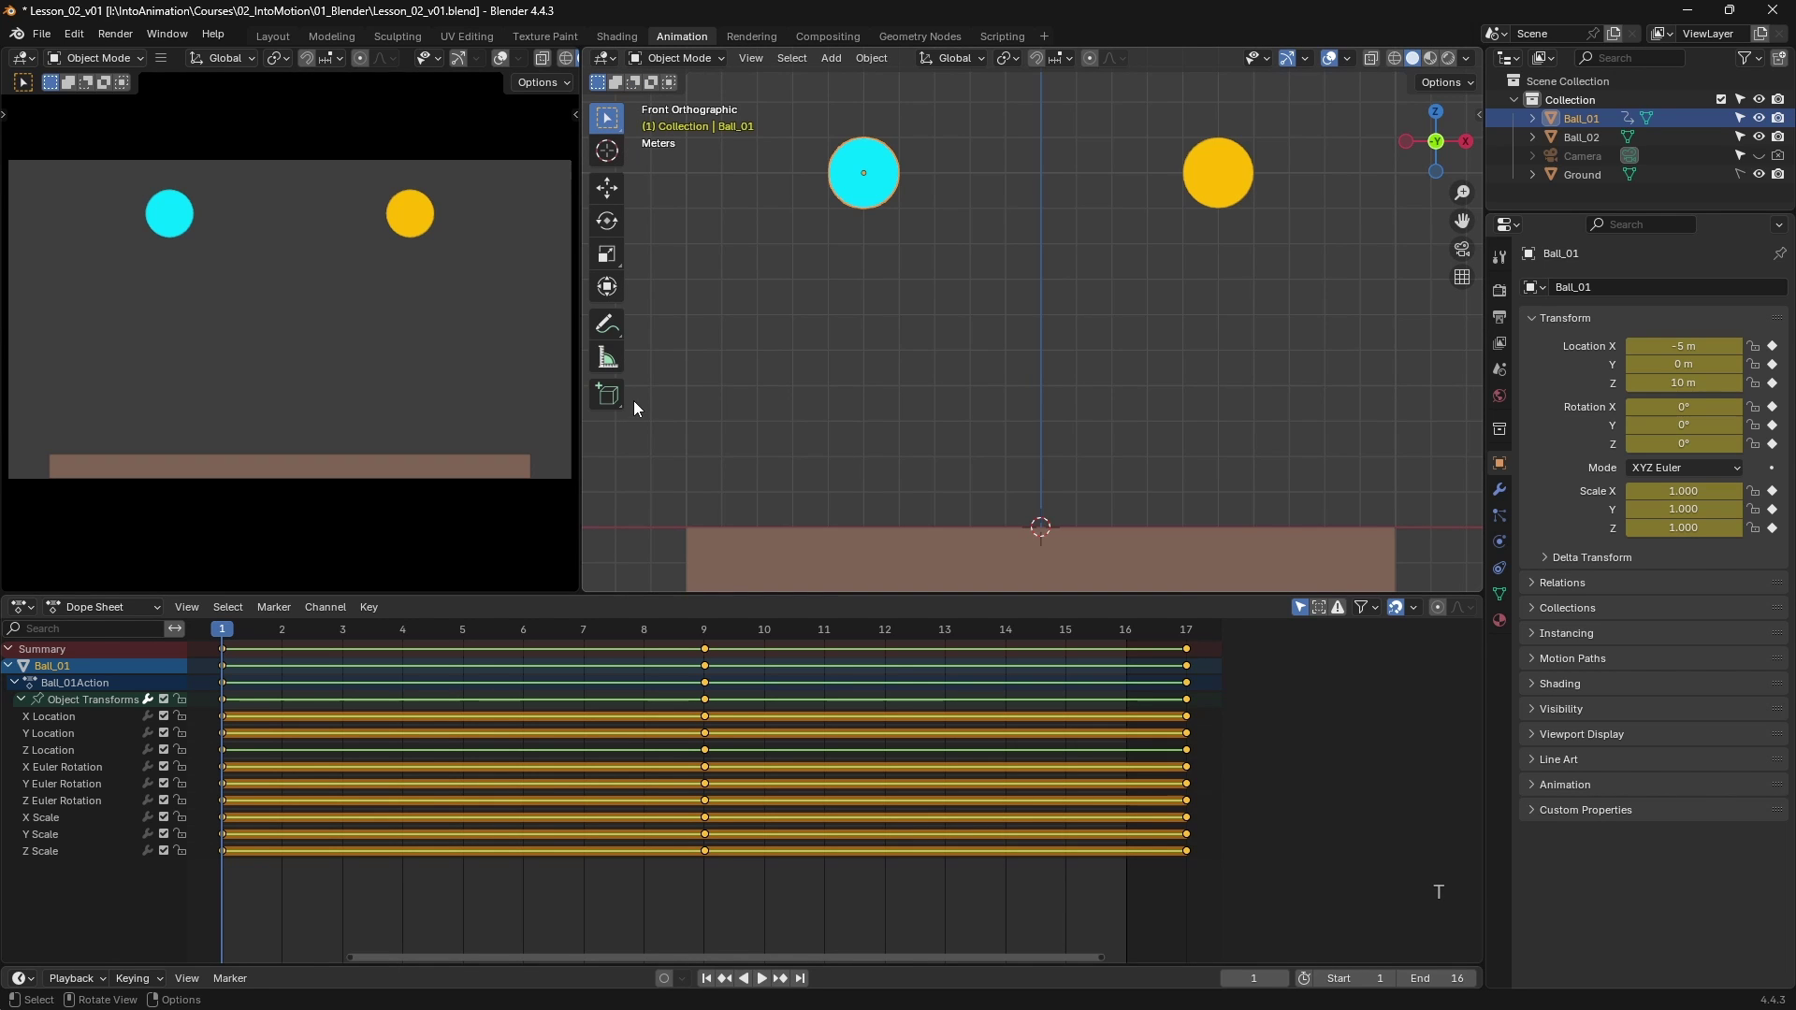
{"action": "left_click", "coordinate": [608, 323]}
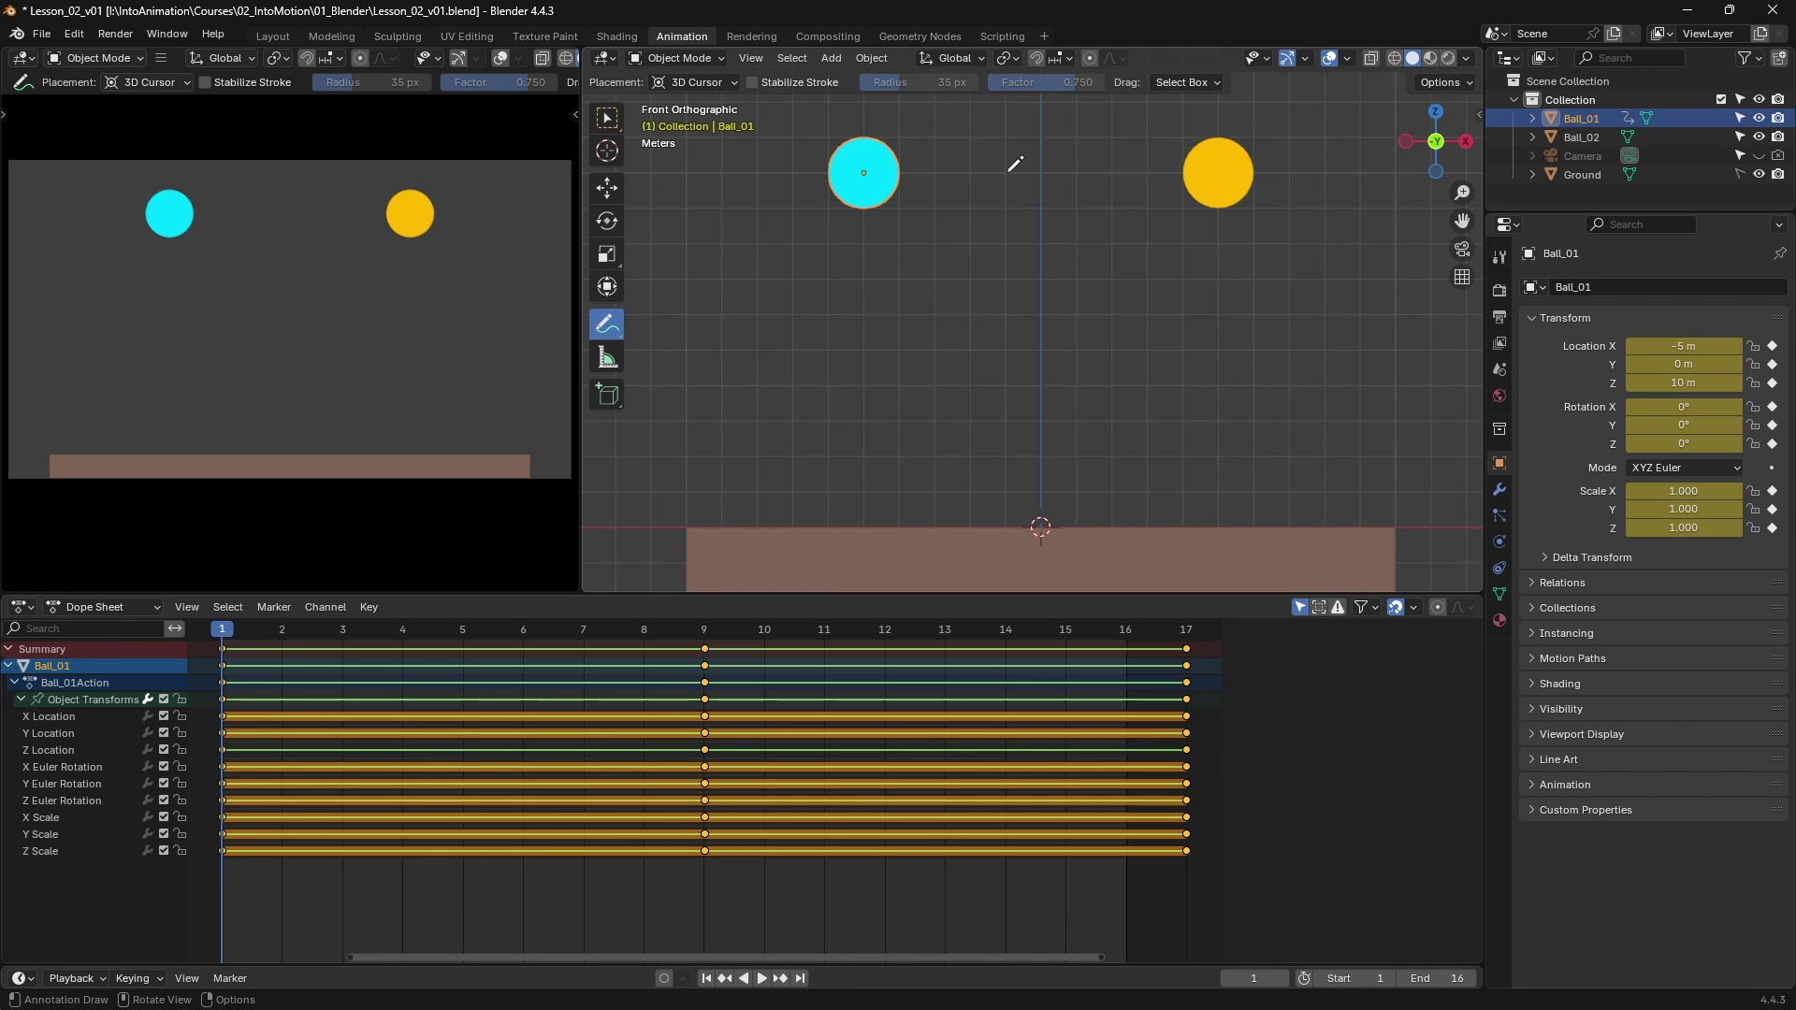
{"action": "key", "text": "ctrl+z"}
{"action": "left_click_drag", "start_coordinate": [1004, 172], "coordinate": [1036, 172]}
{"action": "left_click", "coordinate": [1006, 488]}
{"action": "left_click_drag", "start_coordinate": [1007, 488], "coordinate": [1040, 488]}
{"action": "left_click", "coordinate": [1041, 171]}
{"action": "left_click_drag", "start_coordinate": [1041, 172], "coordinate": [1039, 485]}
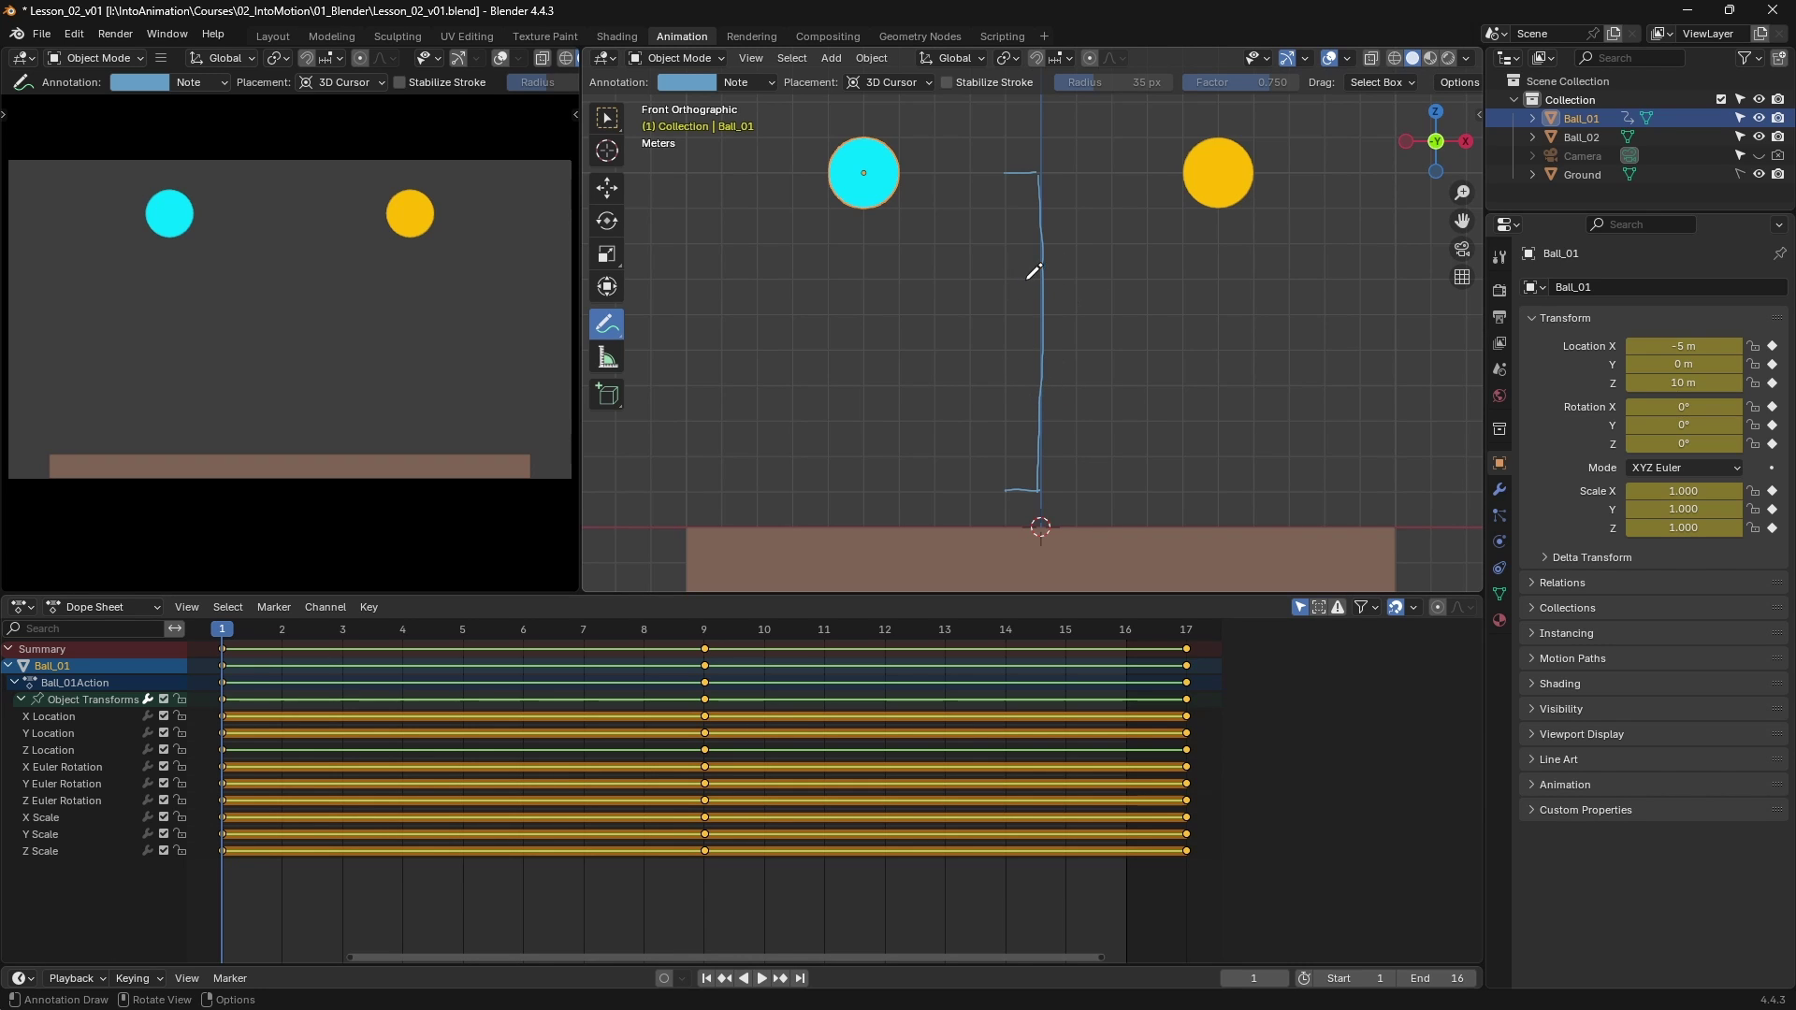
- Label the chart with frames 1, 9 and 7, add ticks for 5 and 3, then exit annotating
{"action": "left_click_drag", "start_coordinate": [1022, 279], "coordinate": [1041, 280]}
{"action": "mouse_move", "coordinate": [993, 156]}
{"action": "left_mouse_down"}
{"action": "mouse_move", "coordinate": [985, 187]}
{"action": "mouse_move", "coordinate": [994, 160]}
{"action": "mouse_move", "coordinate": [1010, 171]}
{"action": "mouse_move", "coordinate": [990, 155]}
{"action": "left_mouse_up"}
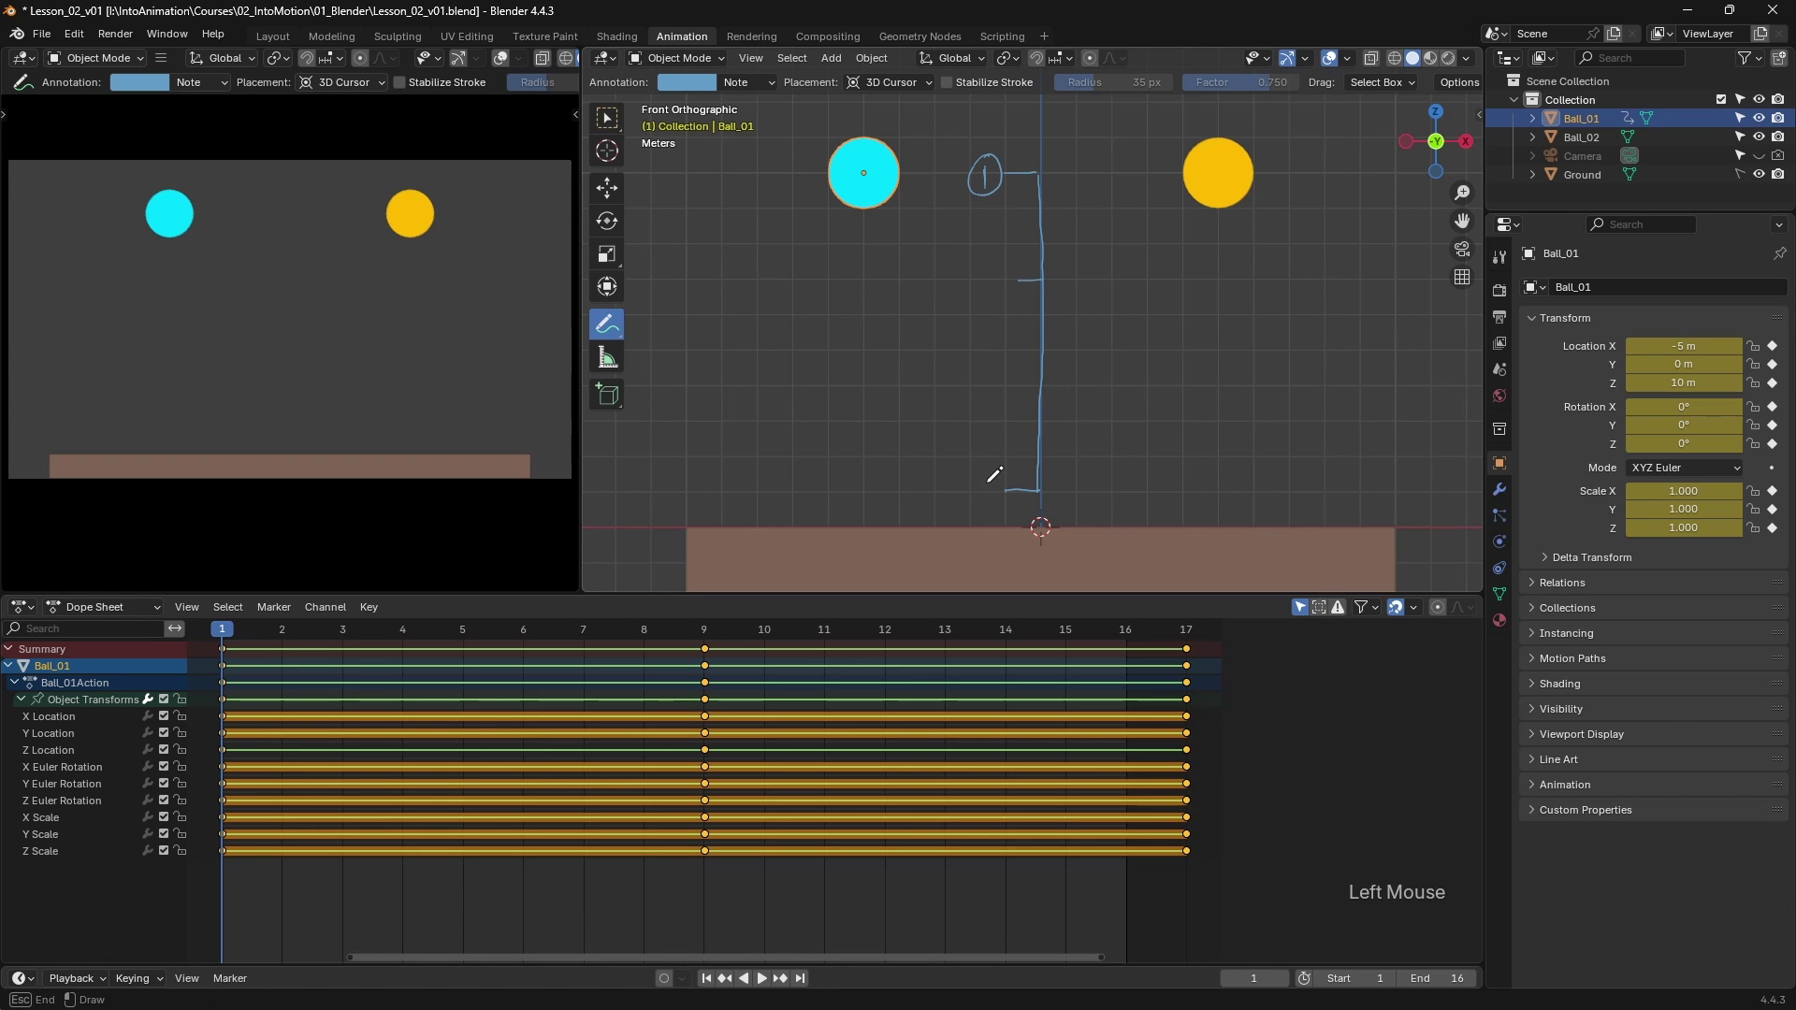
{"action": "mouse_move", "coordinate": [990, 479]}
{"action": "left_mouse_down"}
{"action": "mouse_move", "coordinate": [985, 501]}
{"action": "mouse_move", "coordinate": [979, 465]}
{"action": "left_mouse_up"}
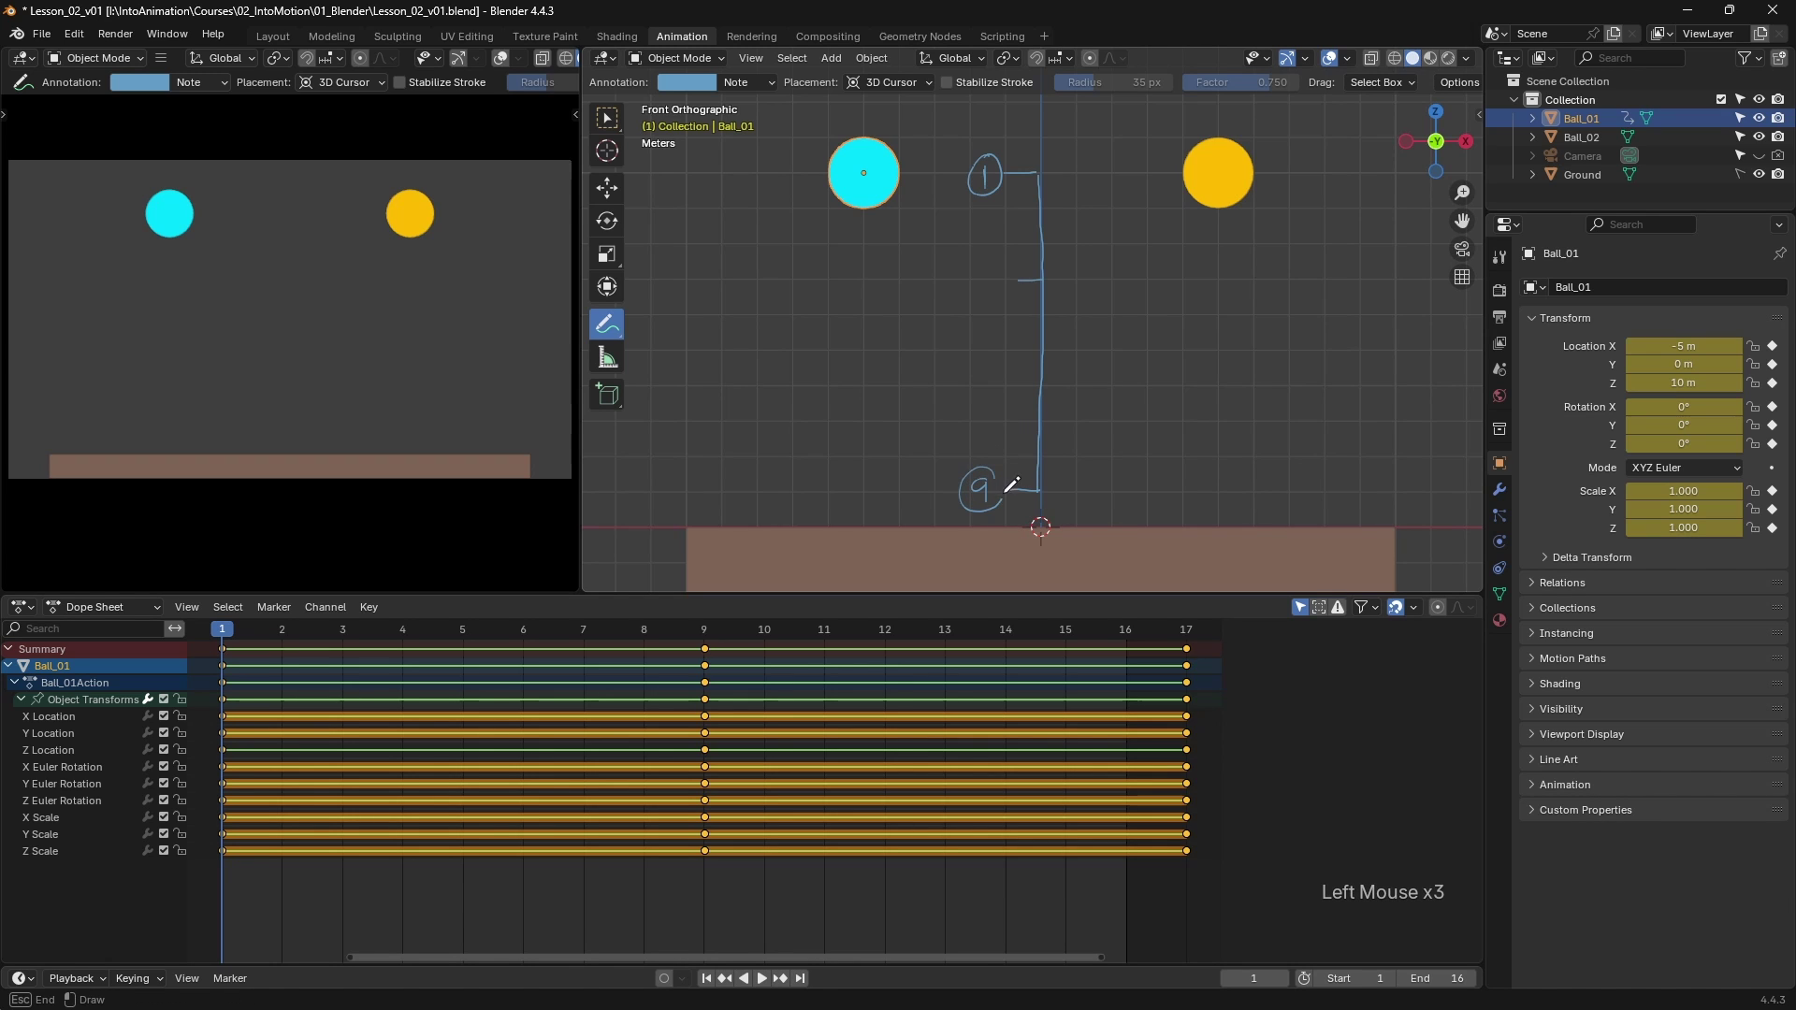
{"action": "left_click_drag", "start_coordinate": [1011, 480], "coordinate": [1014, 477]}
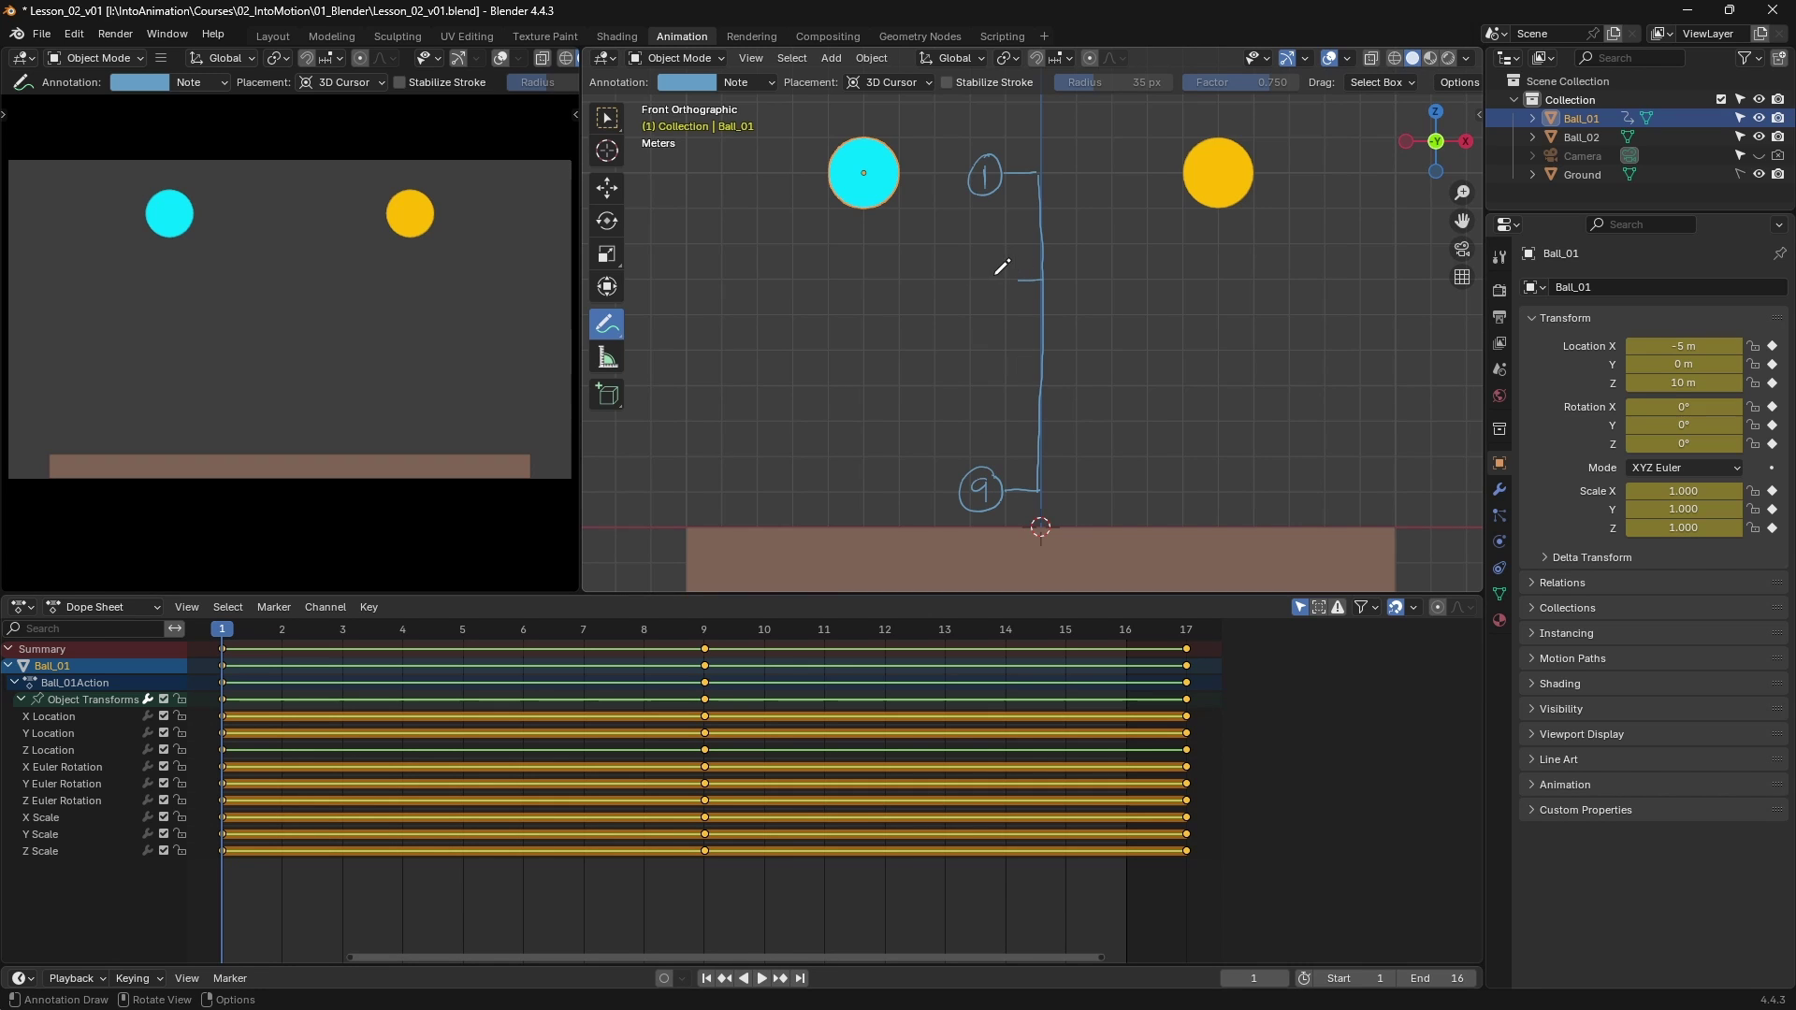
{"action": "left_click_drag", "start_coordinate": [993, 278], "coordinate": [997, 286]}
{"action": "left_click_drag", "start_coordinate": [1026, 207], "coordinate": [994, 222]}
{"action": "left_click_drag", "start_coordinate": [1029, 183], "coordinate": [1009, 189]}
{"action": "key", "text": "w"}
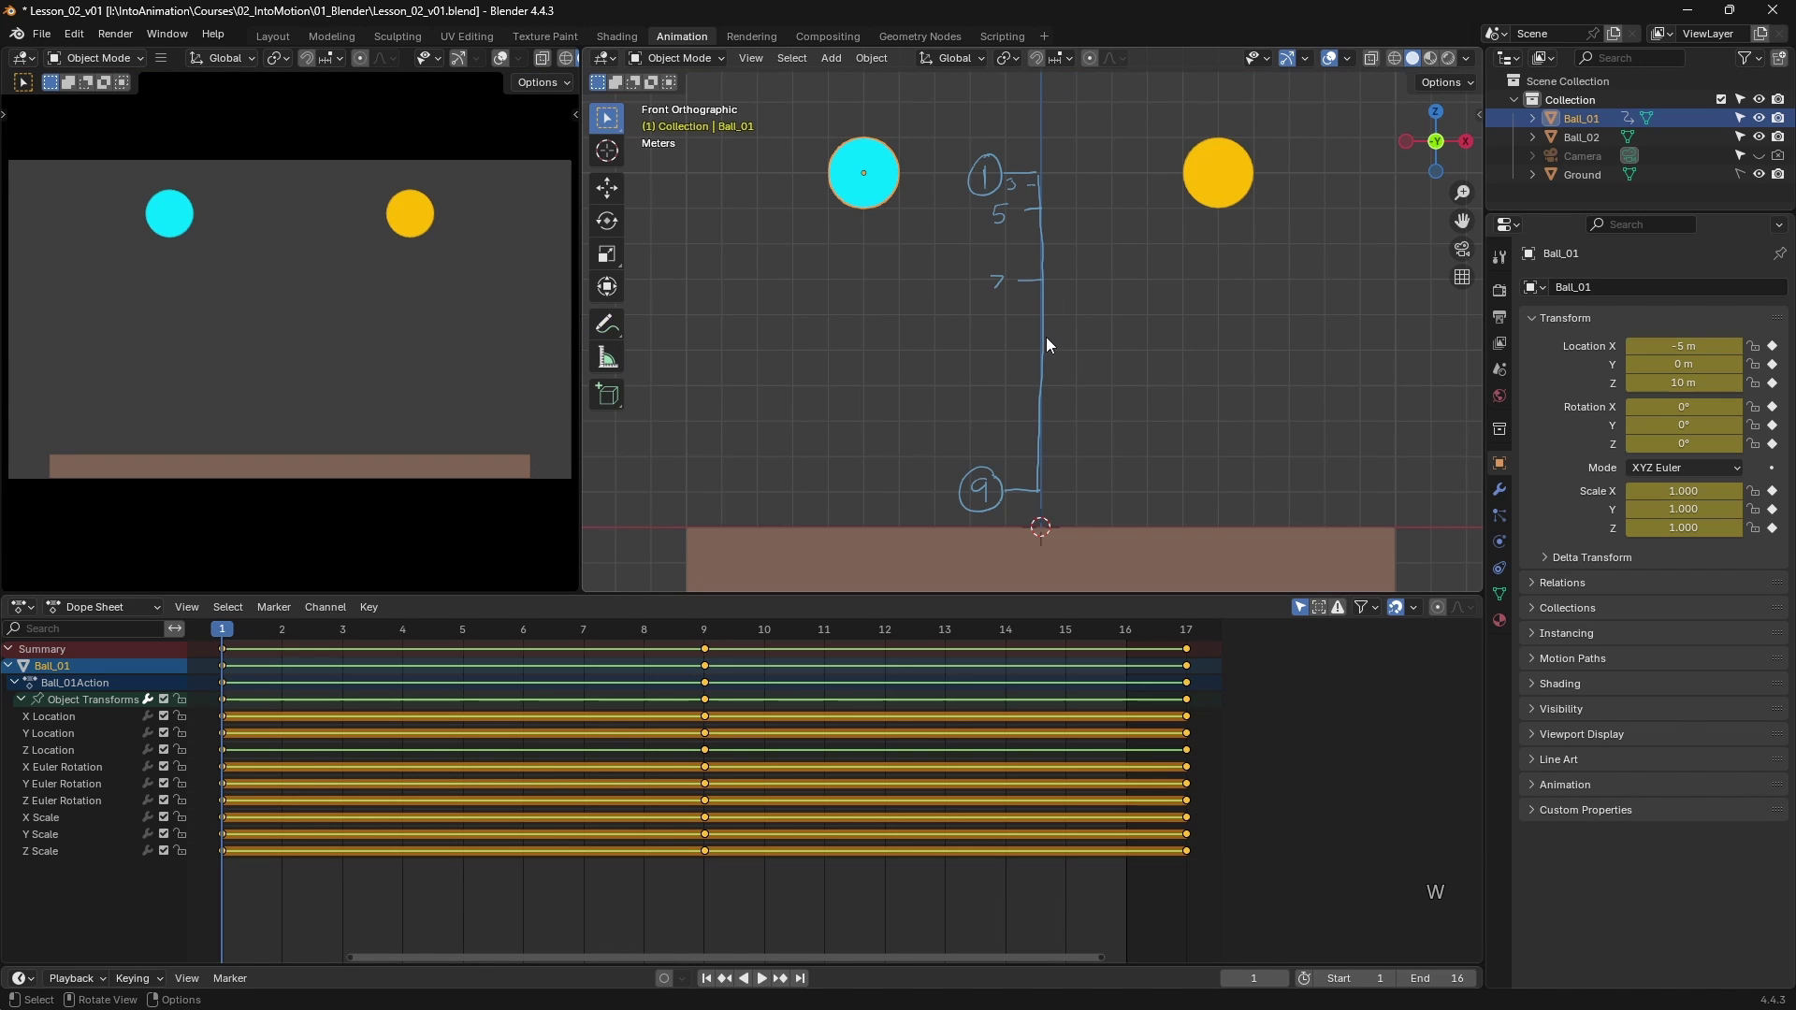
{"action": "key", "text": "t"}
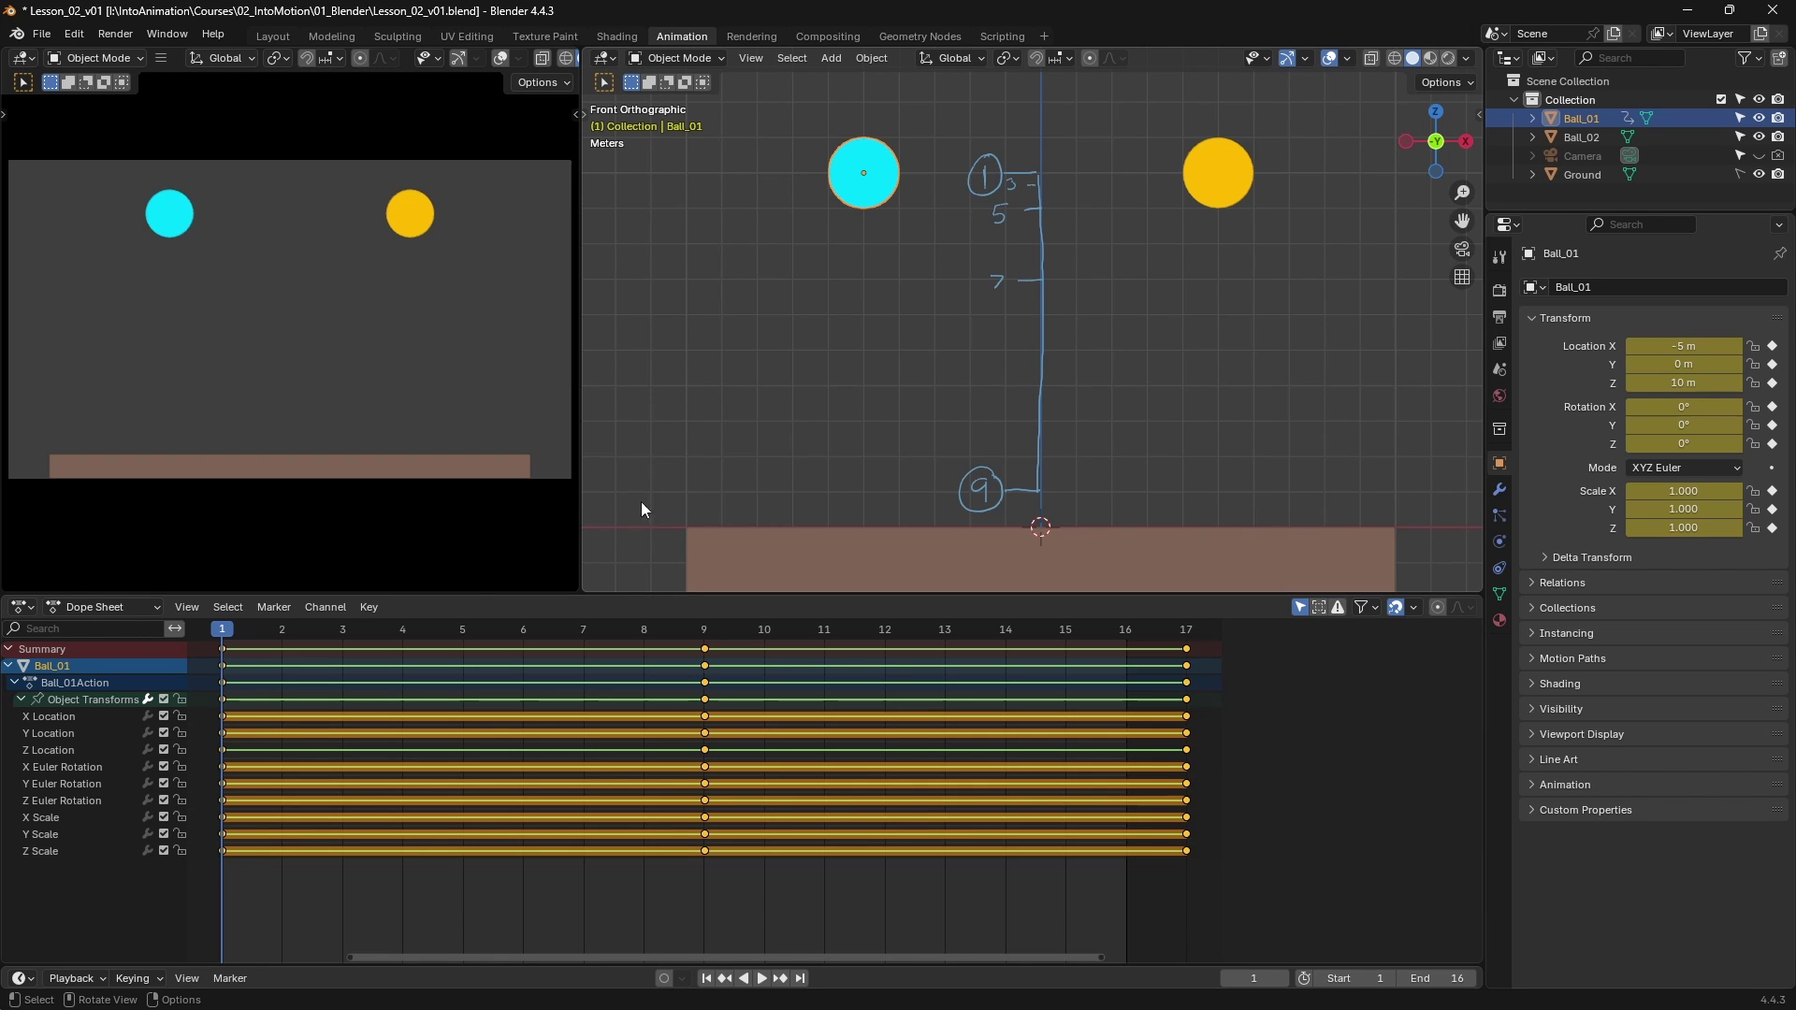
- Key Ball_01 at frames 3 and 5, lowered vertically to match the chart ticks
{"action": "left_click", "coordinate": [341, 628]}
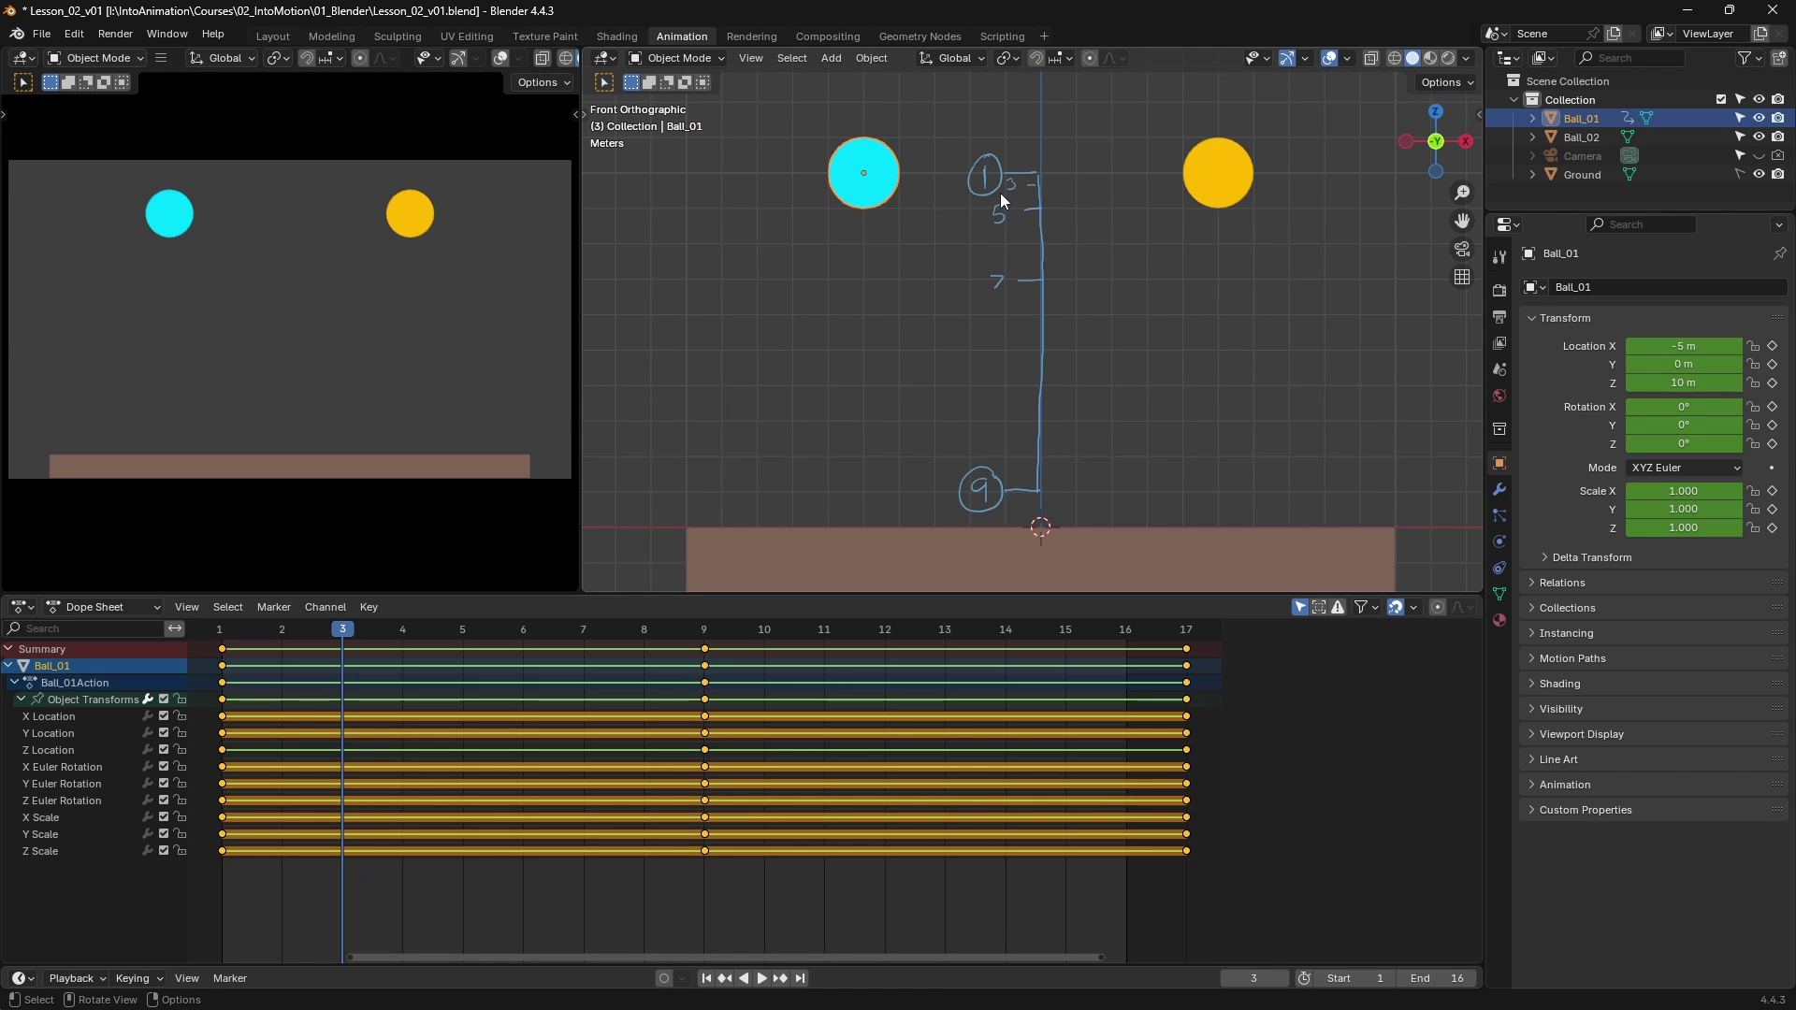
{"action": "key", "text": "g"}
{"action": "key", "text": "z"}
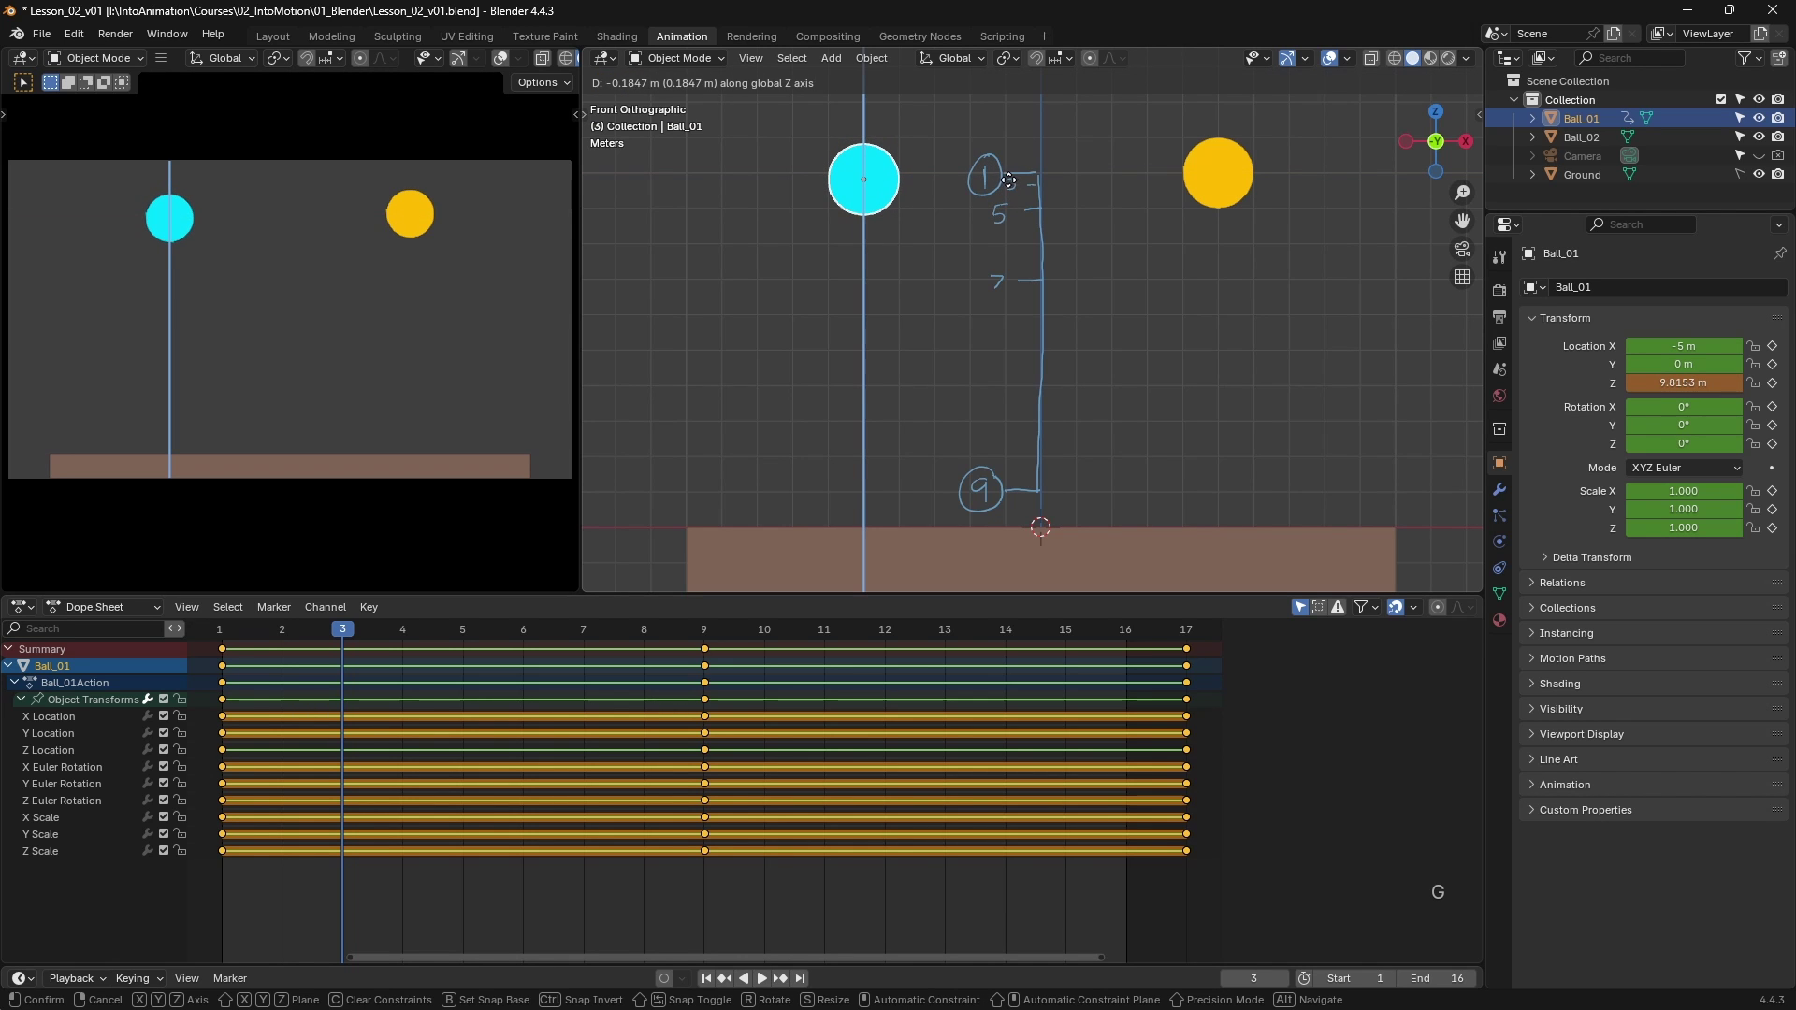
{"action": "left_click", "coordinate": [1010, 181]}
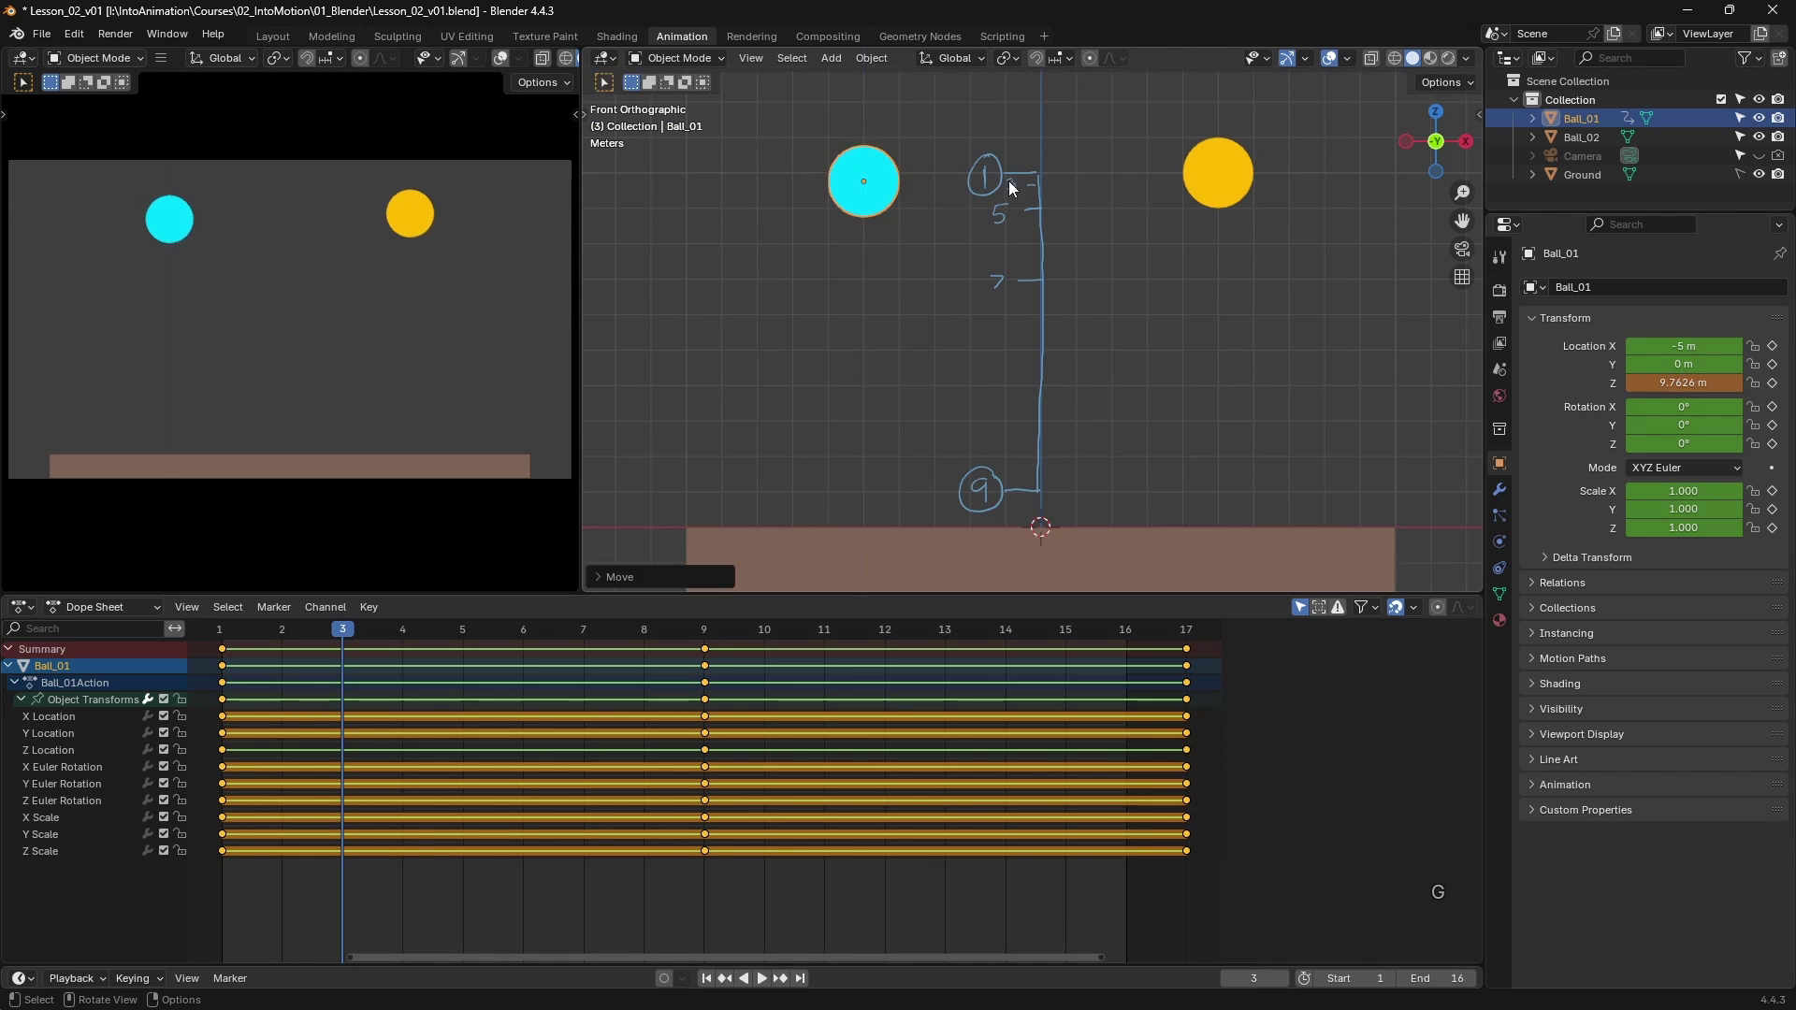
{"action": "key", "text": "i"}
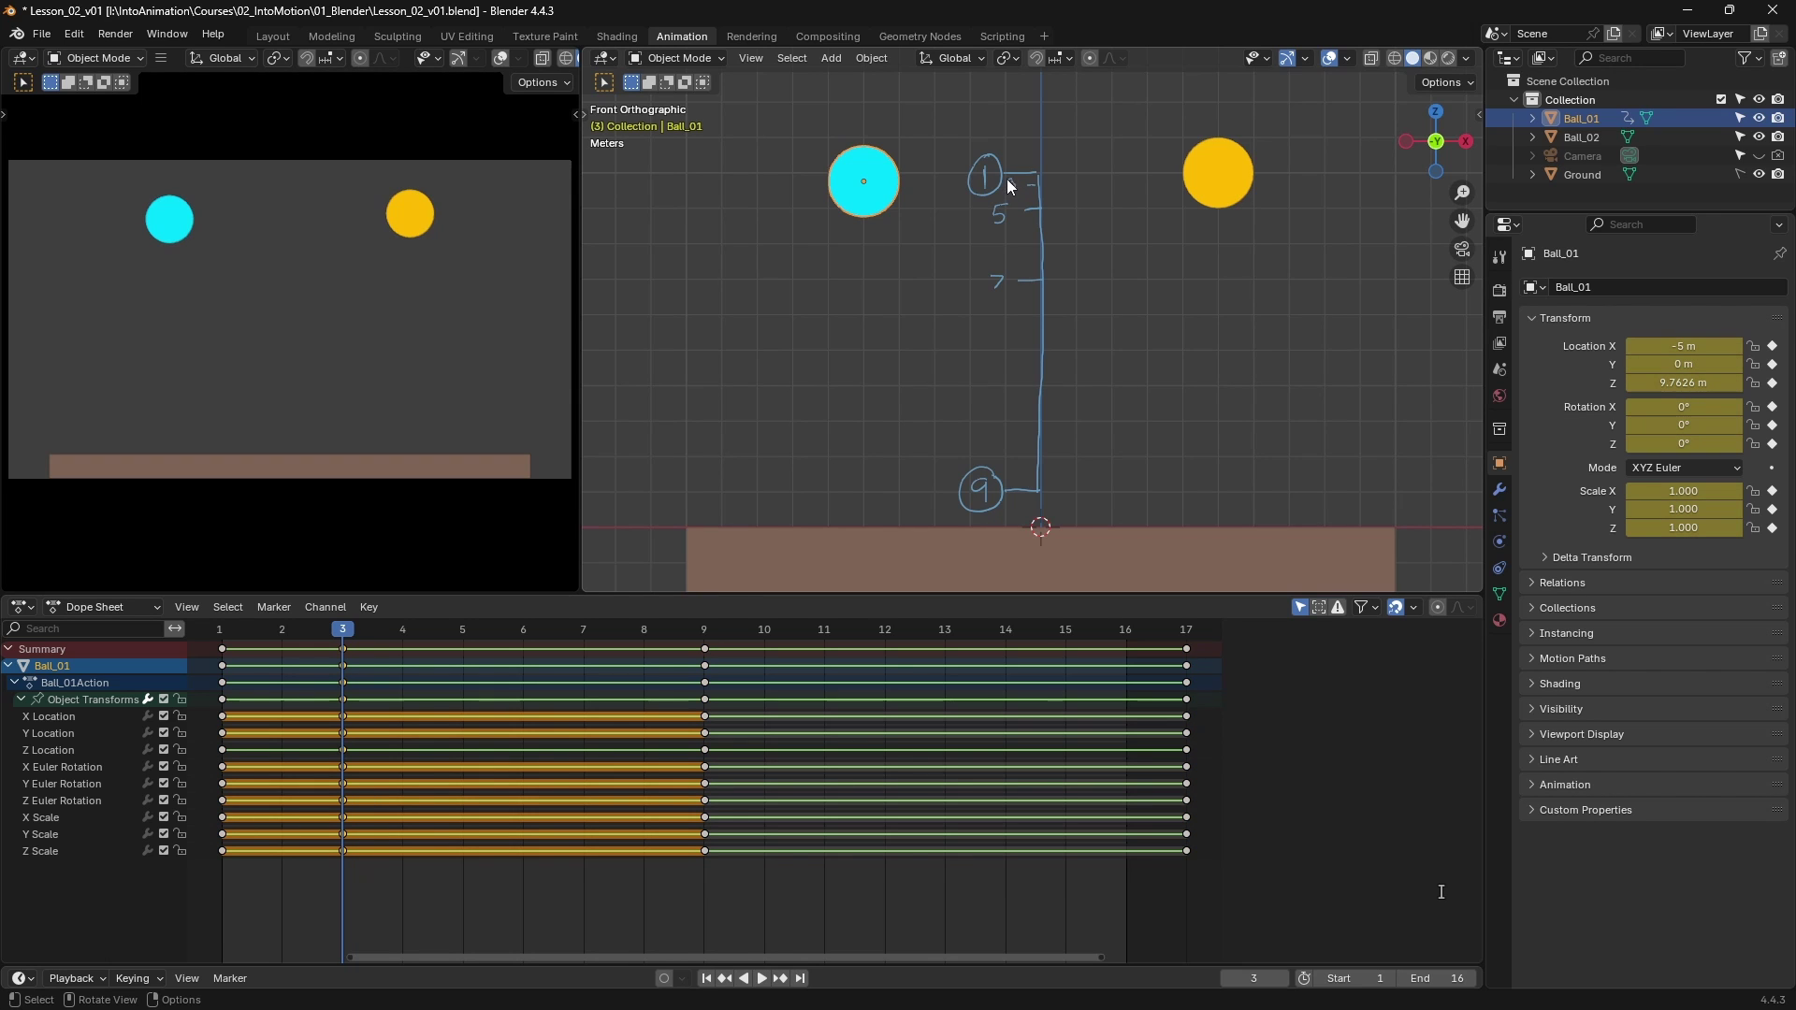
{"action": "left_click", "coordinate": [464, 632]}
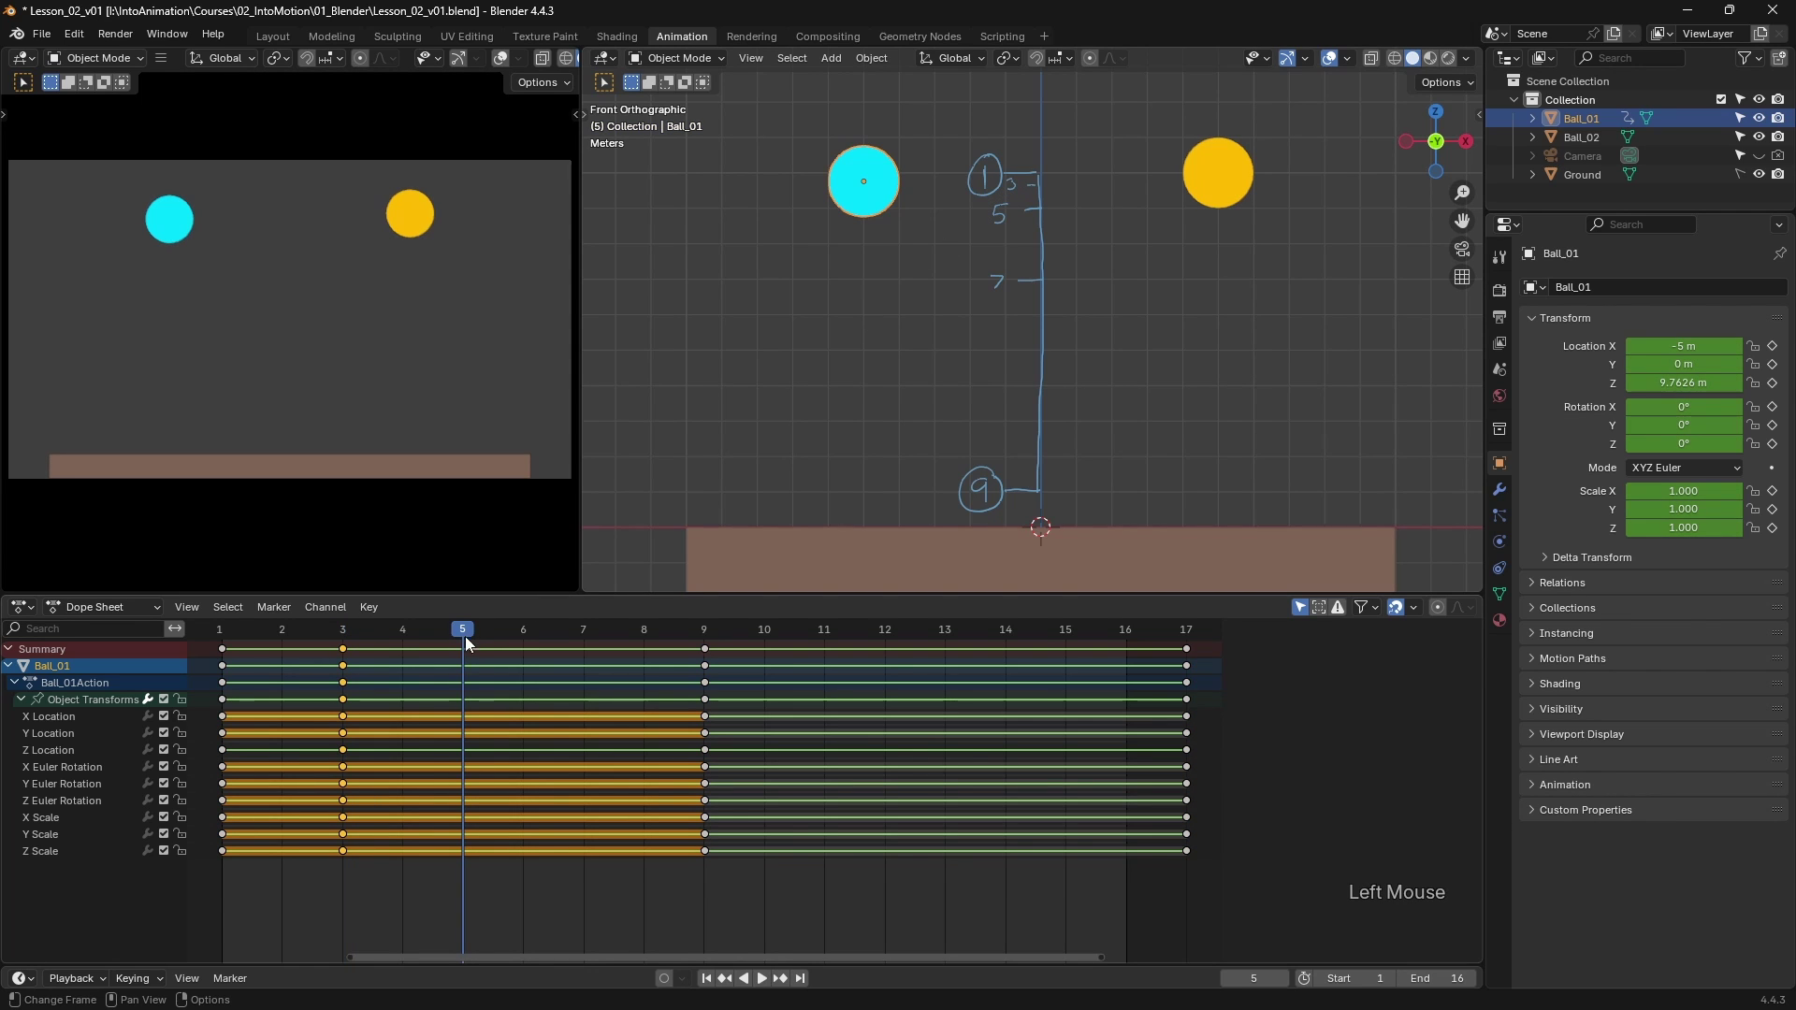
{"action": "key", "text": "g"}
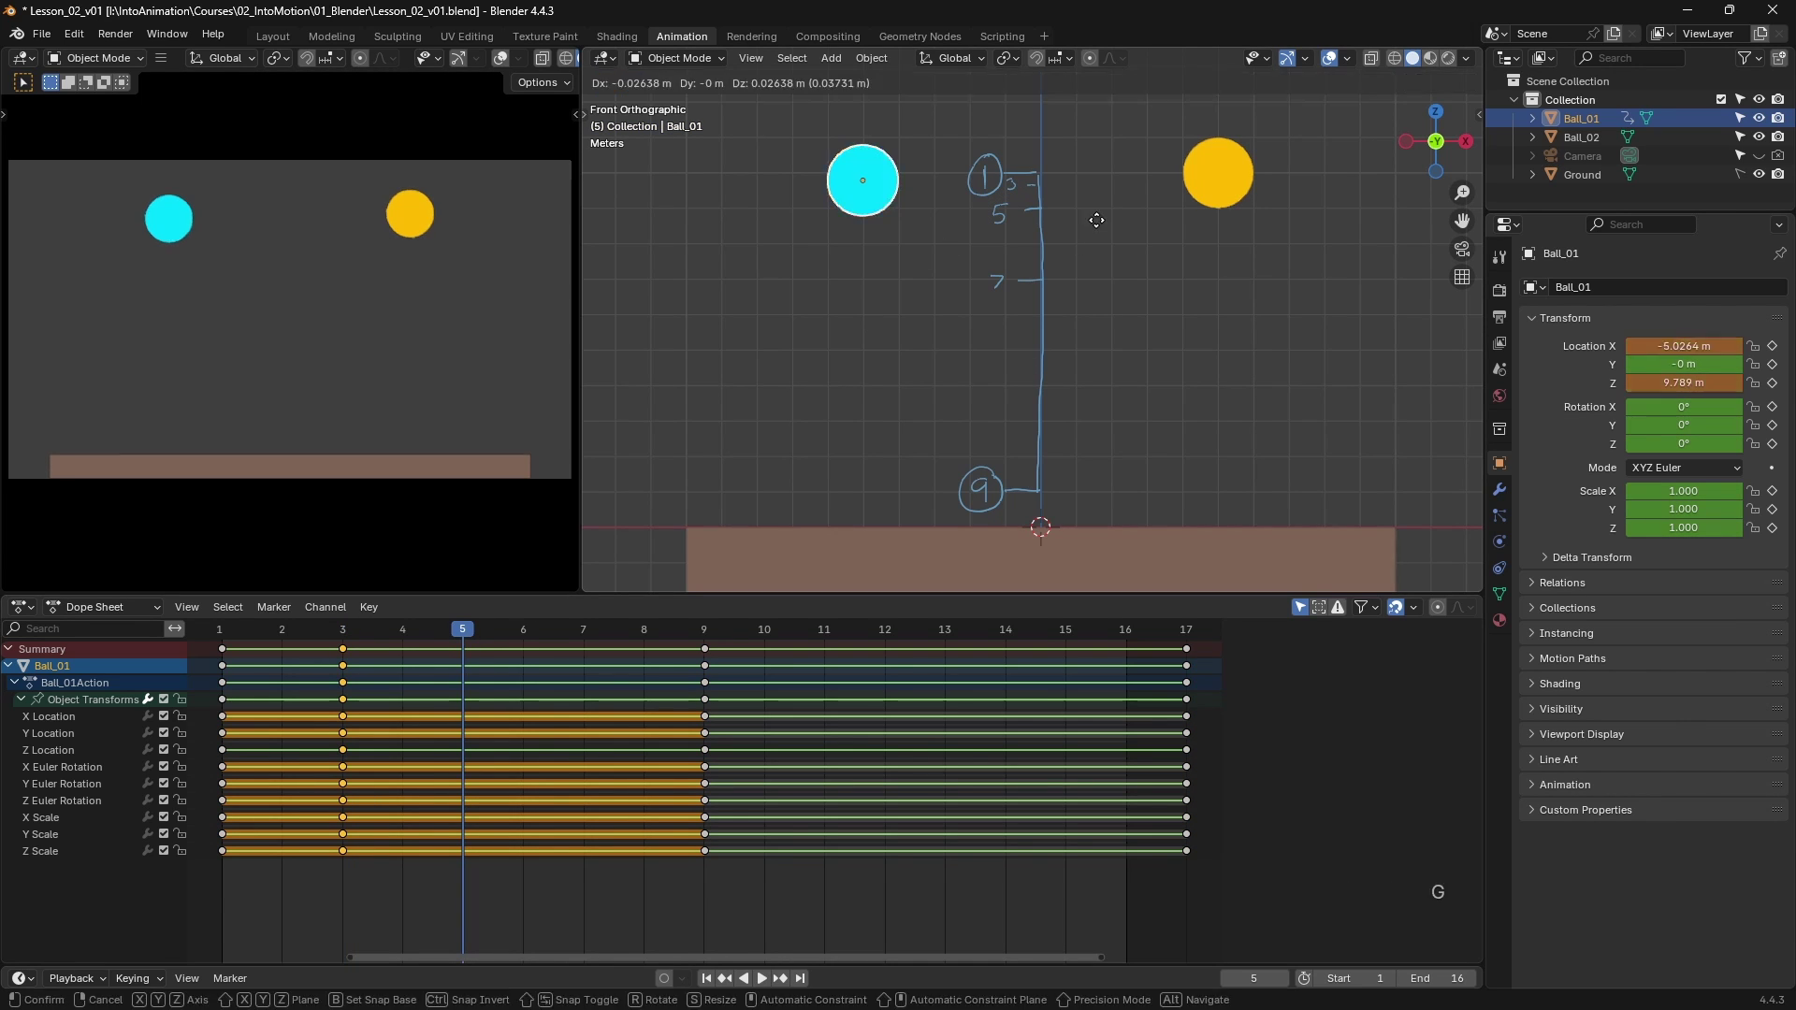
{"action": "key", "text": "z"}
{"action": "left_click", "coordinate": [1090, 245]}
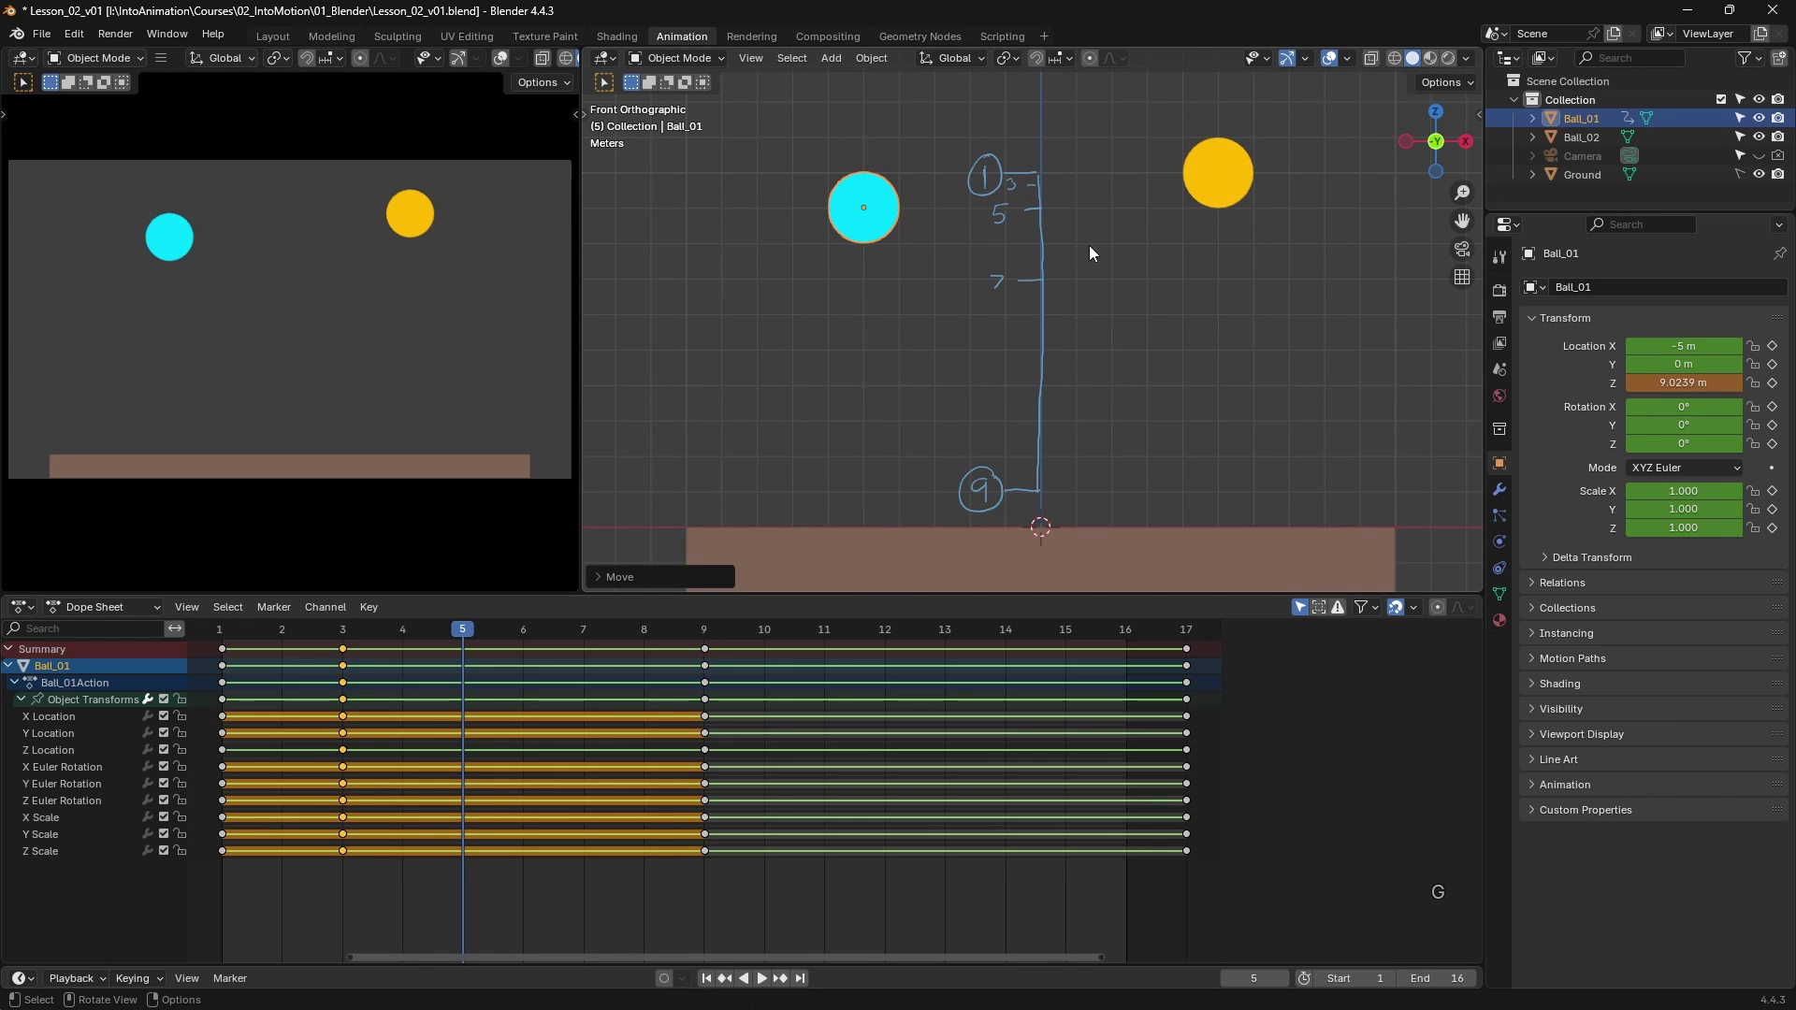
{"action": "key", "text": "i"}
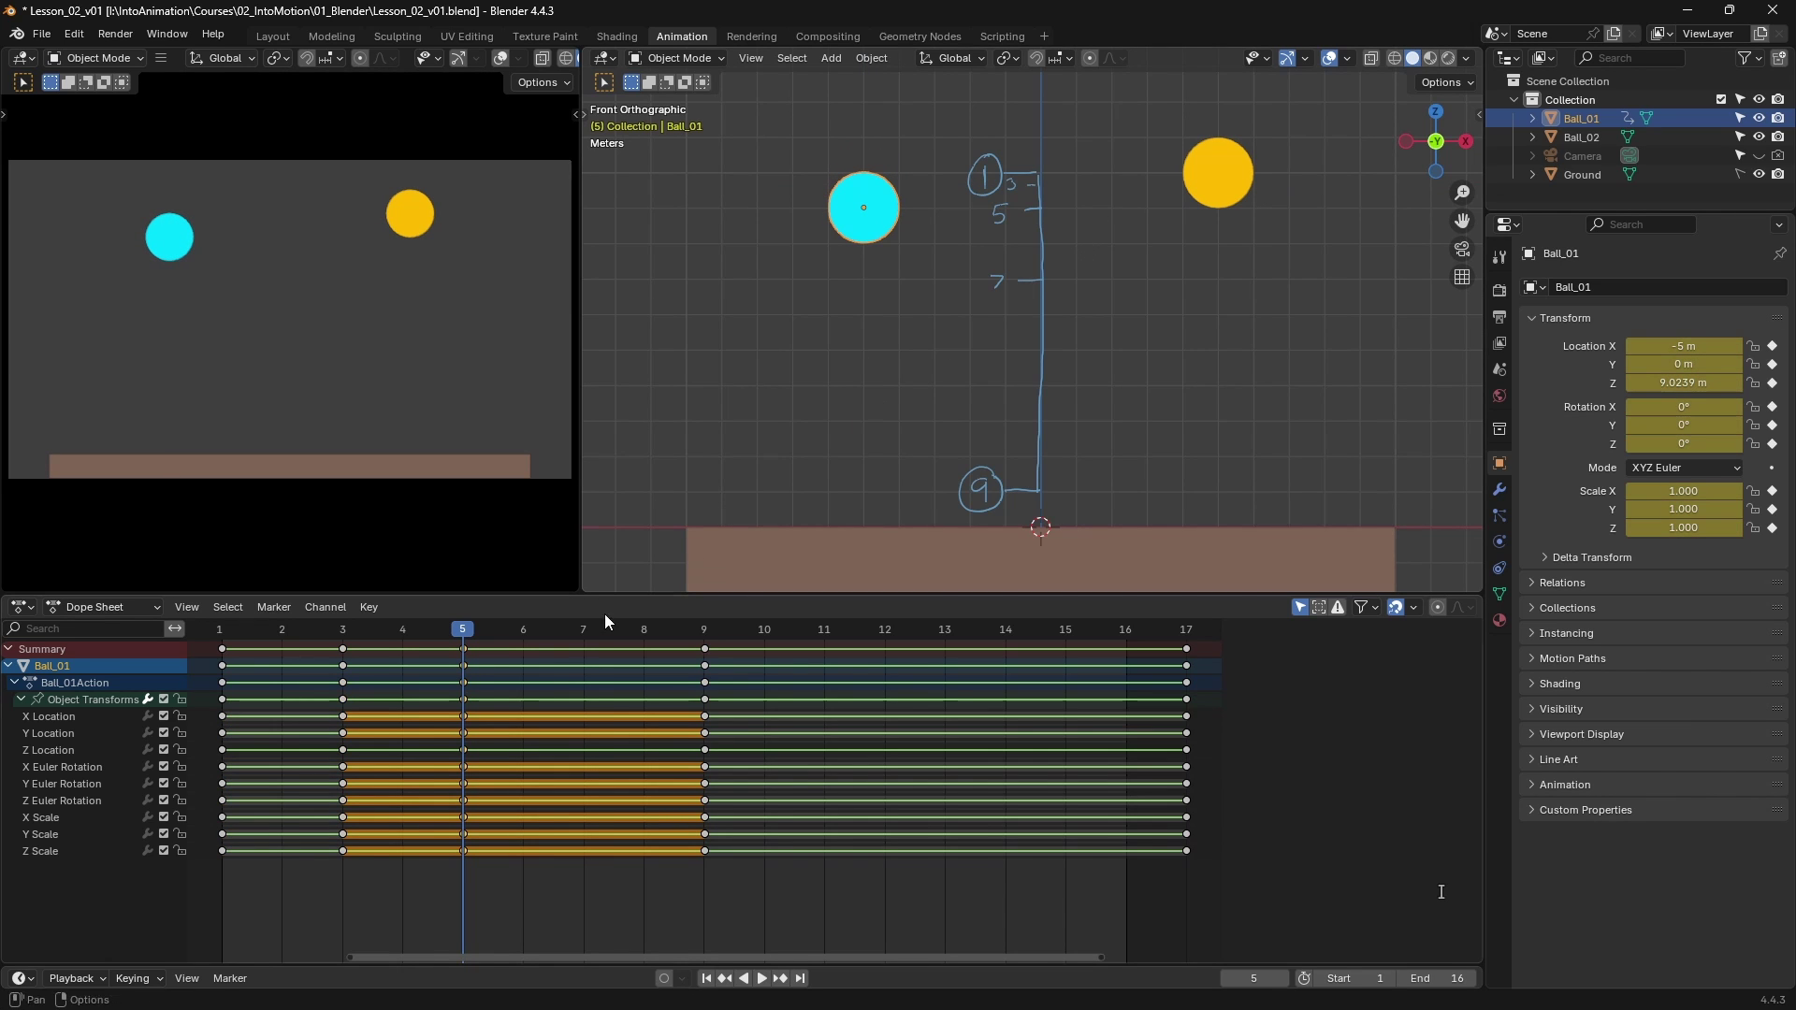
- Key Ball_01 at frame 7 around 6.99 m, then scrub and play the fall
{"action": "left_click", "coordinate": [582, 630]}
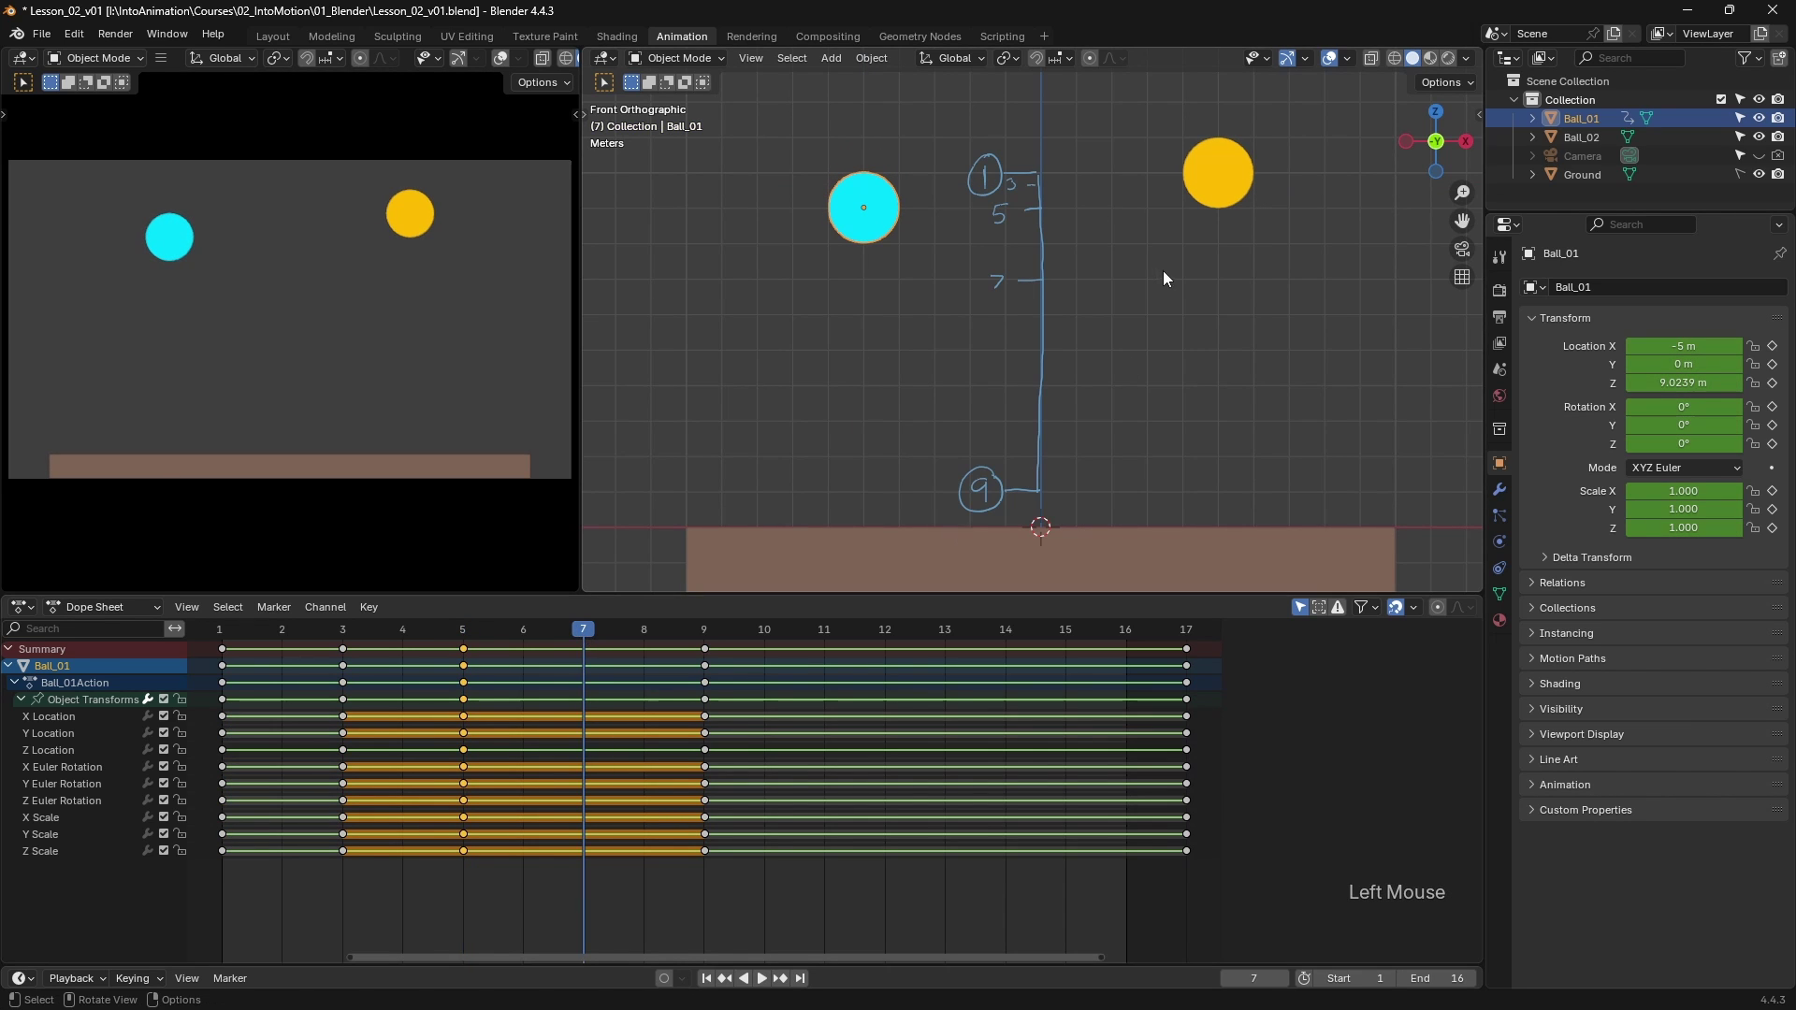
{"action": "key", "text": "g"}
{"action": "key", "text": "z"}
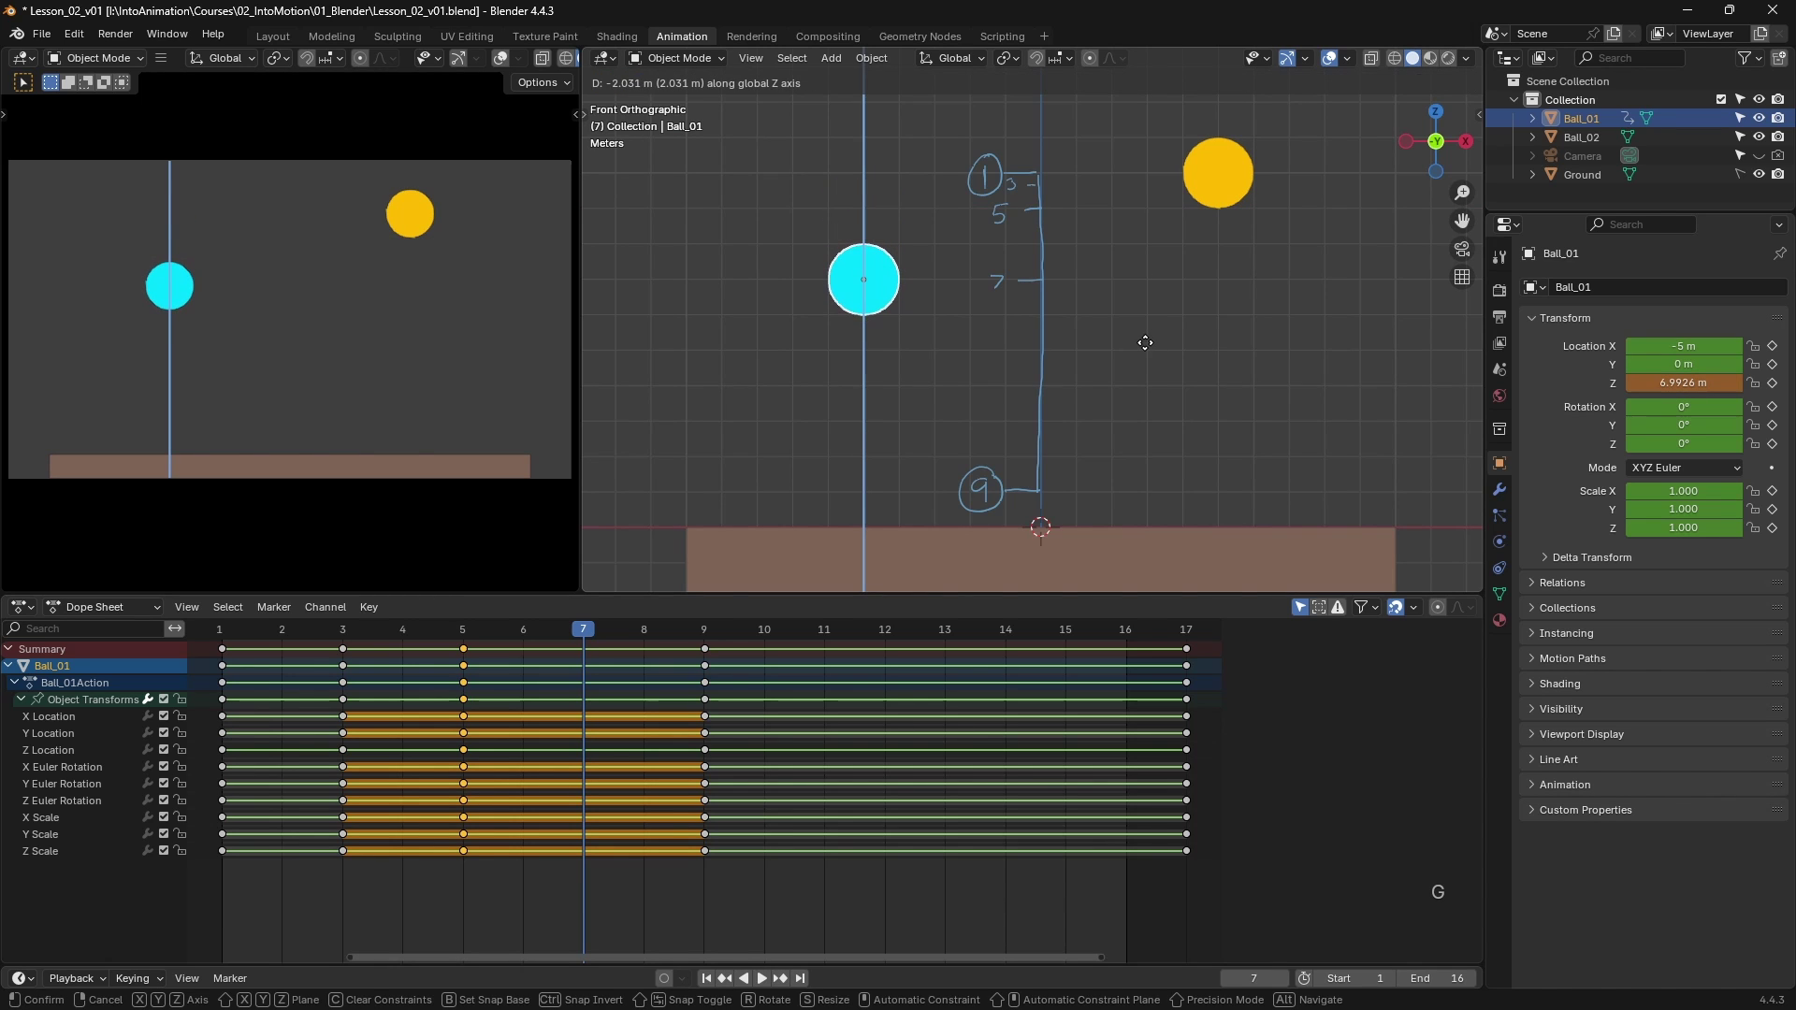
{"action": "left_click", "coordinate": [1145, 342]}
{"action": "key", "text": "i"}
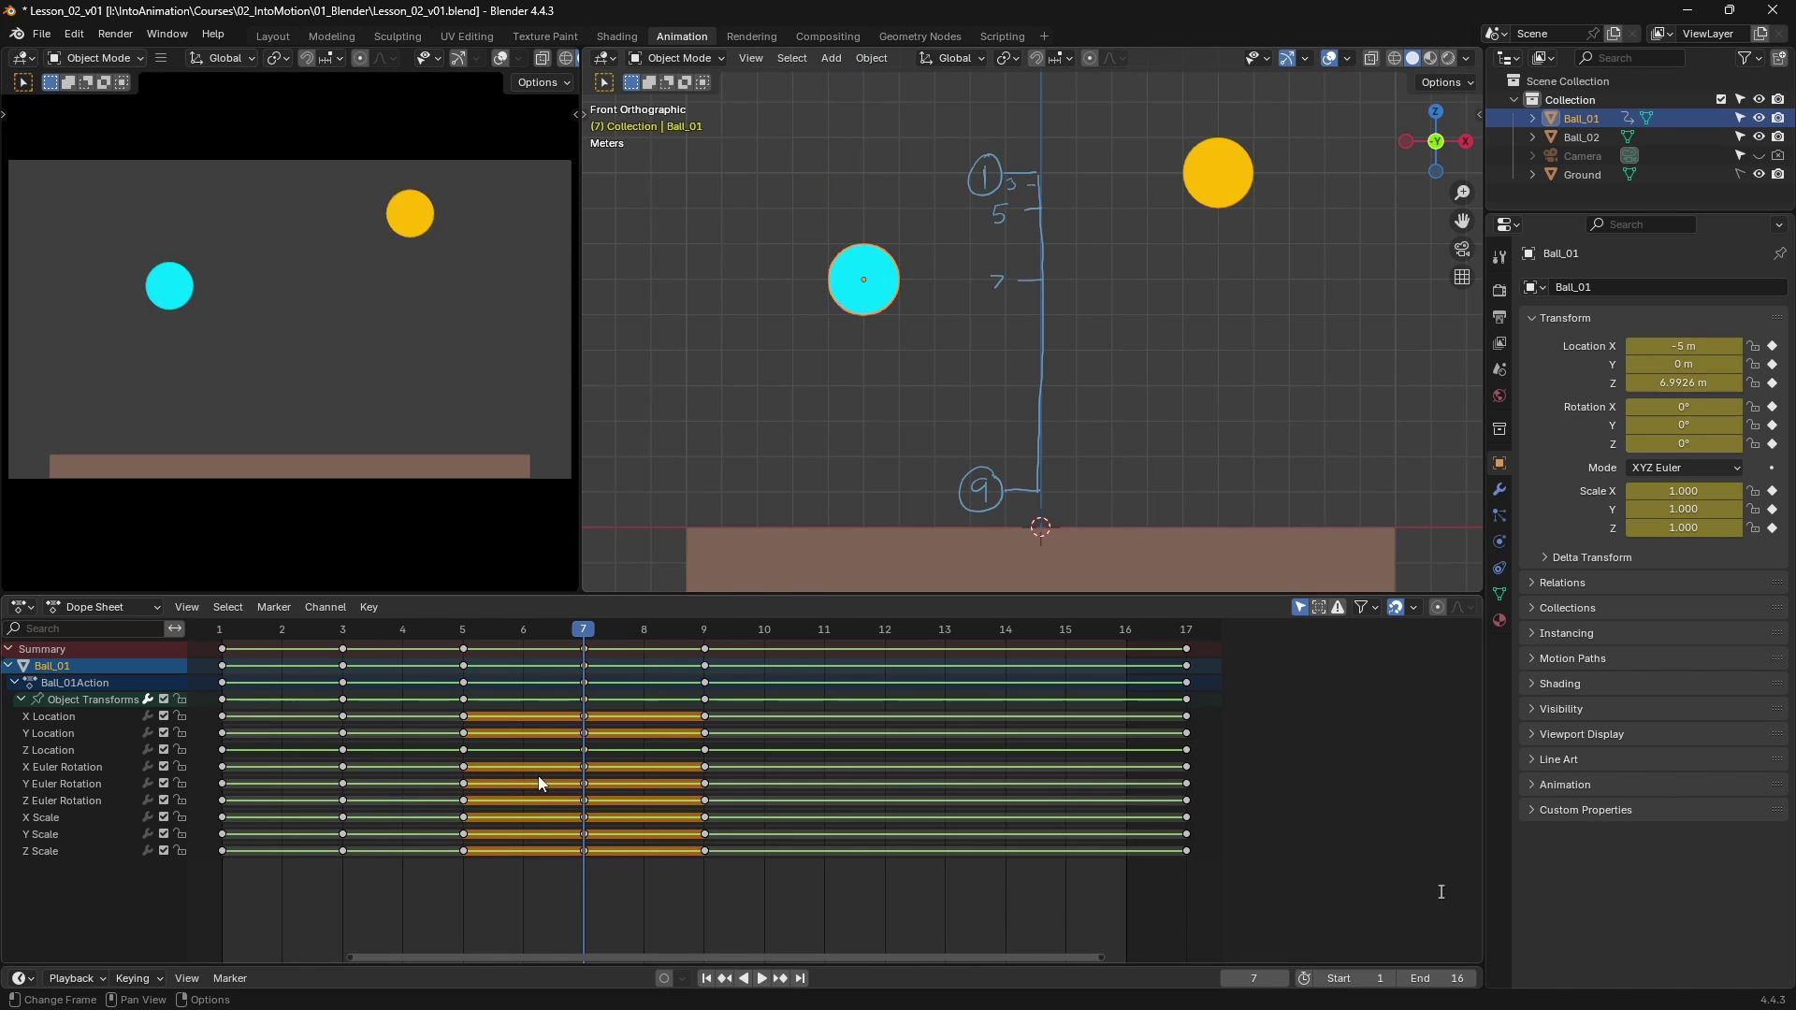
{"action": "left_click_drag", "start_coordinate": [229, 629], "coordinate": [680, 625]}
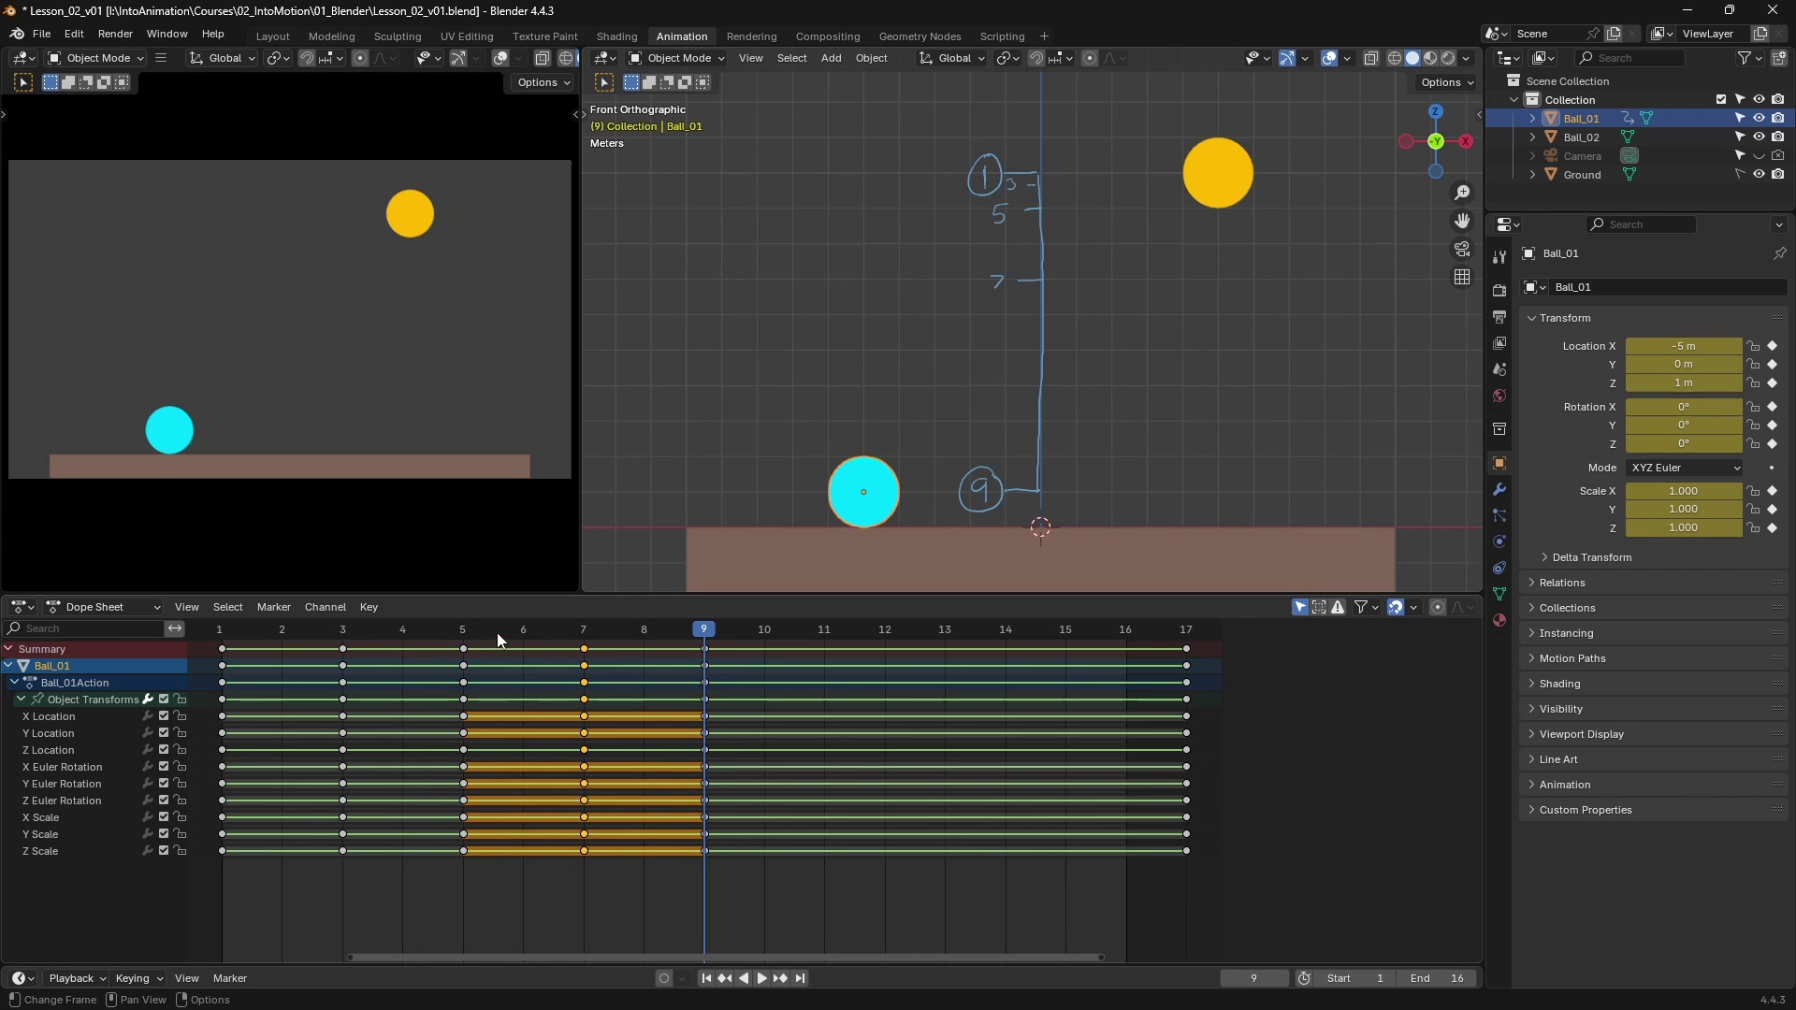
{"action": "left_click_drag", "start_coordinate": [505, 639], "coordinate": [724, 638]}
{"action": "key", "text": "space"}
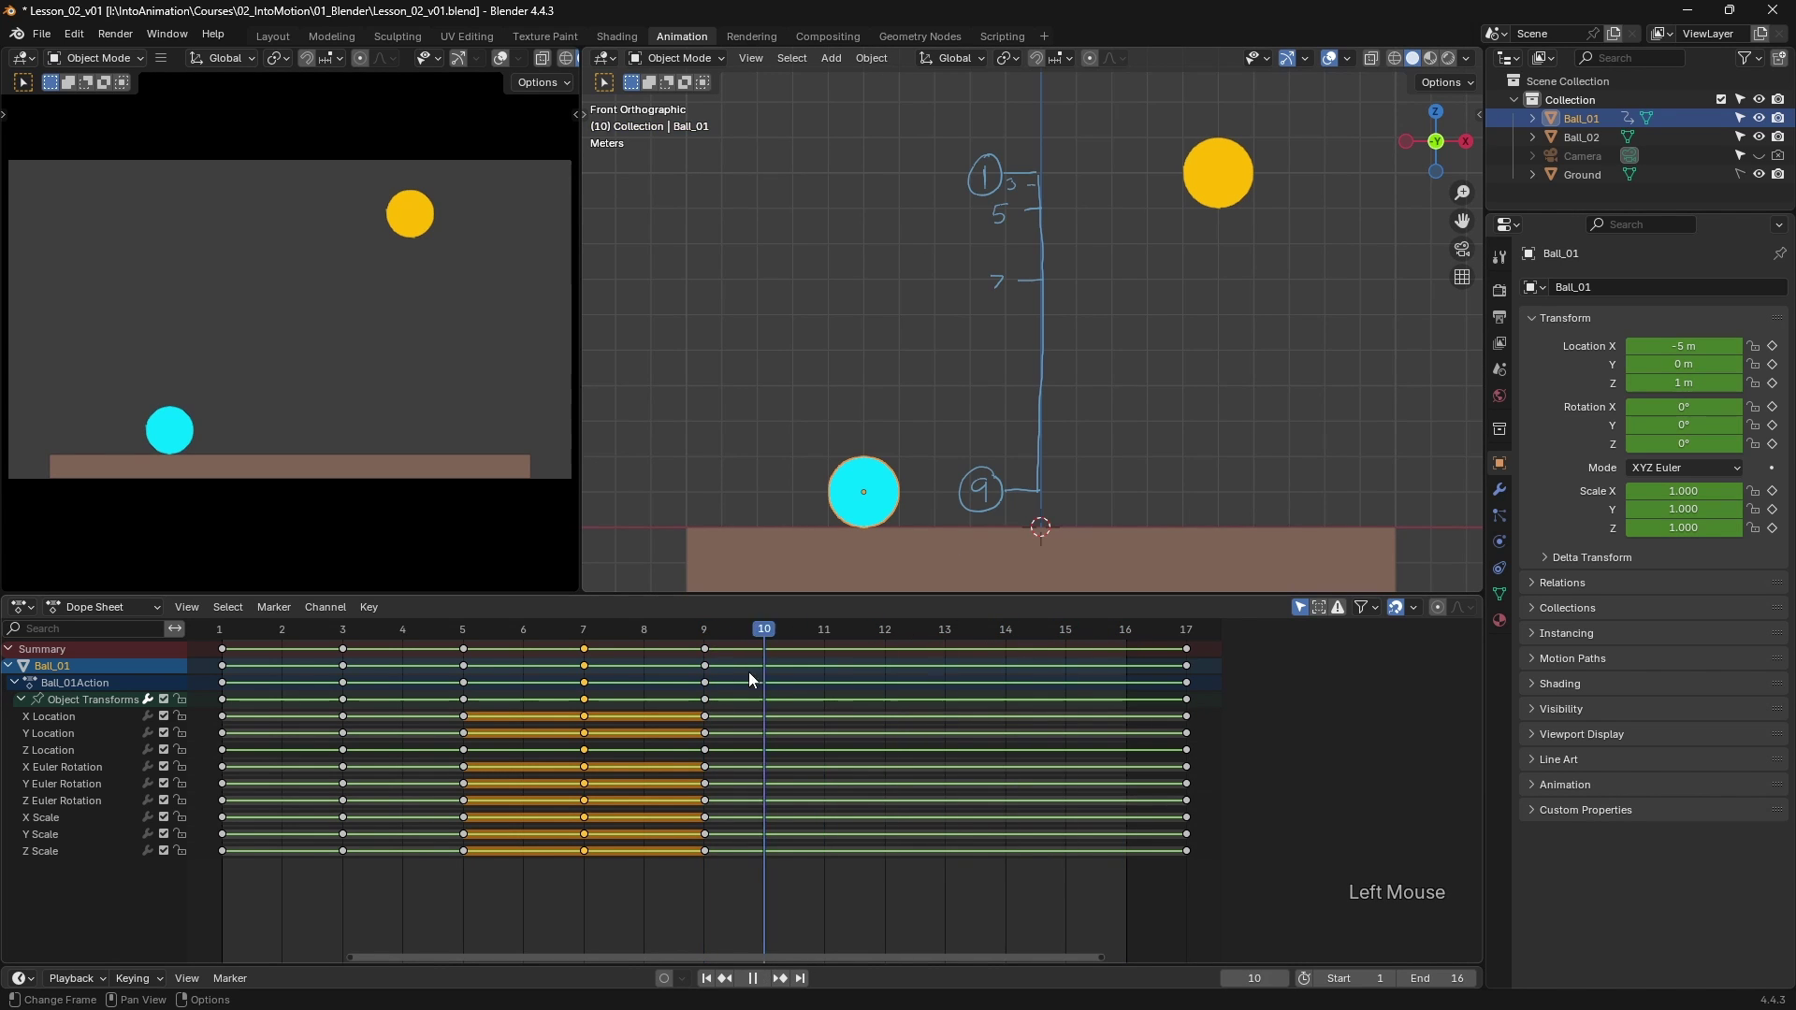
- Copy the frame 7, 5 and 3 key columns onto frames 11, 13 and 15
{"action": "left_click", "coordinate": [717, 670]}
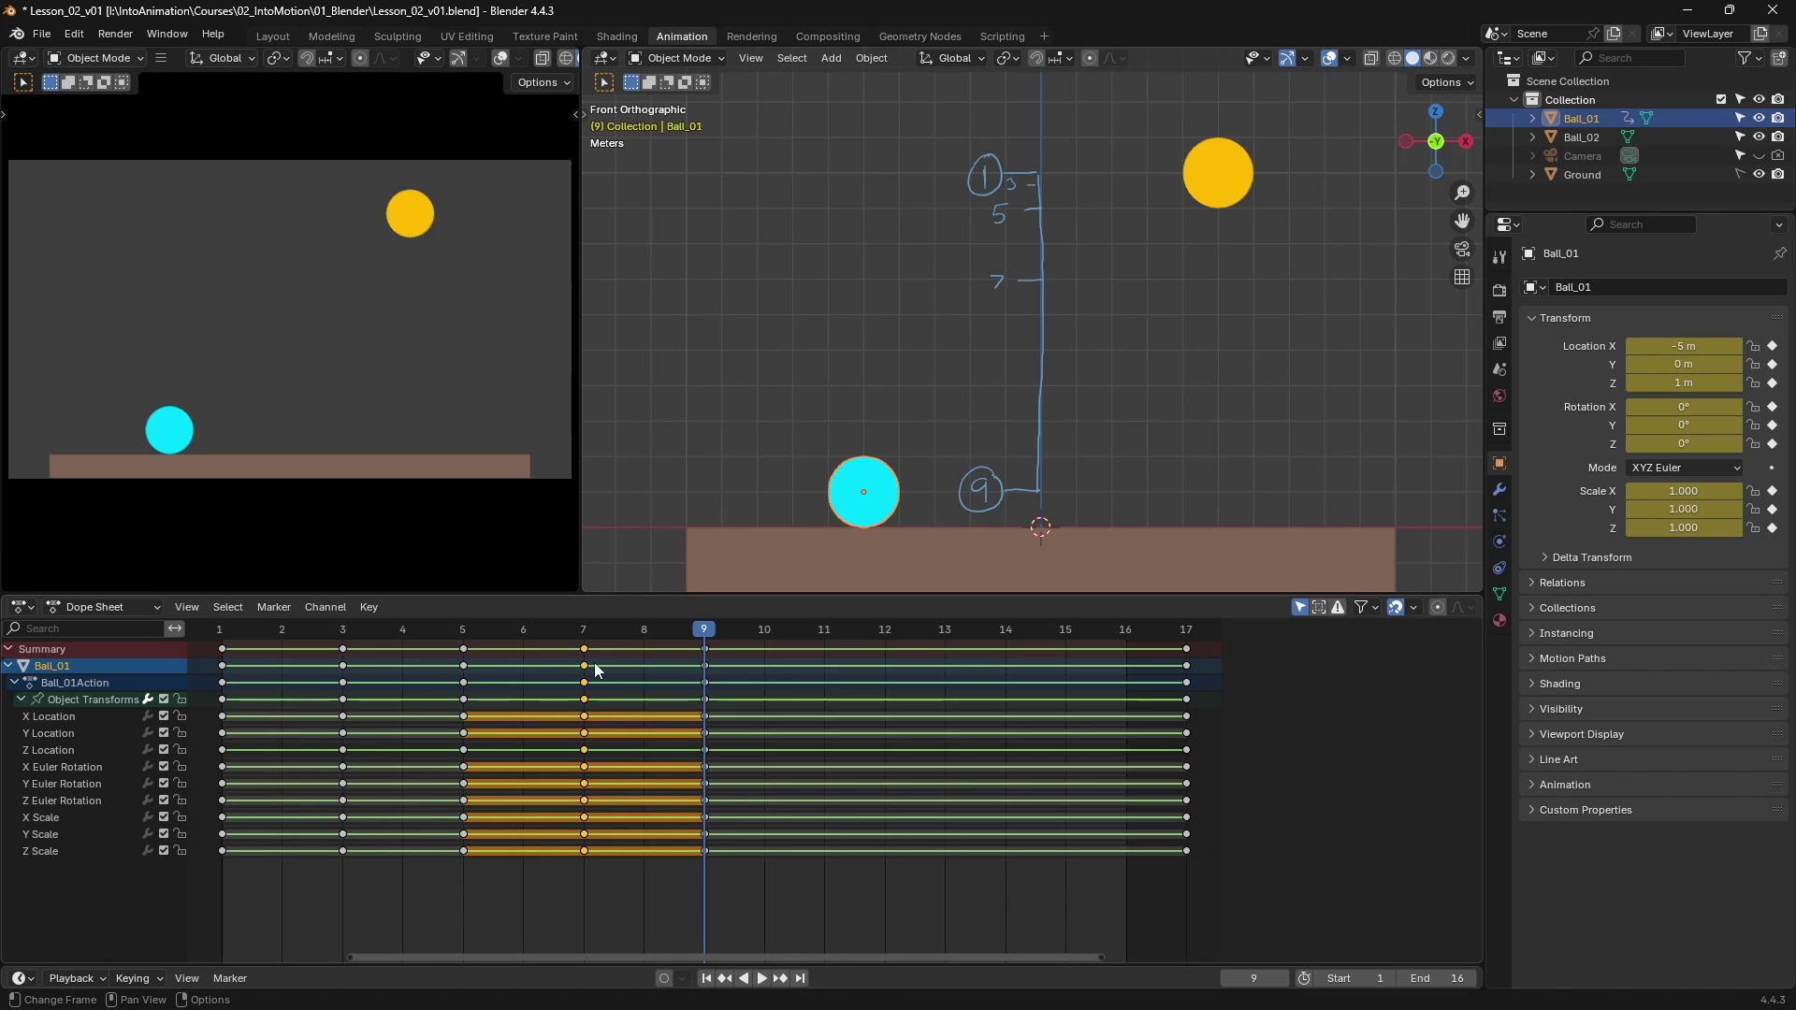
{"action": "key", "text": "shift"}
{"action": "key", "text": "shift+d"}
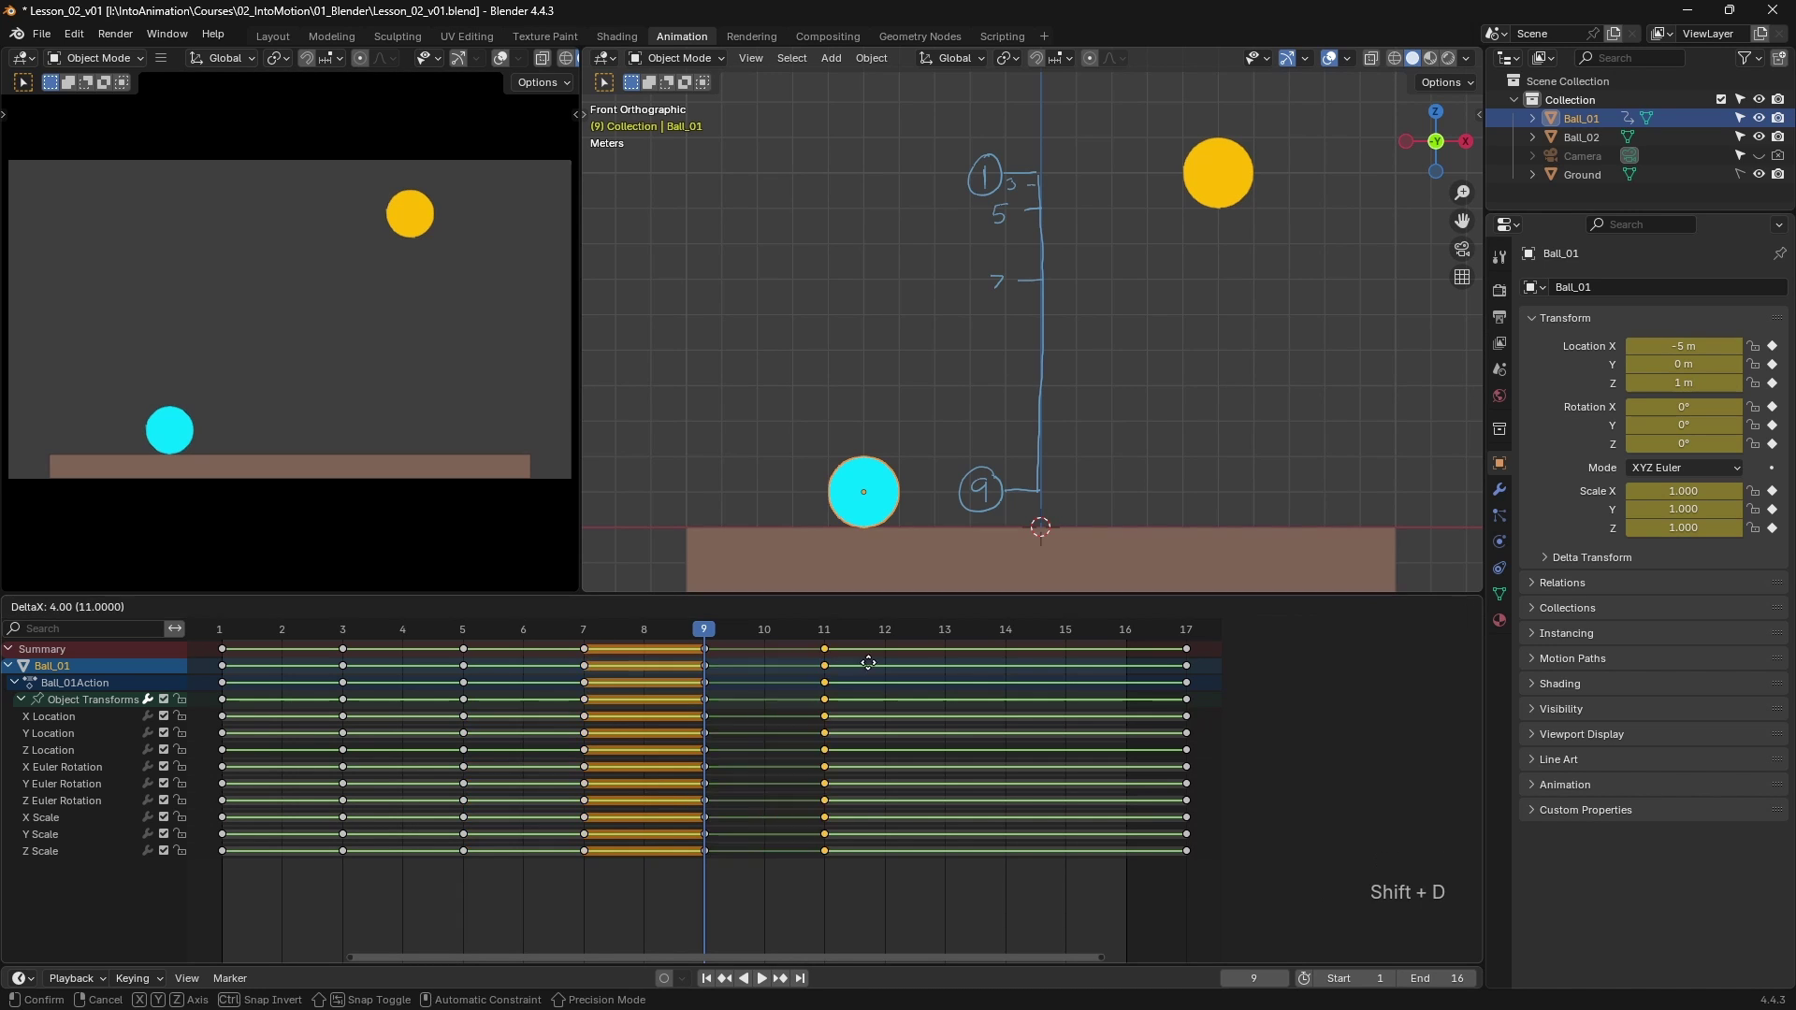
{"action": "left_click", "coordinate": [863, 668]}
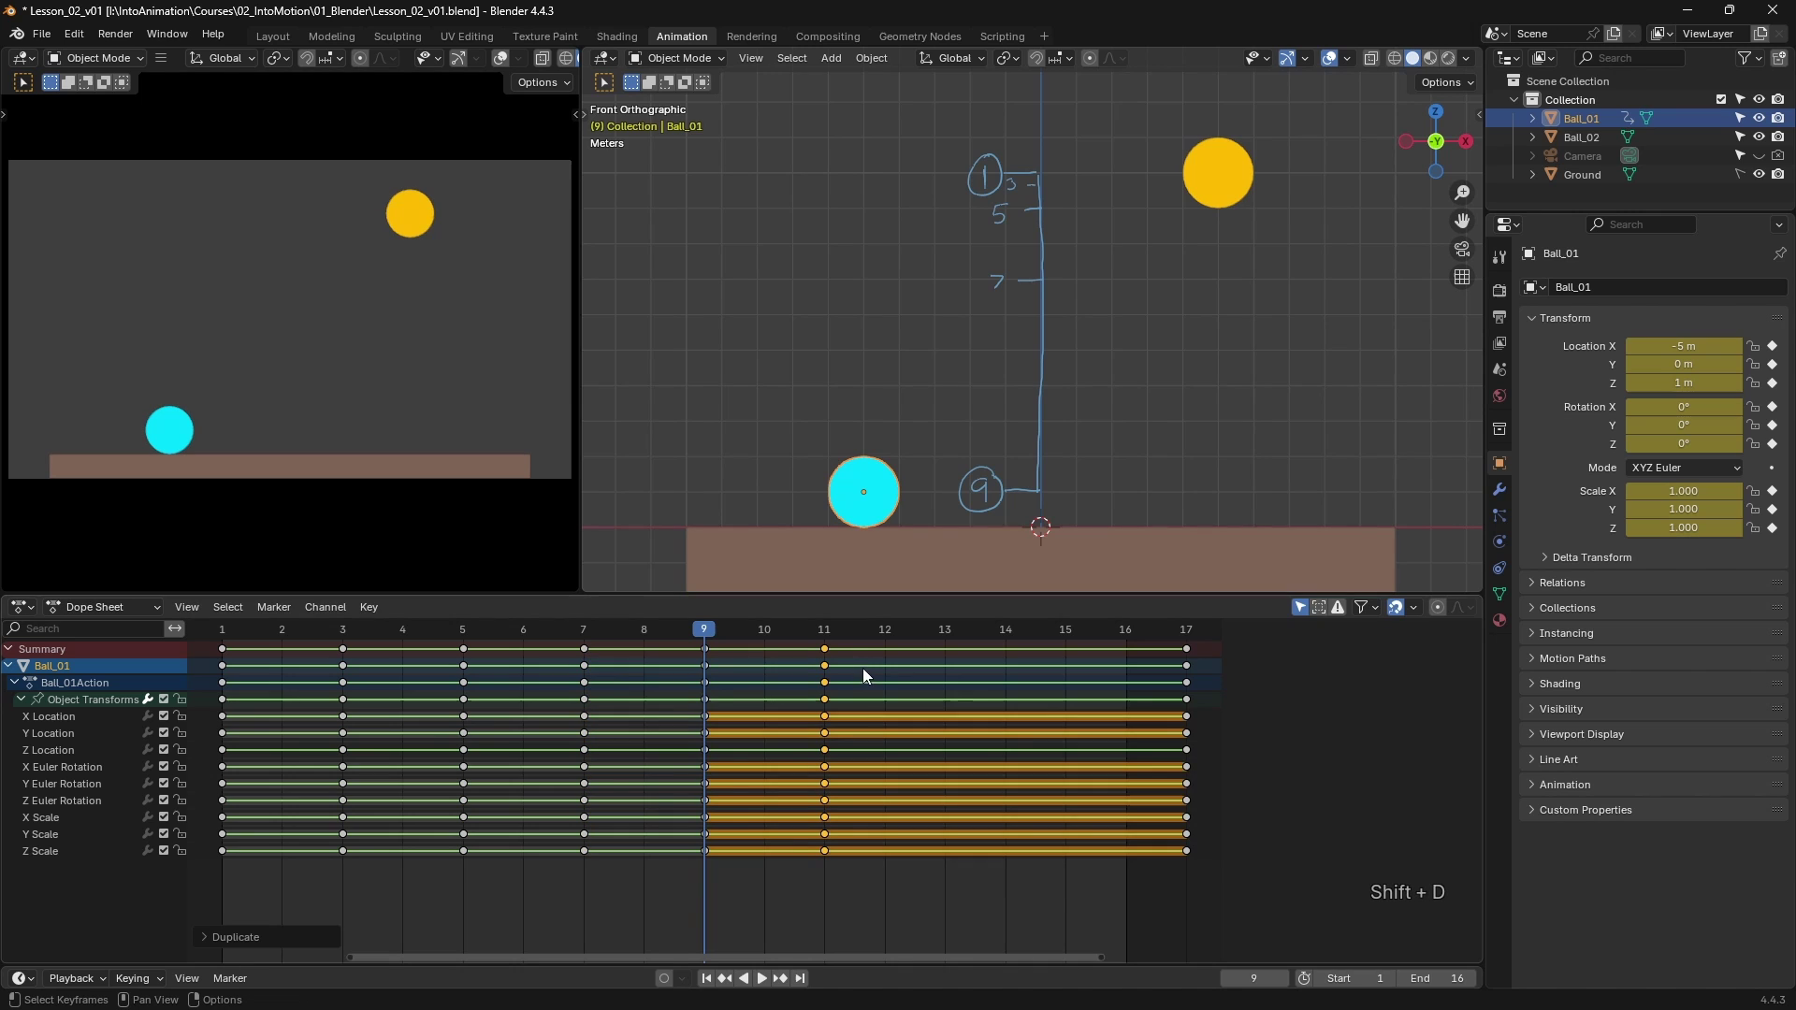
{"action": "left_click", "coordinate": [464, 666]}
{"action": "key", "text": "shift+d"}
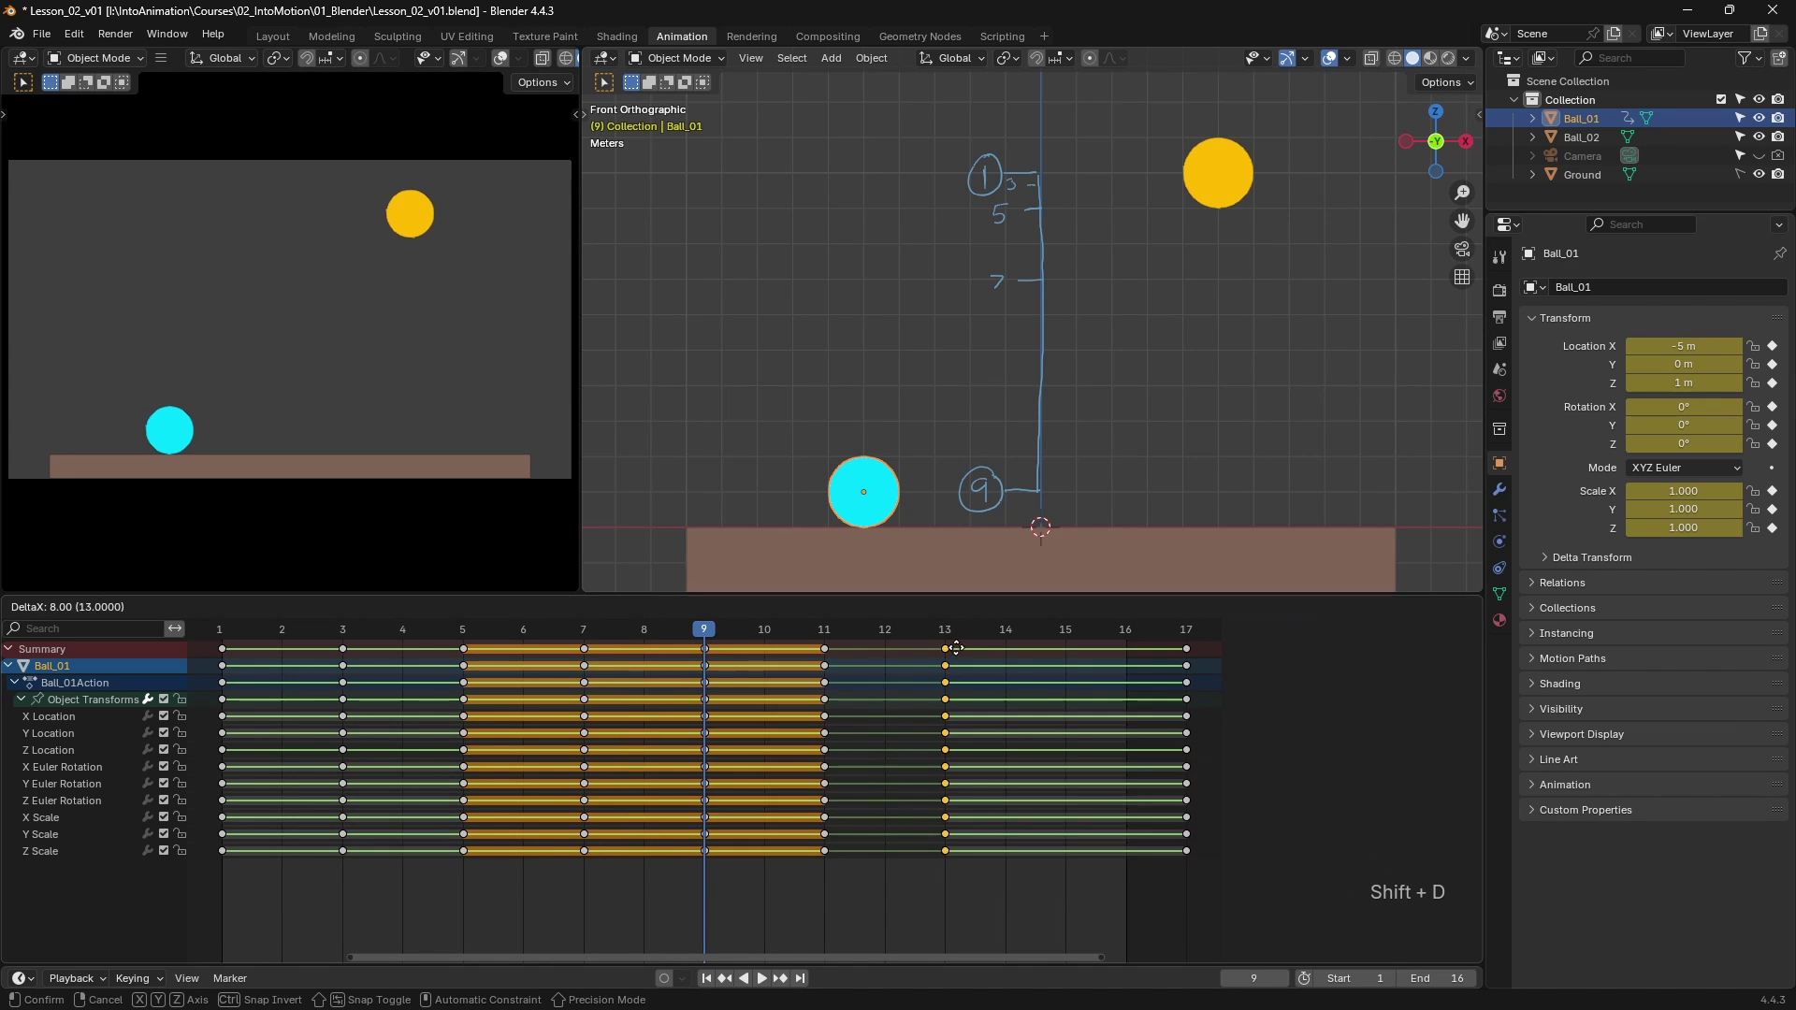
{"action": "left_click", "coordinate": [959, 649]}
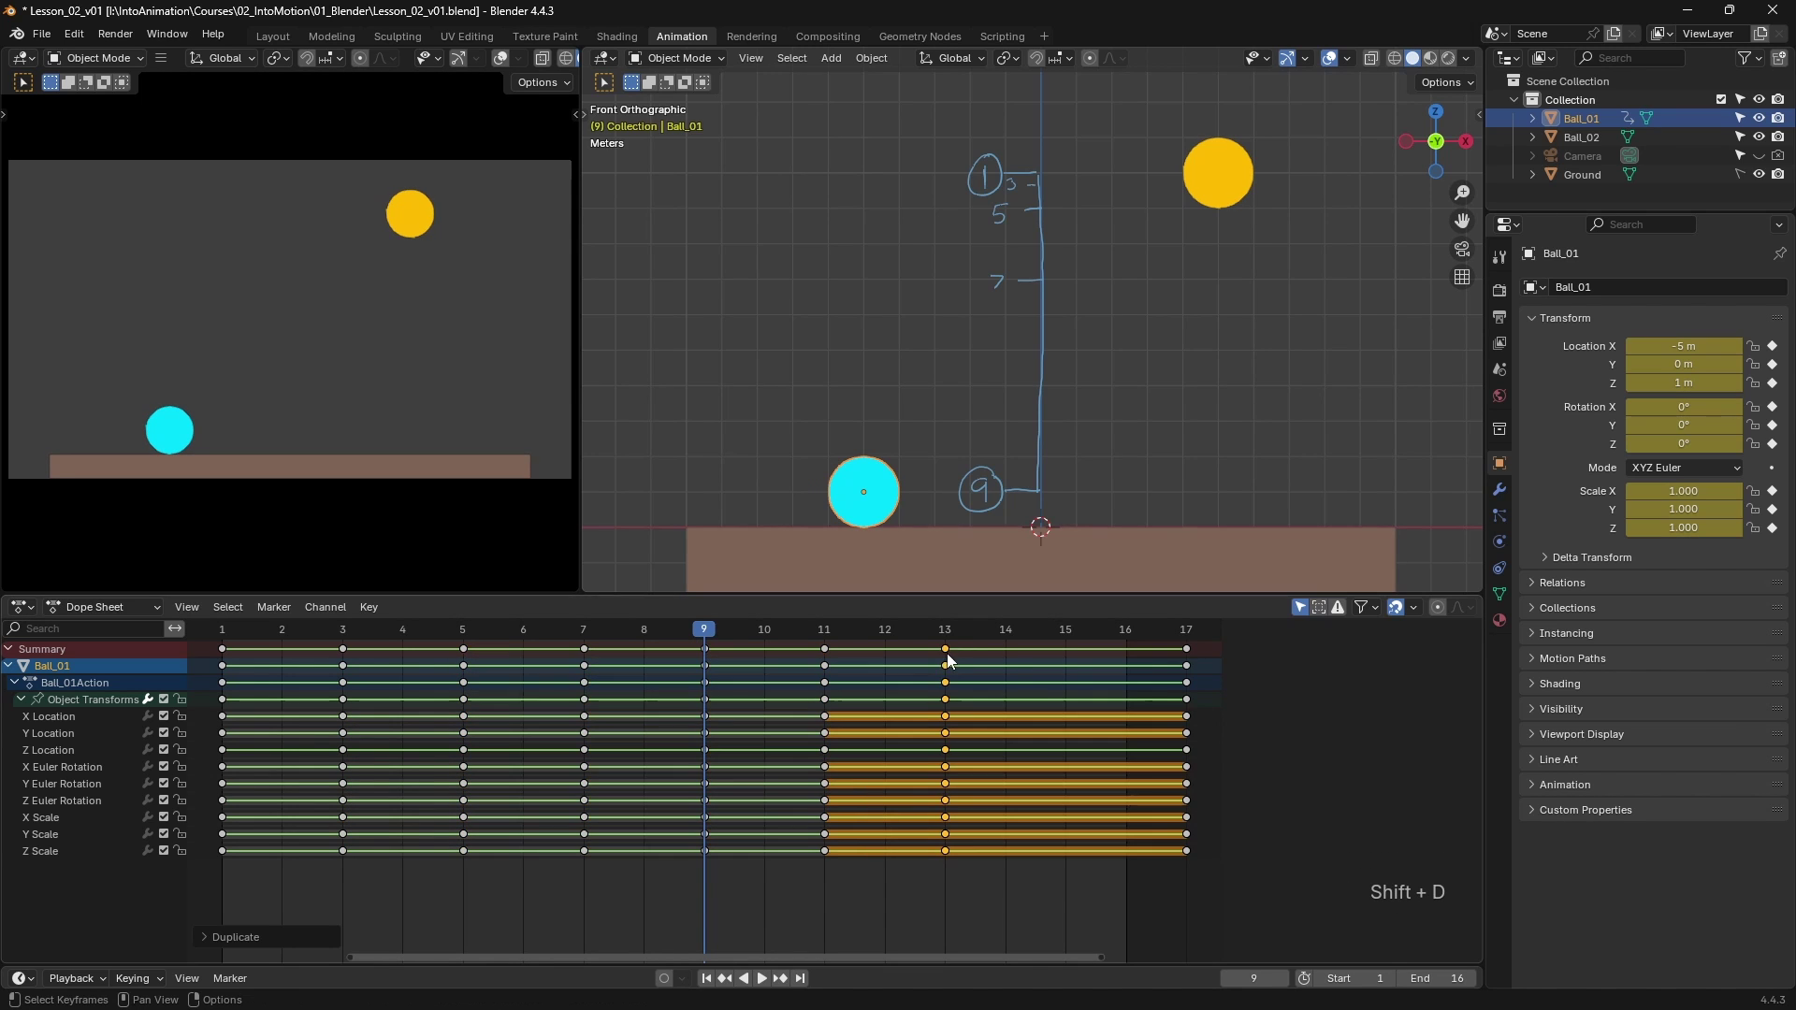
{"action": "left_click", "coordinate": [343, 665]}
{"action": "key", "text": "shift+d"}
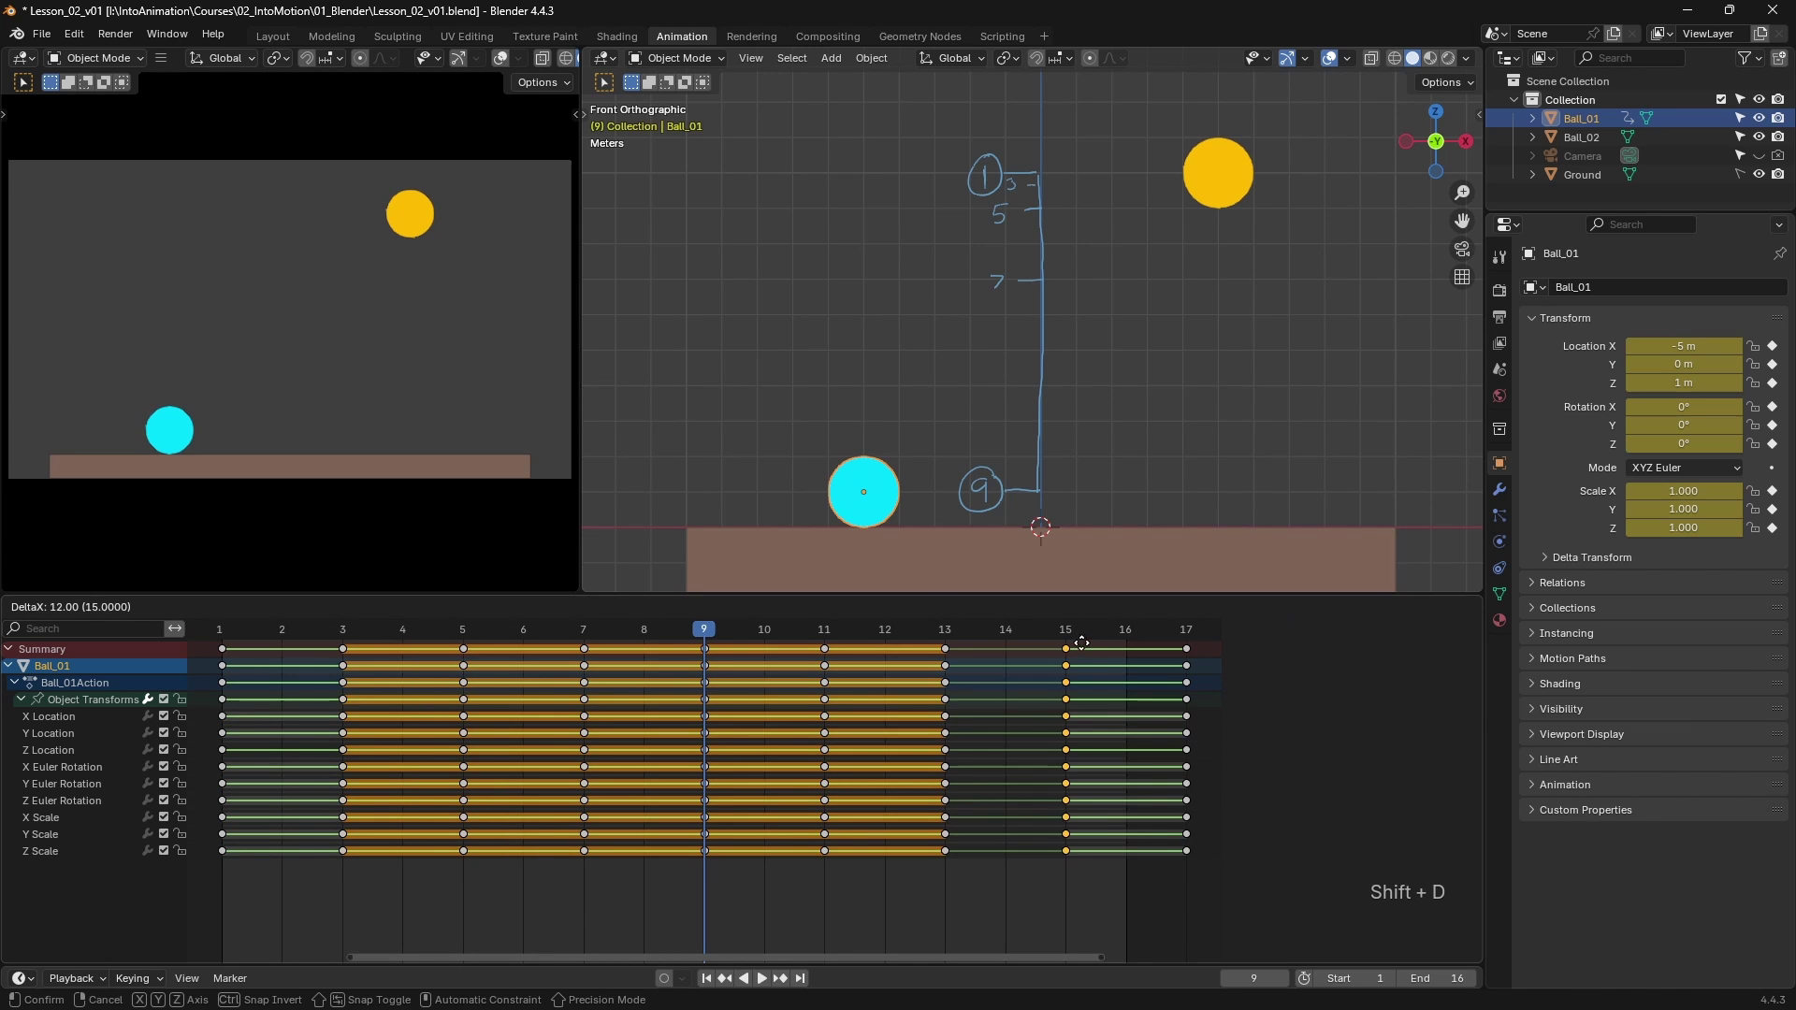
{"action": "left_click", "coordinate": [1068, 634]}
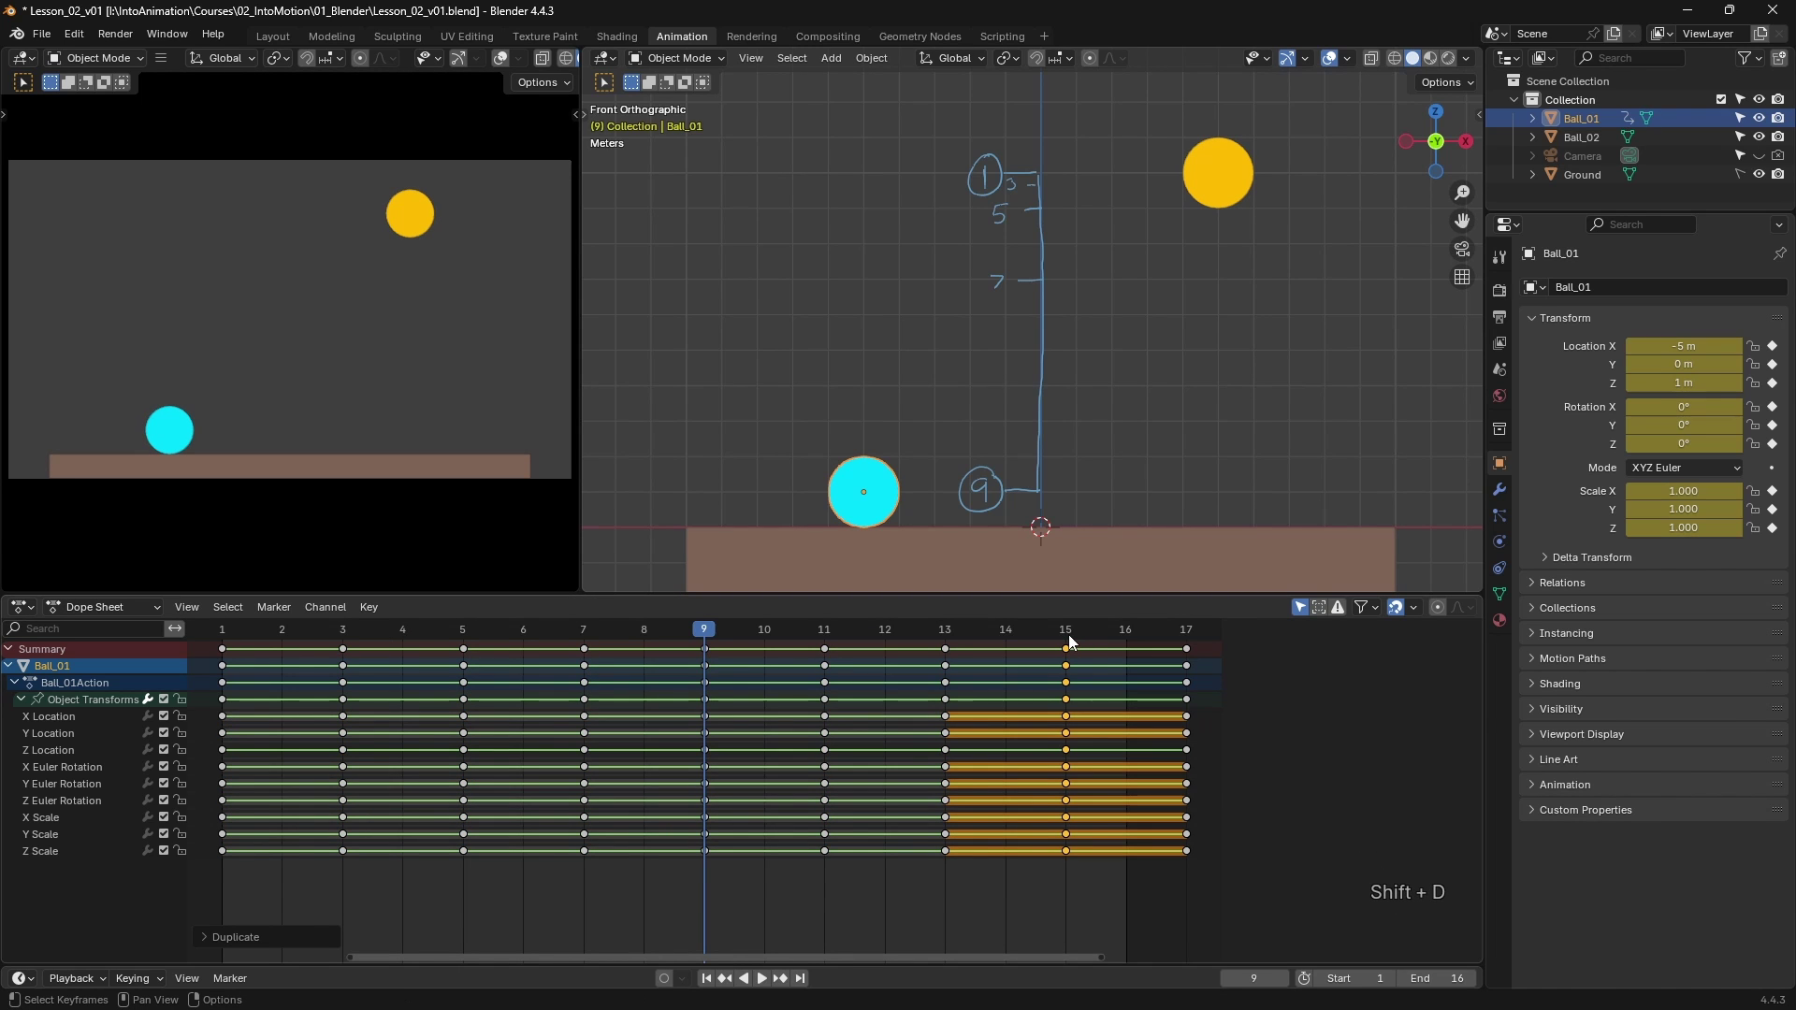
- Play the full bounce from frame 1, stop it, and return to frame 1
{"action": "left_click", "coordinate": [221, 629]}
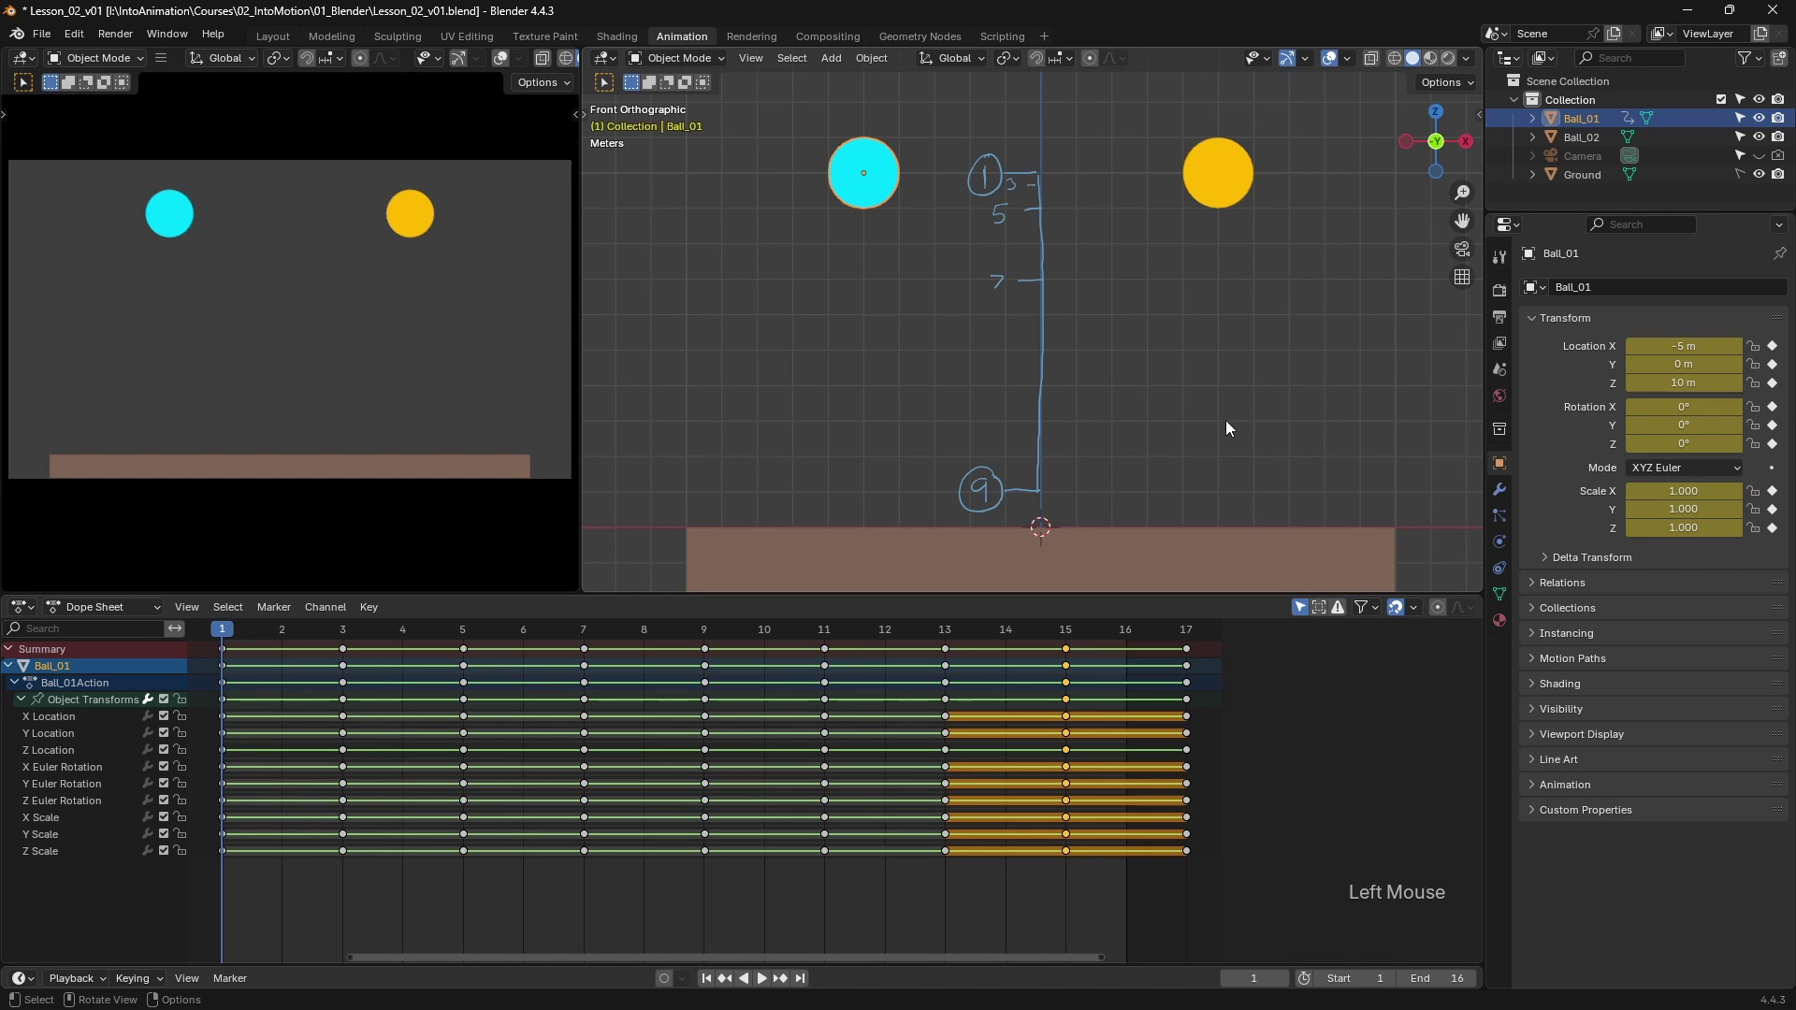
{"action": "key", "text": "space"}
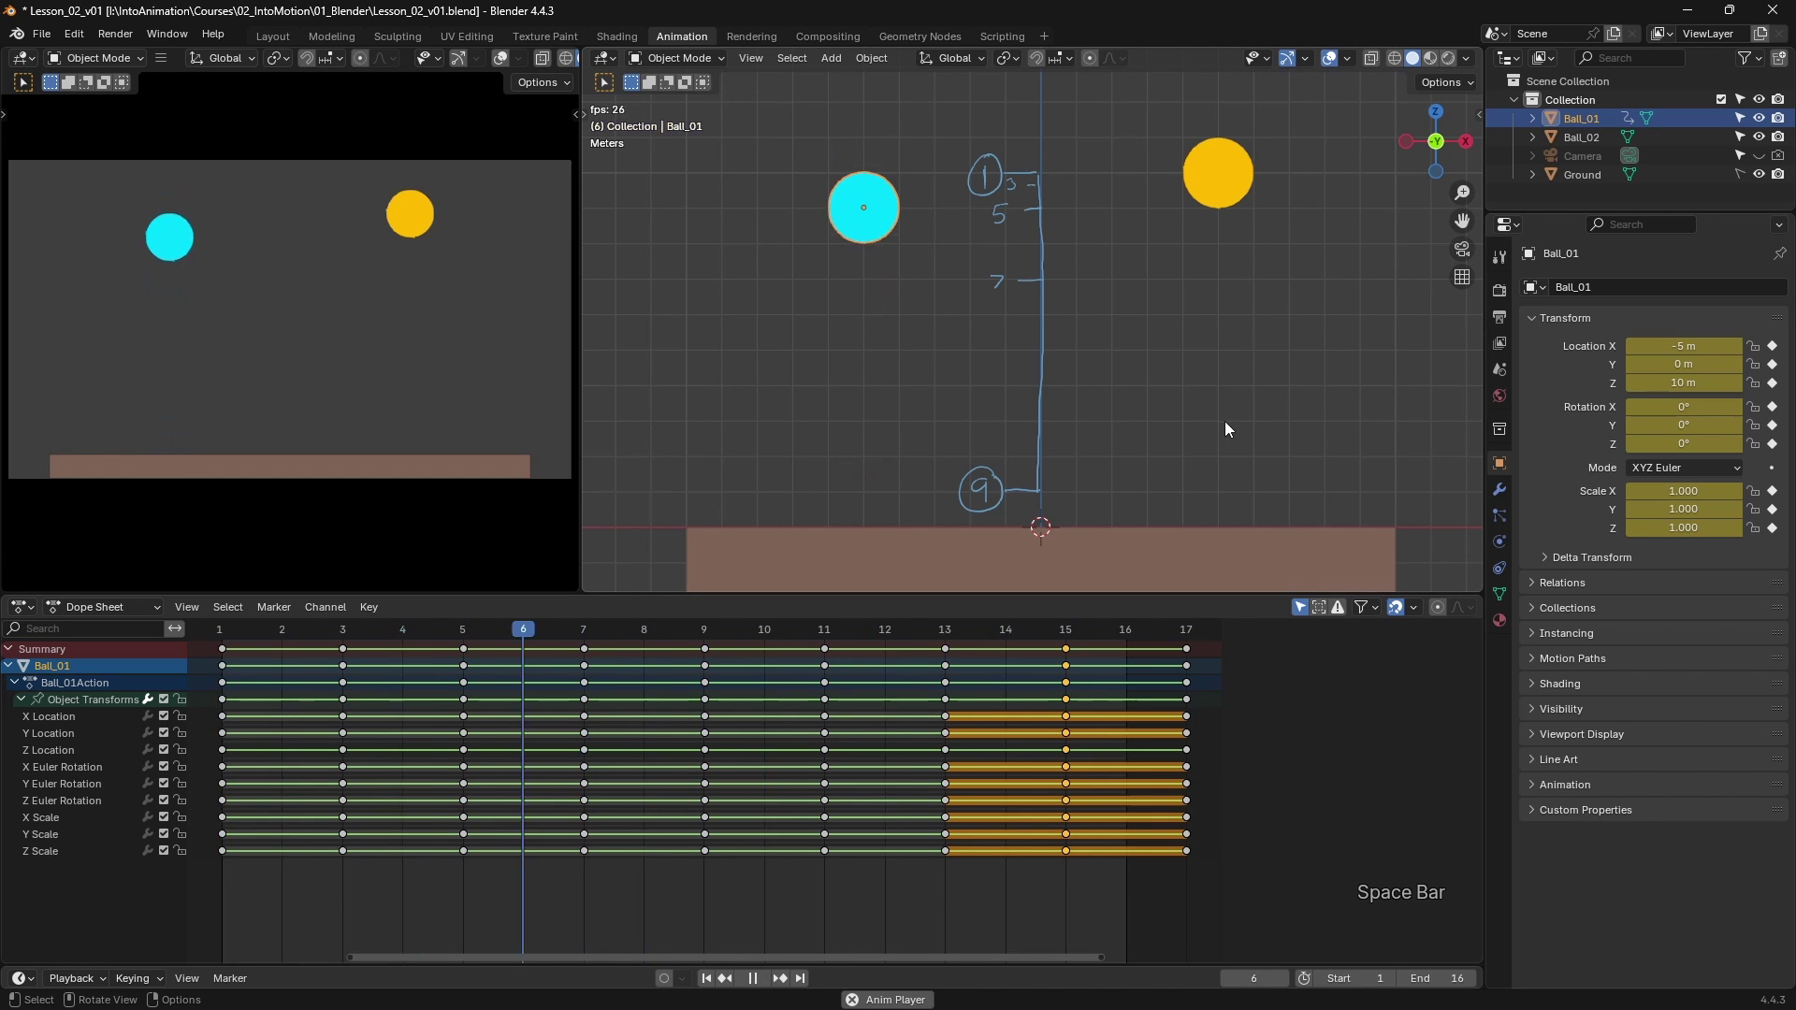
{"action": "key", "text": "space"}
{"action": "left_click", "coordinate": [224, 641]}
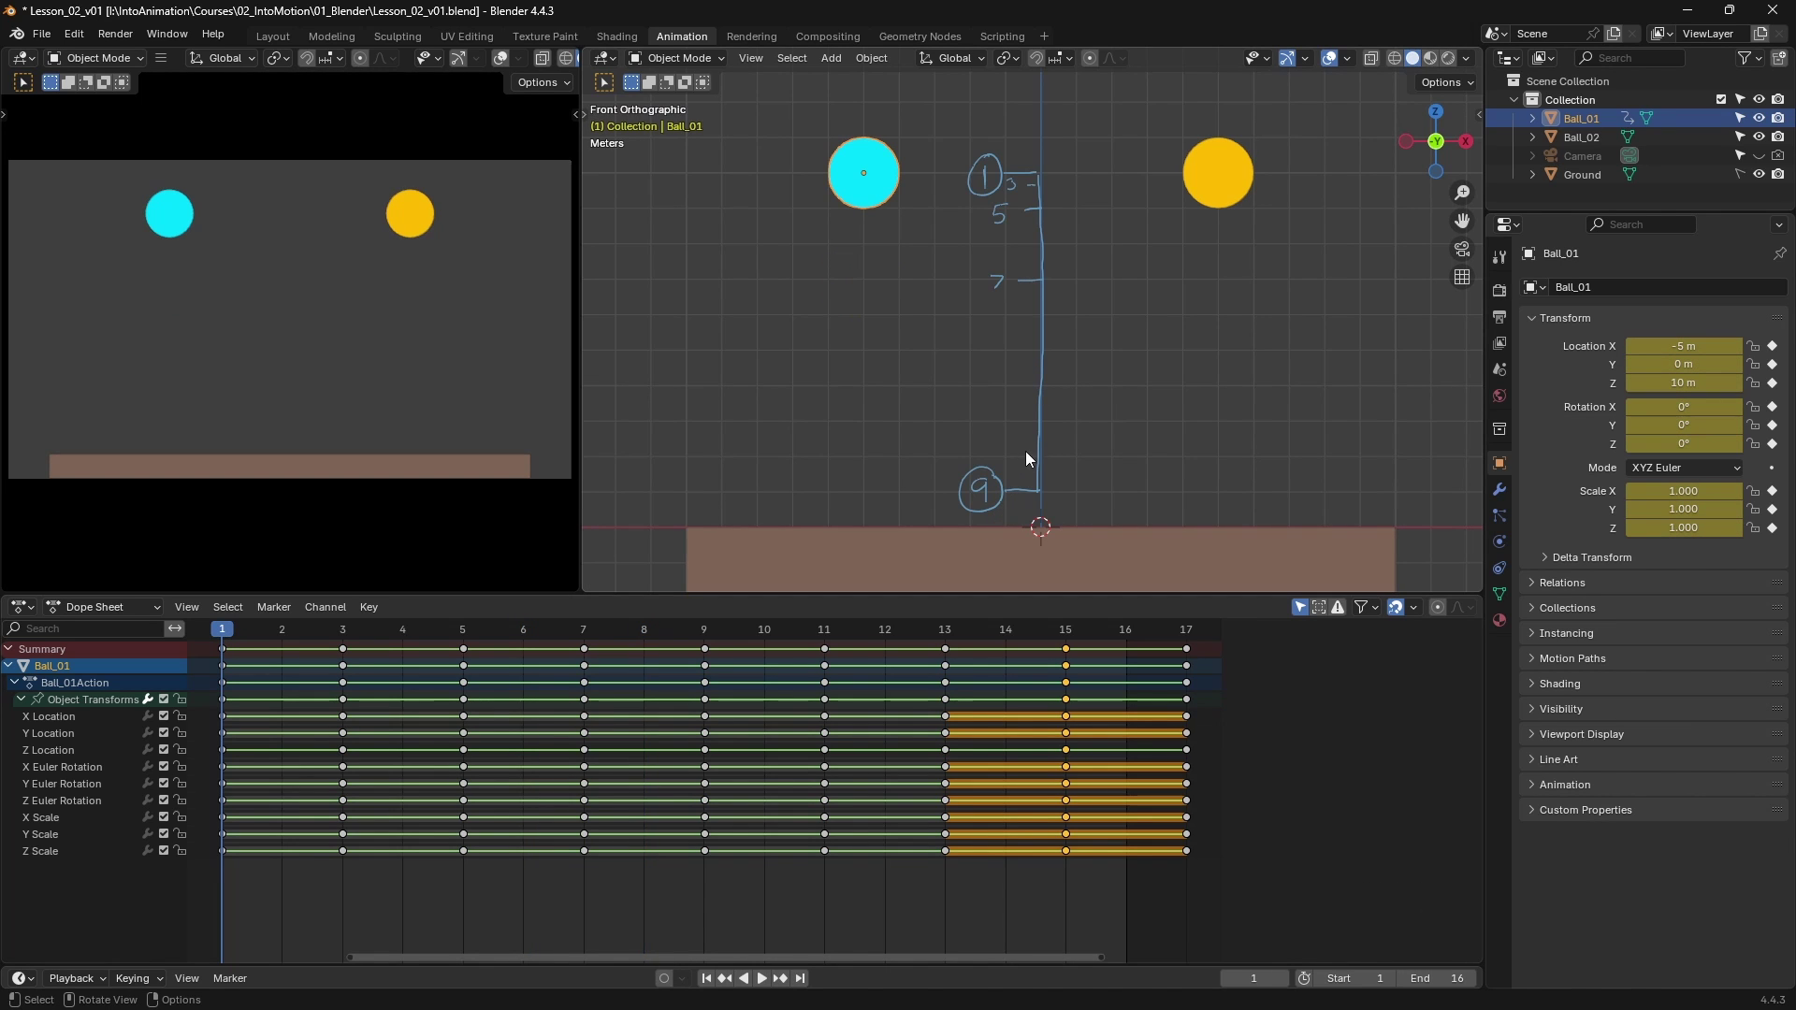
- With the Annotate tool, draw small ticks on the spacing line near the 1, 3 and 5 marks
{"action": "key", "text": "t"}
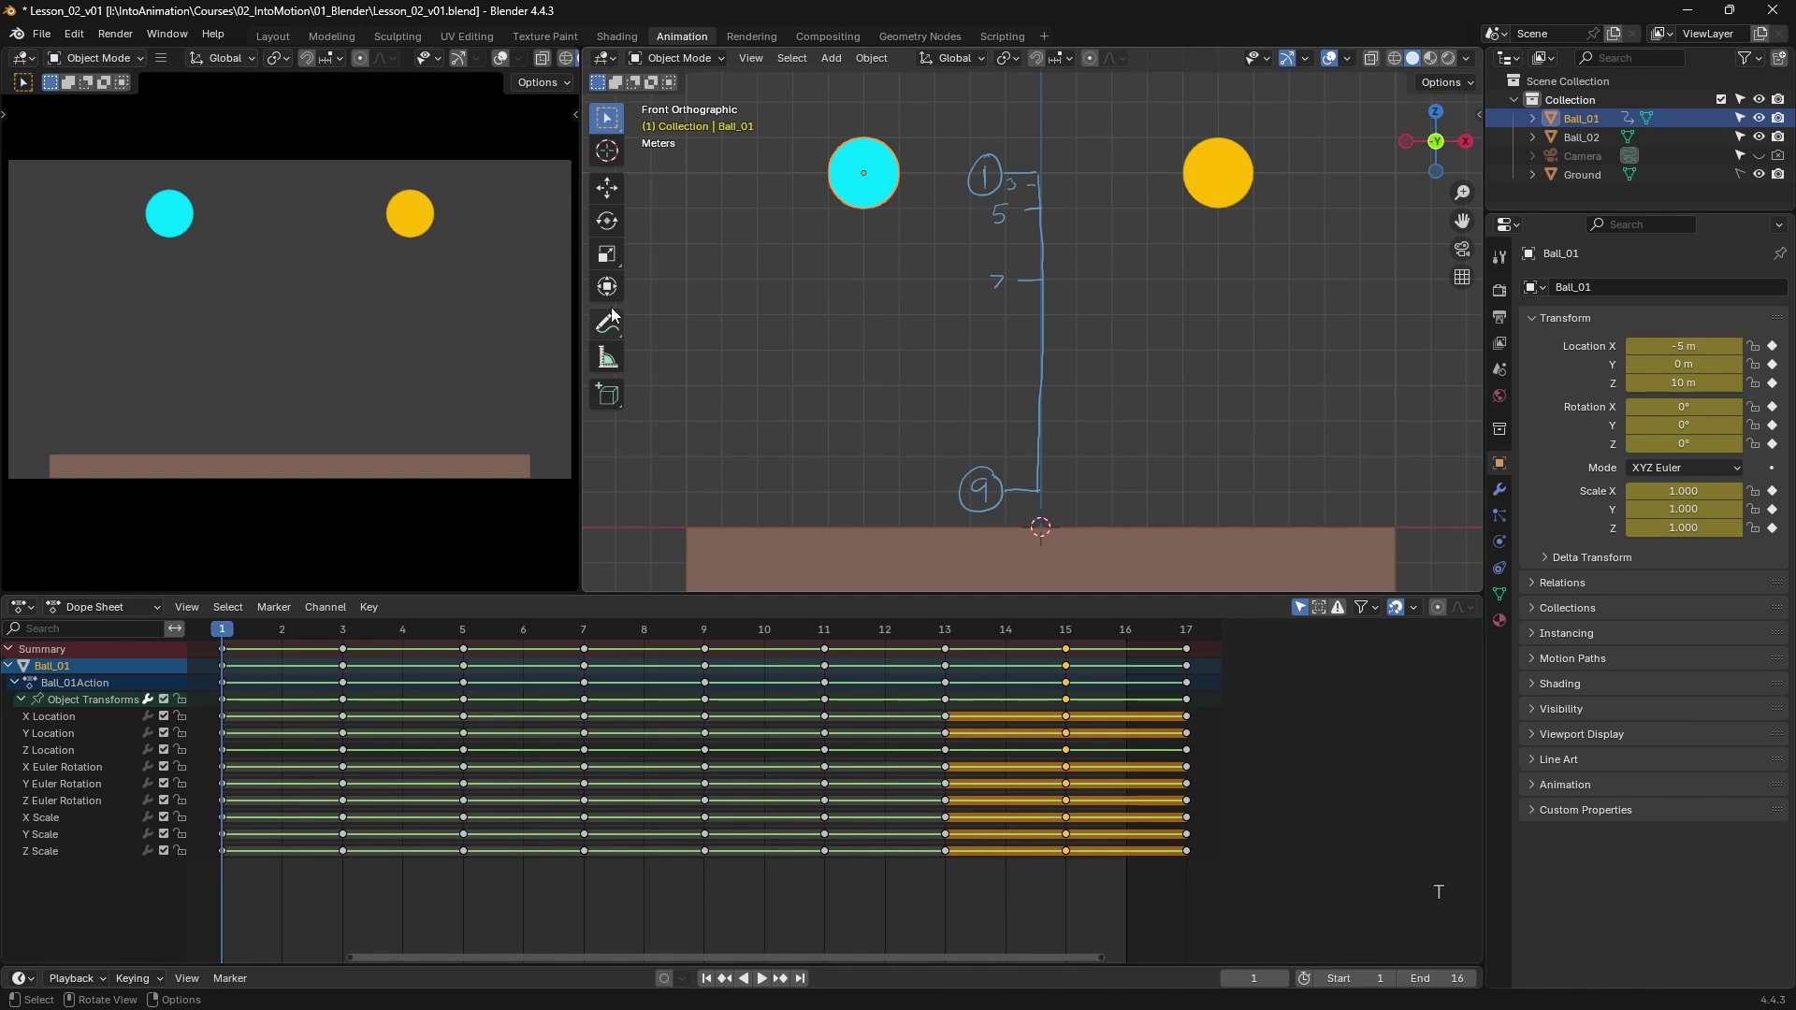
{"action": "left_click", "coordinate": [608, 324]}
{"action": "key", "text": "t"}
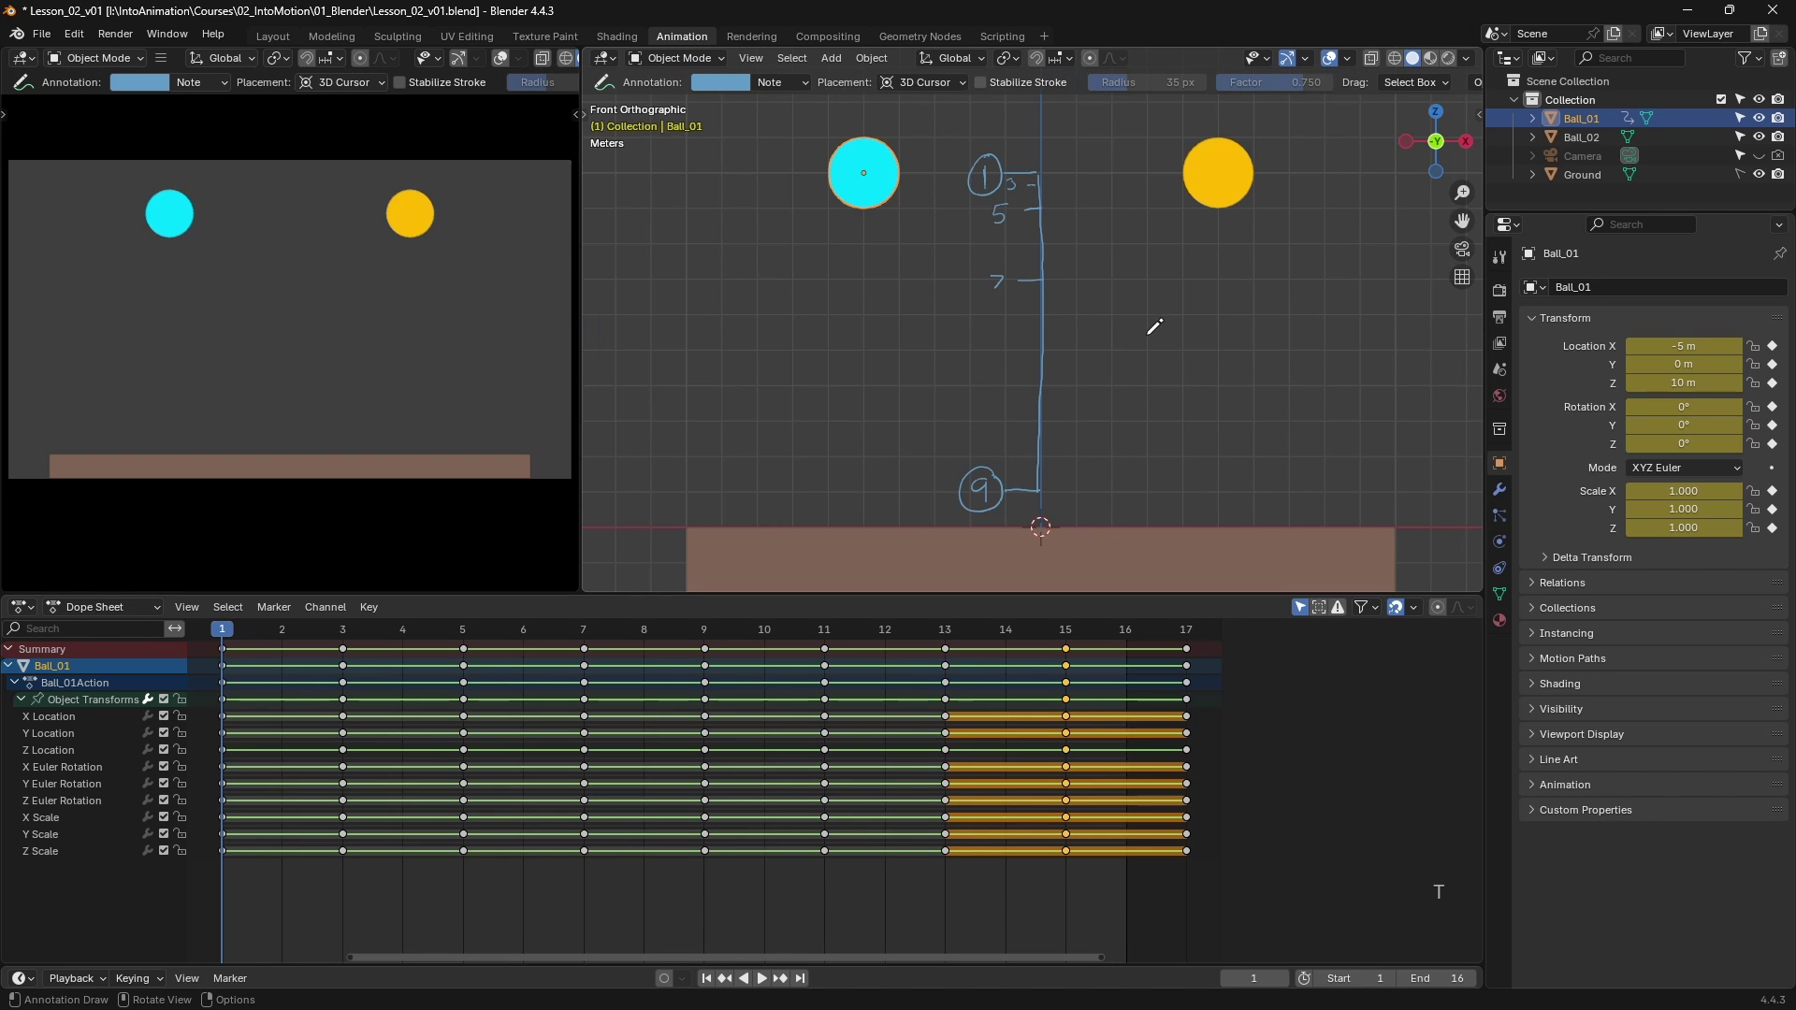
{"action": "left_click_drag", "start_coordinate": [1029, 351], "coordinate": [1038, 351]}
{"action": "left_click_drag", "start_coordinate": [1033, 232], "coordinate": [1042, 232]}
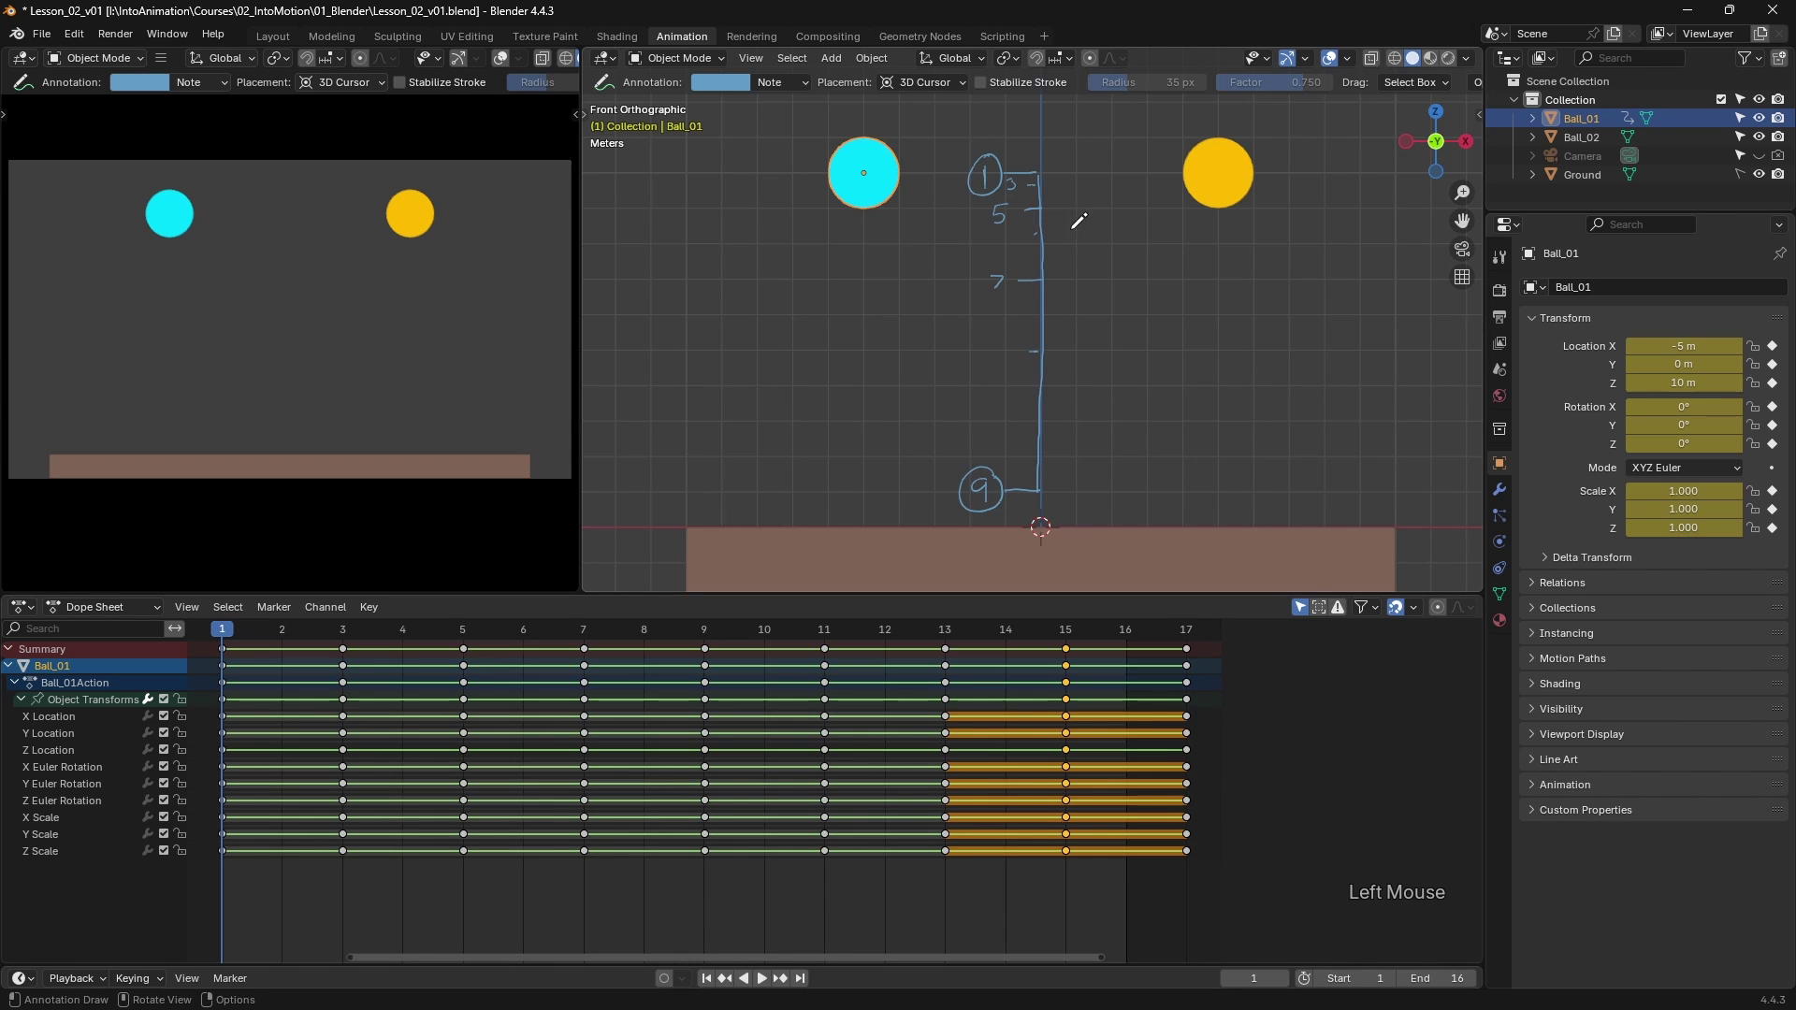
{"action": "left_click", "coordinate": [1042, 184]}
{"action": "left_click_drag", "start_coordinate": [1032, 174], "coordinate": [1040, 174]}
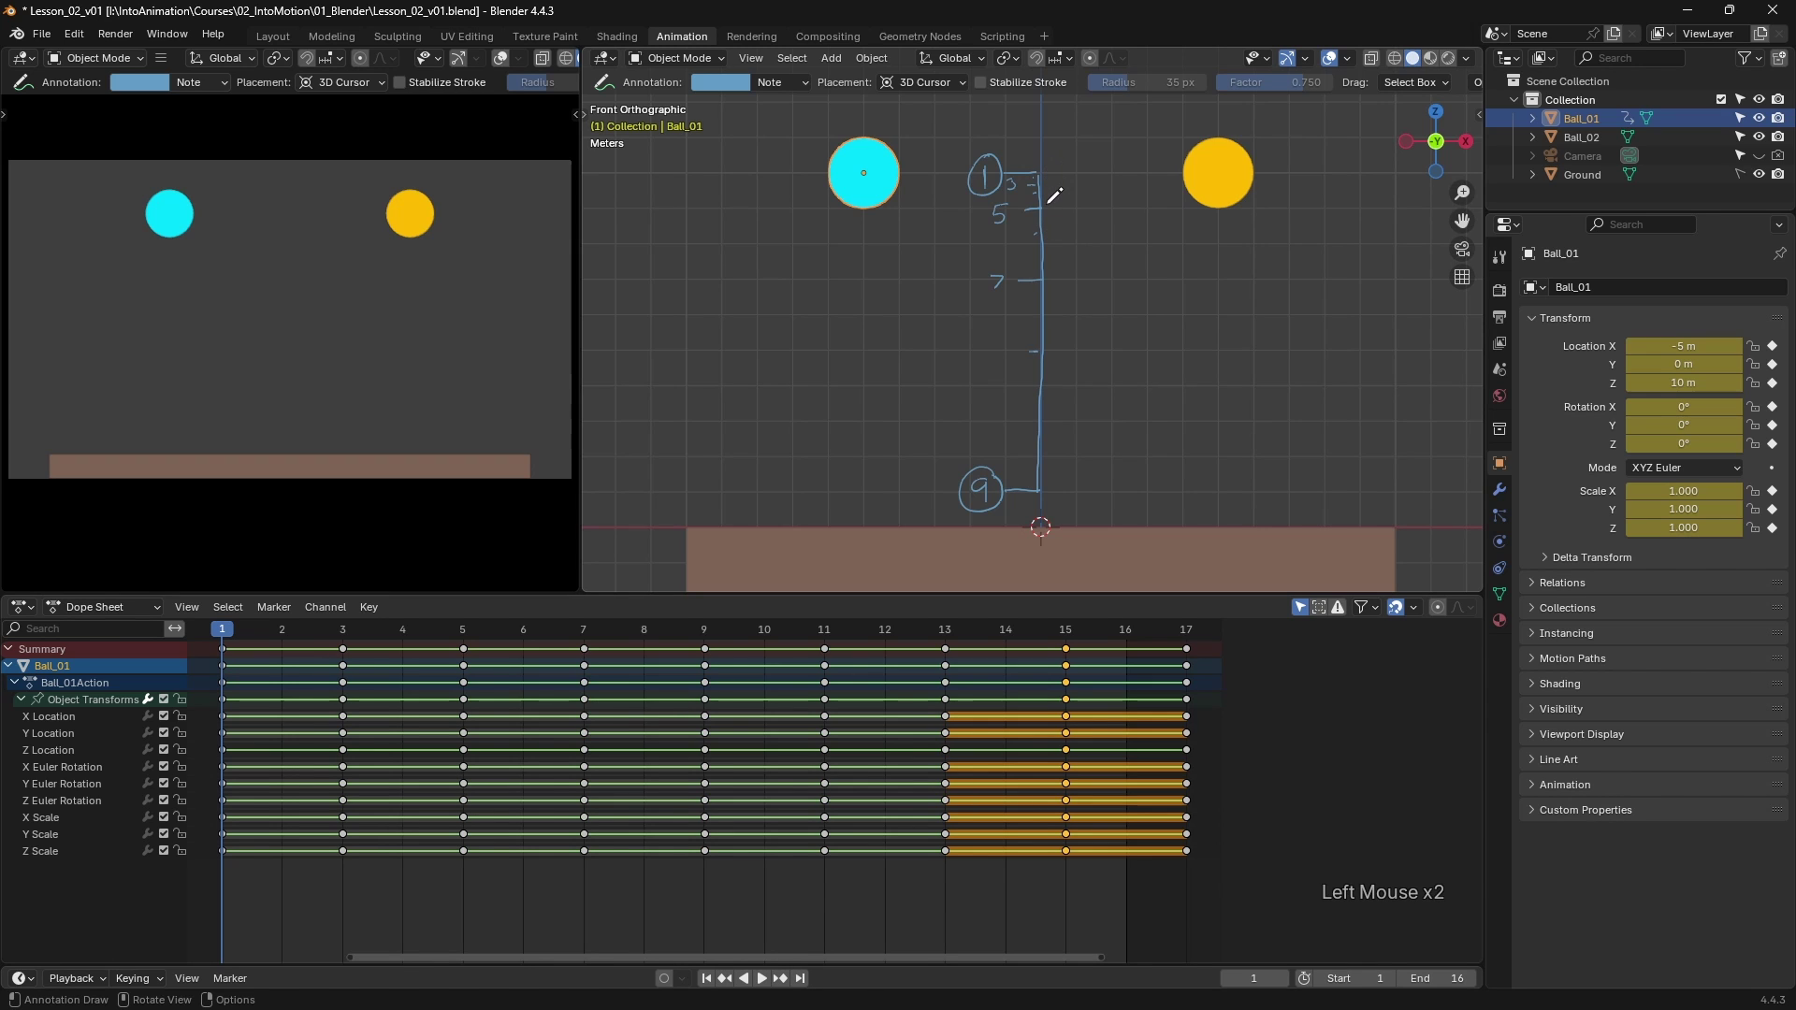
- Lower the cyan ball slightly and key it at frame 2, then at Z 9.4988 m on frame 4
{"action": "left_click", "coordinate": [279, 627]}
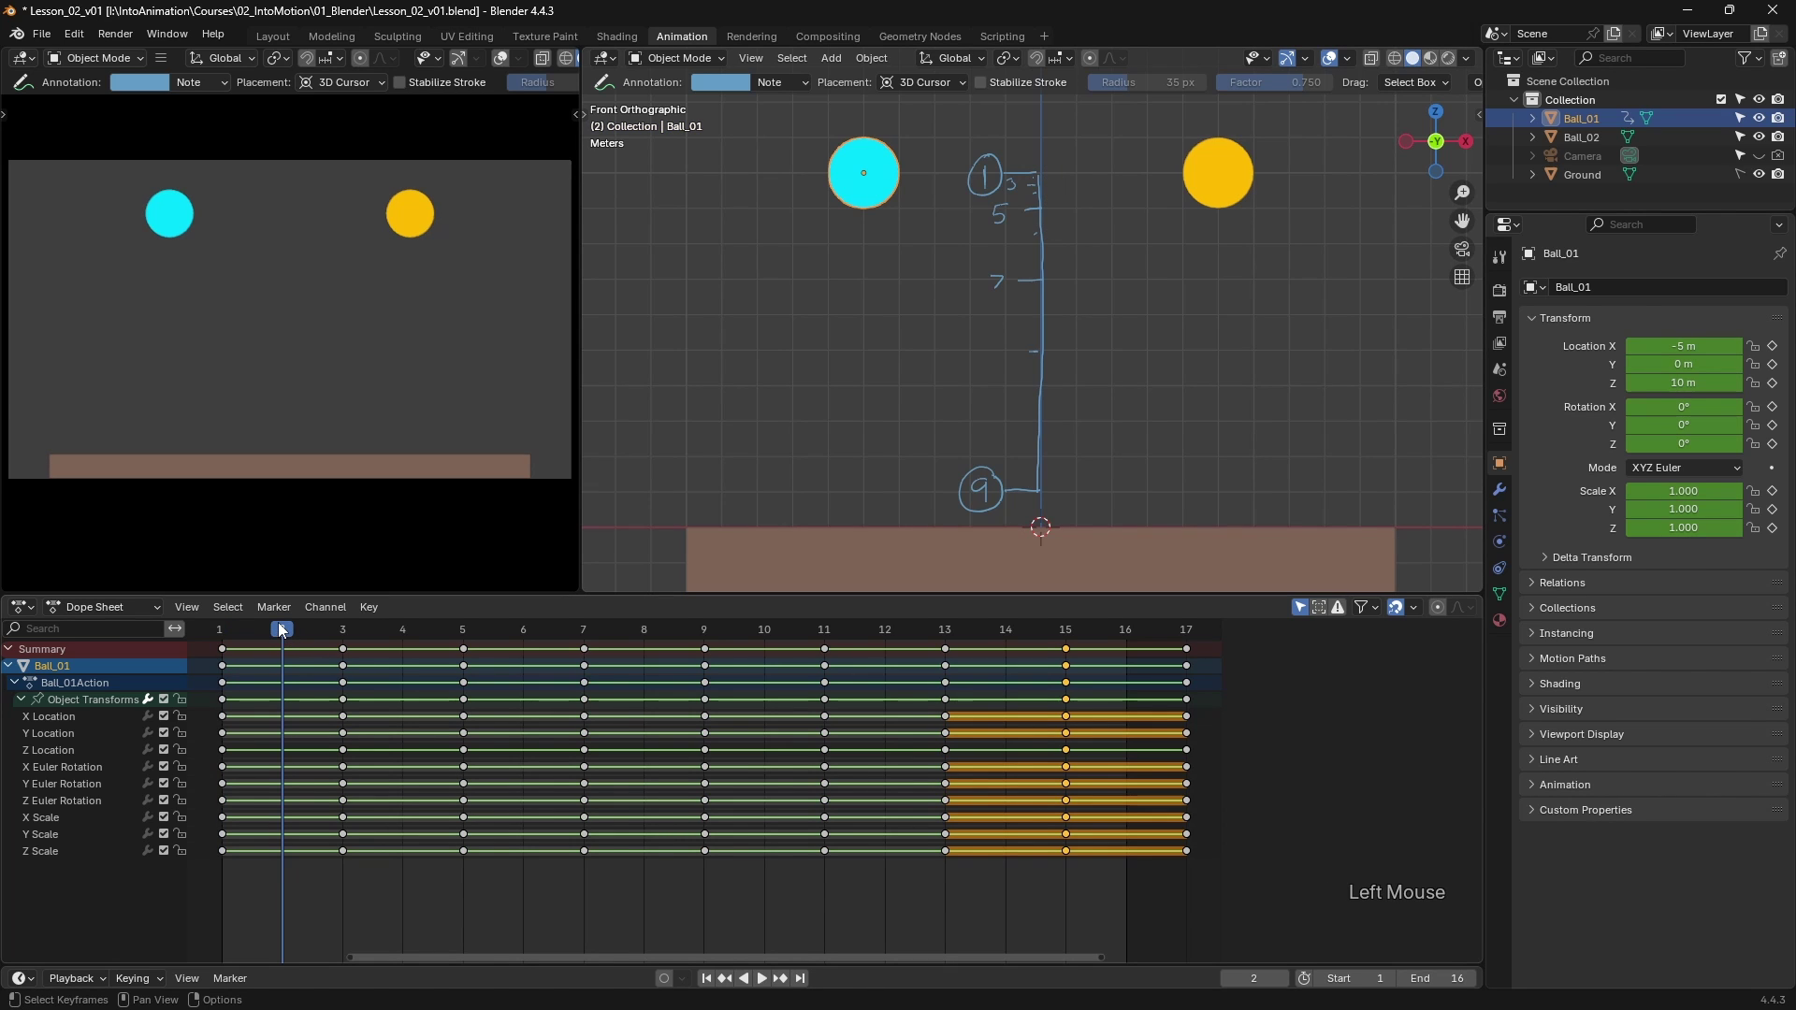
{"action": "key", "text": "w"}
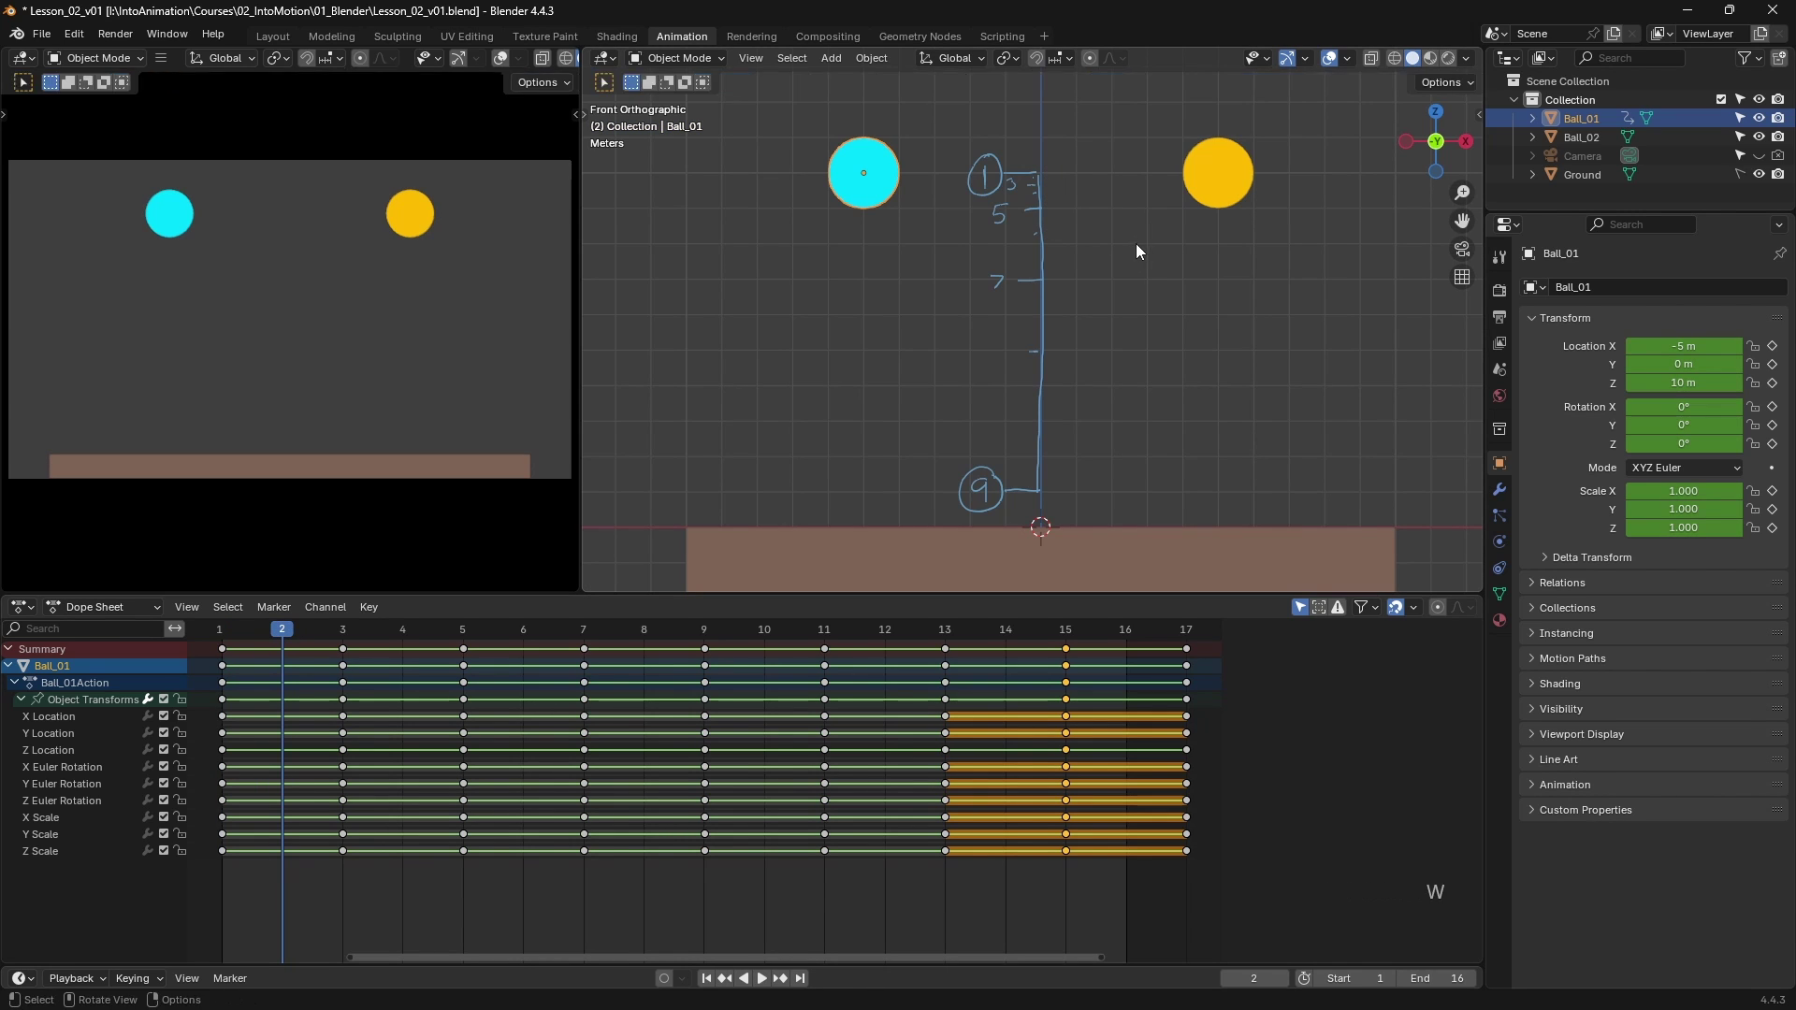
{"action": "key", "text": "g"}
{"action": "key", "text": "z"}
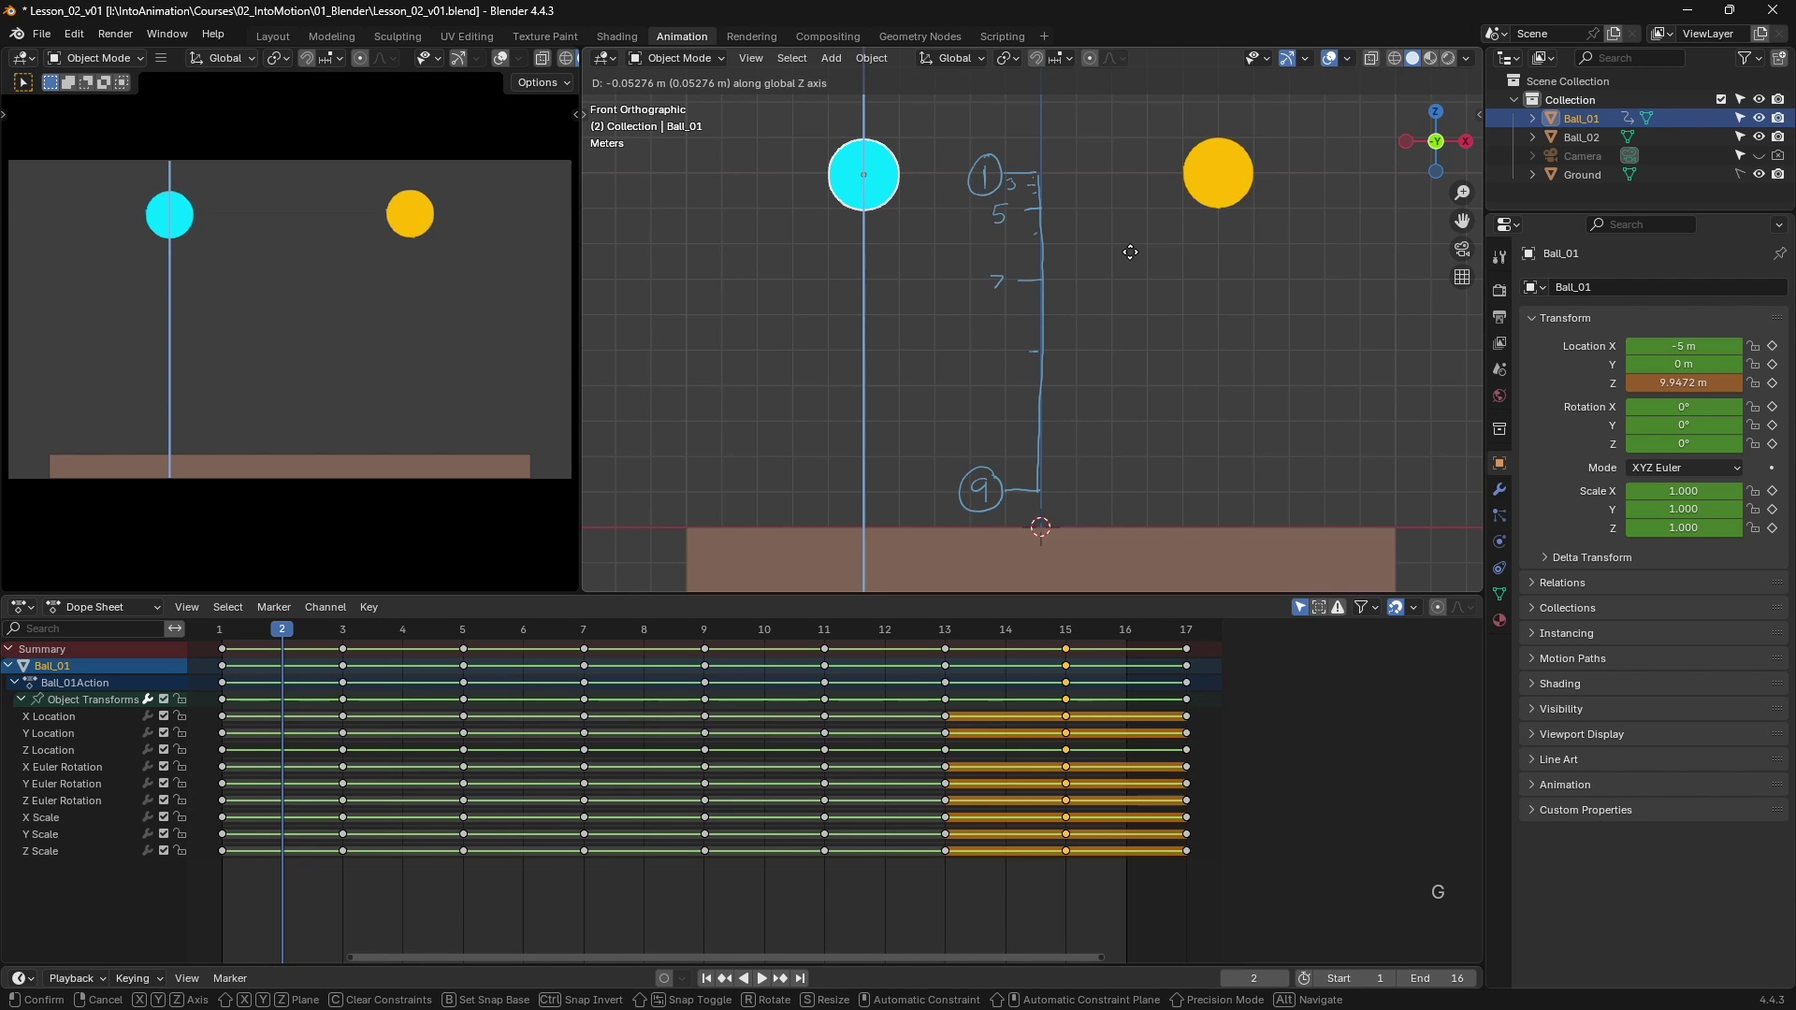
{"action": "left_click", "coordinate": [1131, 252]}
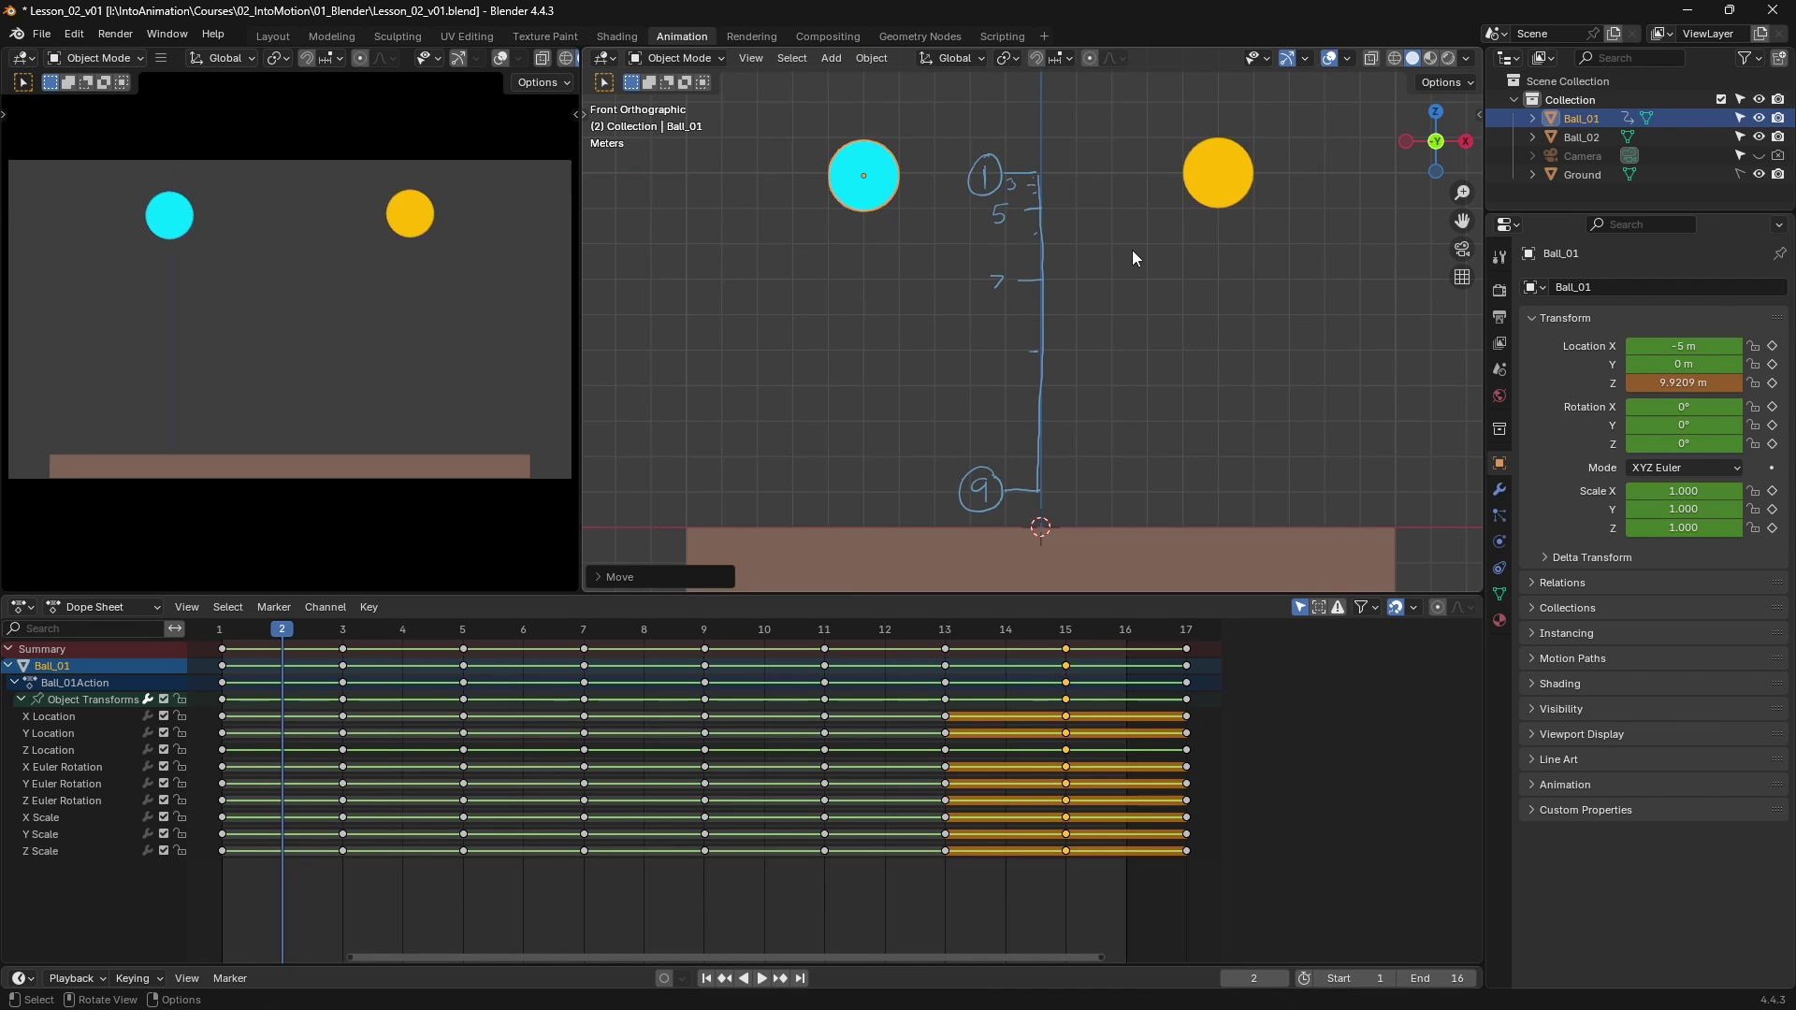
{"action": "key", "text": "i"}
{"action": "left_click", "coordinate": [404, 631]}
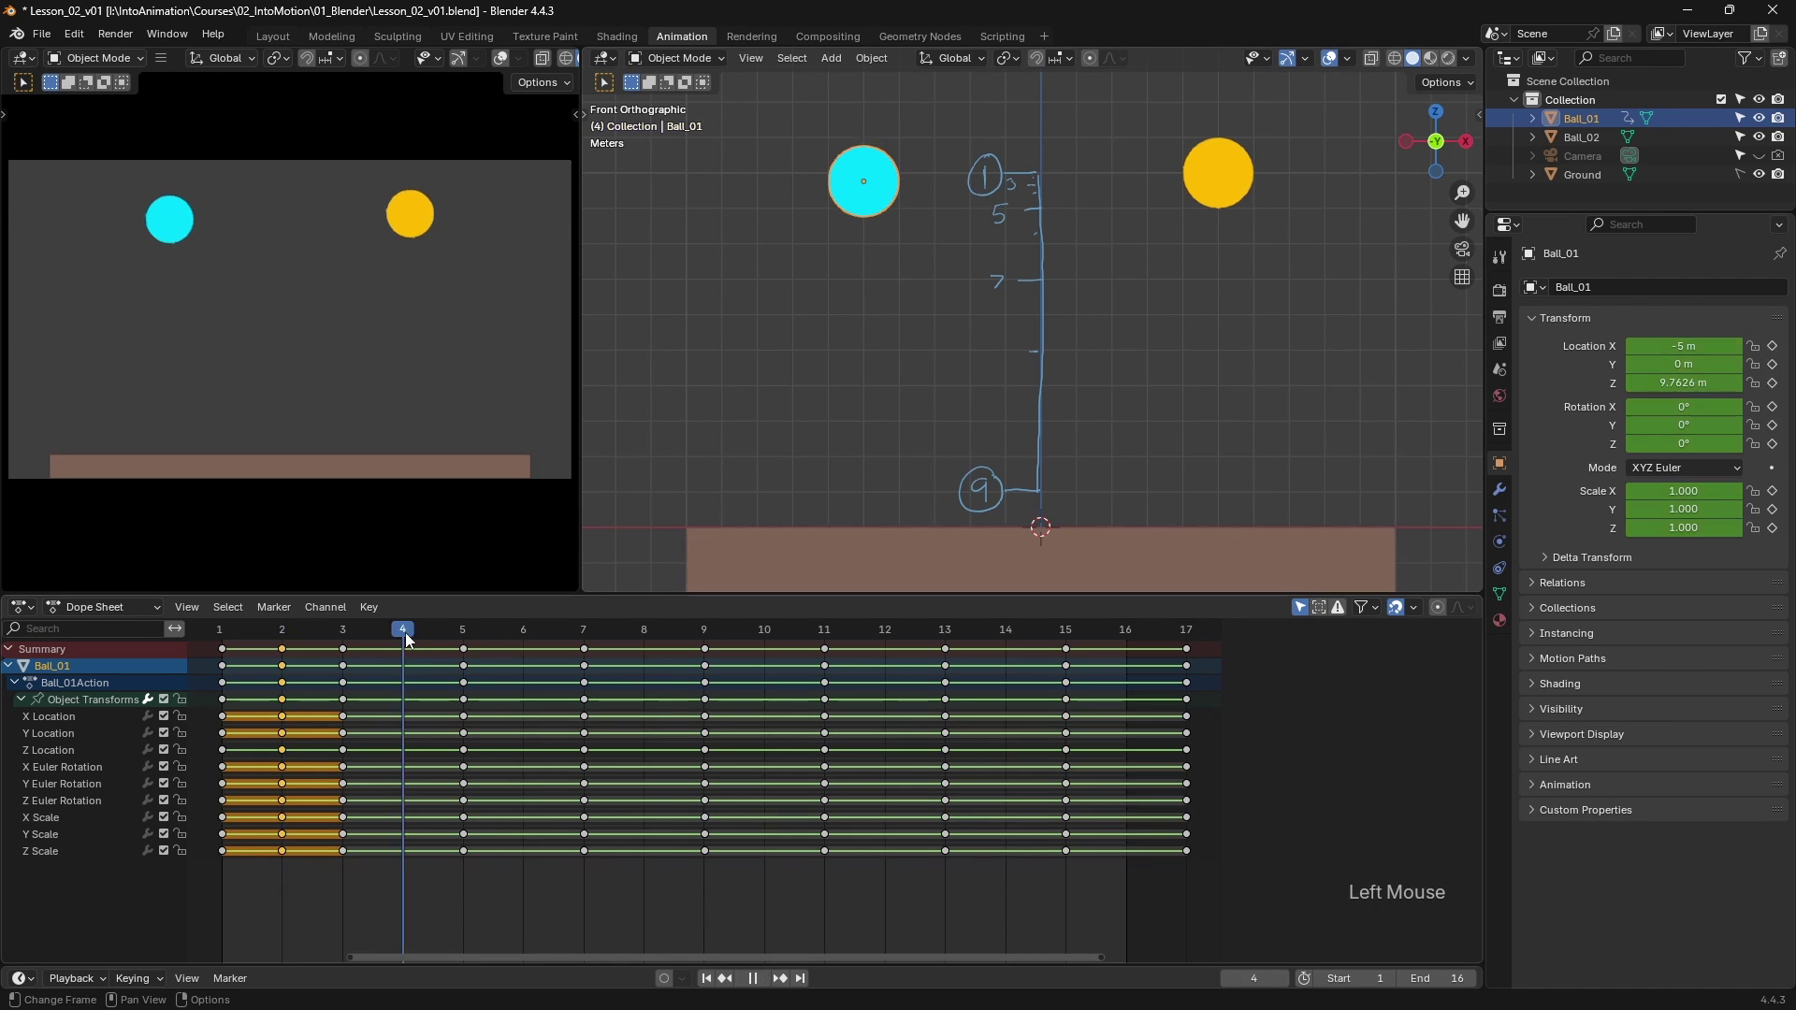
{"action": "key", "text": "g"}
{"action": "key", "text": "z"}
{"action": "left_click", "coordinate": [1182, 363]}
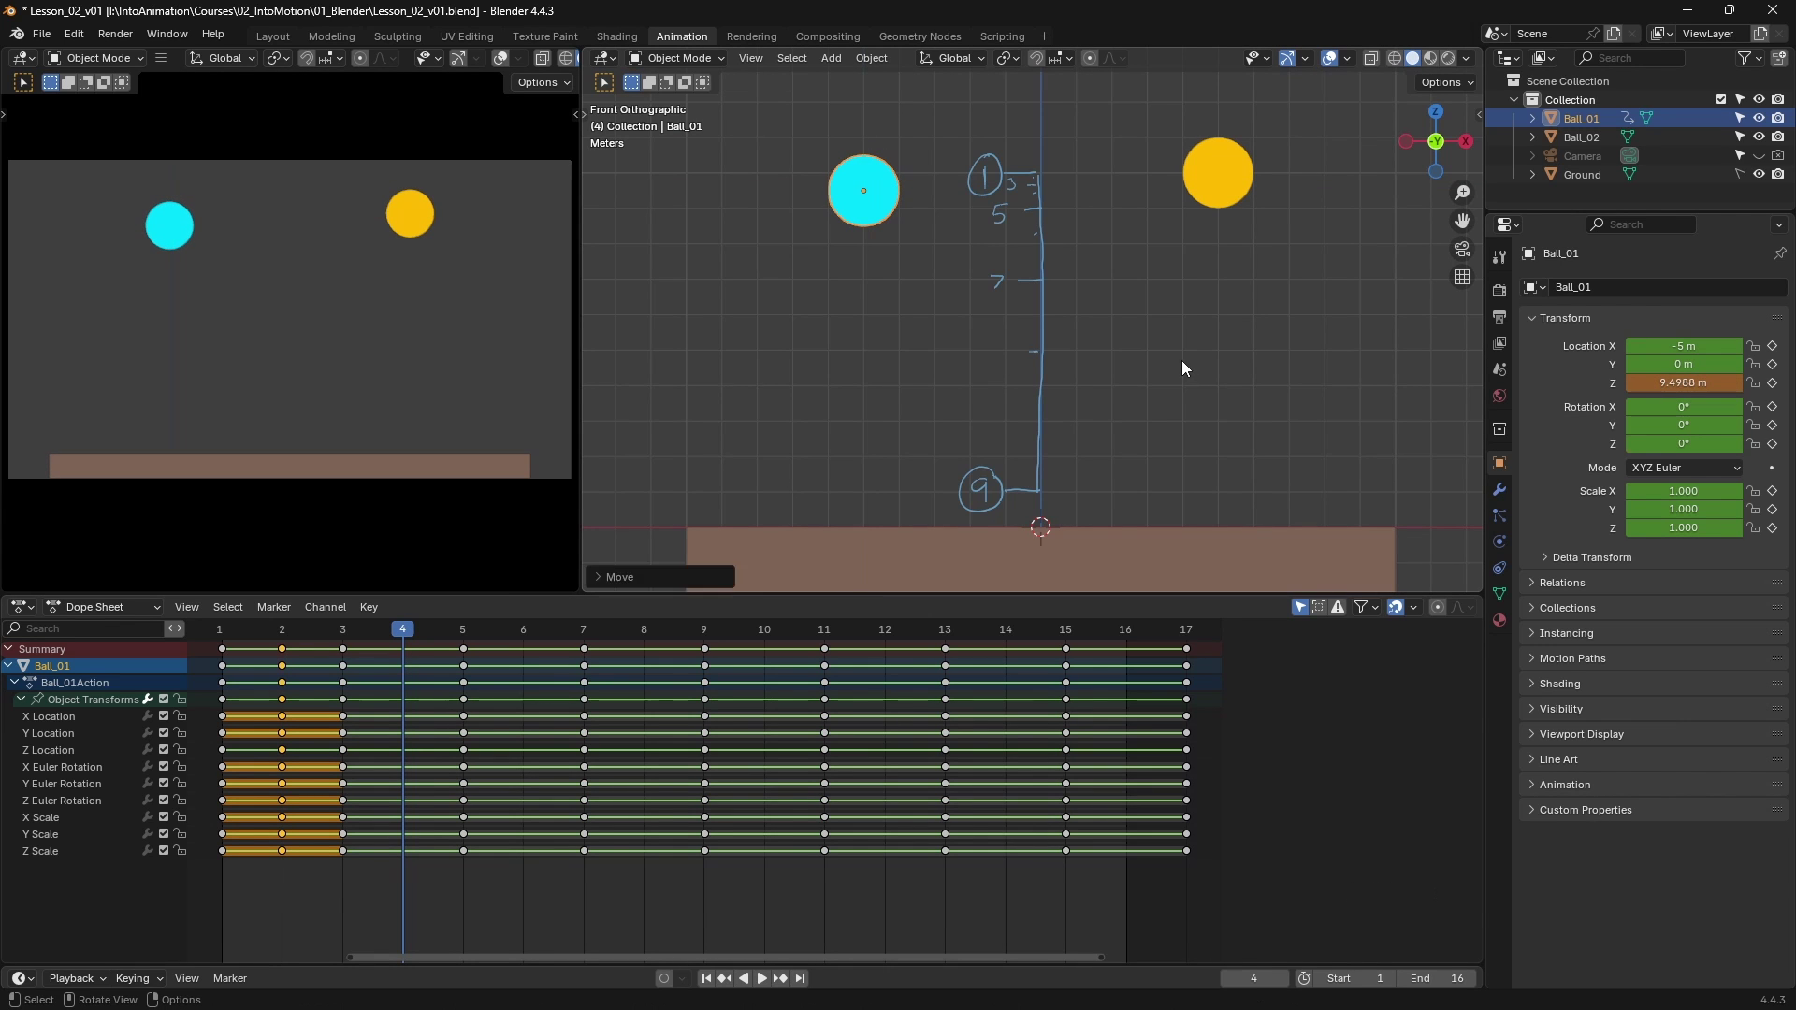
{"action": "key", "text": "i"}
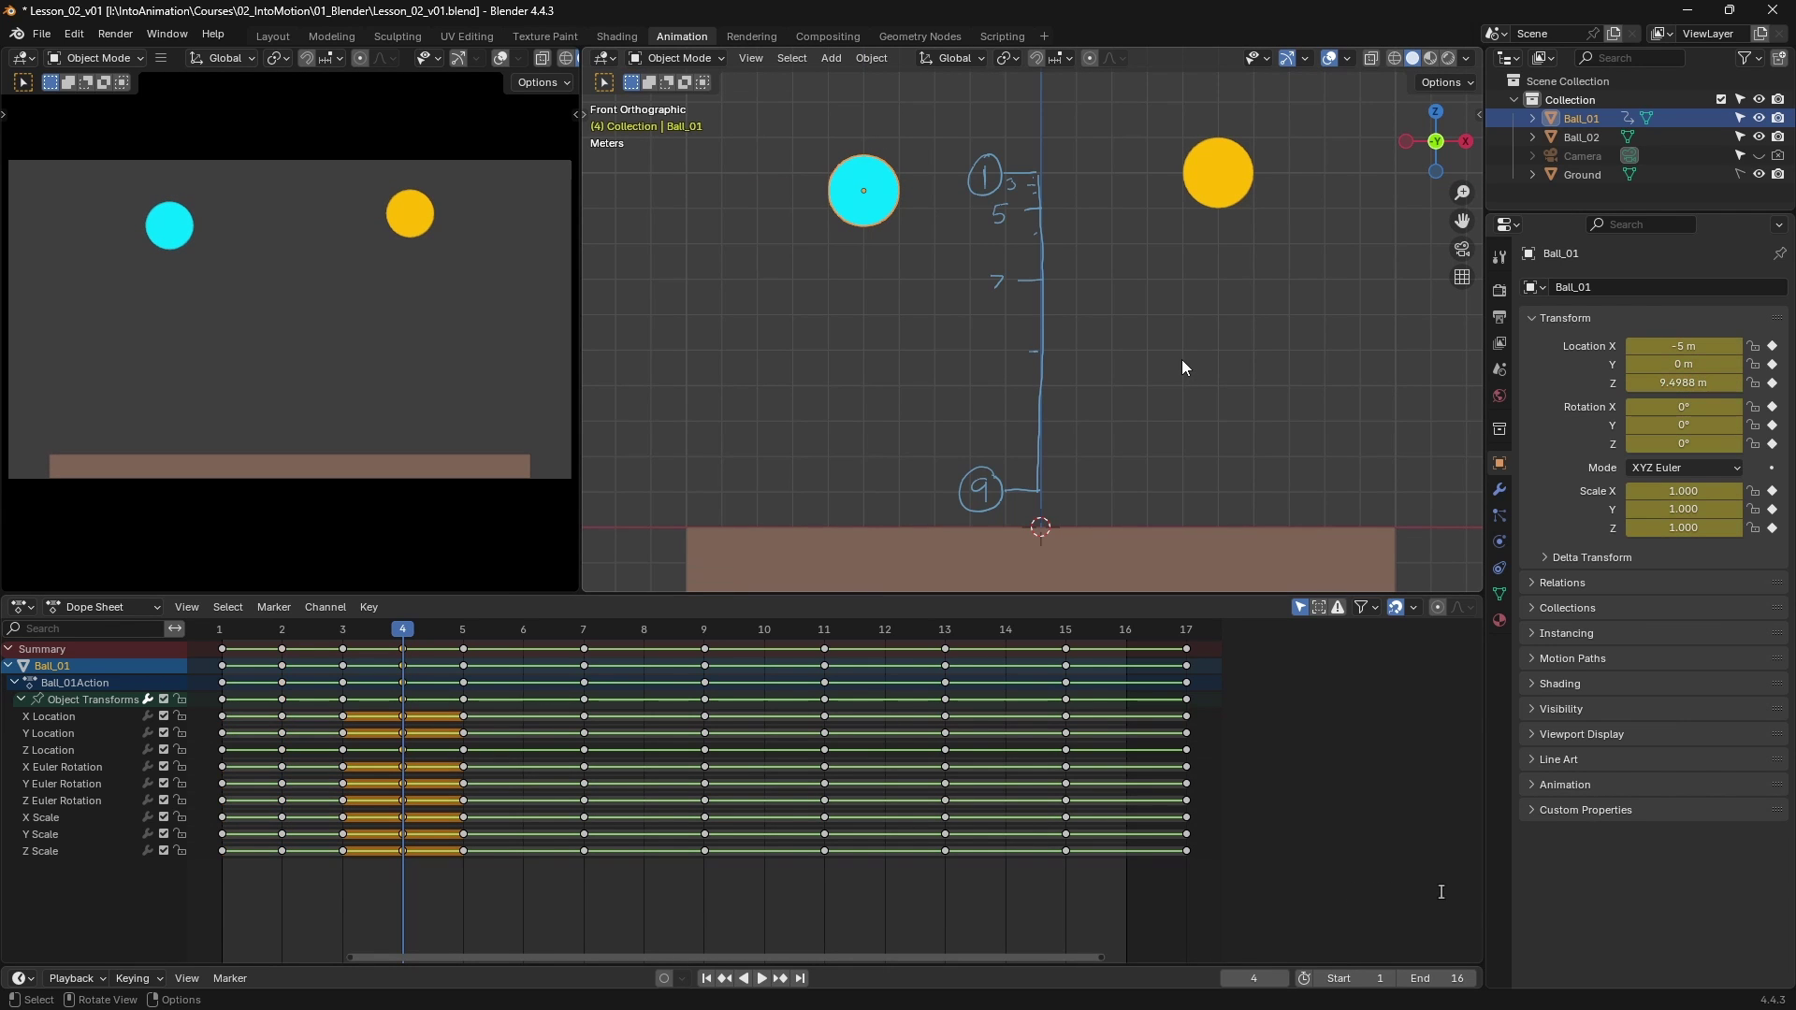
- Key the cyan ball at Z 8.2853 m on frame 6 and Z 4.9877 m on frame 8
{"action": "left_click", "coordinate": [522, 631]}
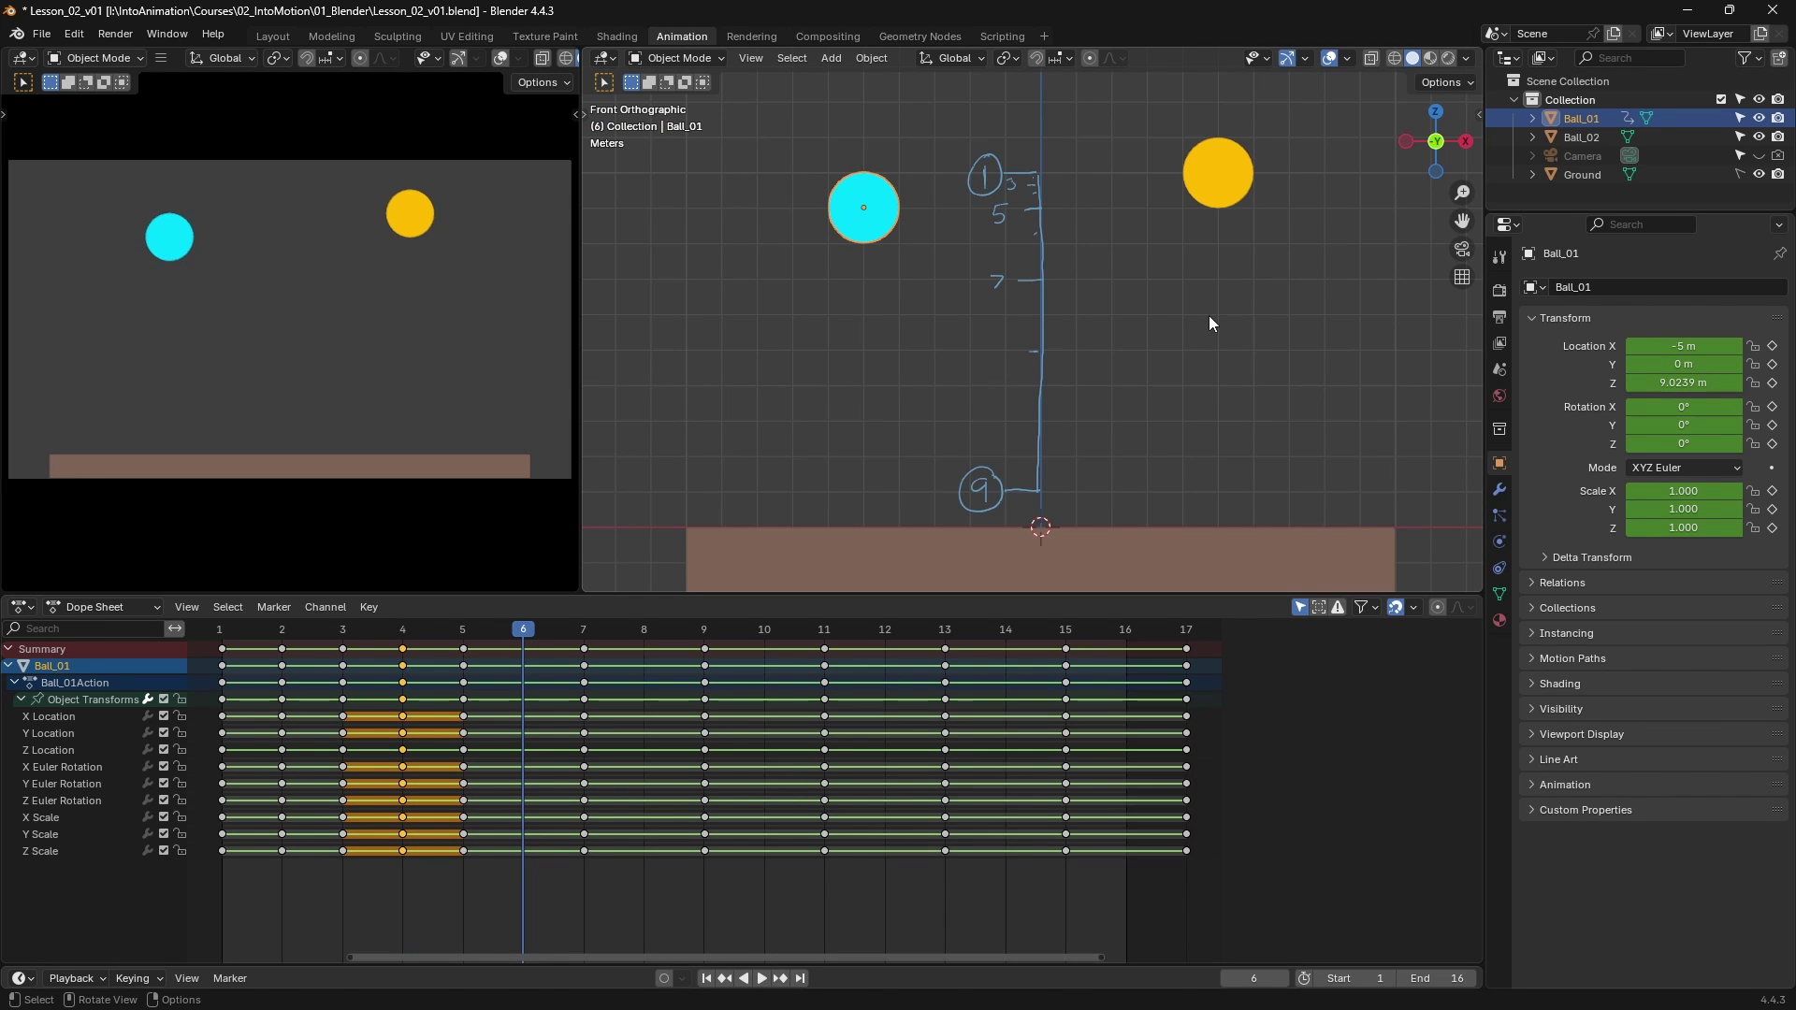
{"action": "key", "text": "g"}
{"action": "key", "text": "z"}
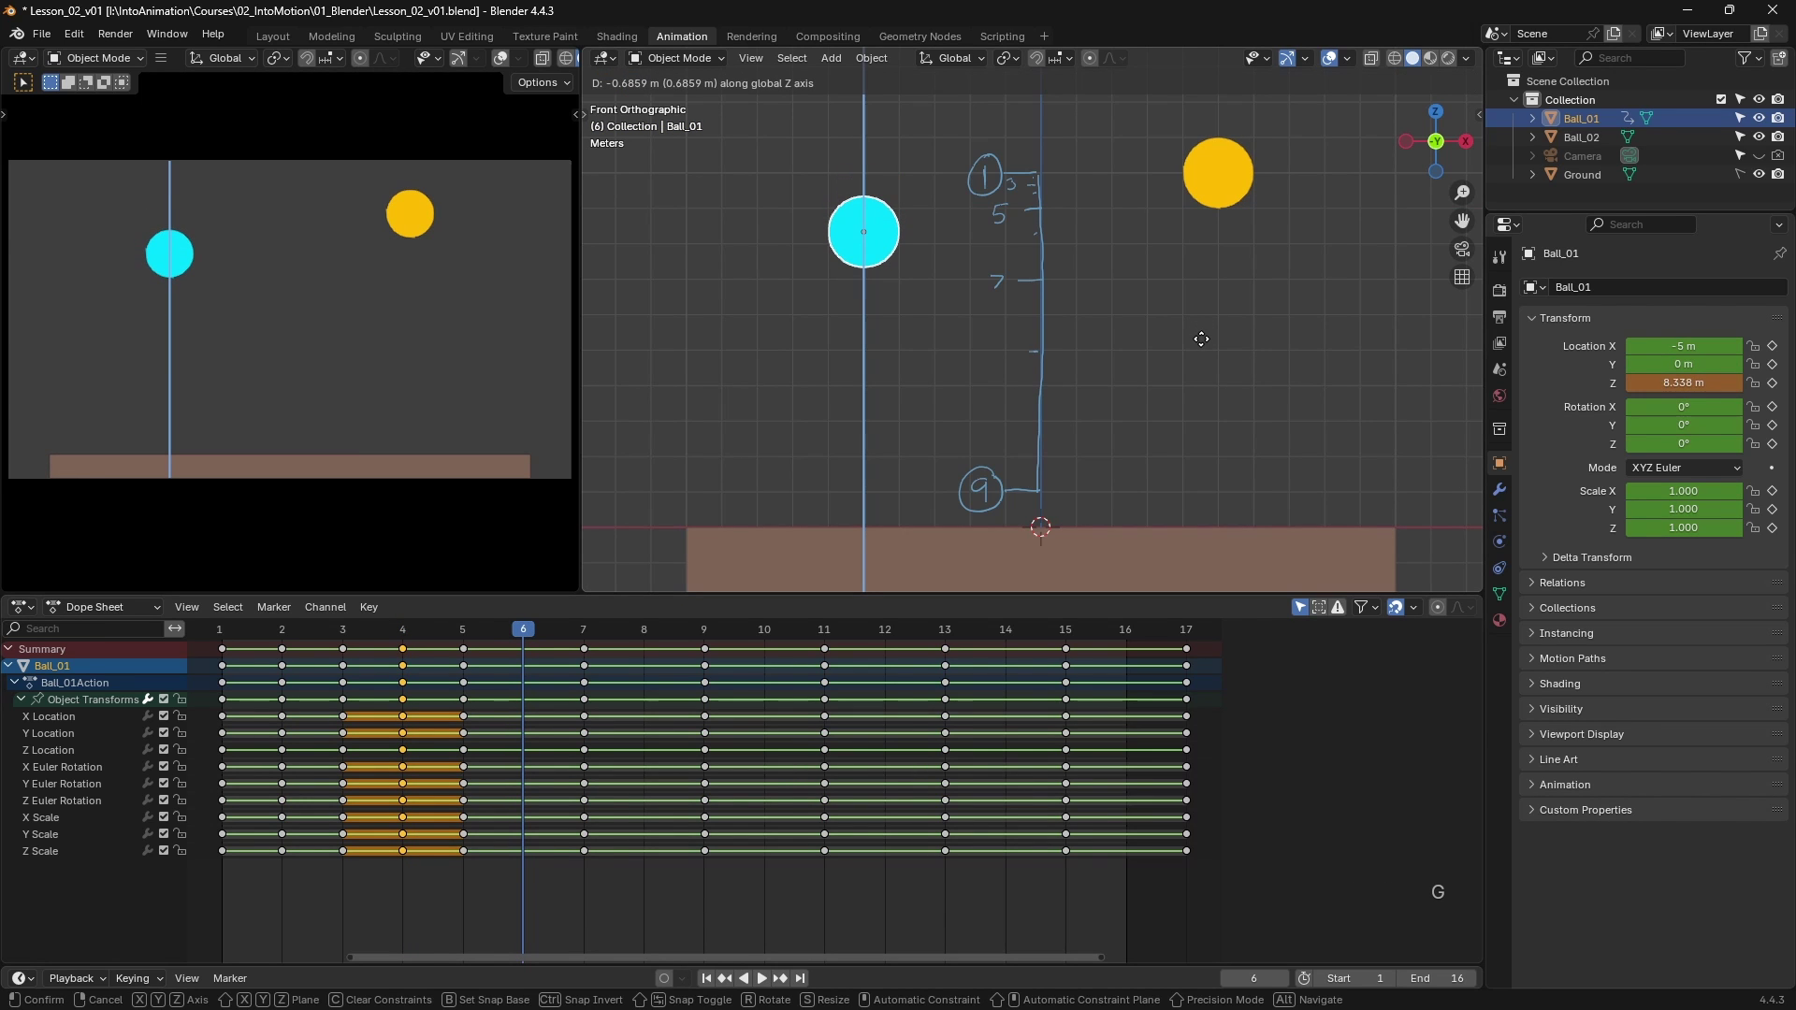
{"action": "left_click", "coordinate": [1199, 340]}
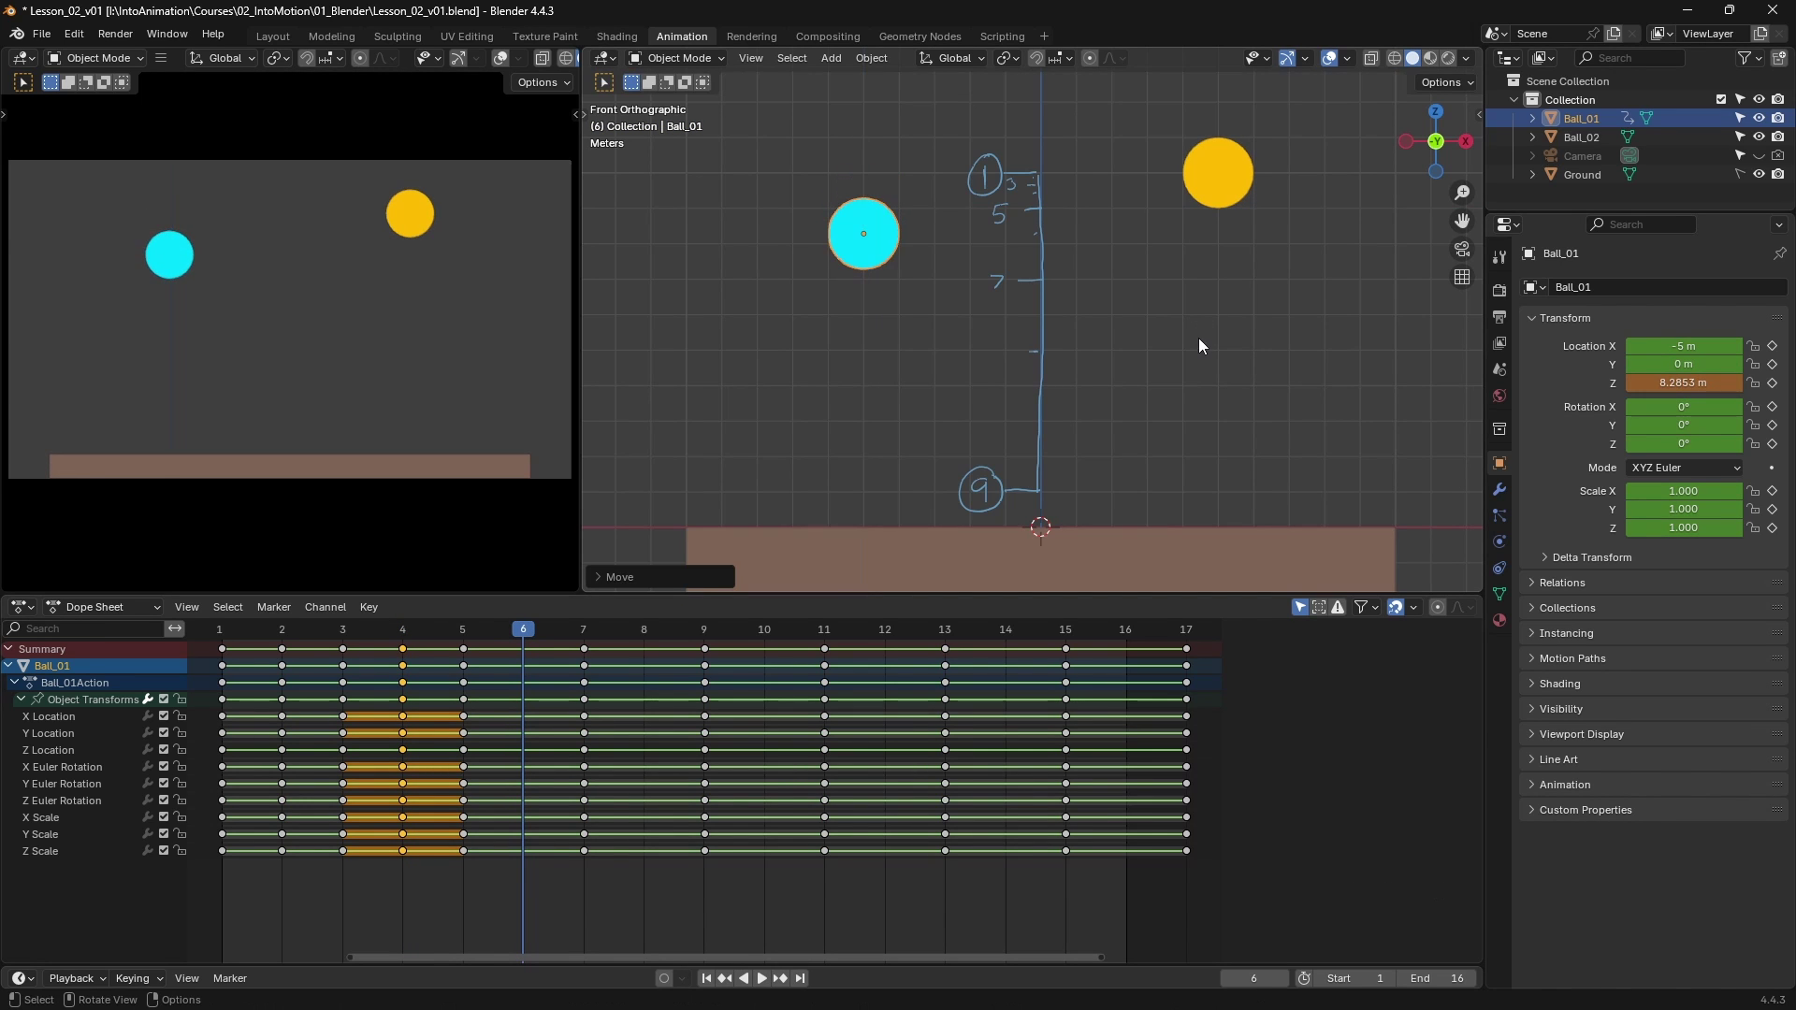
{"action": "key", "text": "i"}
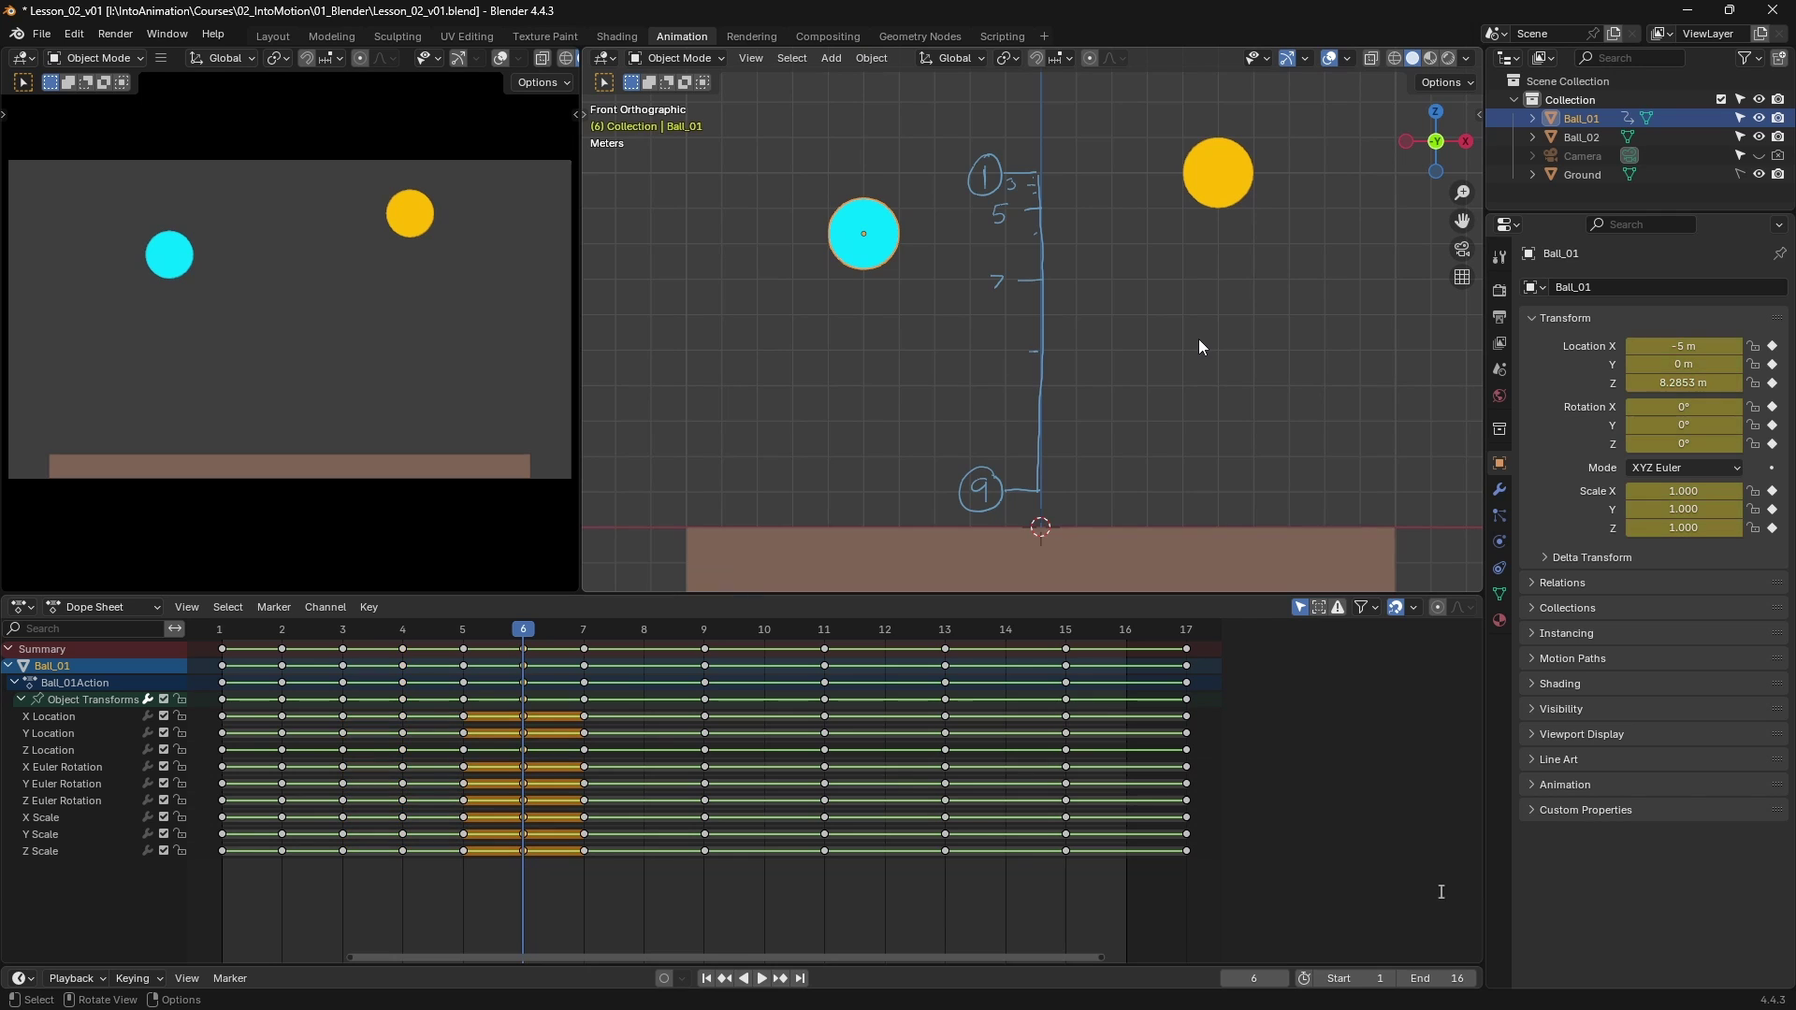
{"action": "left_click", "coordinate": [644, 632]}
{"action": "key", "text": "g"}
{"action": "key", "text": "z"}
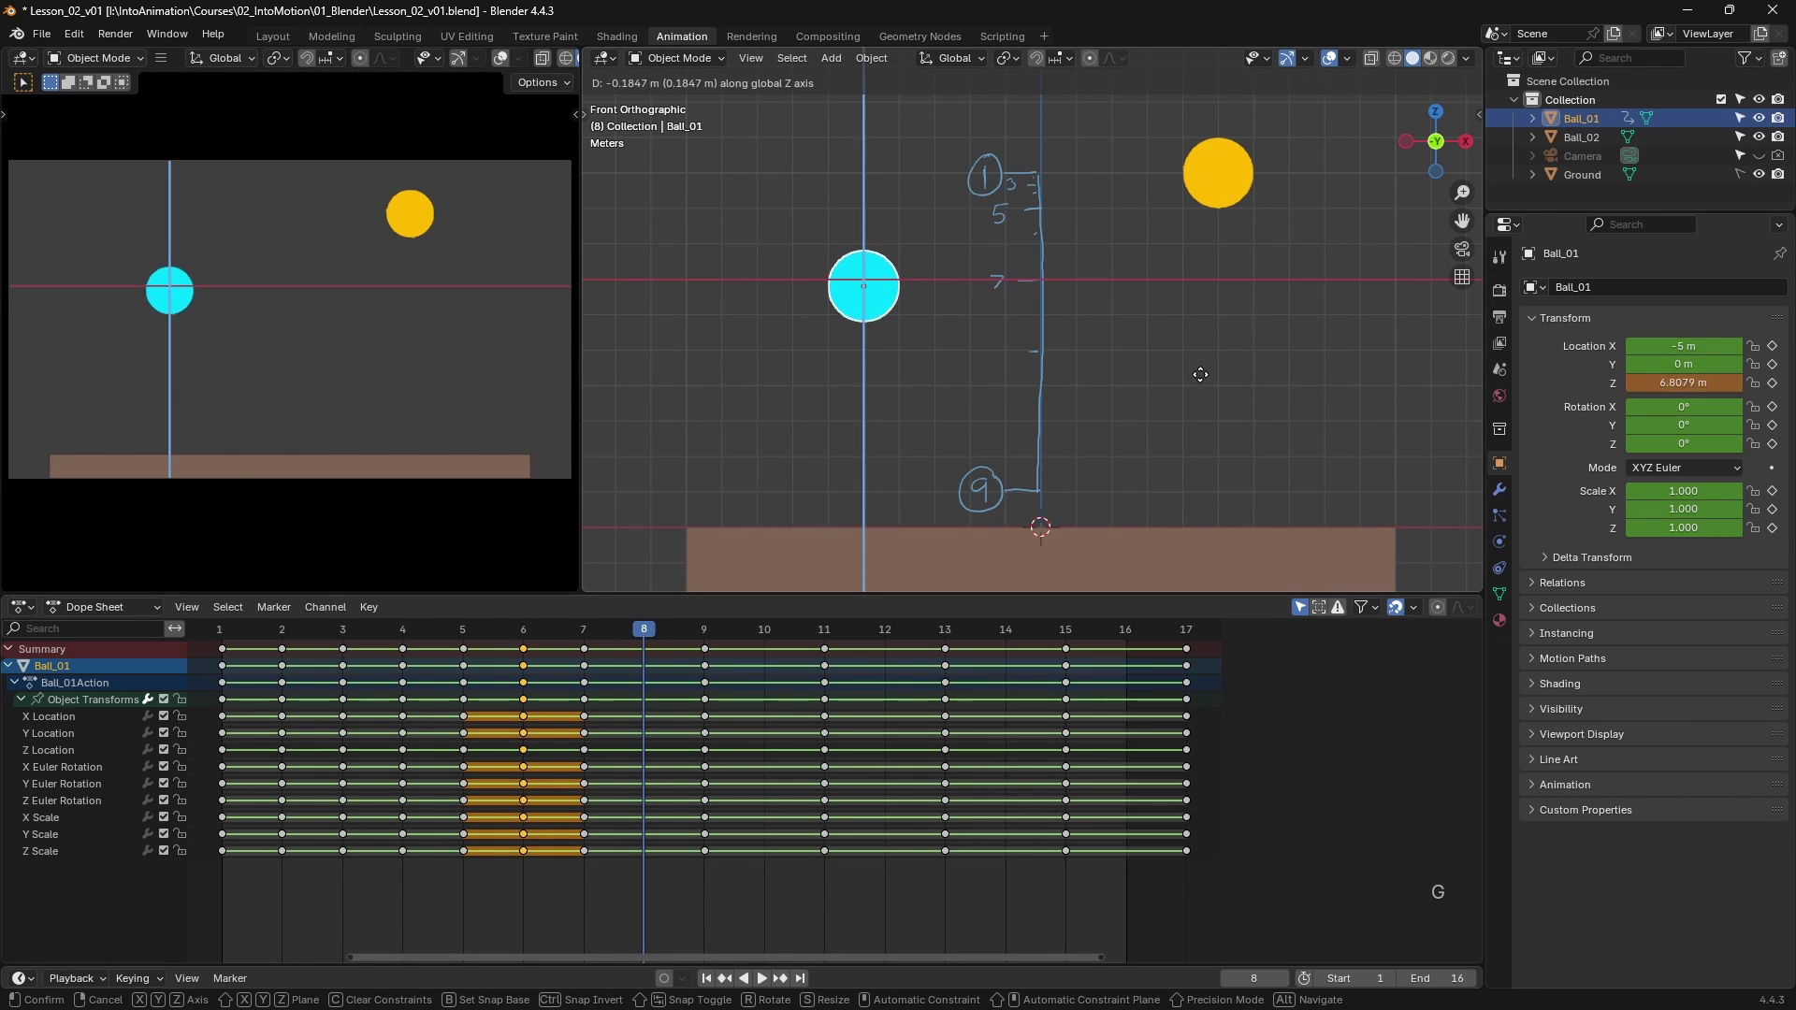
{"action": "left_click", "coordinate": [1181, 436]}
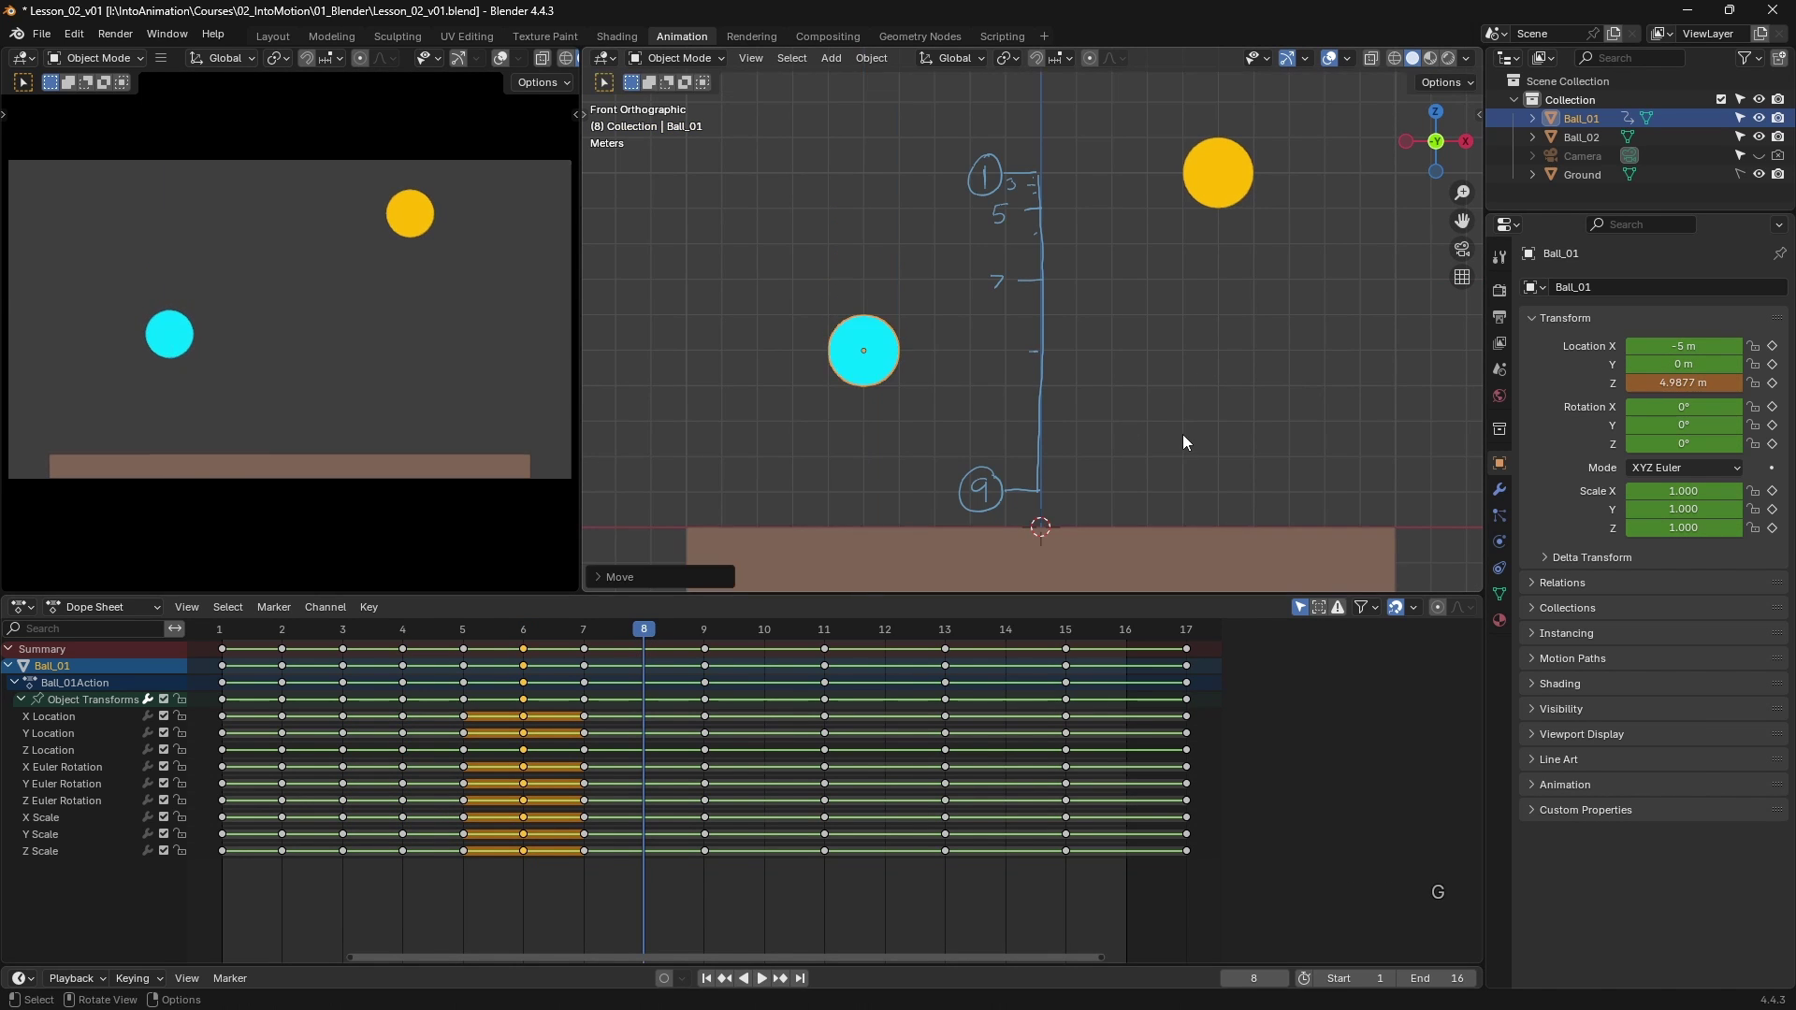
{"action": "key", "text": "i"}
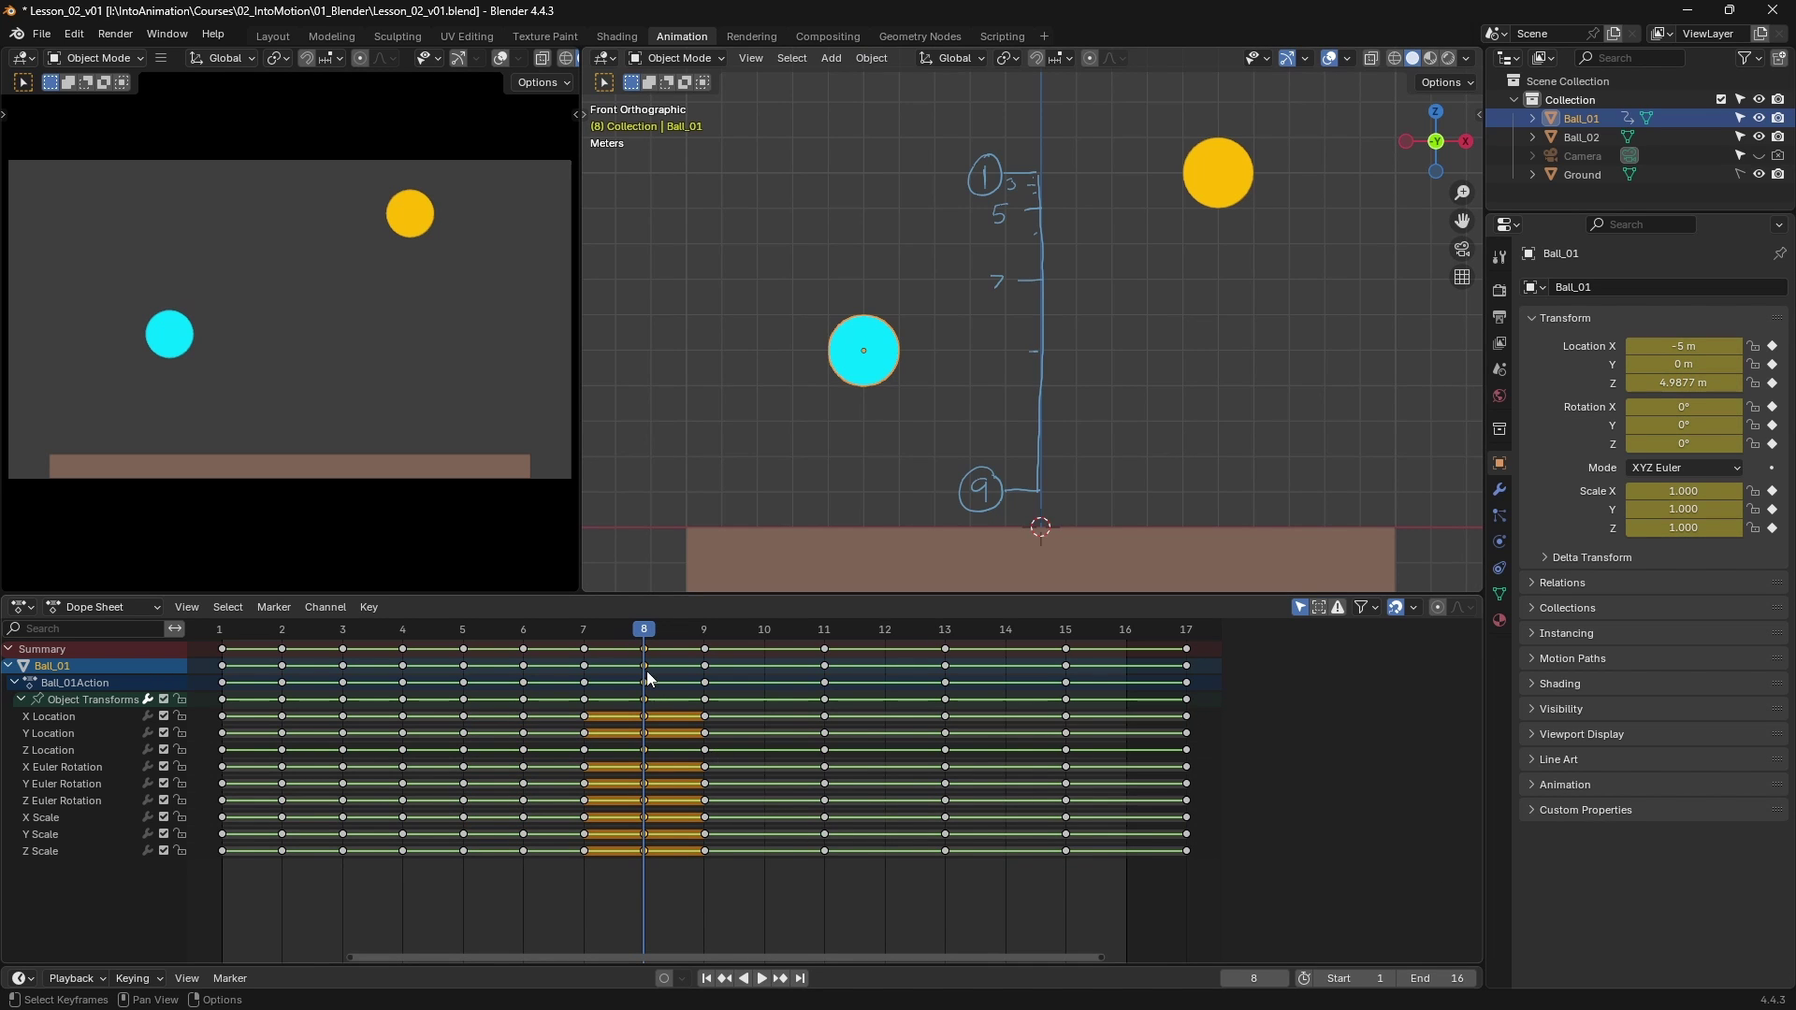
- Duplicate the frame-8 and frame-6 keys onto frames 10 and 12
{"action": "key", "text": "shift+d"}
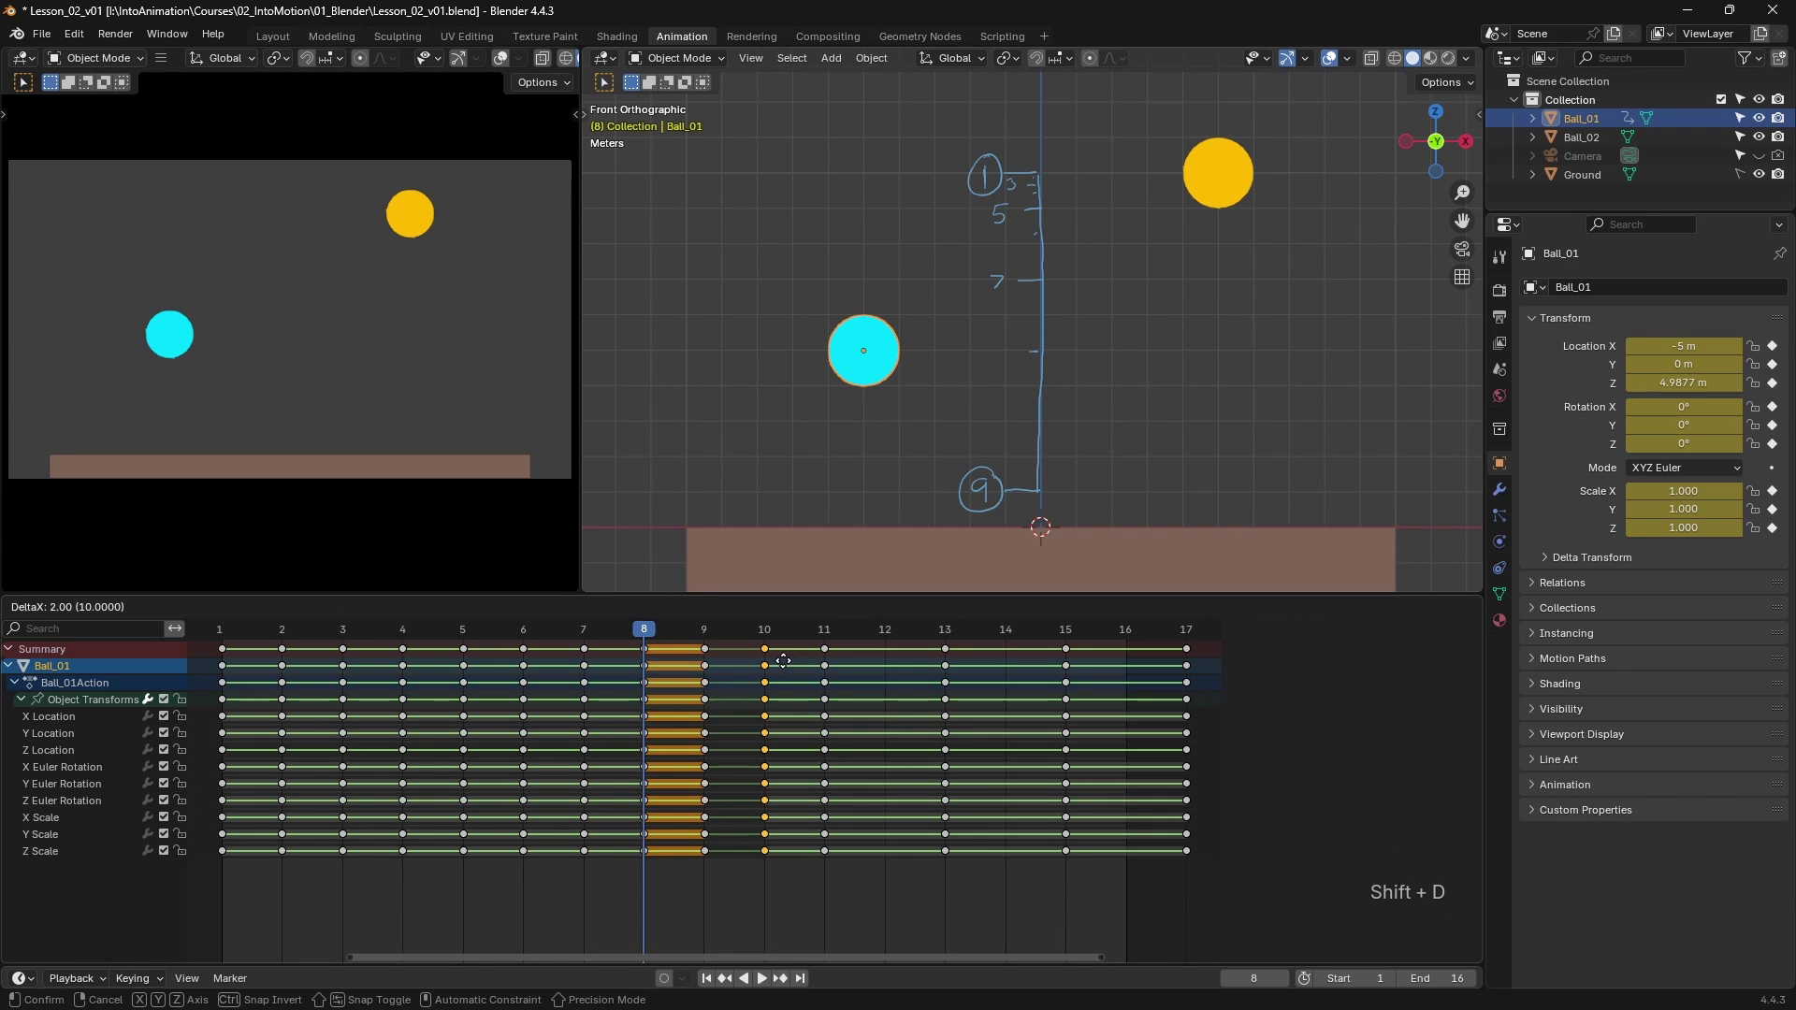
{"action": "left_click", "coordinate": [779, 659]}
{"action": "left_click", "coordinate": [525, 663]}
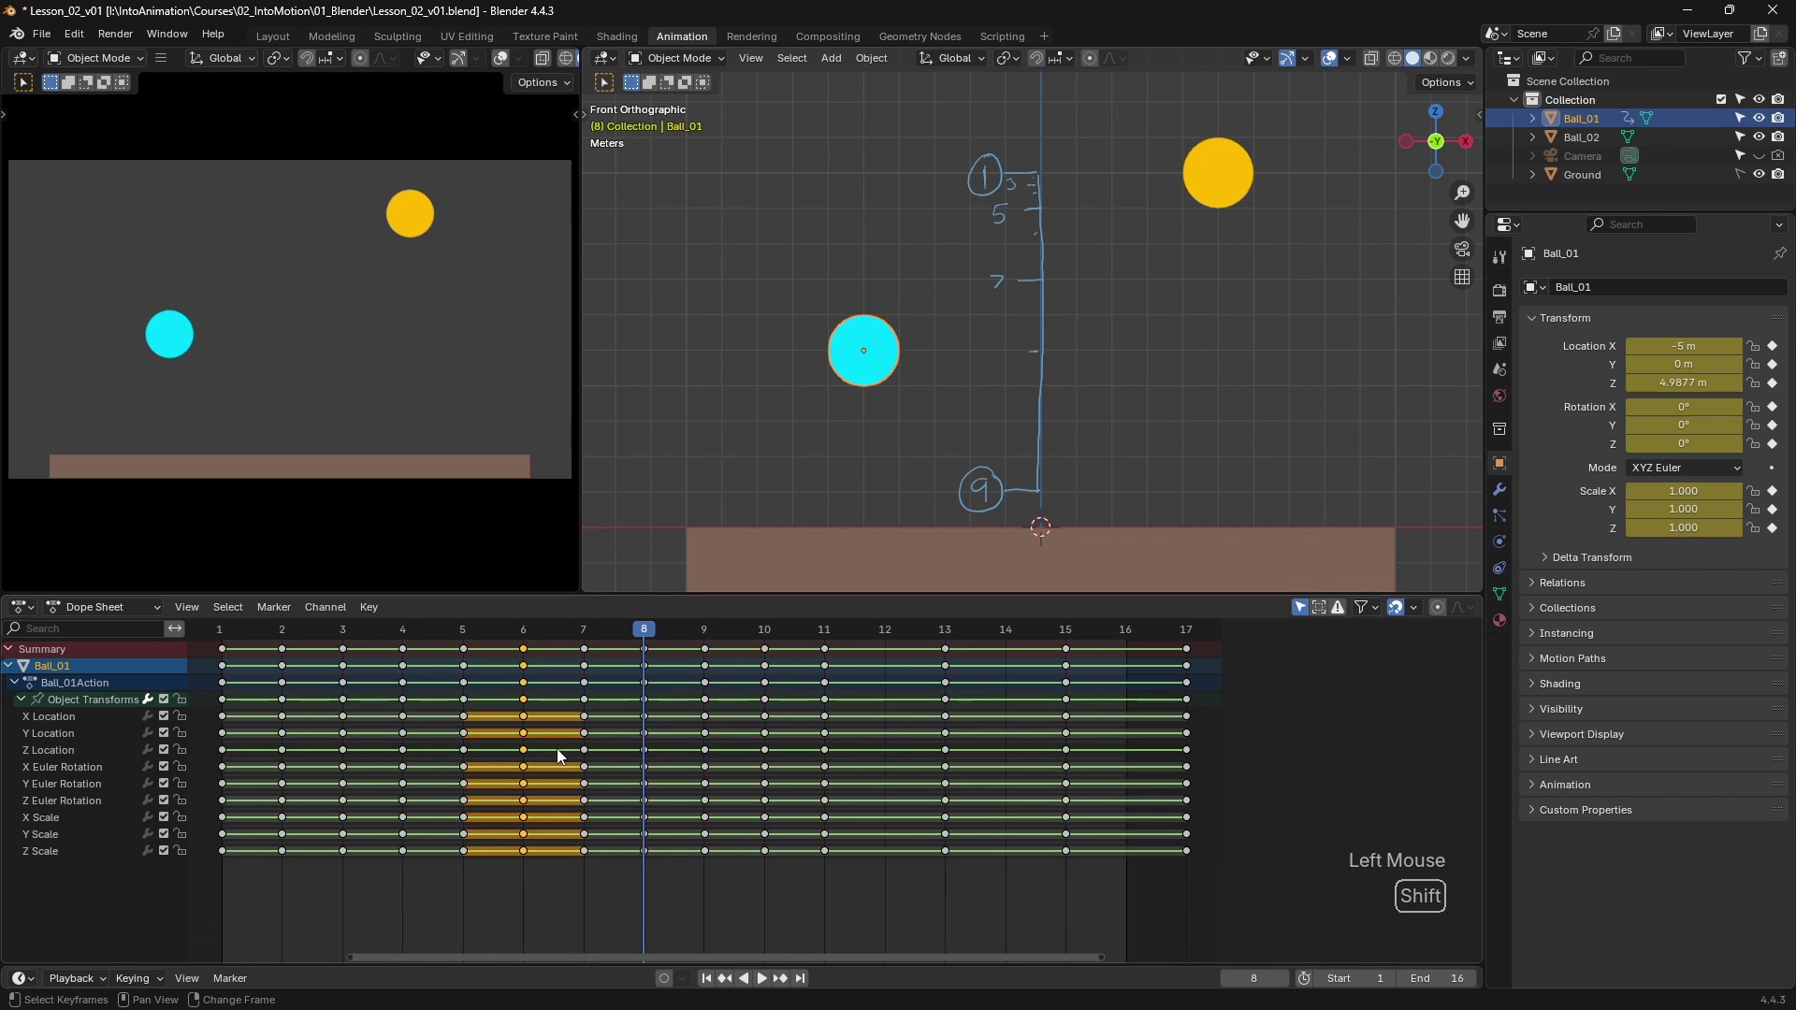
{"action": "key", "text": "shift+d"}
{"action": "left_click", "coordinate": [871, 686]}
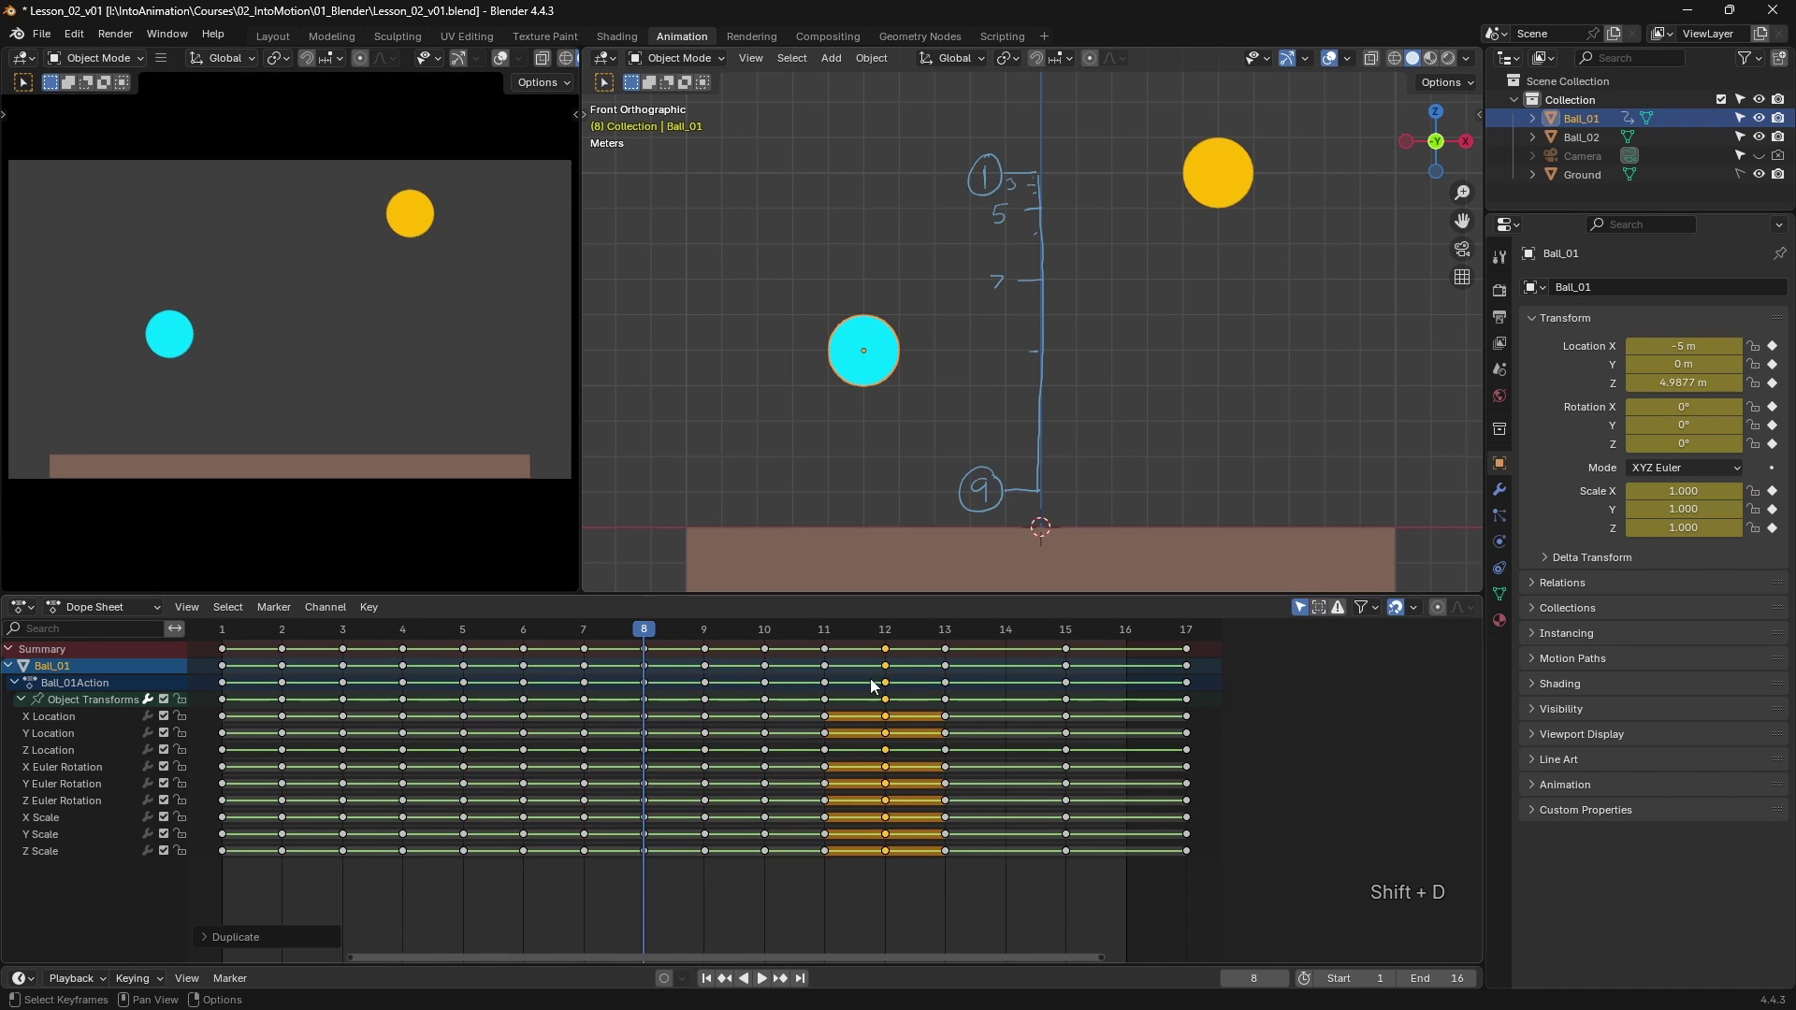
- Duplicate the frame-4 and frame-2 keys onto frames 14 and 16, then return to frame 1
{"action": "left_click", "coordinate": [403, 665]}
{"action": "key", "text": "shift+d"}
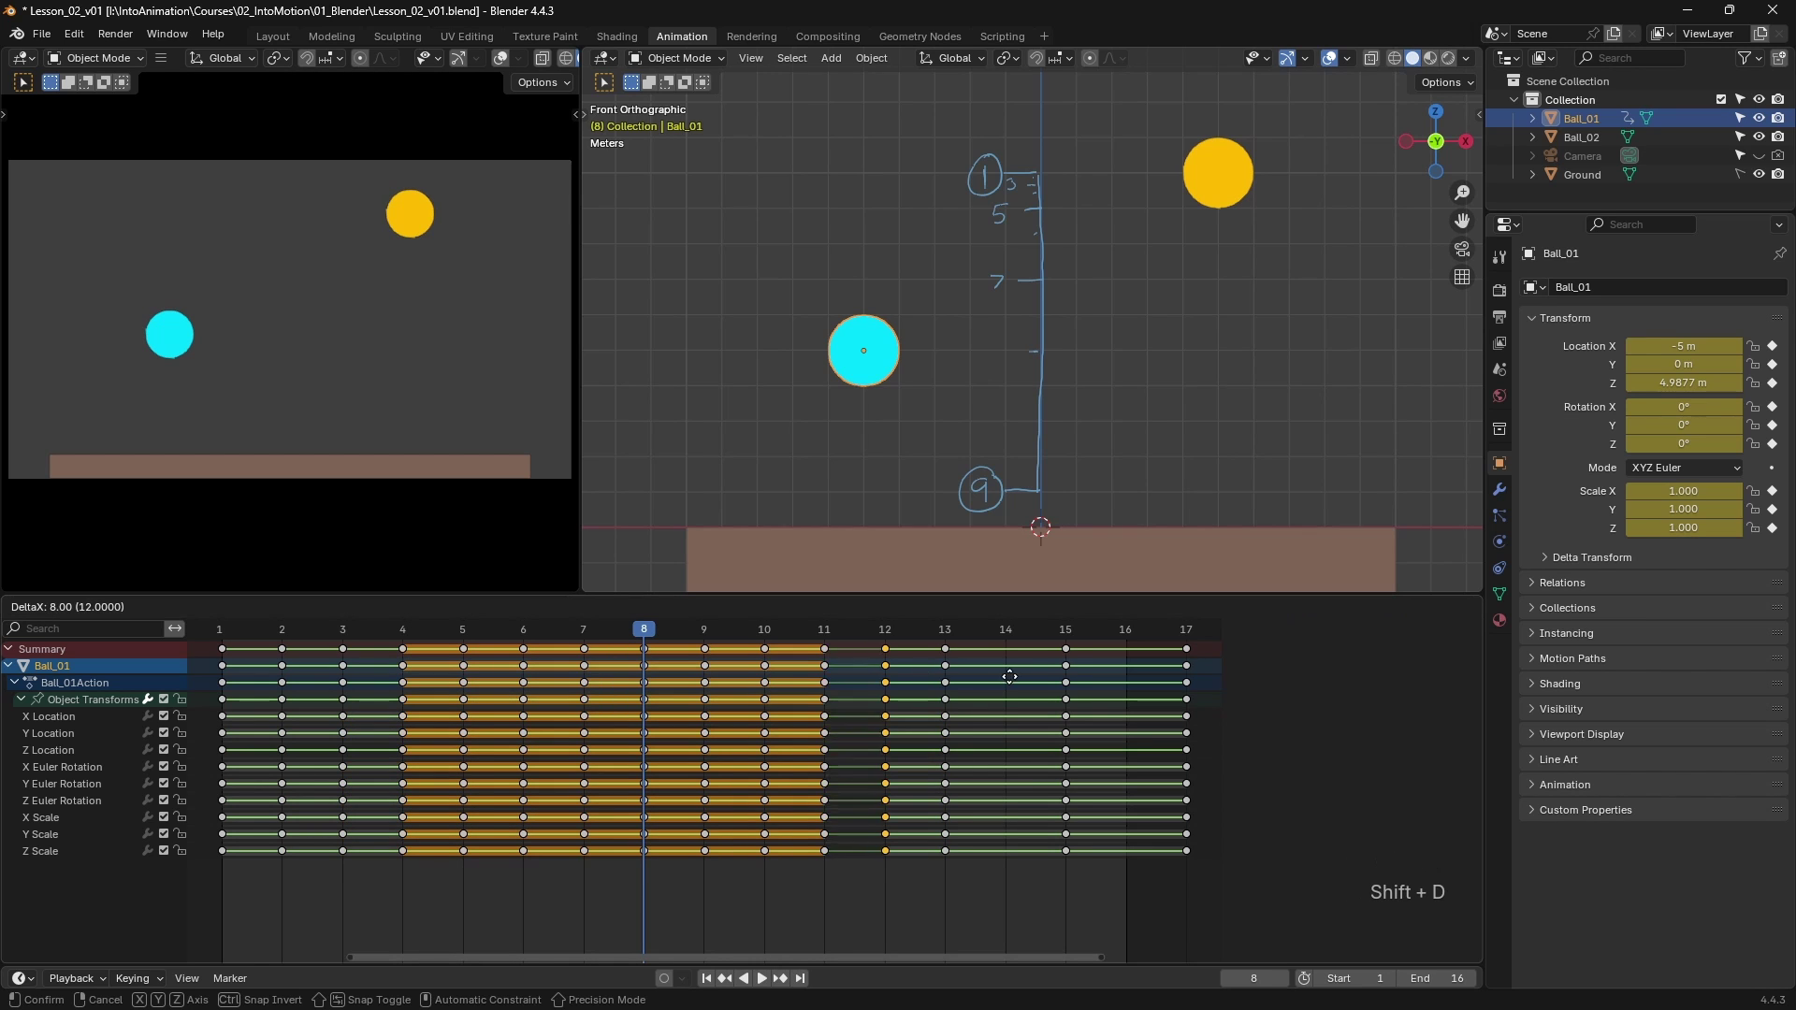
{"action": "left_click", "coordinate": [1072, 664]}
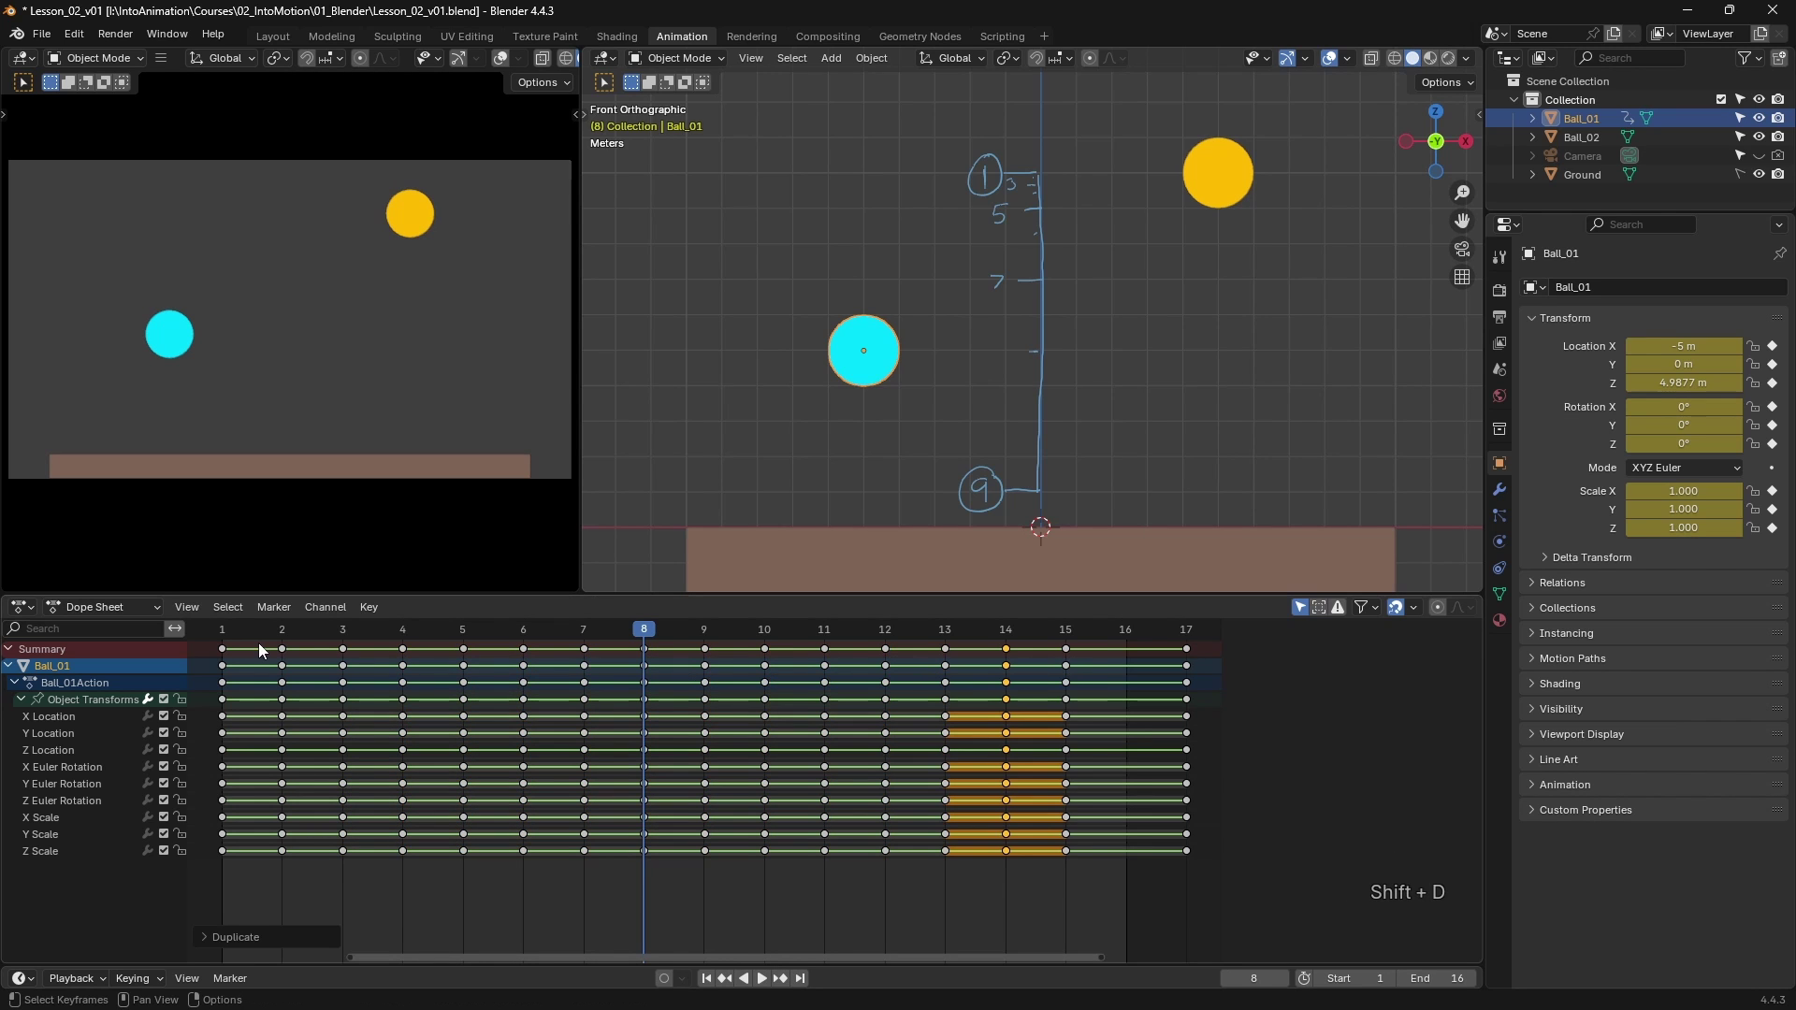
{"action": "left_click", "coordinate": [282, 650]}
{"action": "key", "text": "shift"}
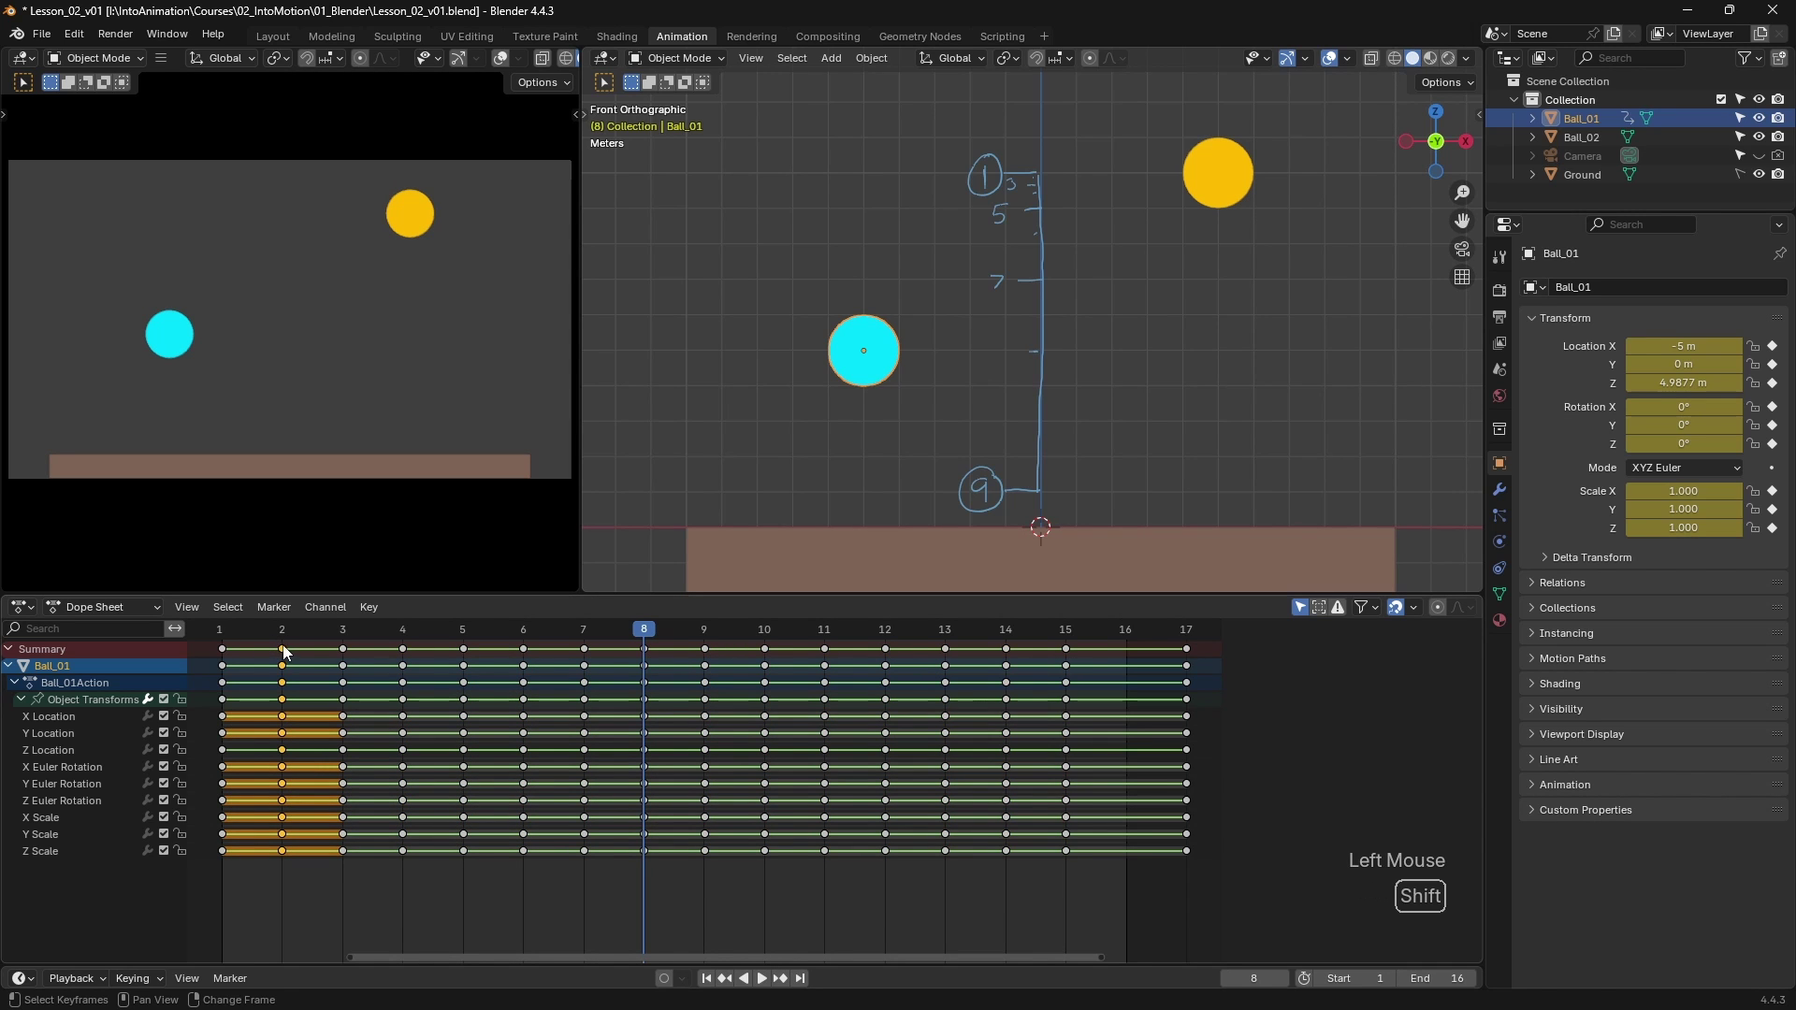
{"action": "key", "text": "shift+d"}
{"action": "left_click", "coordinate": [1127, 665]}
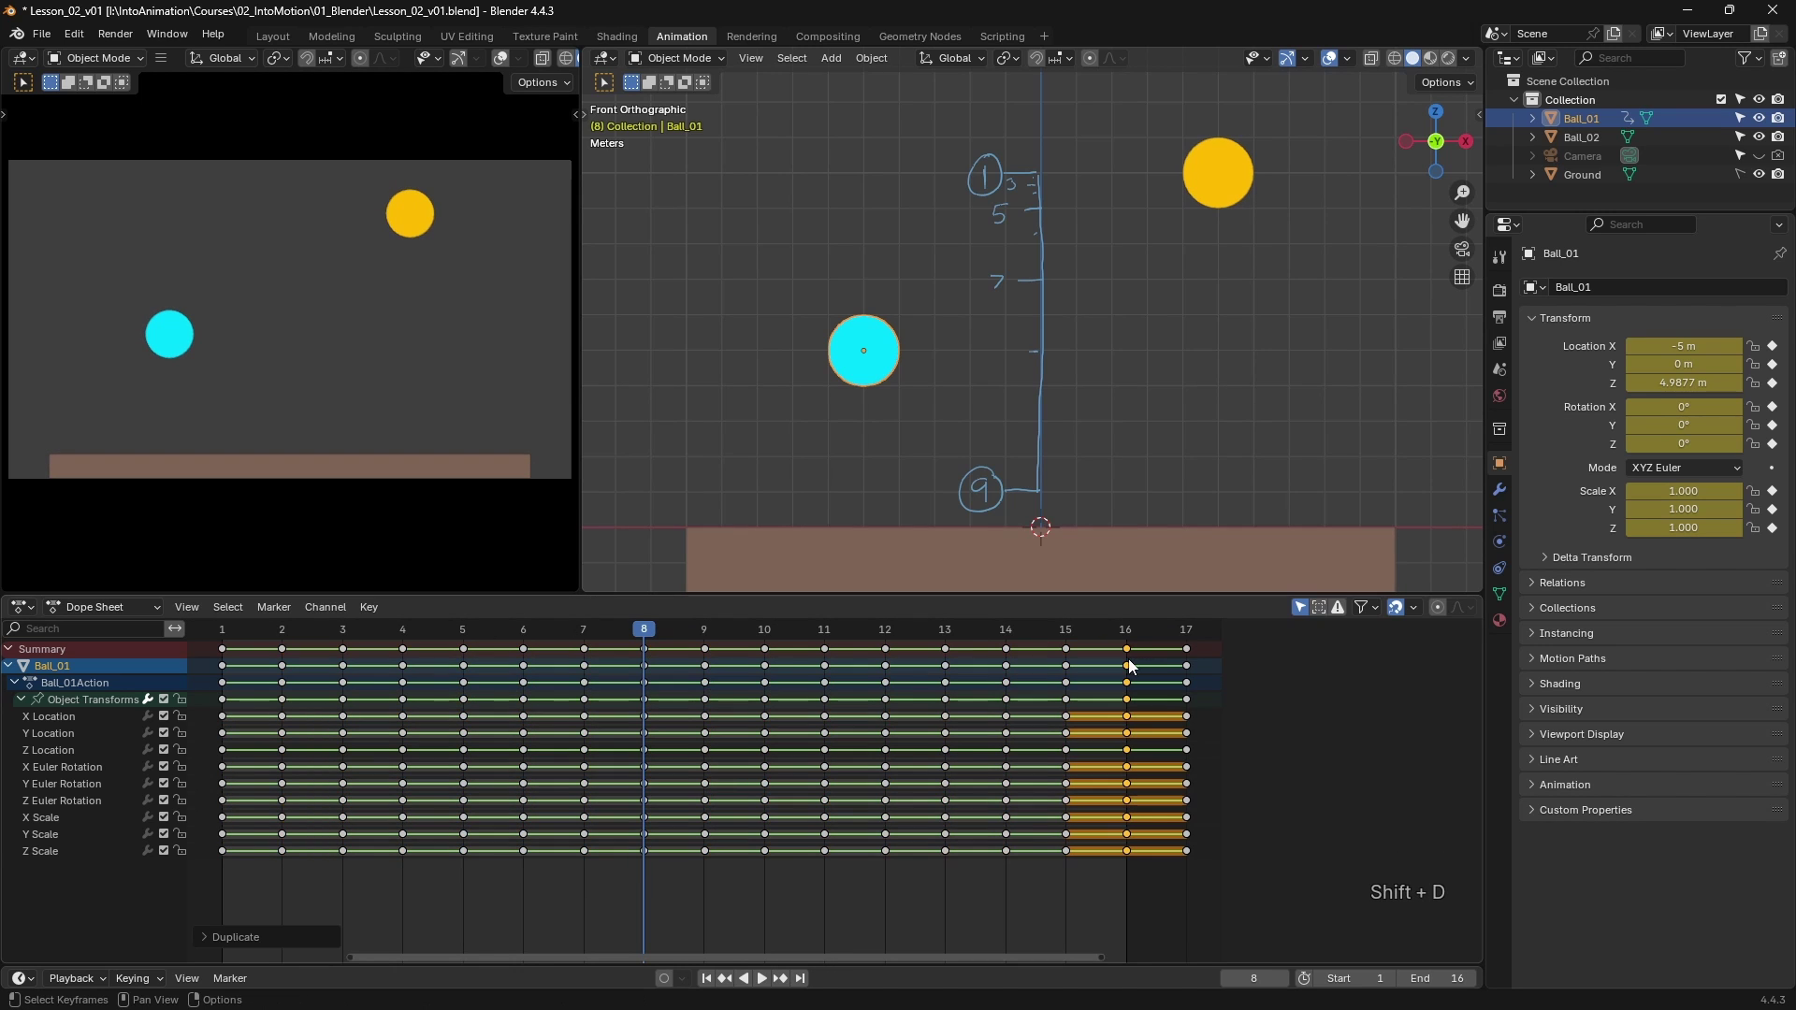
{"action": "left_click", "coordinate": [222, 630]}
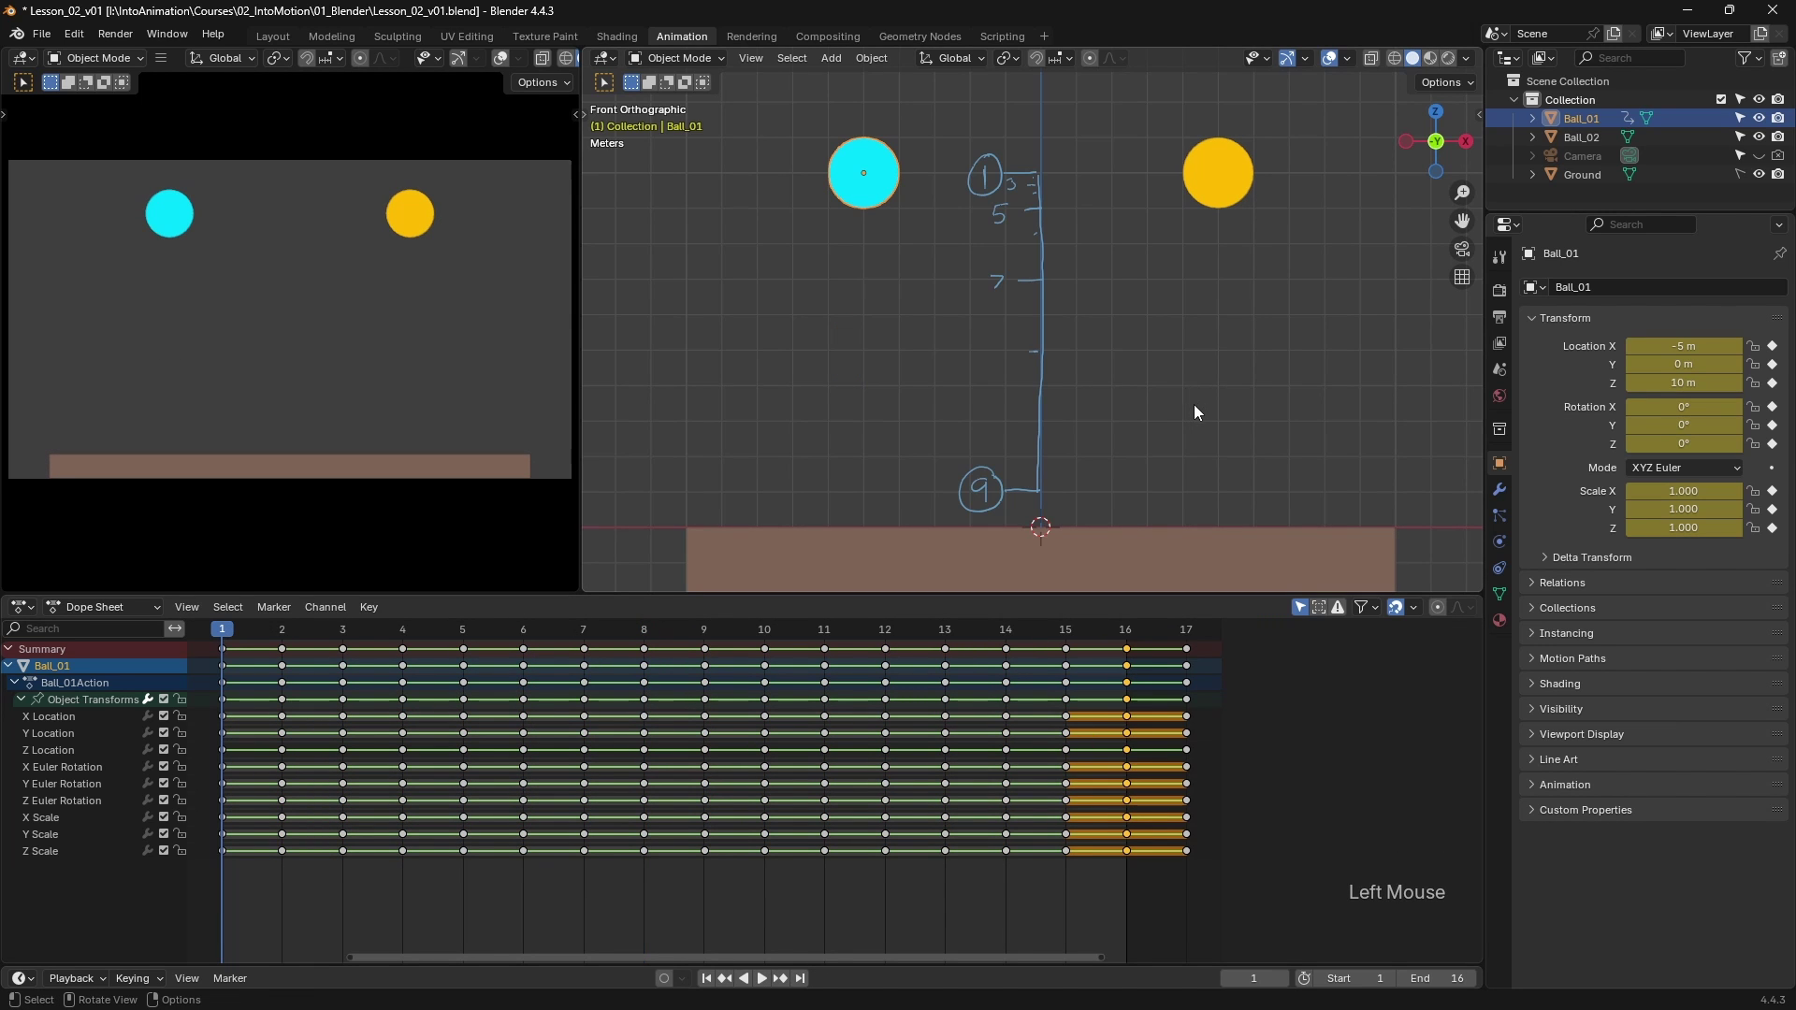
{"action": "key", "text": "space"}
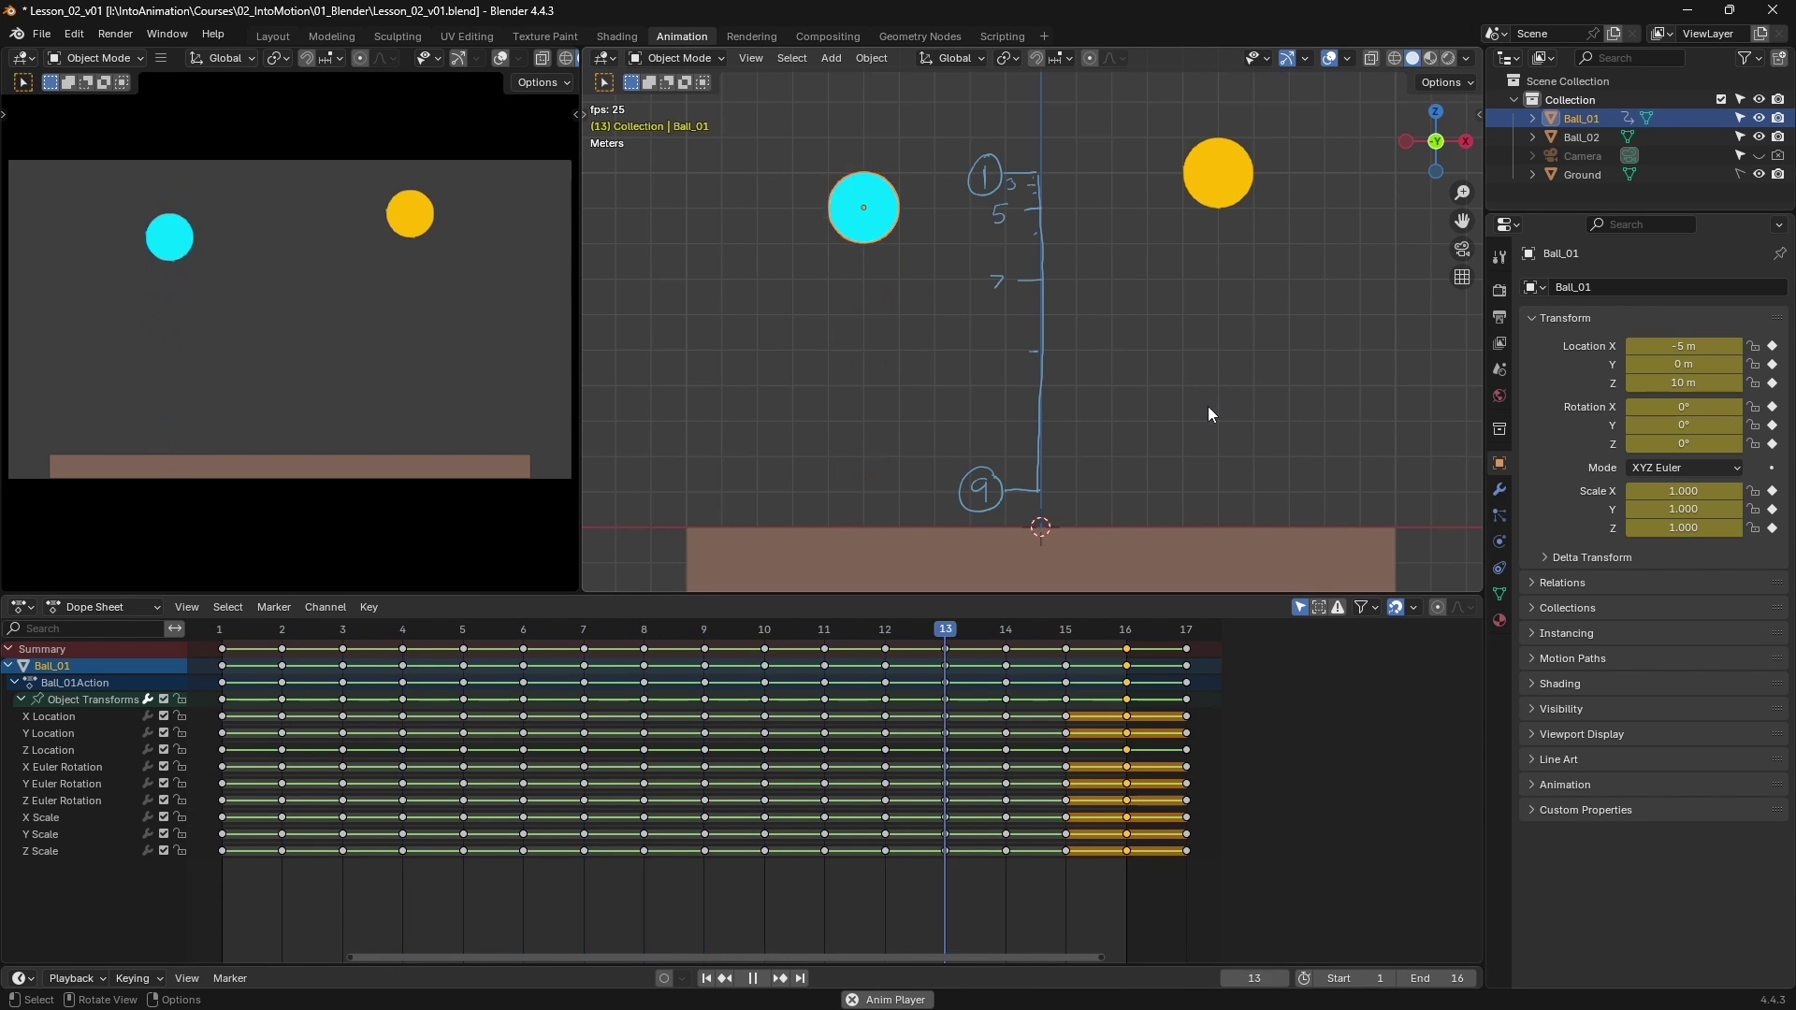
{"action": "key", "text": "space"}
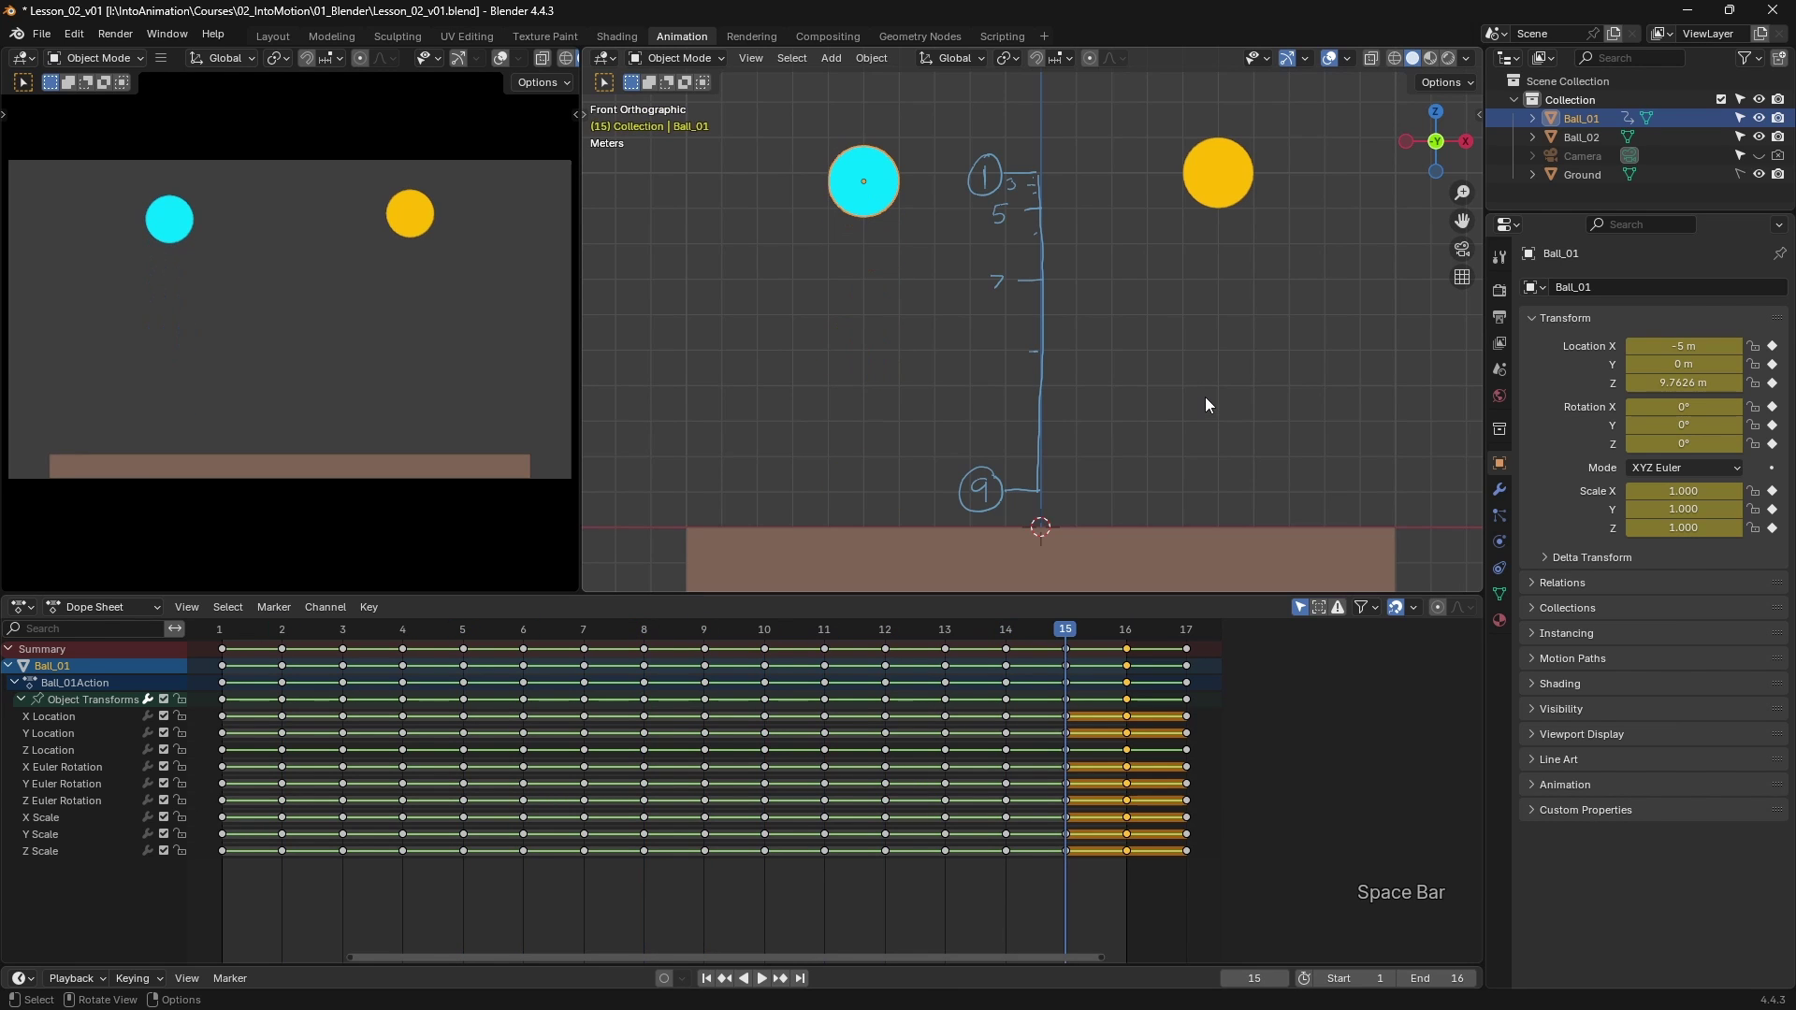
{"action": "key", "text": "shift+Left"}
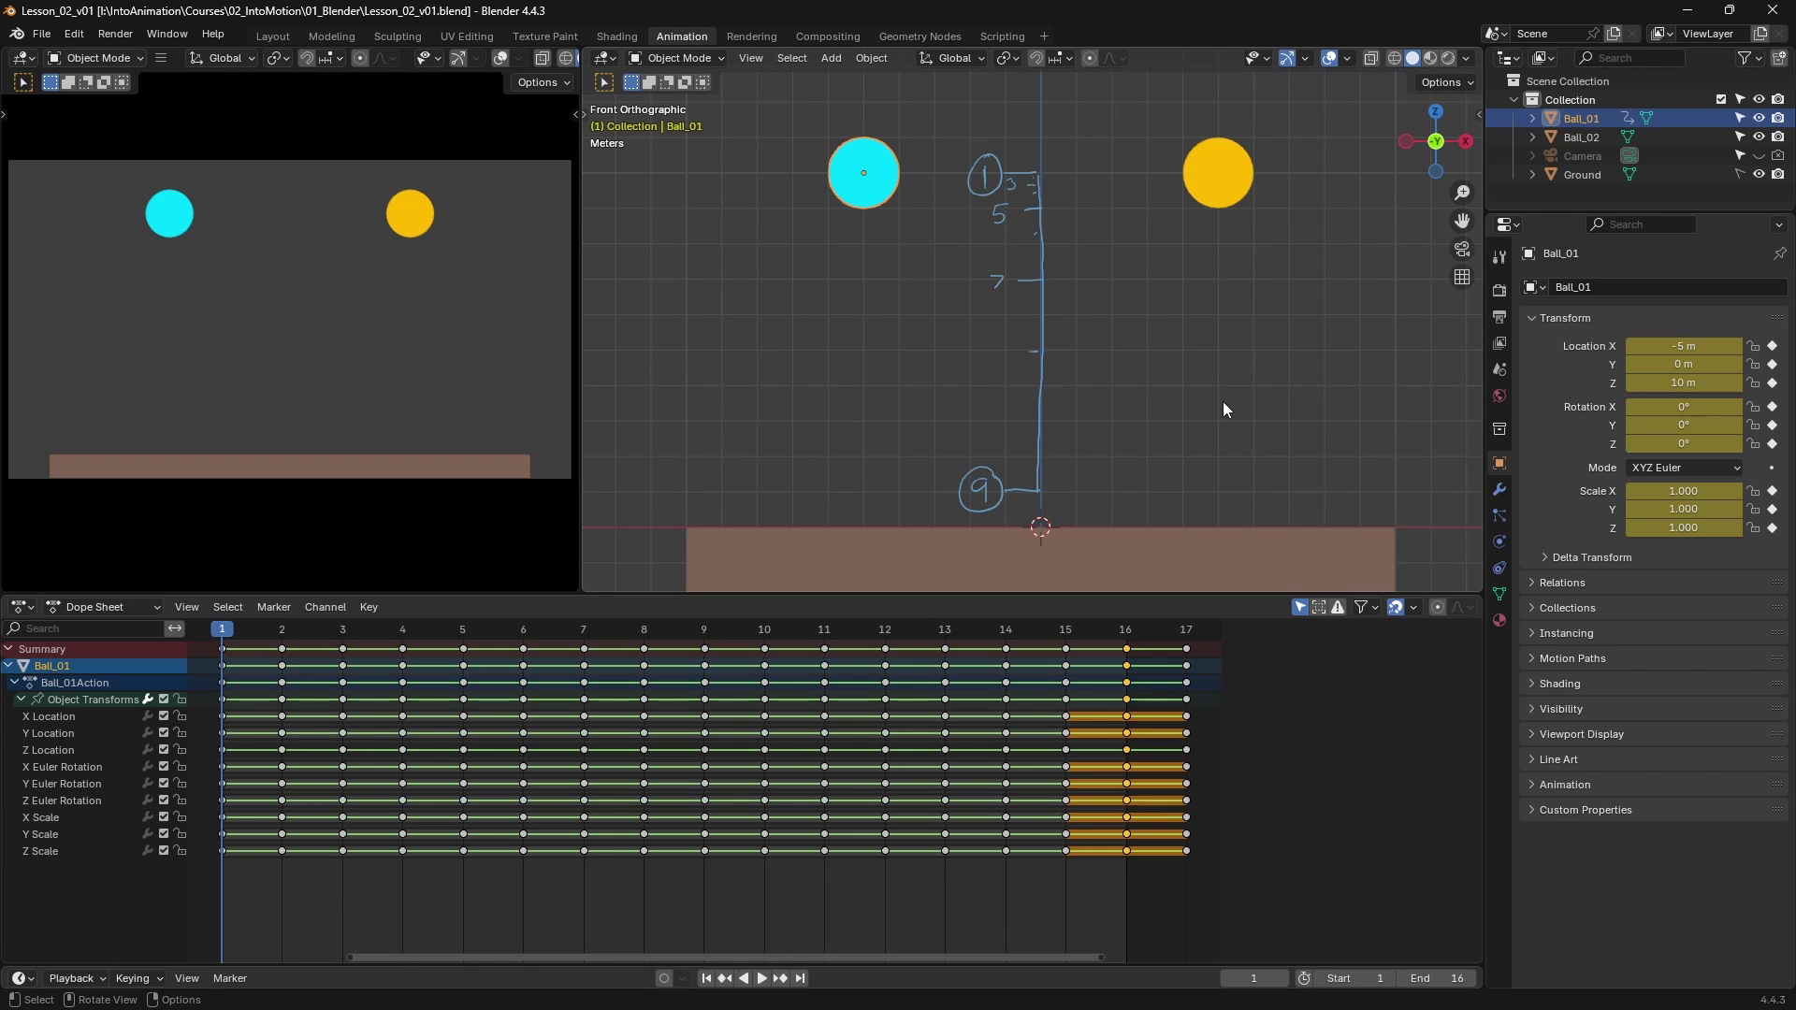
- Key the yellow ball at frame 1, then lower it near the ground and key it at frame 9
{"action": "left_click", "coordinate": [1228, 183]}
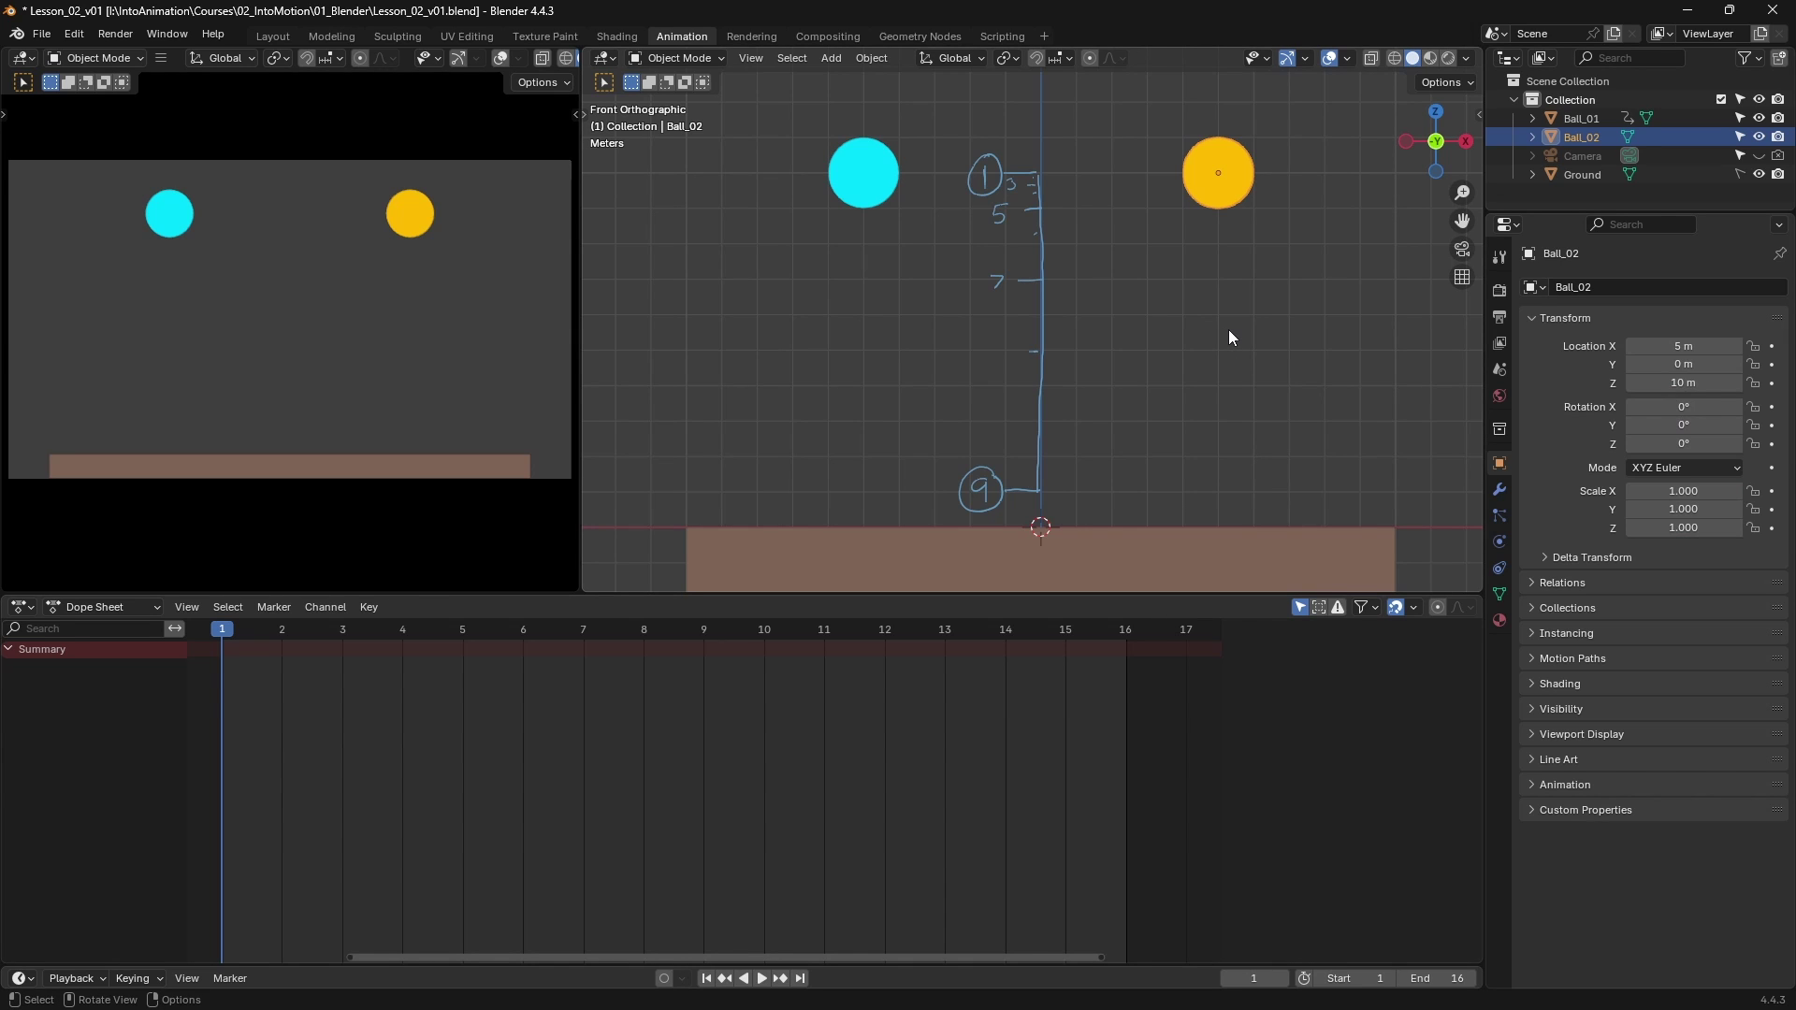
{"action": "key", "text": "i"}
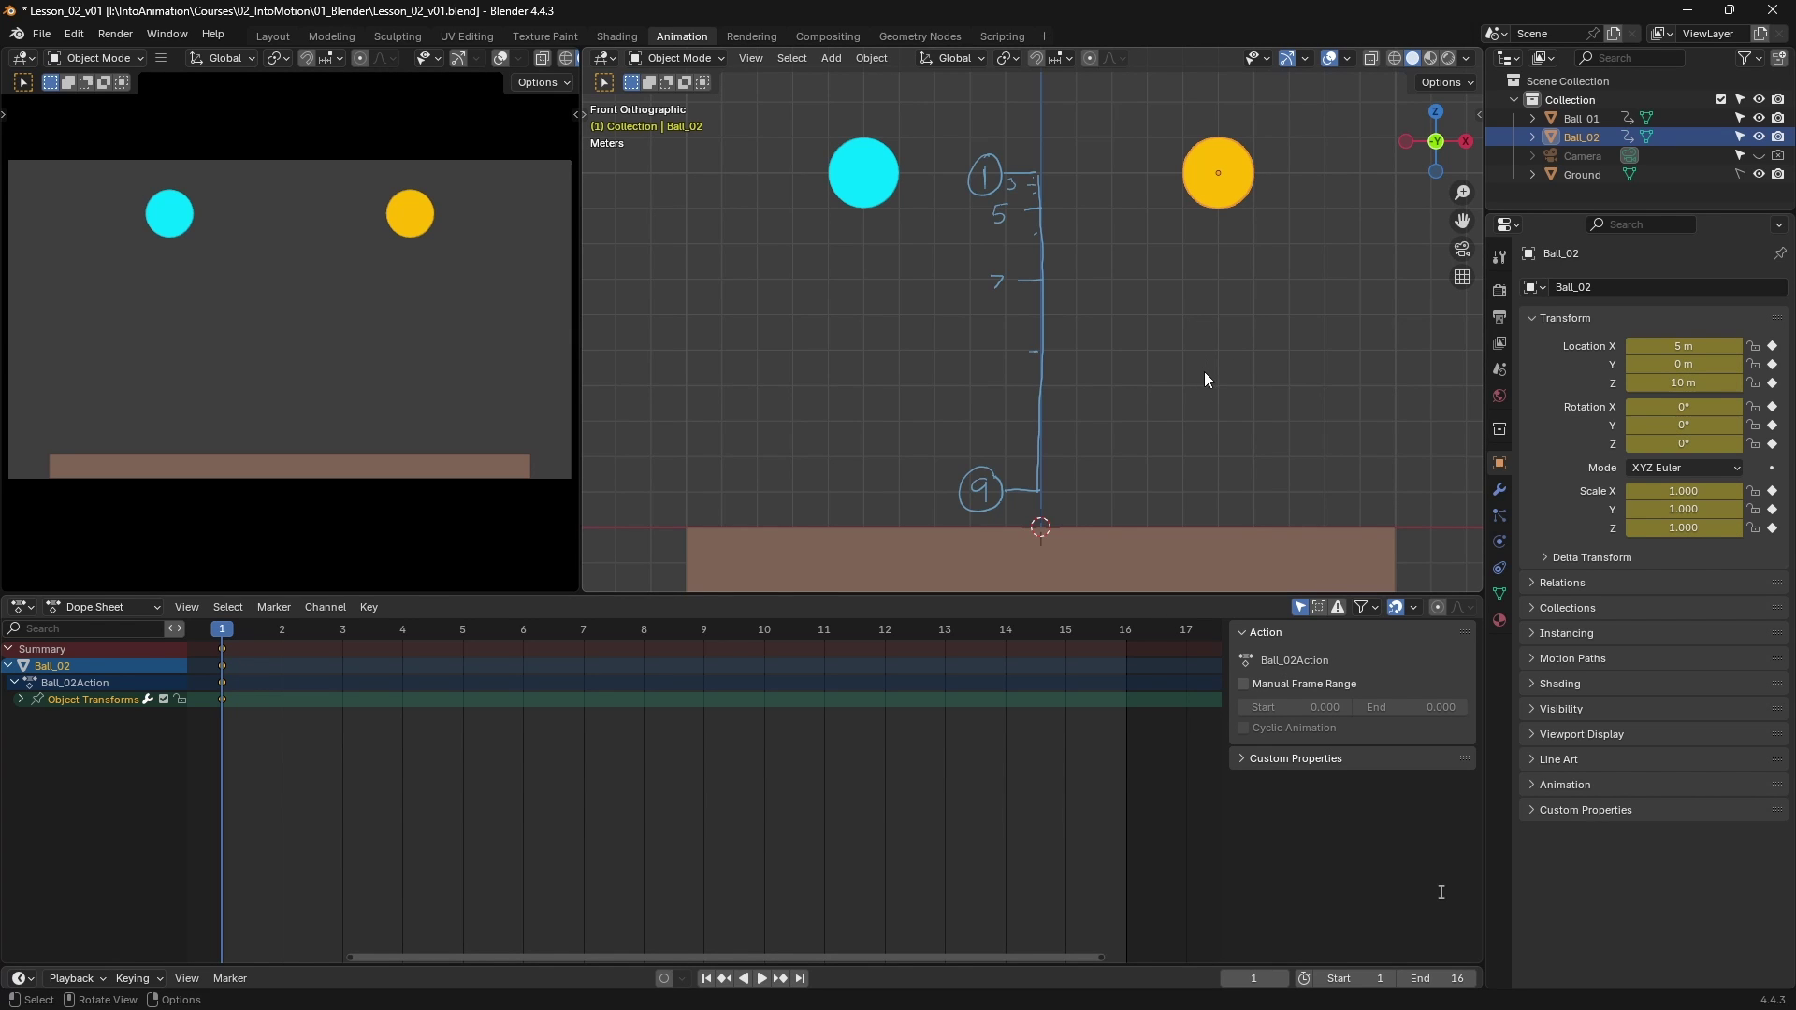
{"action": "left_click", "coordinate": [703, 632]}
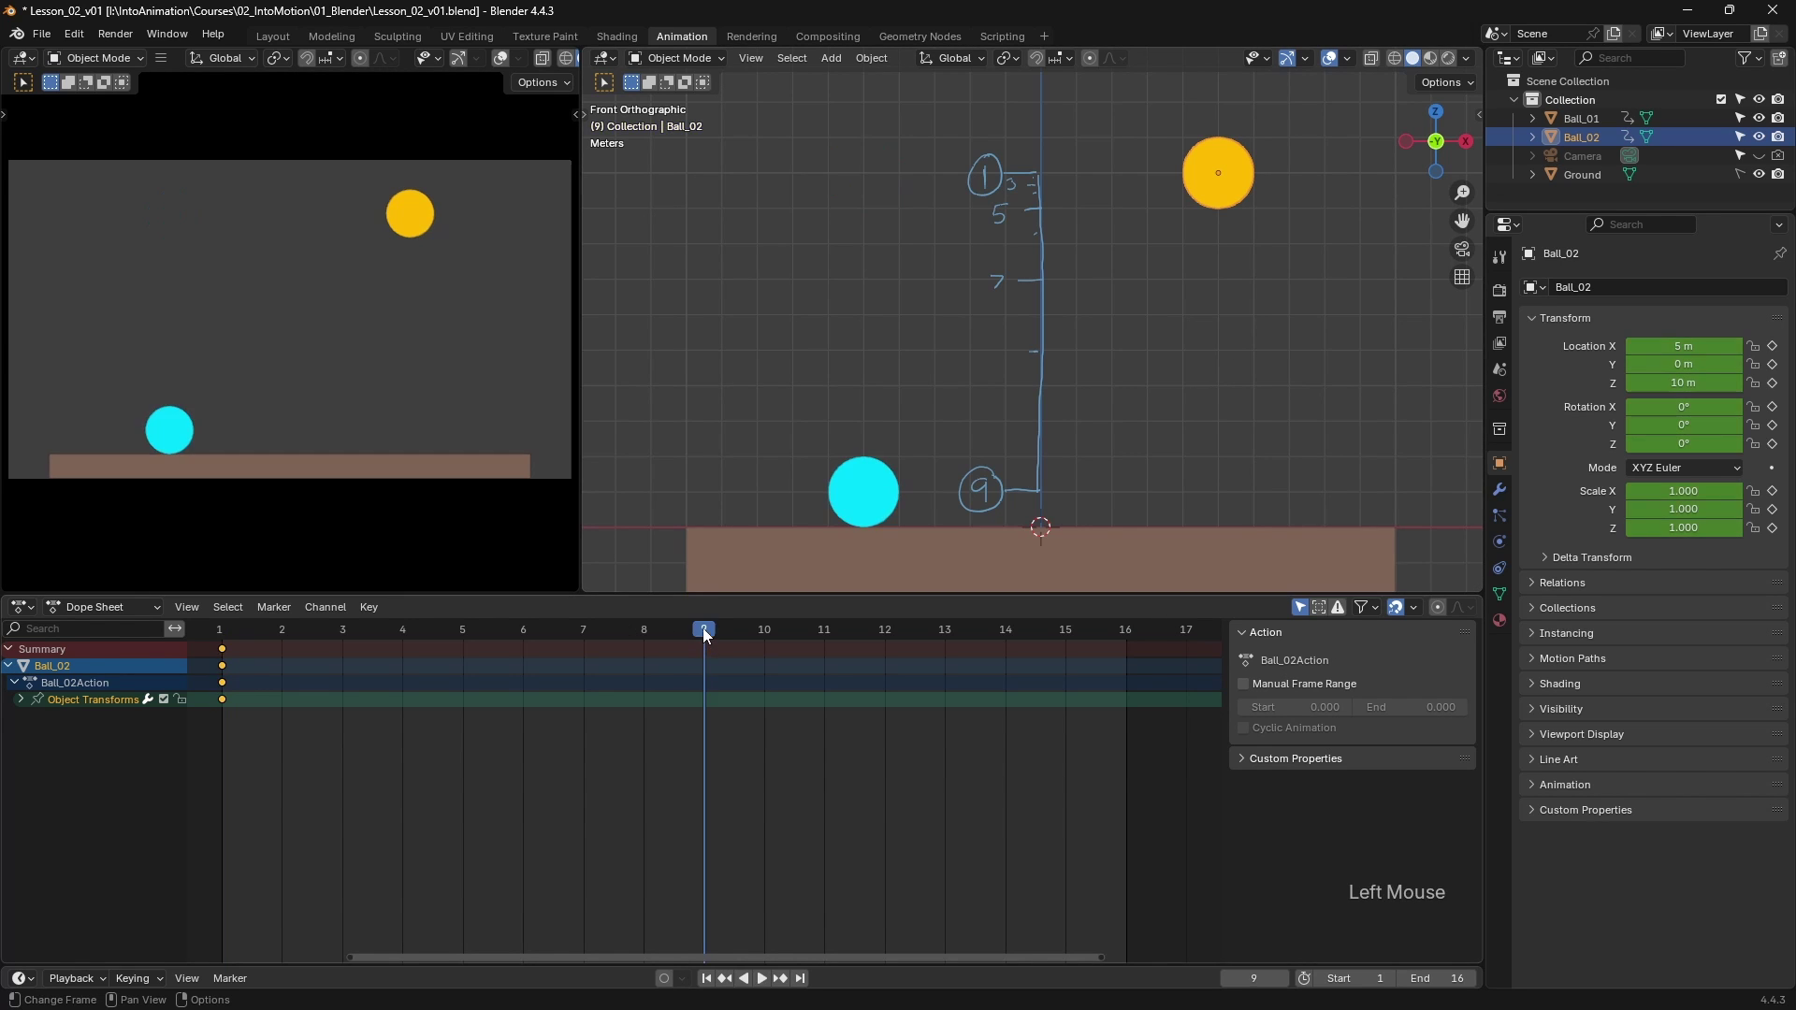
{"action": "key", "text": "g"}
{"action": "key", "text": "z"}
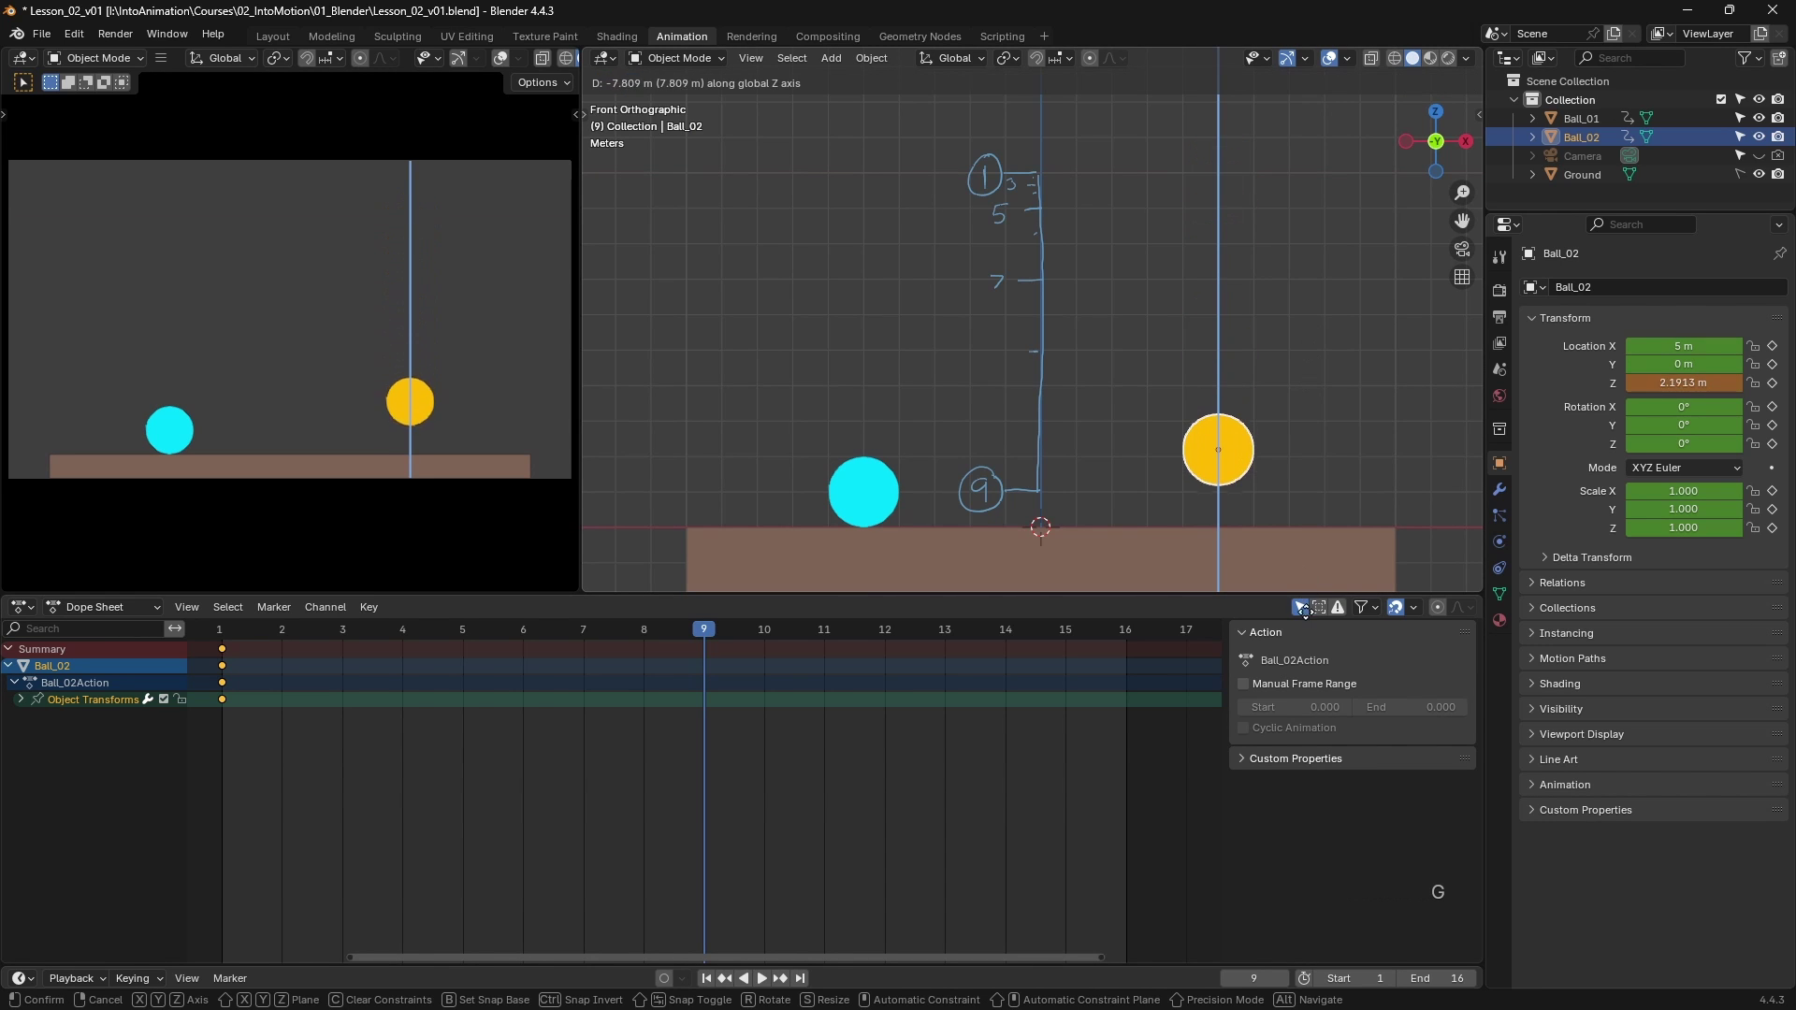
{"action": "left_click", "coordinate": [1305, 641]}
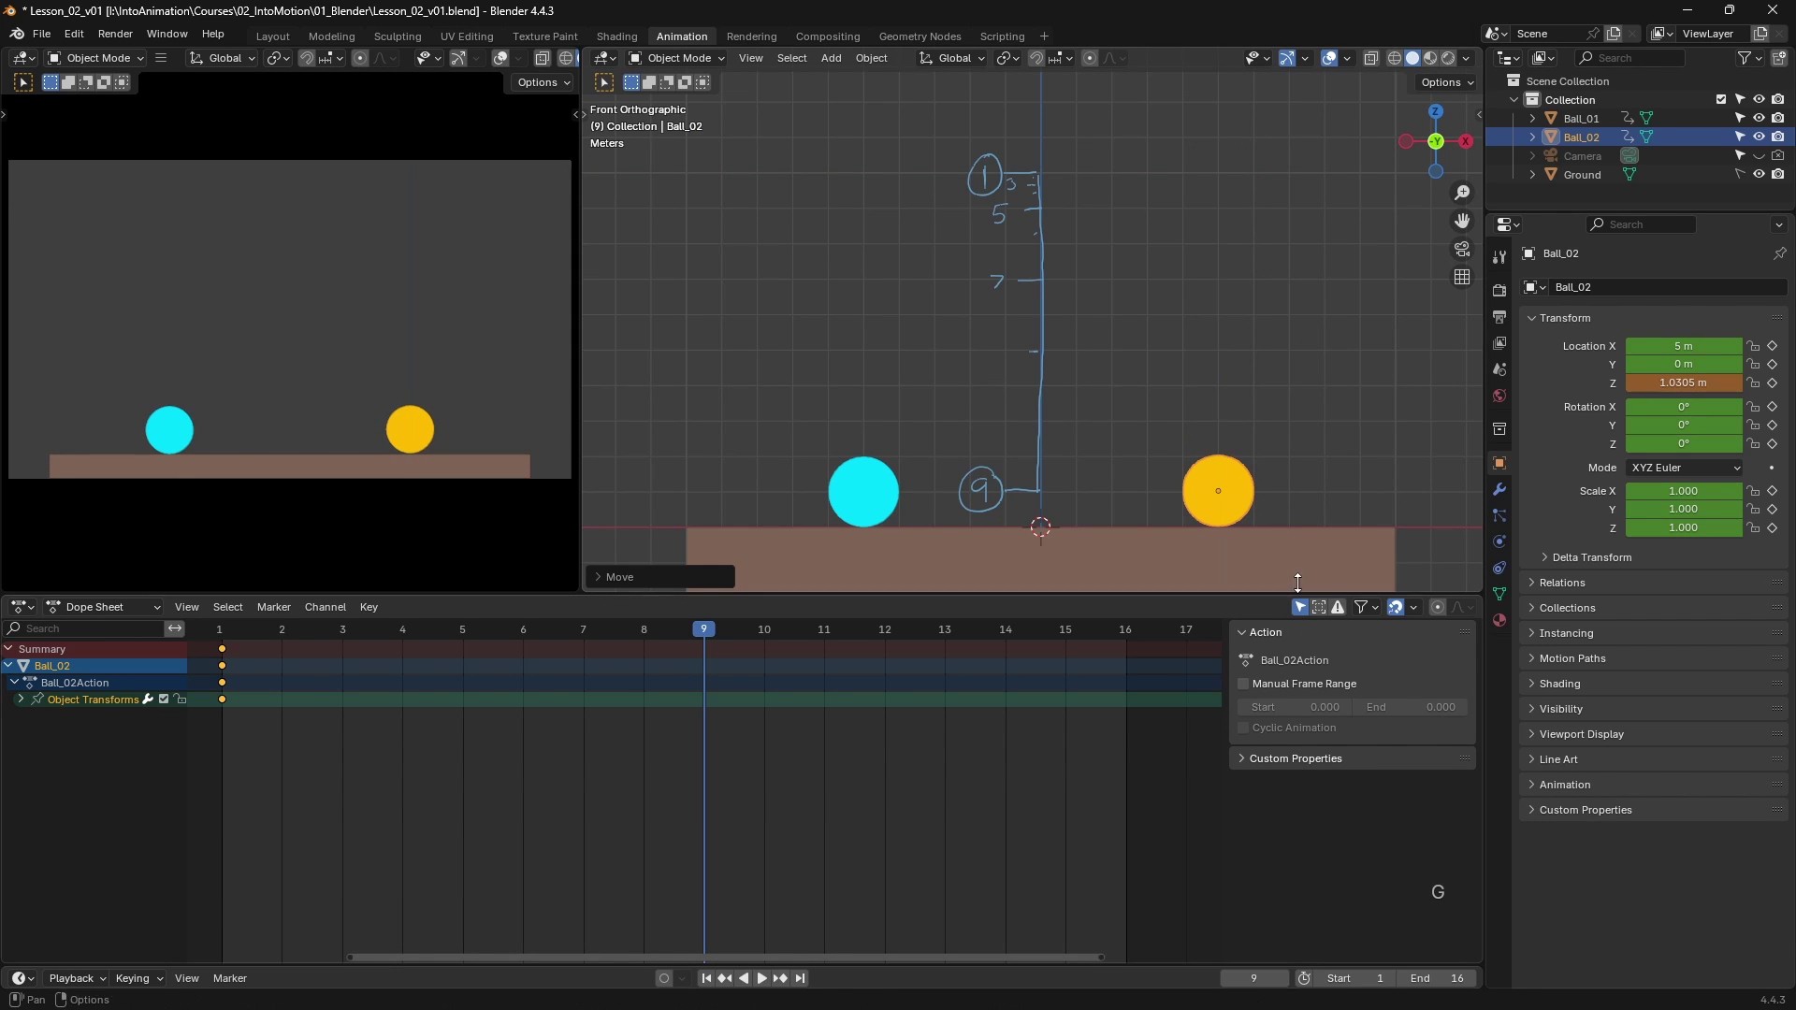
{"action": "key", "text": "i"}
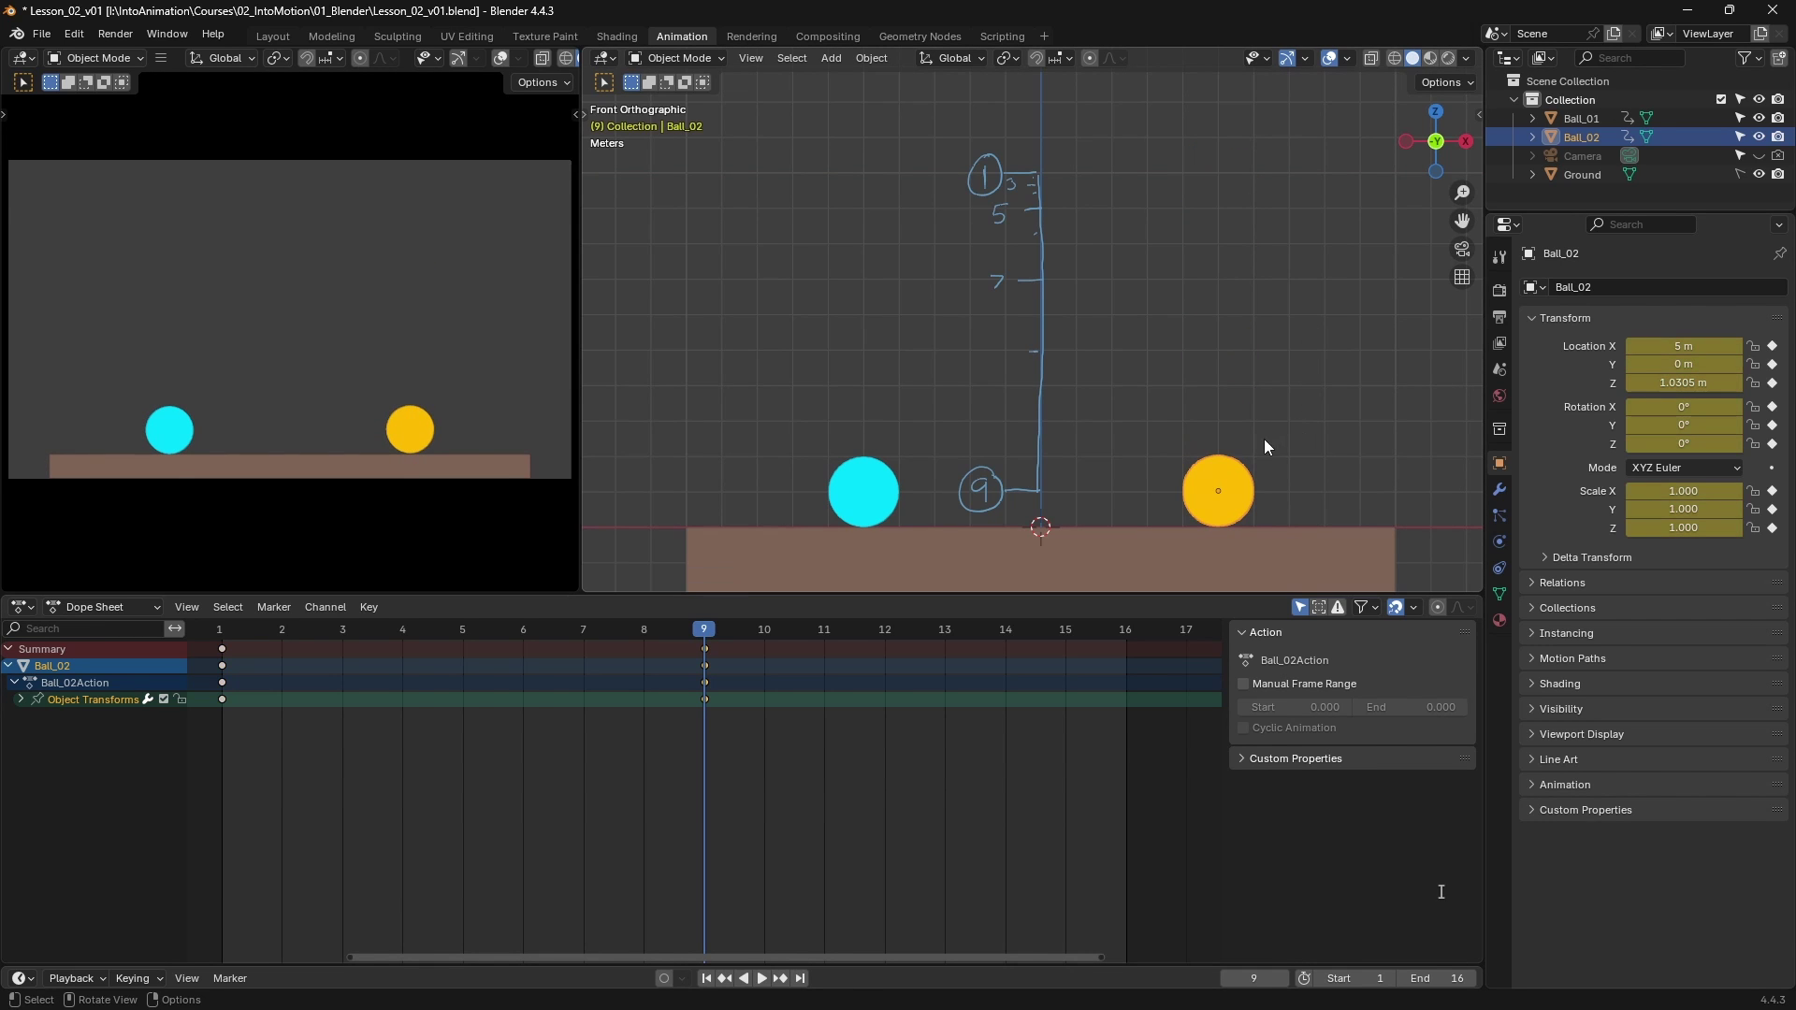
- Copy the yellow ball's frame-1 keys to frame 17 and play both balls' animation
{"action": "left_click", "coordinate": [227, 642]}
{"action": "left_click", "coordinate": [226, 655]}
{"action": "key", "text": "shift+d"}
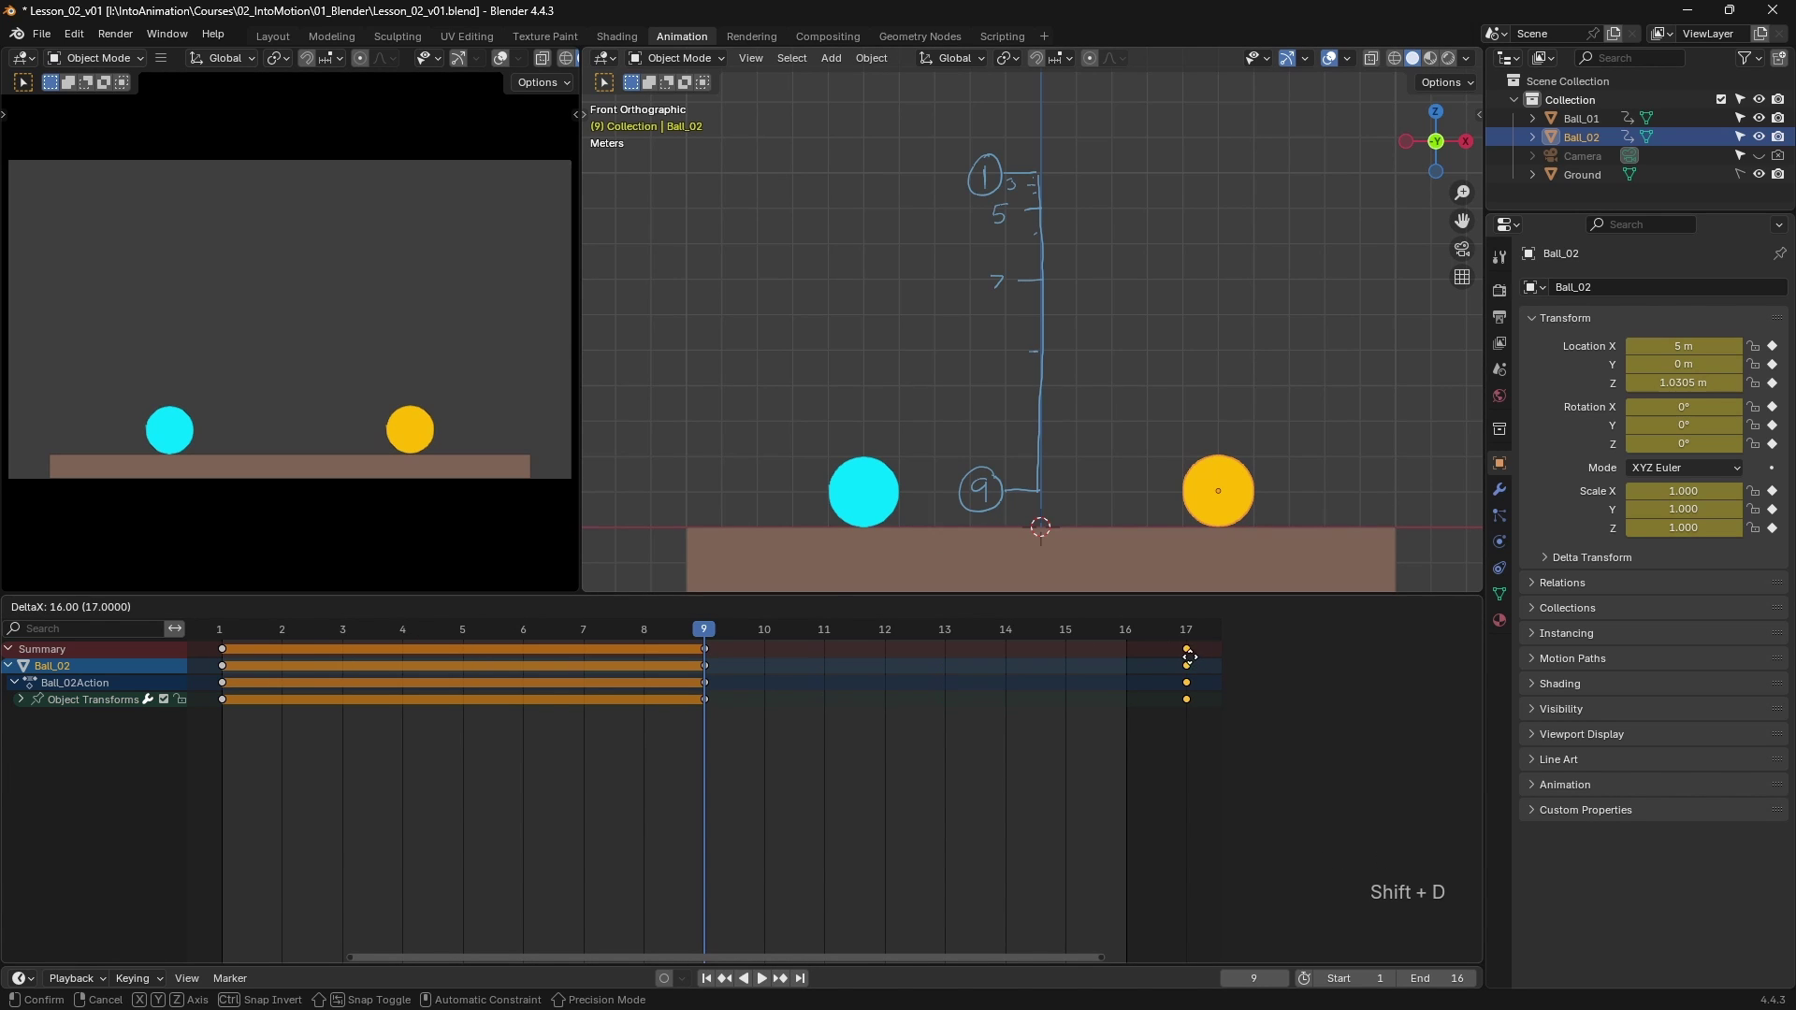
{"action": "left_click", "coordinate": [1184, 679]}
{"action": "key", "text": "space"}
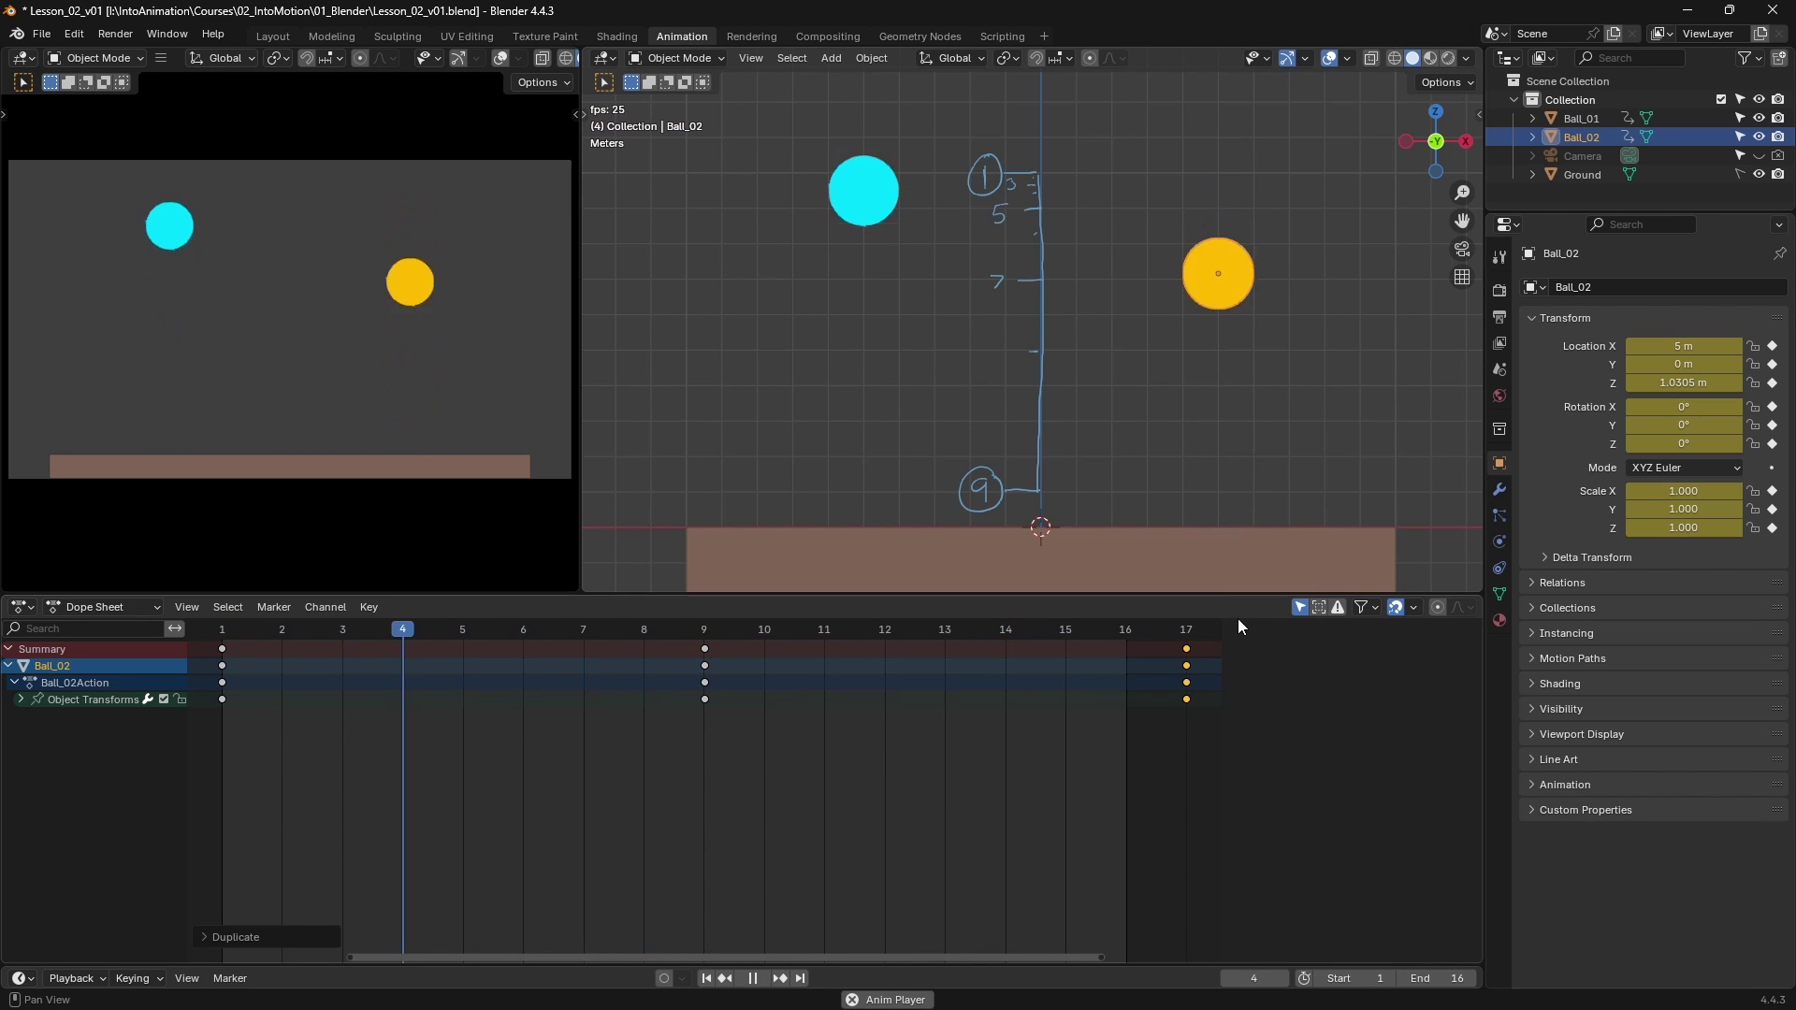
{"action": "key", "text": "space"}
{"action": "left_click", "coordinate": [1204, 666]}
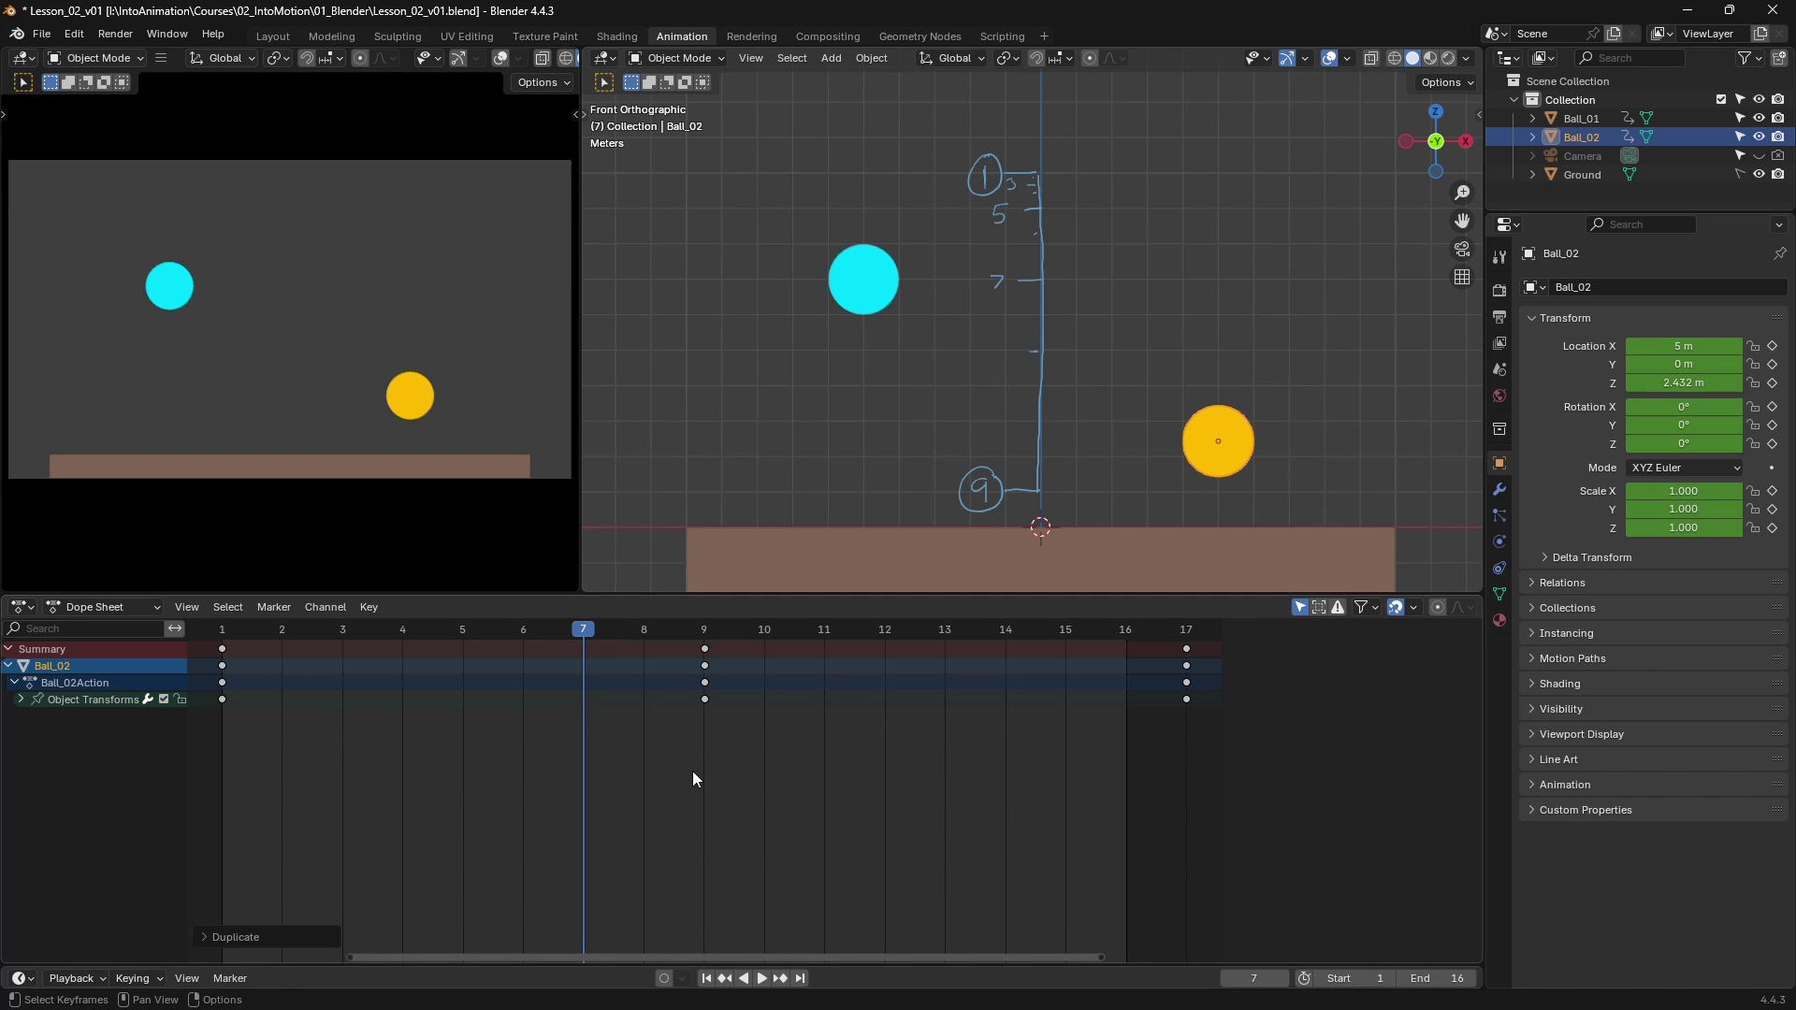
- Switch the Dope Sheet to the Graph Editor and expand Ball_02's Object Transforms channels
{"action": "key", "text": "ctrl"}
{"action": "key", "text": "ctrl+Tab"}
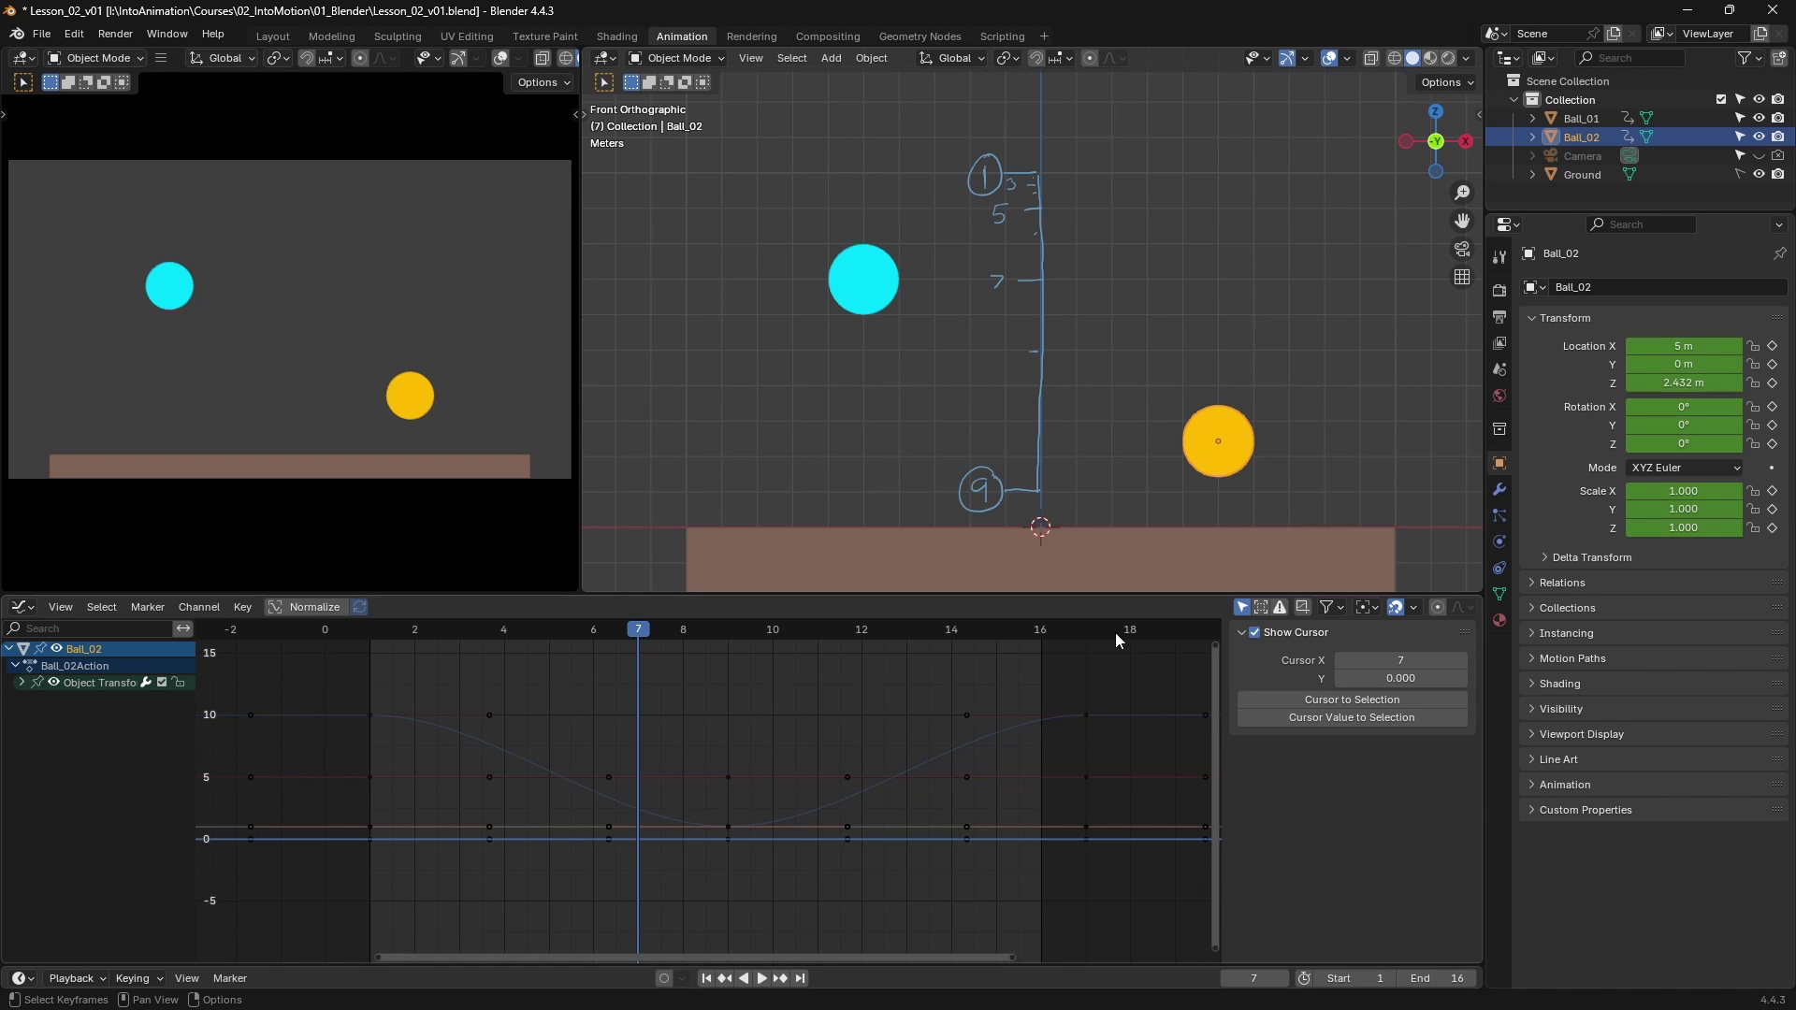
{"action": "left_click", "coordinate": [21, 682]}
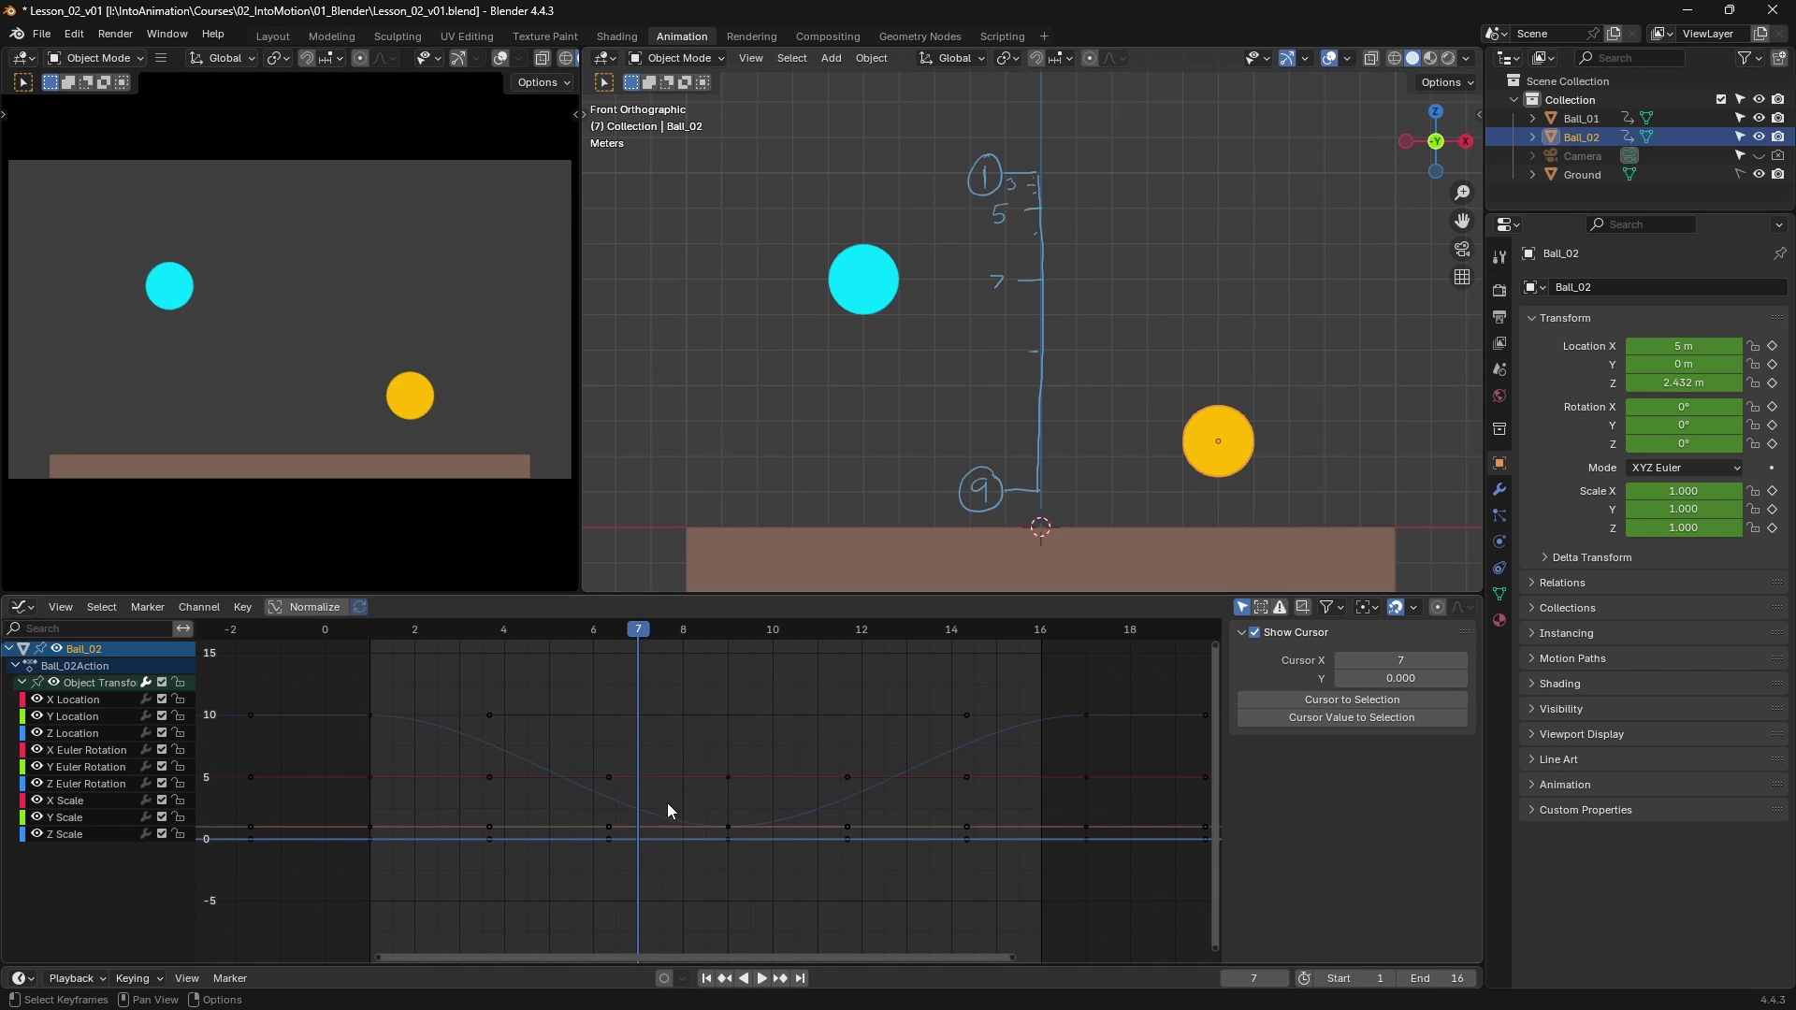
{"action": "left_click", "coordinate": [609, 805]}
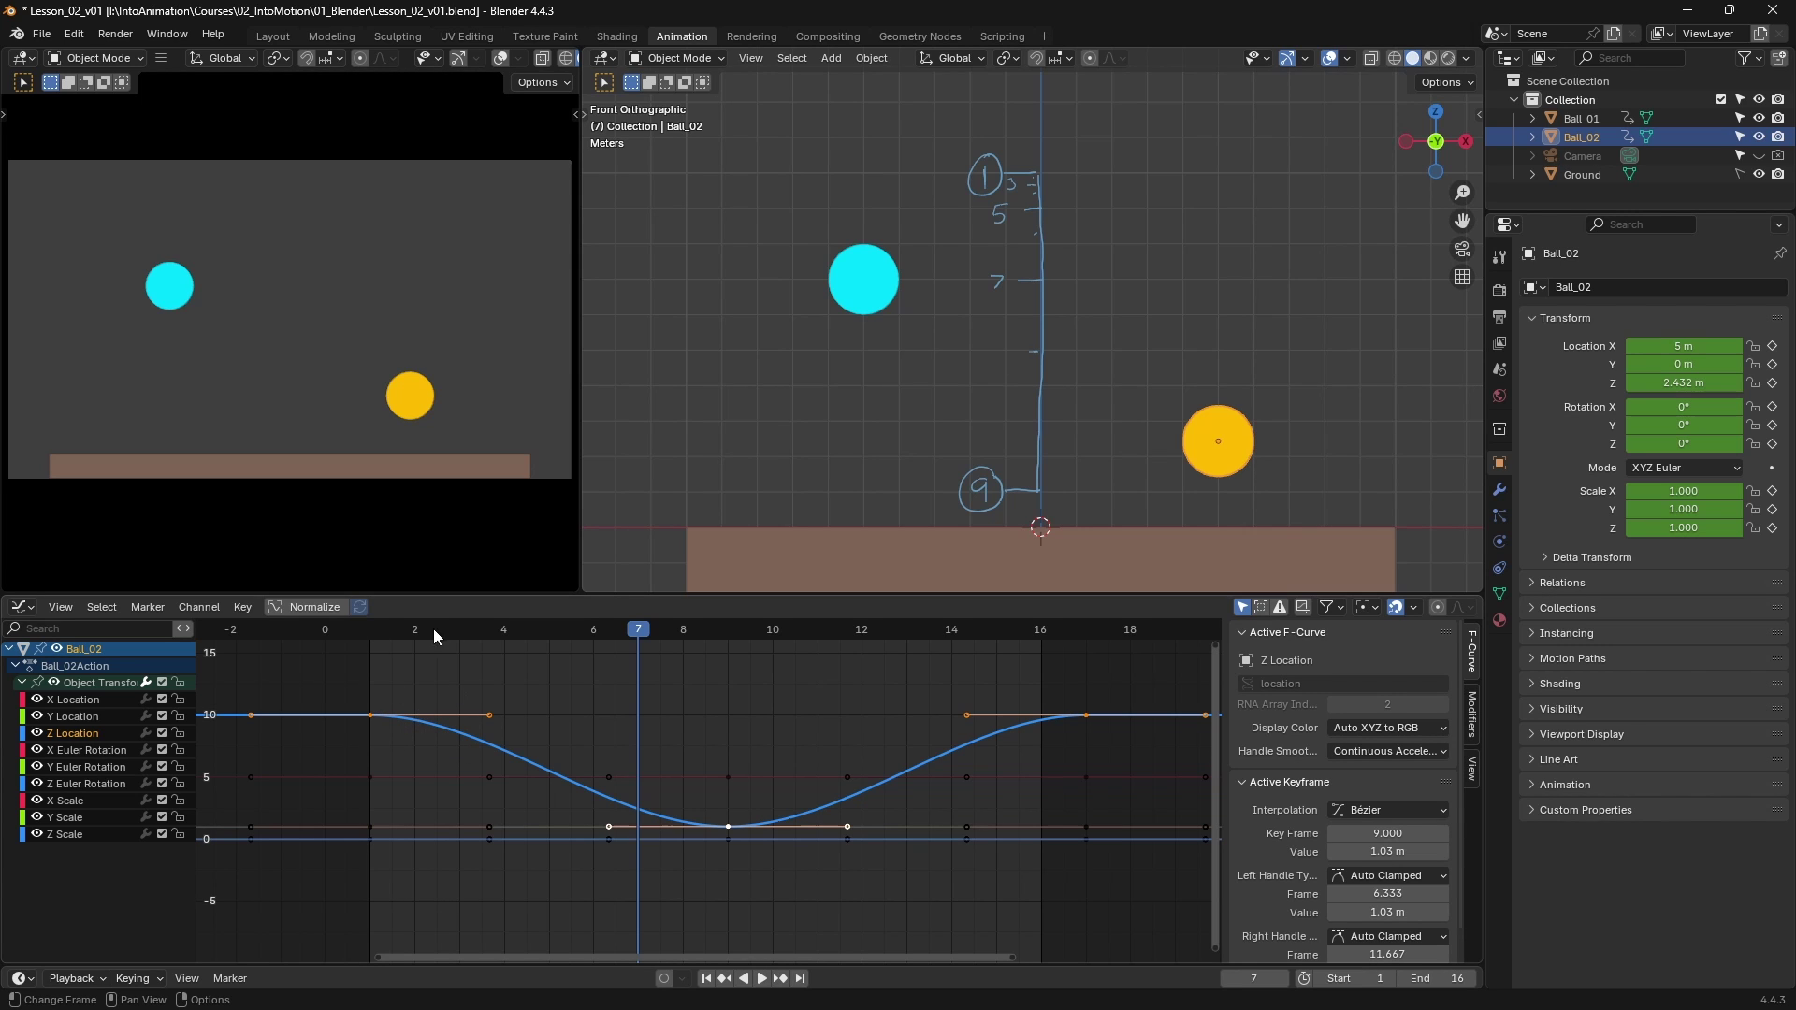
{"action": "left_click", "coordinate": [585, 632]}
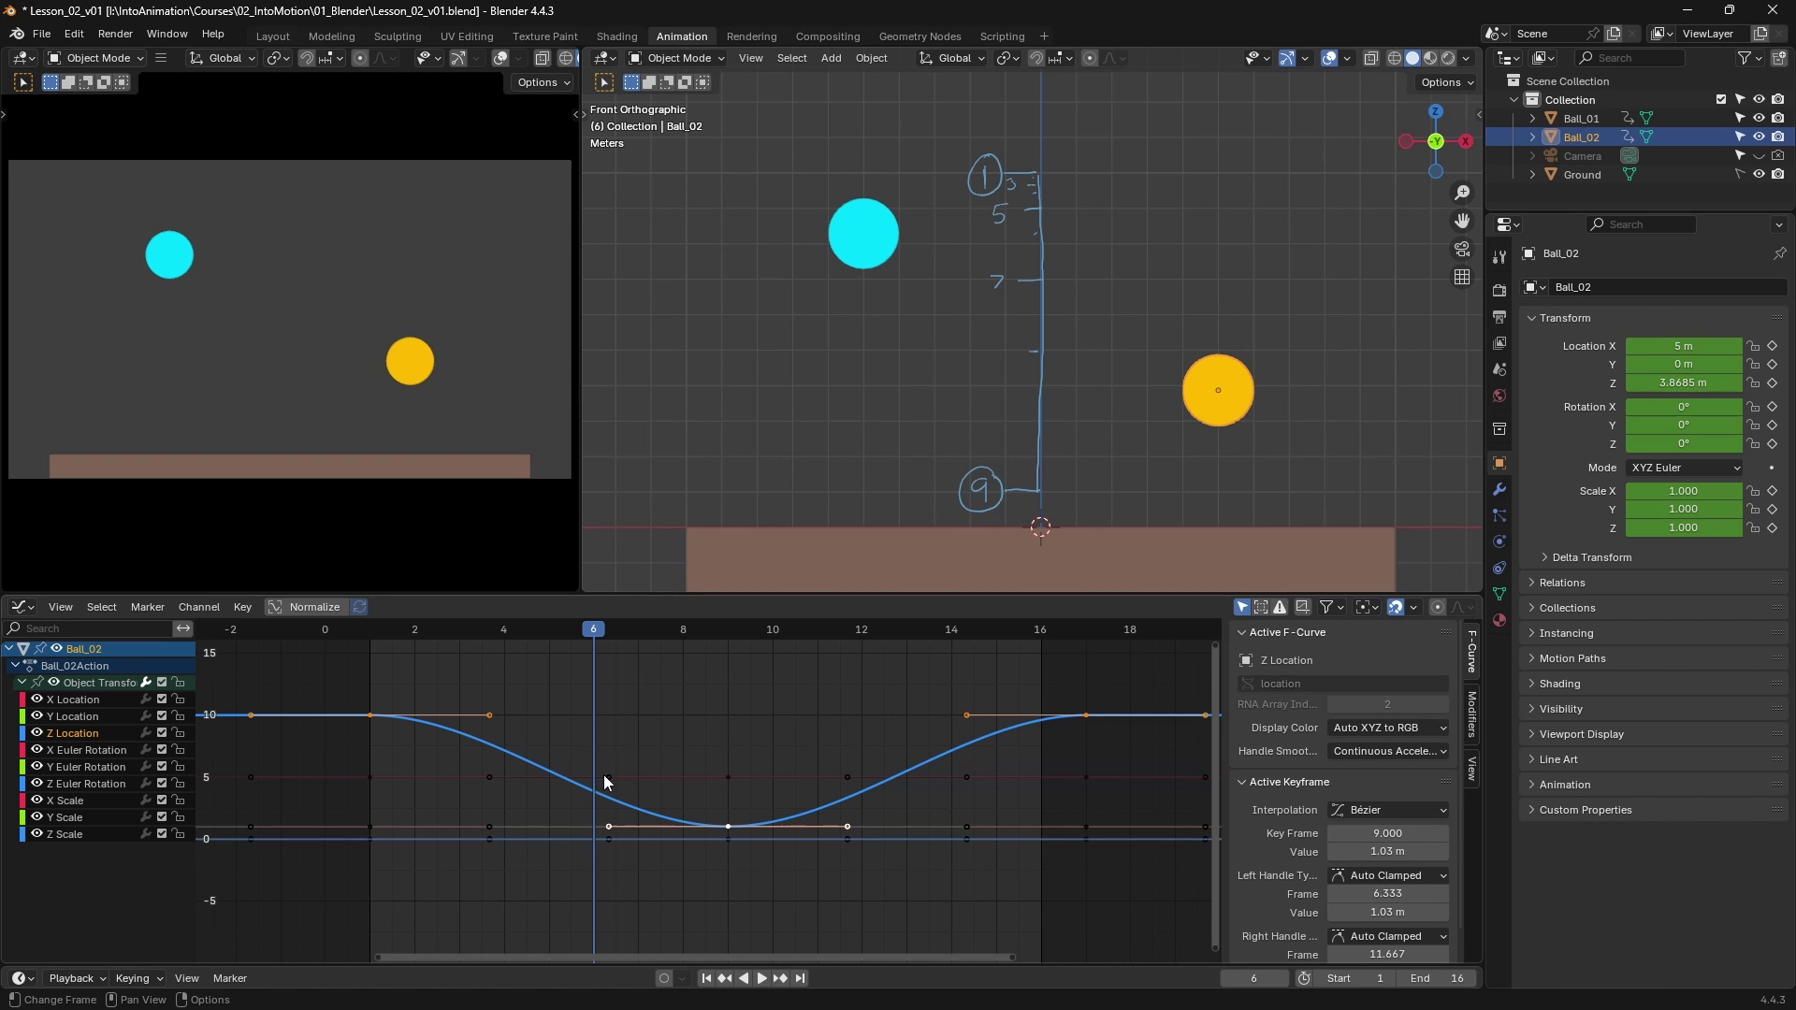
{"action": "left_click_drag", "start_coordinate": [609, 632], "coordinate": [689, 636]}
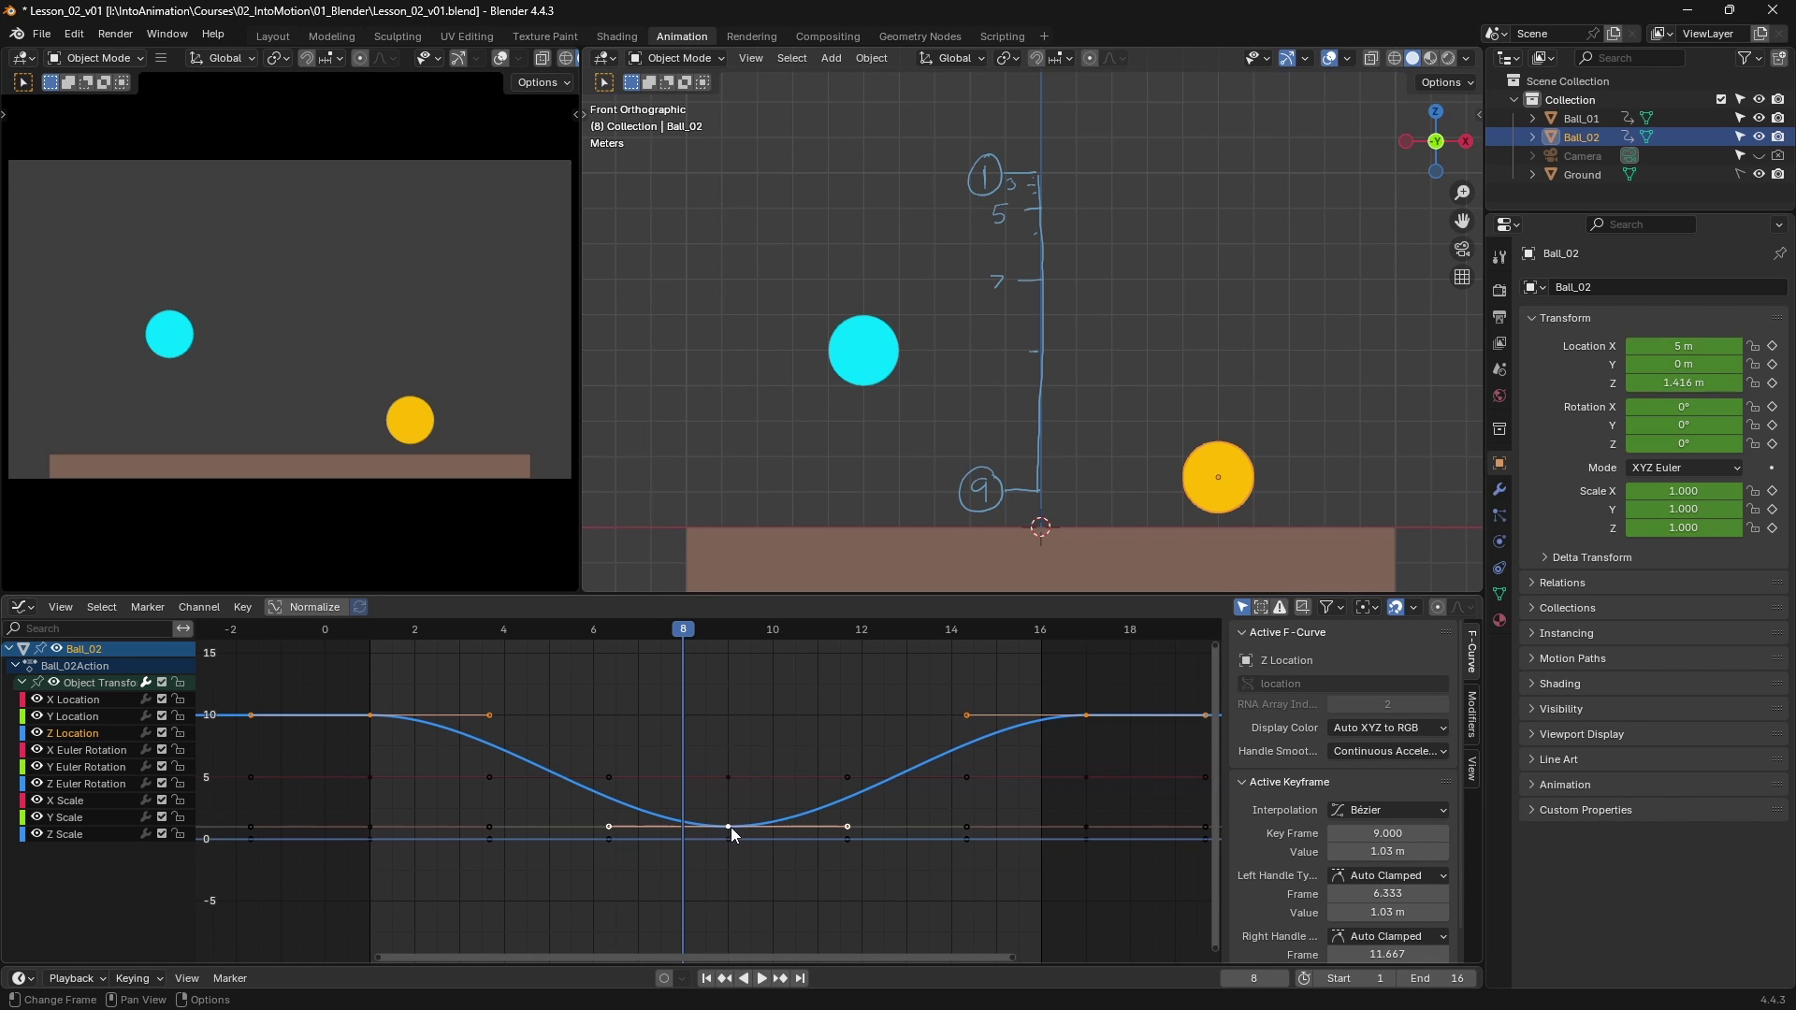
{"action": "left_click", "coordinate": [766, 863]}
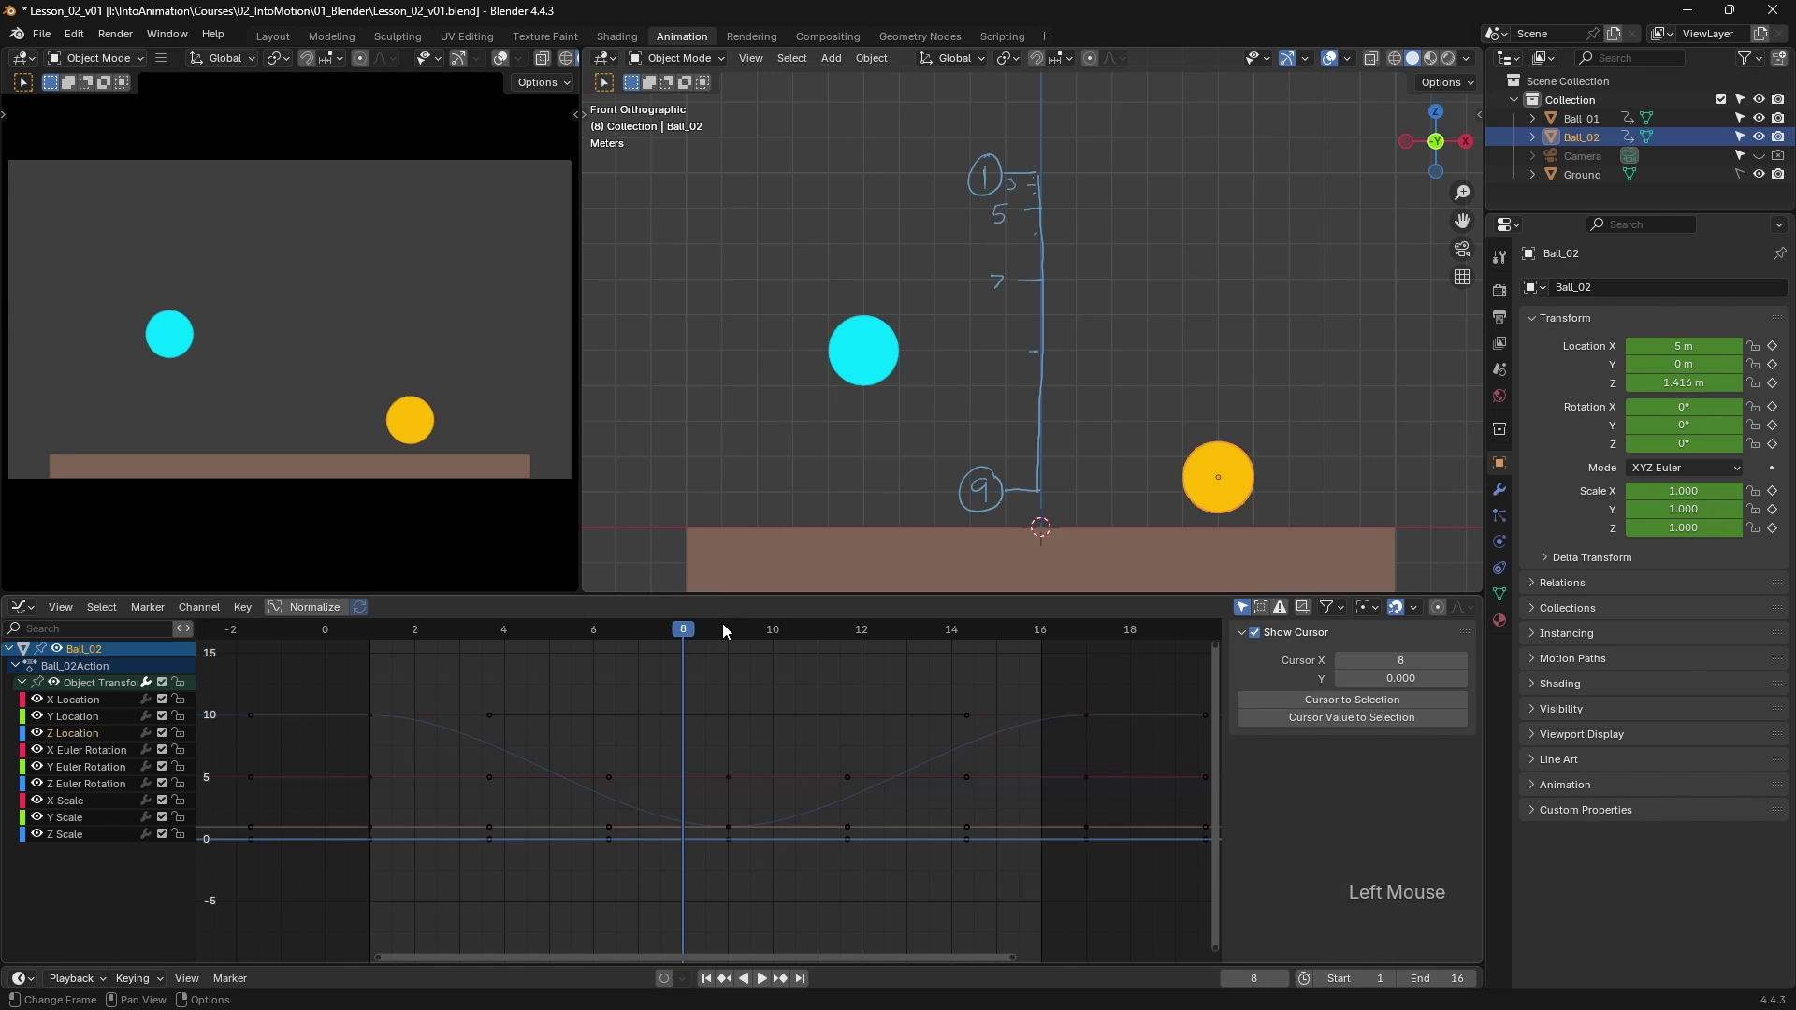
{"action": "left_click_drag", "start_coordinate": [714, 620], "coordinate": [784, 634]}
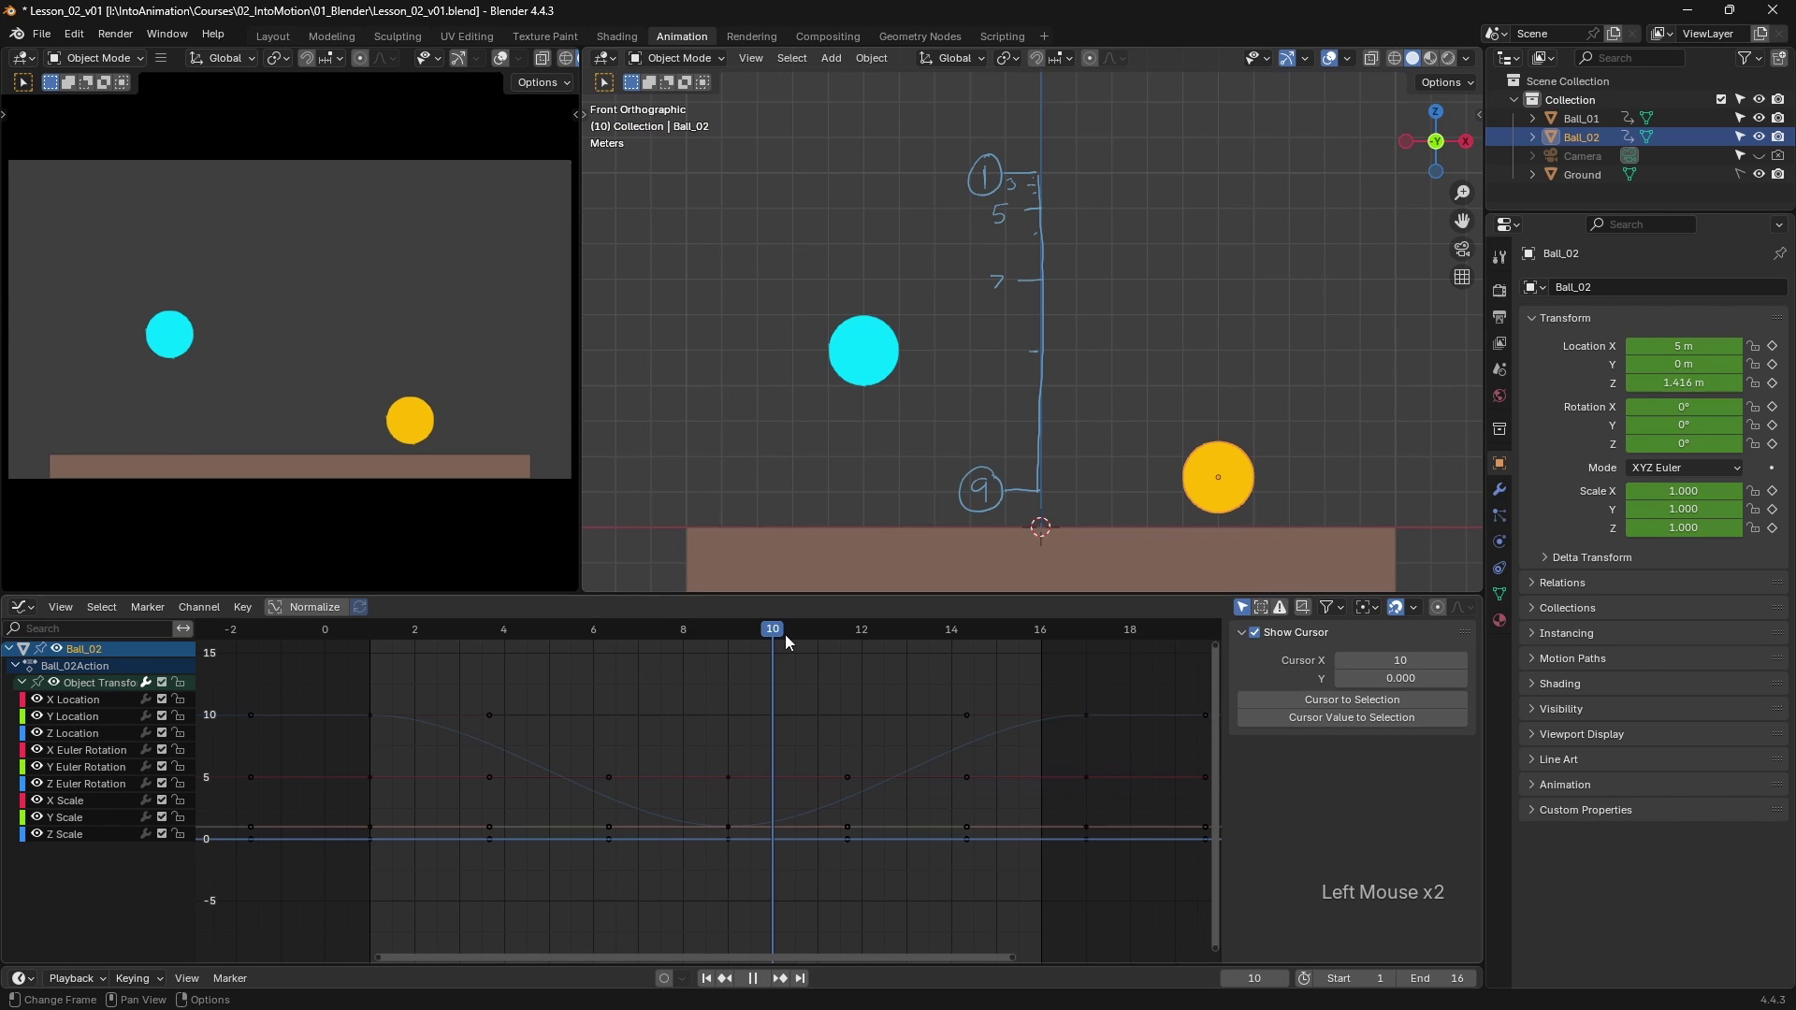
{"action": "left_click", "coordinate": [847, 819]}
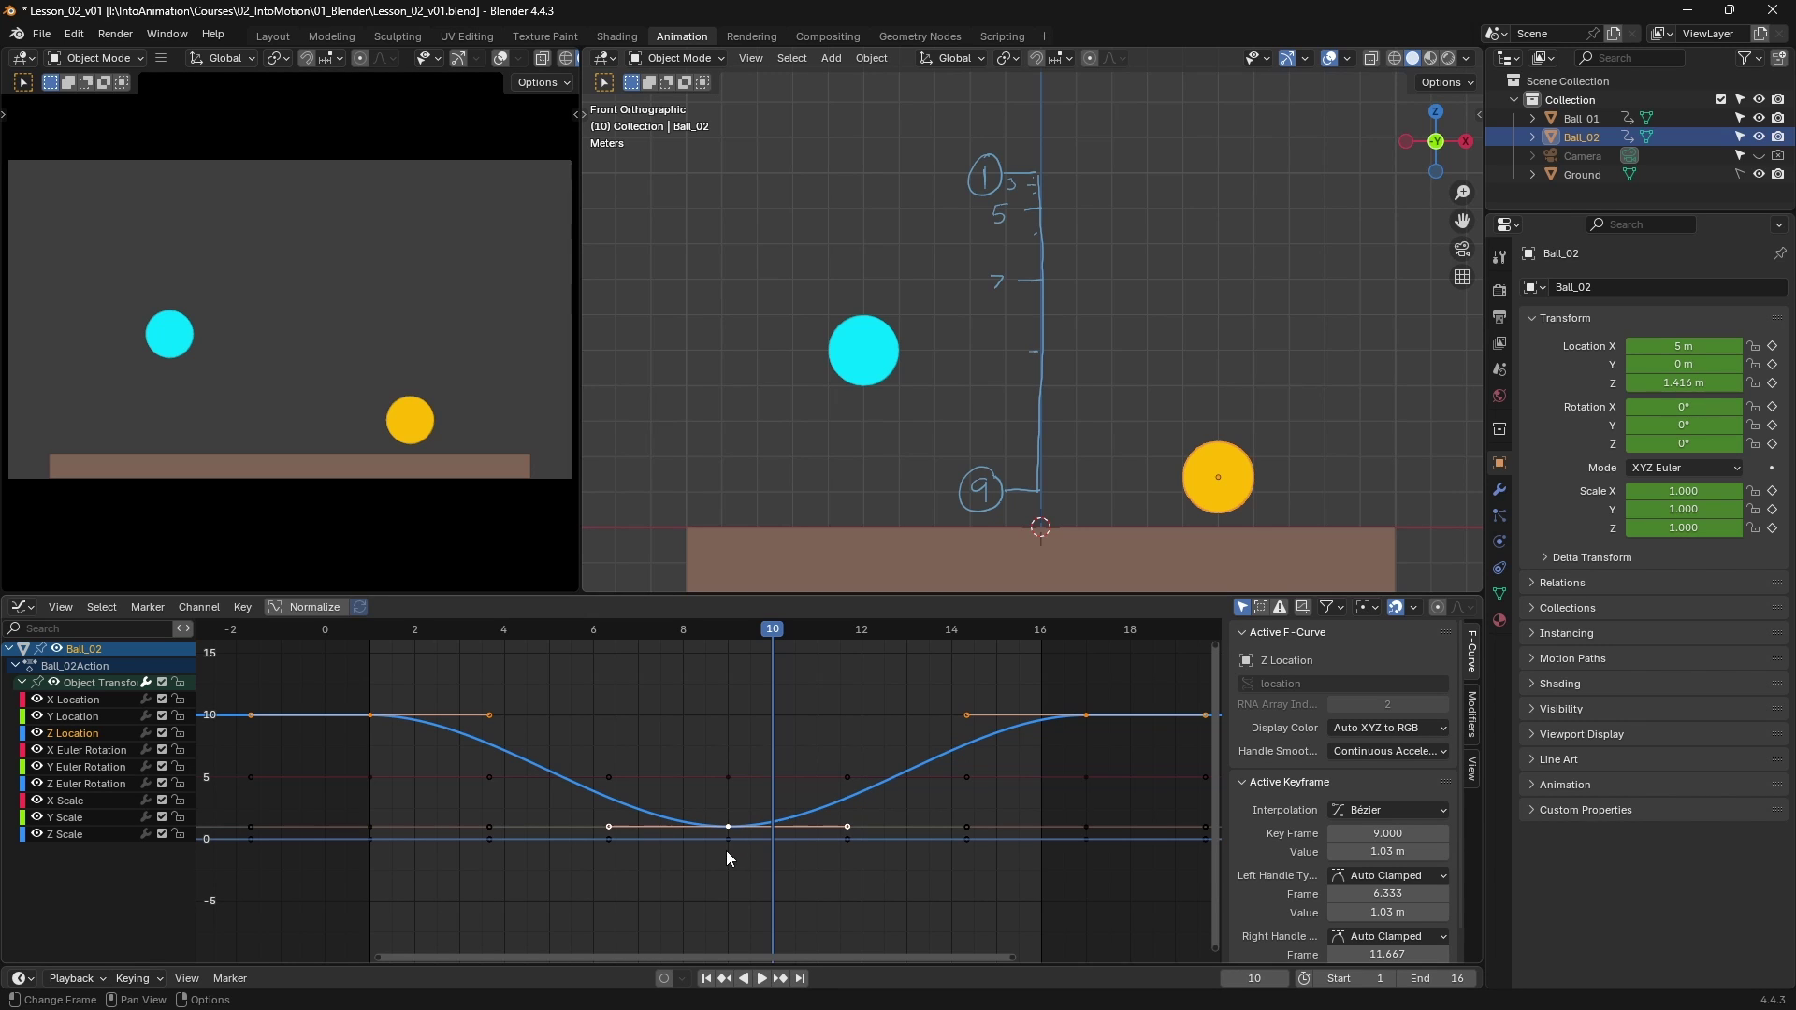
{"action": "left_click", "coordinate": [760, 874]}
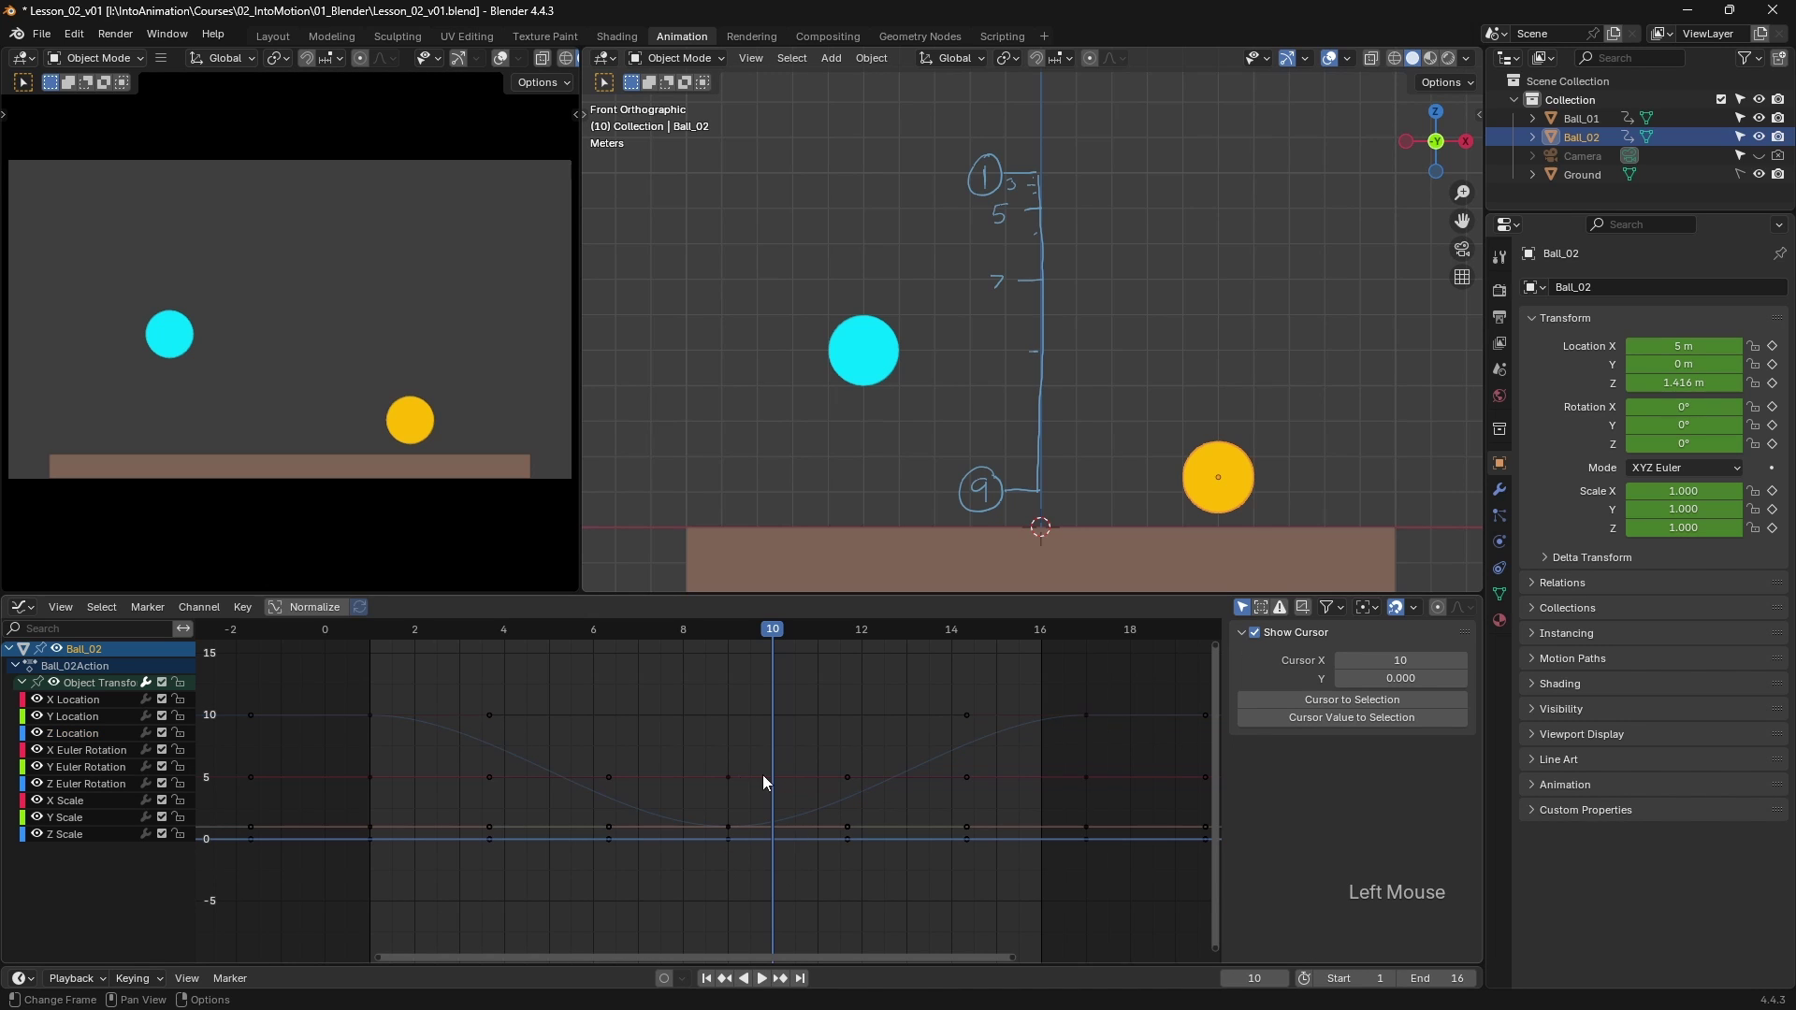
{"action": "double_click", "coordinate": [731, 829]}
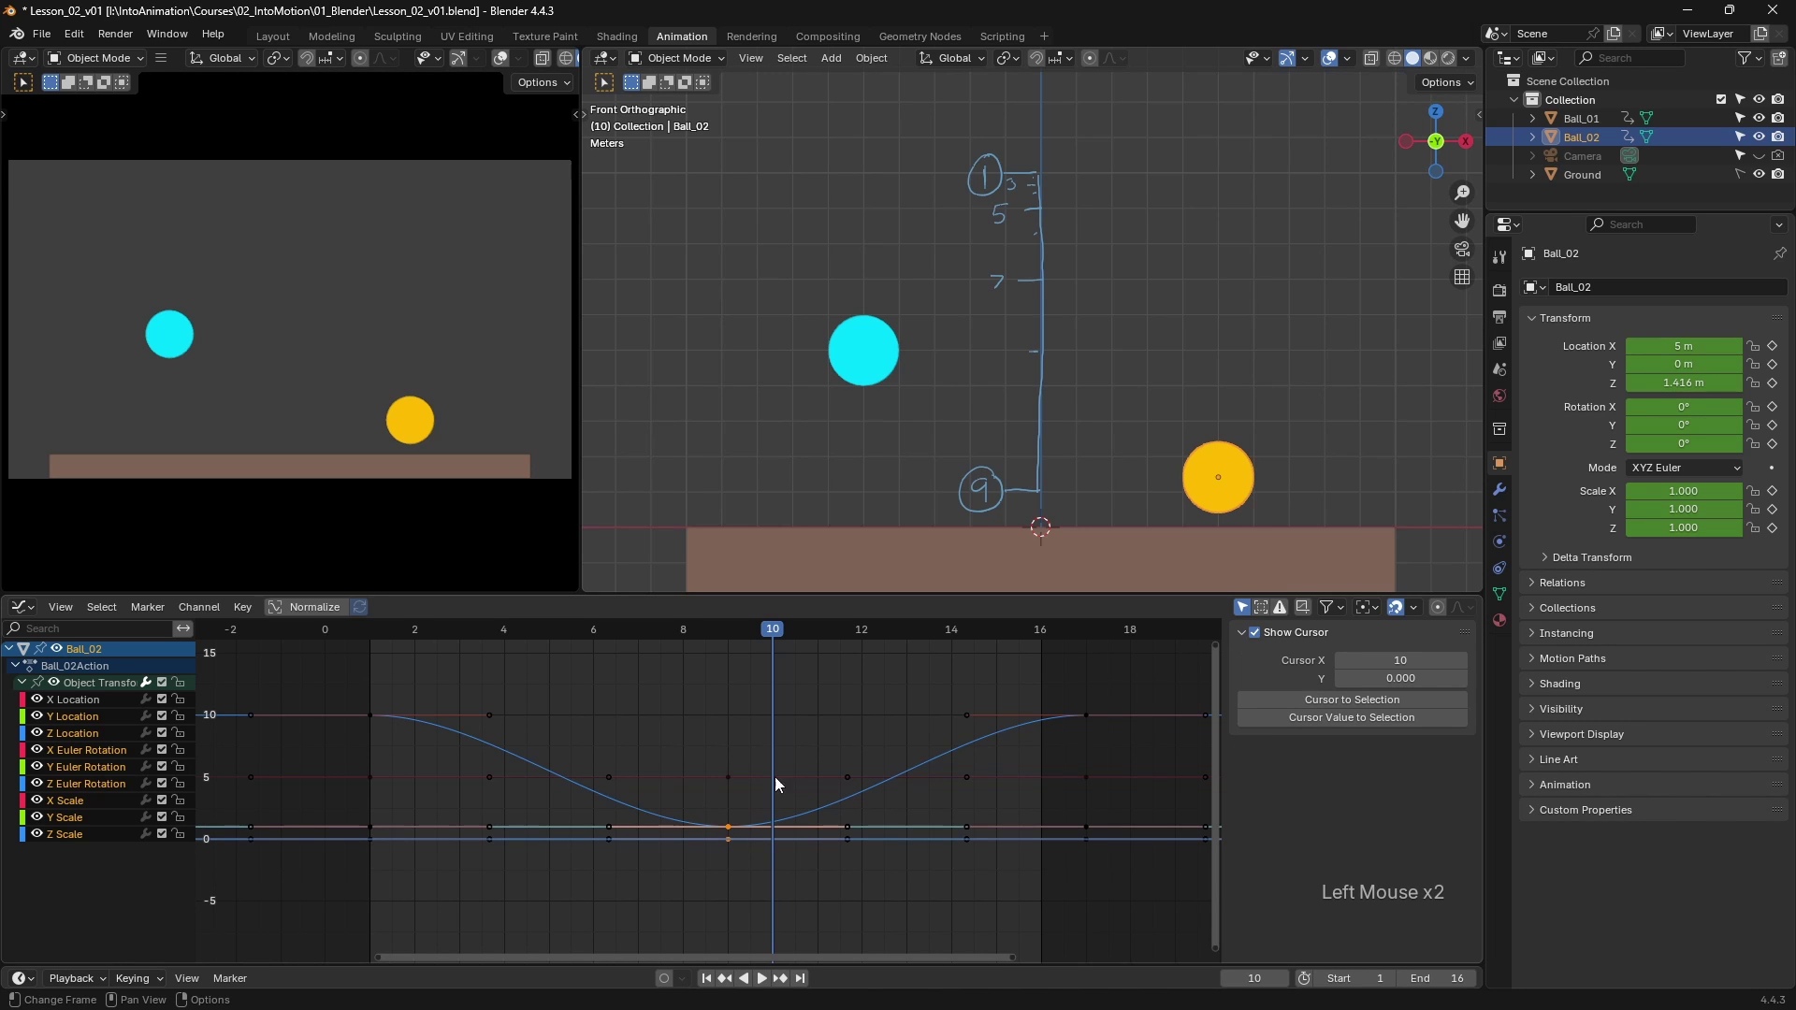
{"action": "left_click", "coordinate": [732, 883]}
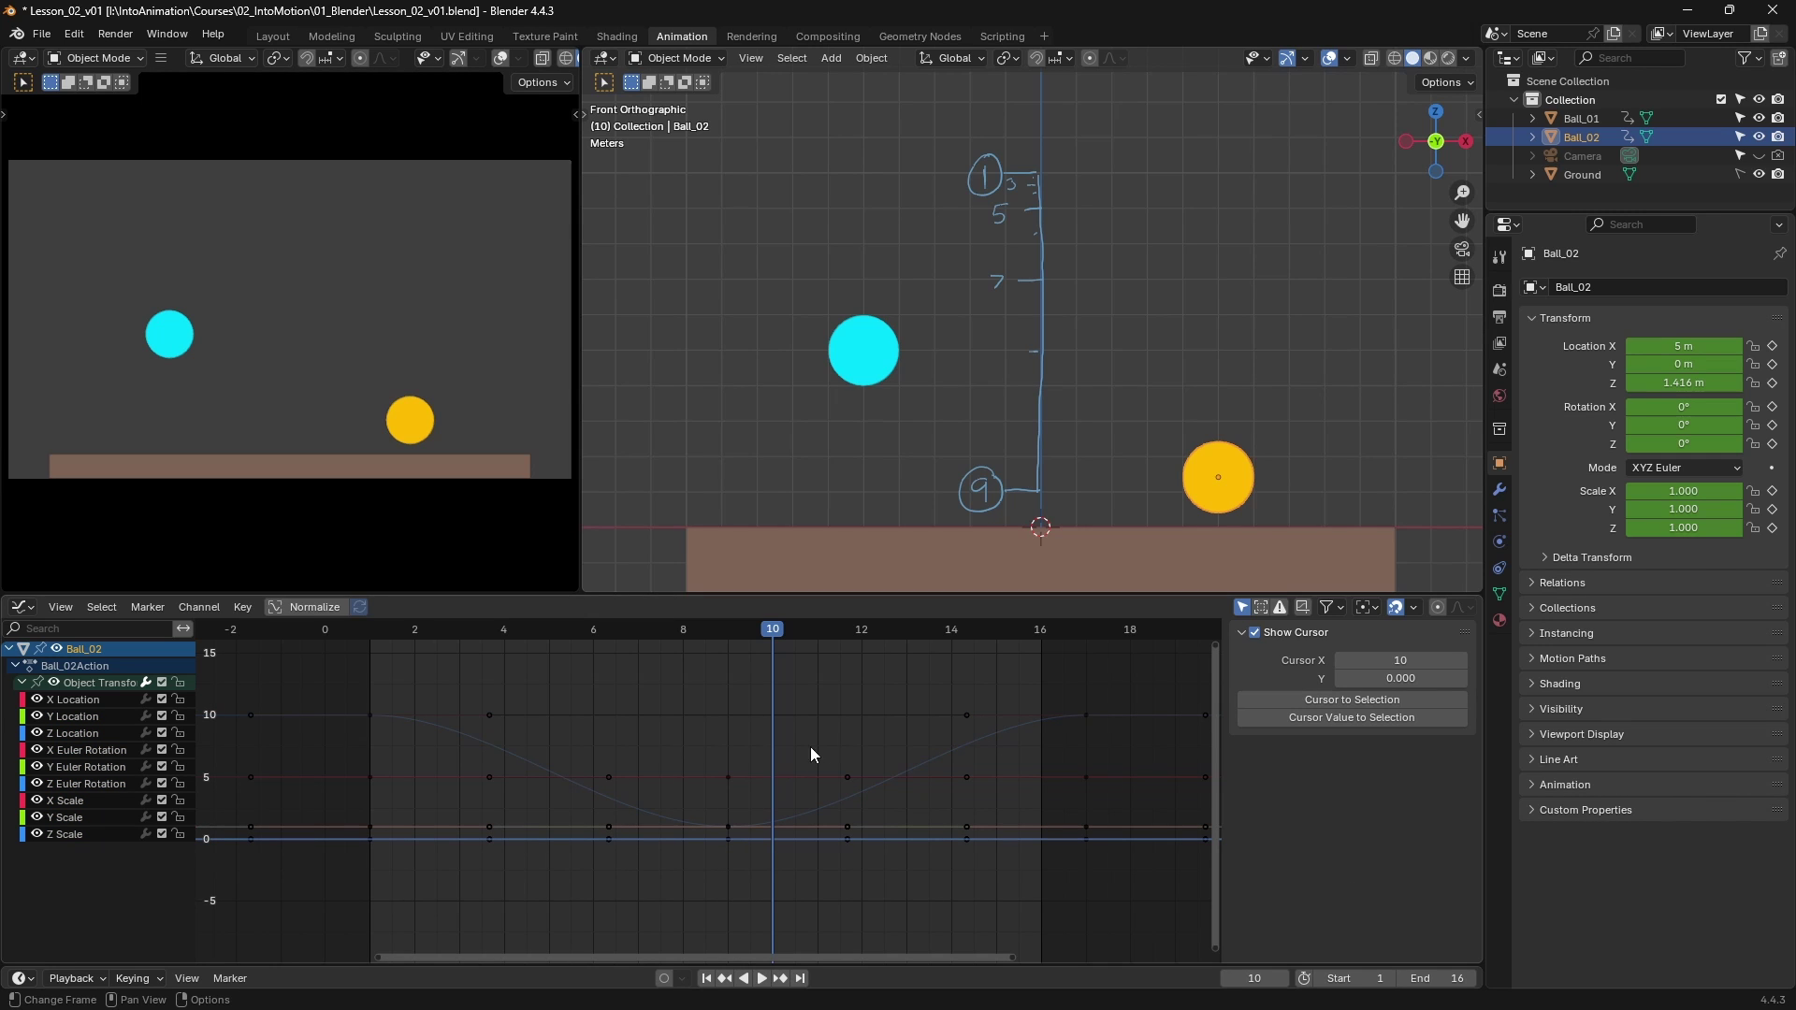
- Enable Only Show Selected F-Curve Keyframes in the Animation preferences, then close Preferences
{"action": "key", "text": "ctrl"}
{"action": "key", "text": "ctrl+comma"}
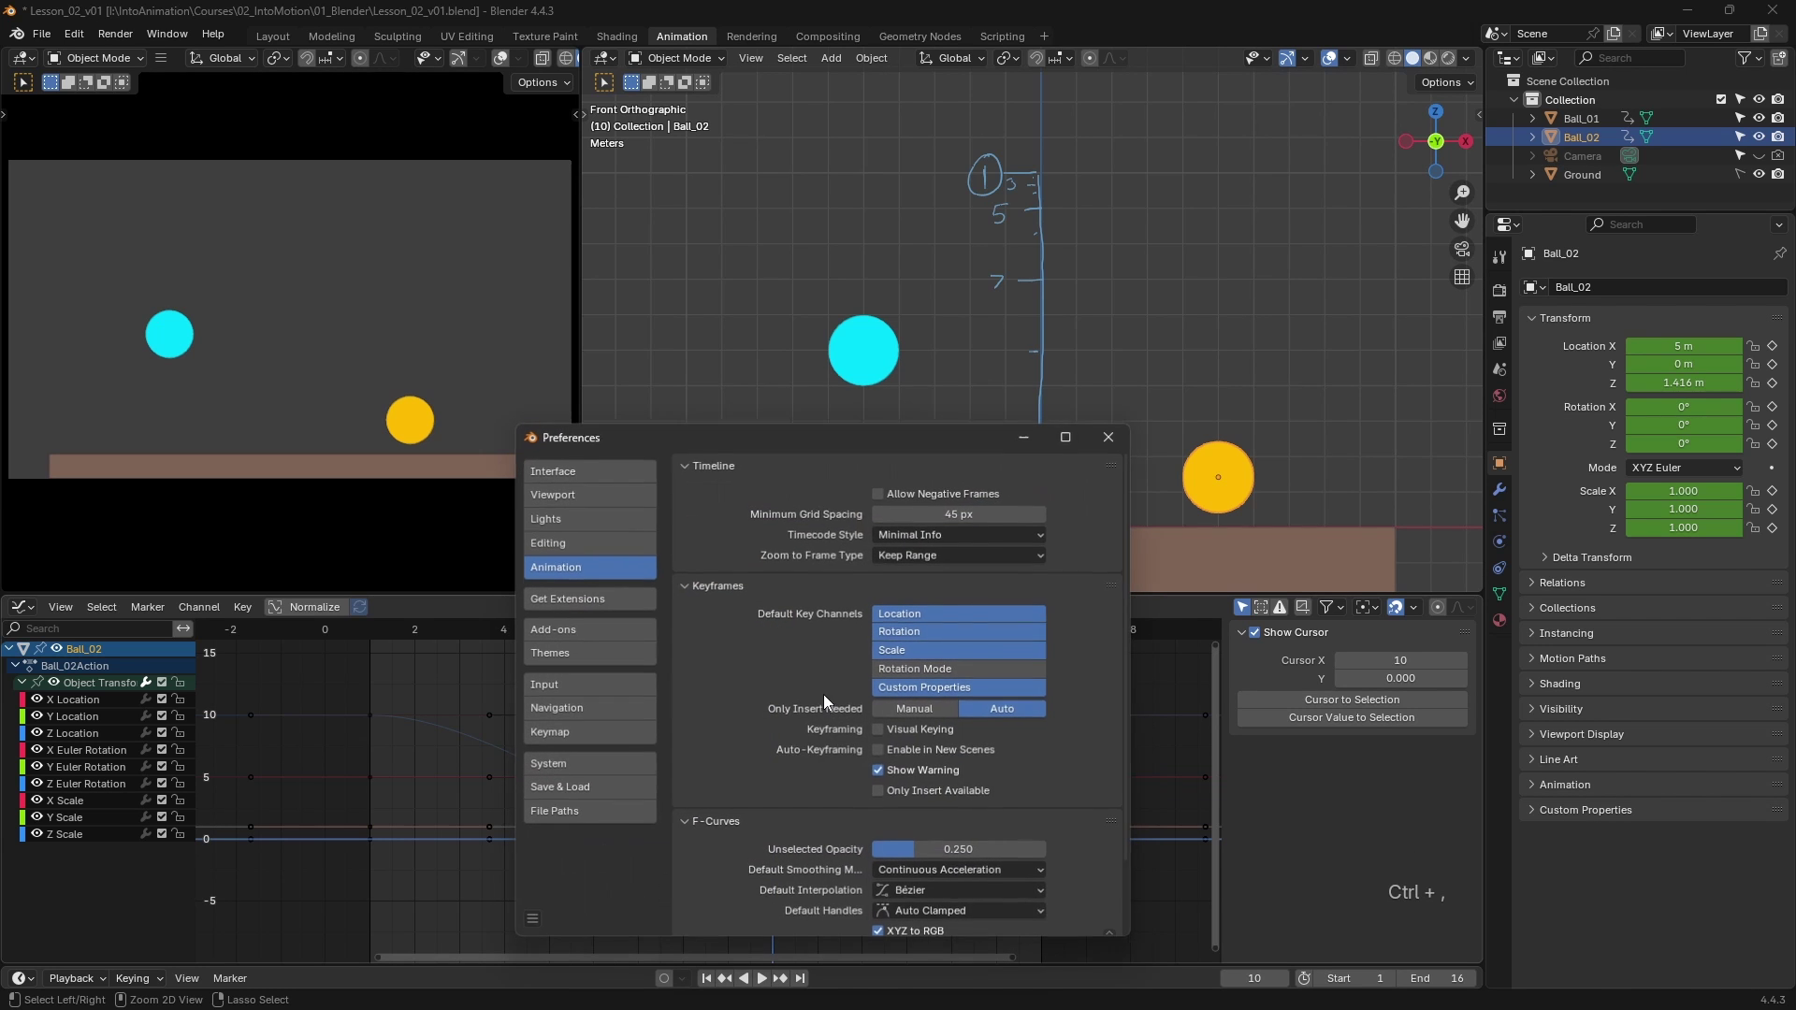
{"action": "left_click_drag", "start_coordinate": [887, 442], "coordinate": [815, 235]}
{"action": "left_click", "coordinate": [536, 361]}
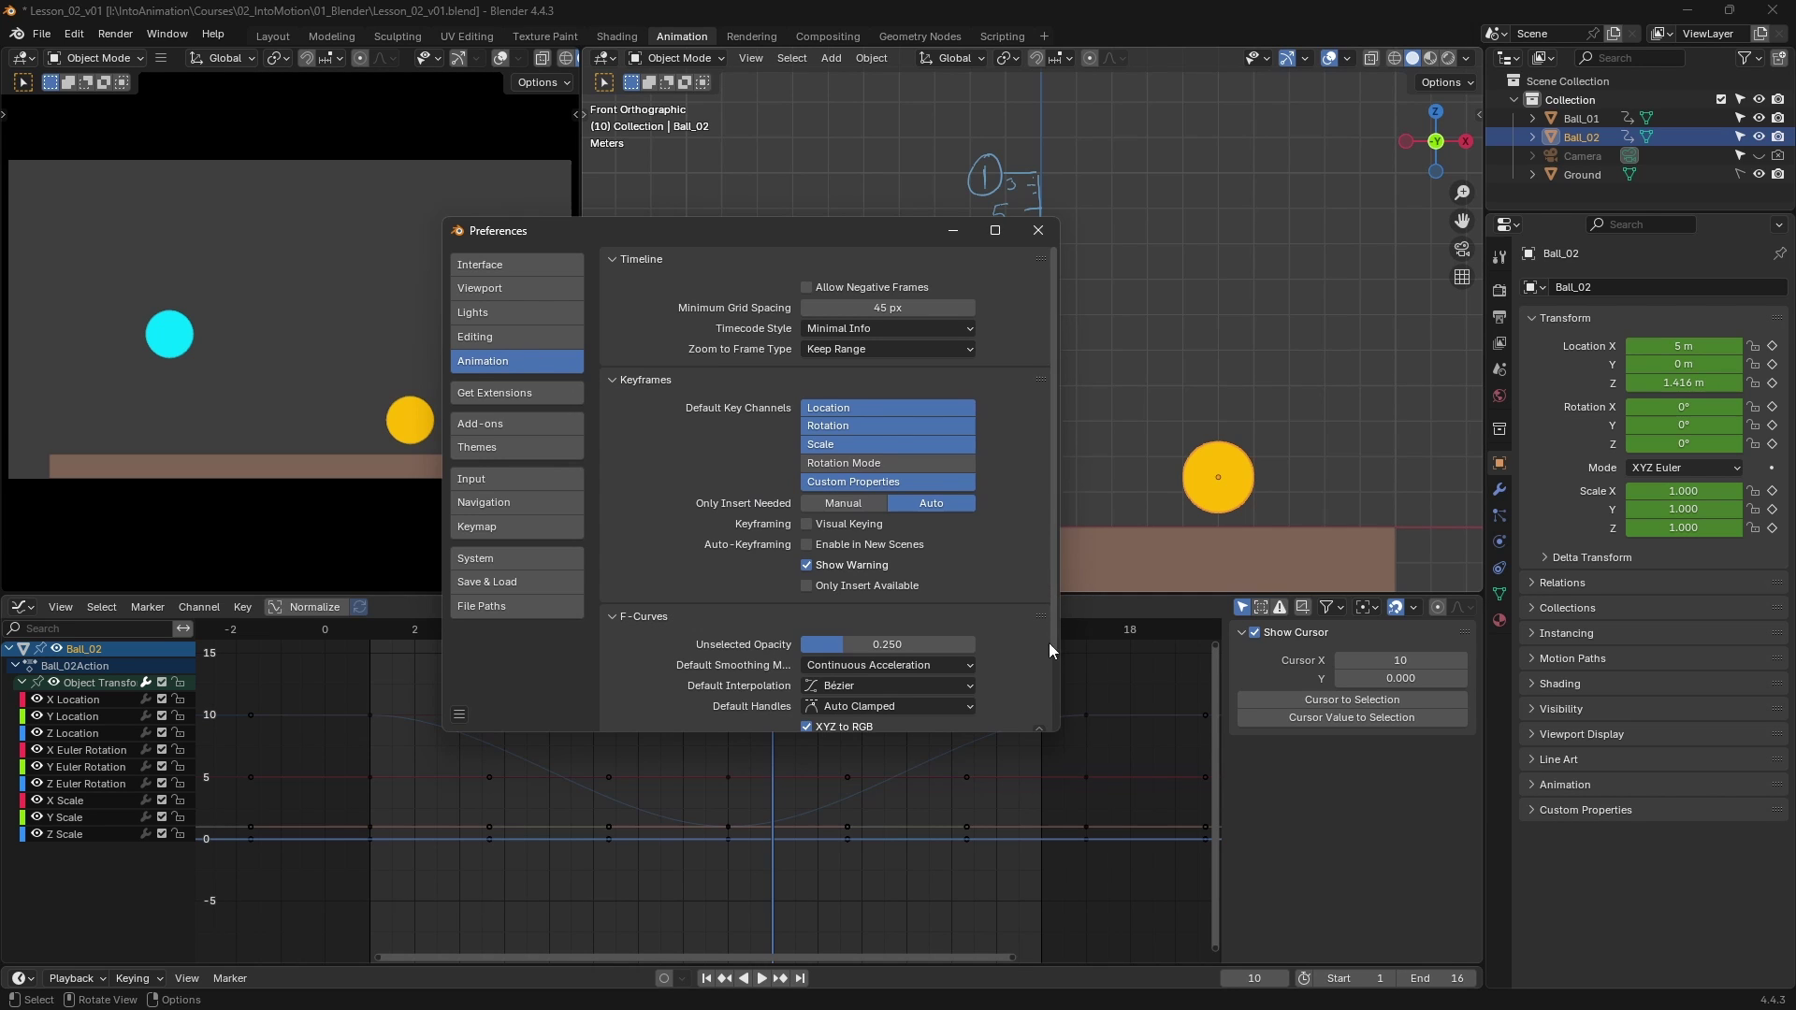
{"action": "left_click_drag", "start_coordinate": [1057, 655], "coordinate": [1053, 727]}
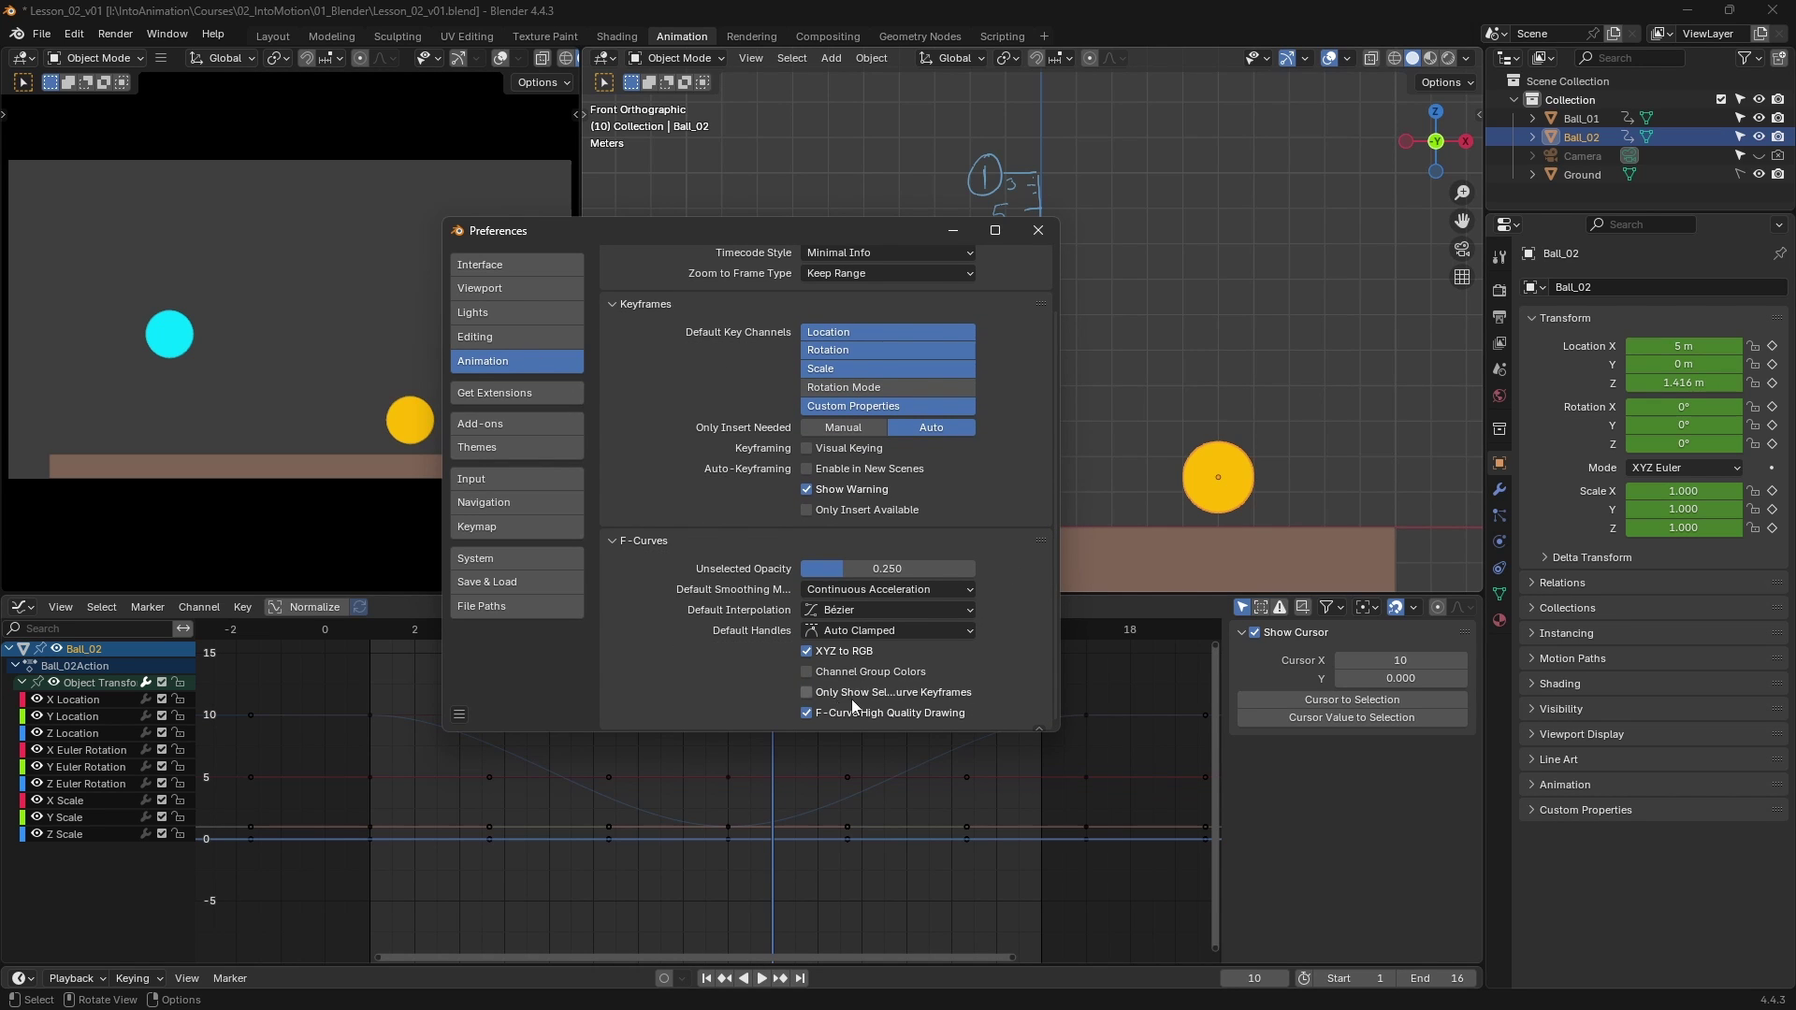
{"action": "left_click", "coordinate": [949, 693]}
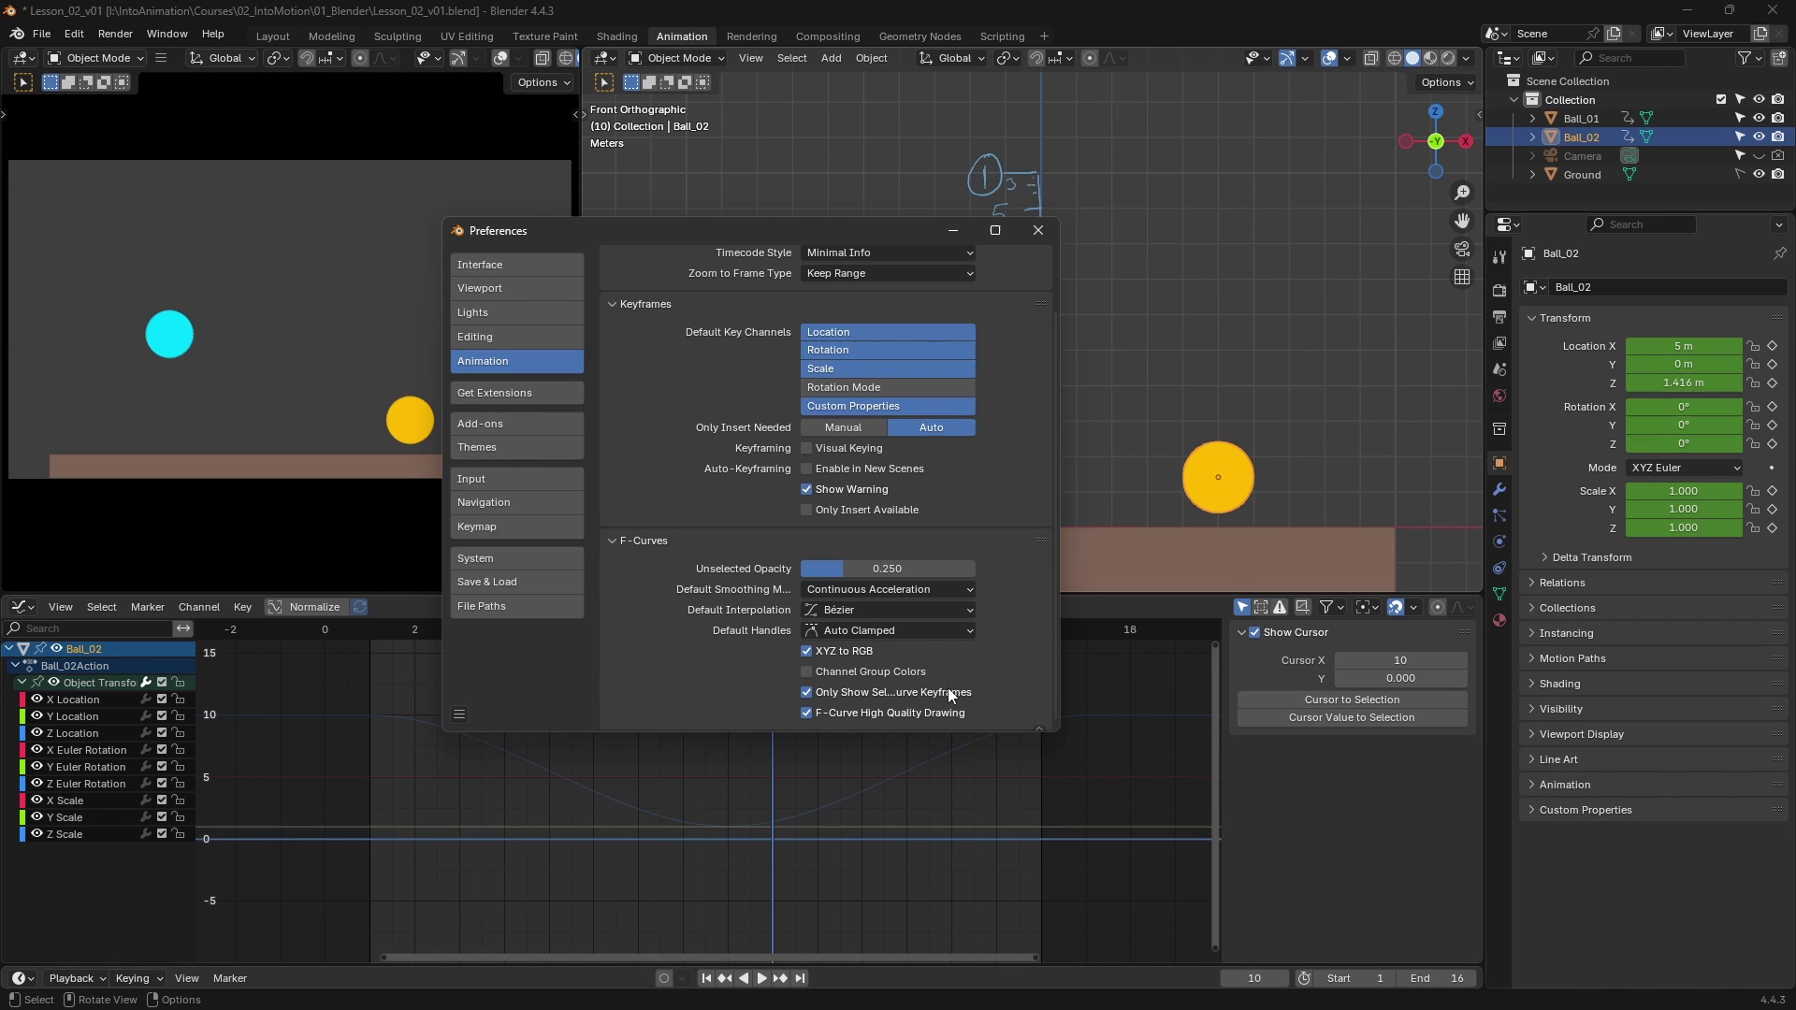
{"action": "left_click", "coordinate": [1040, 230]}
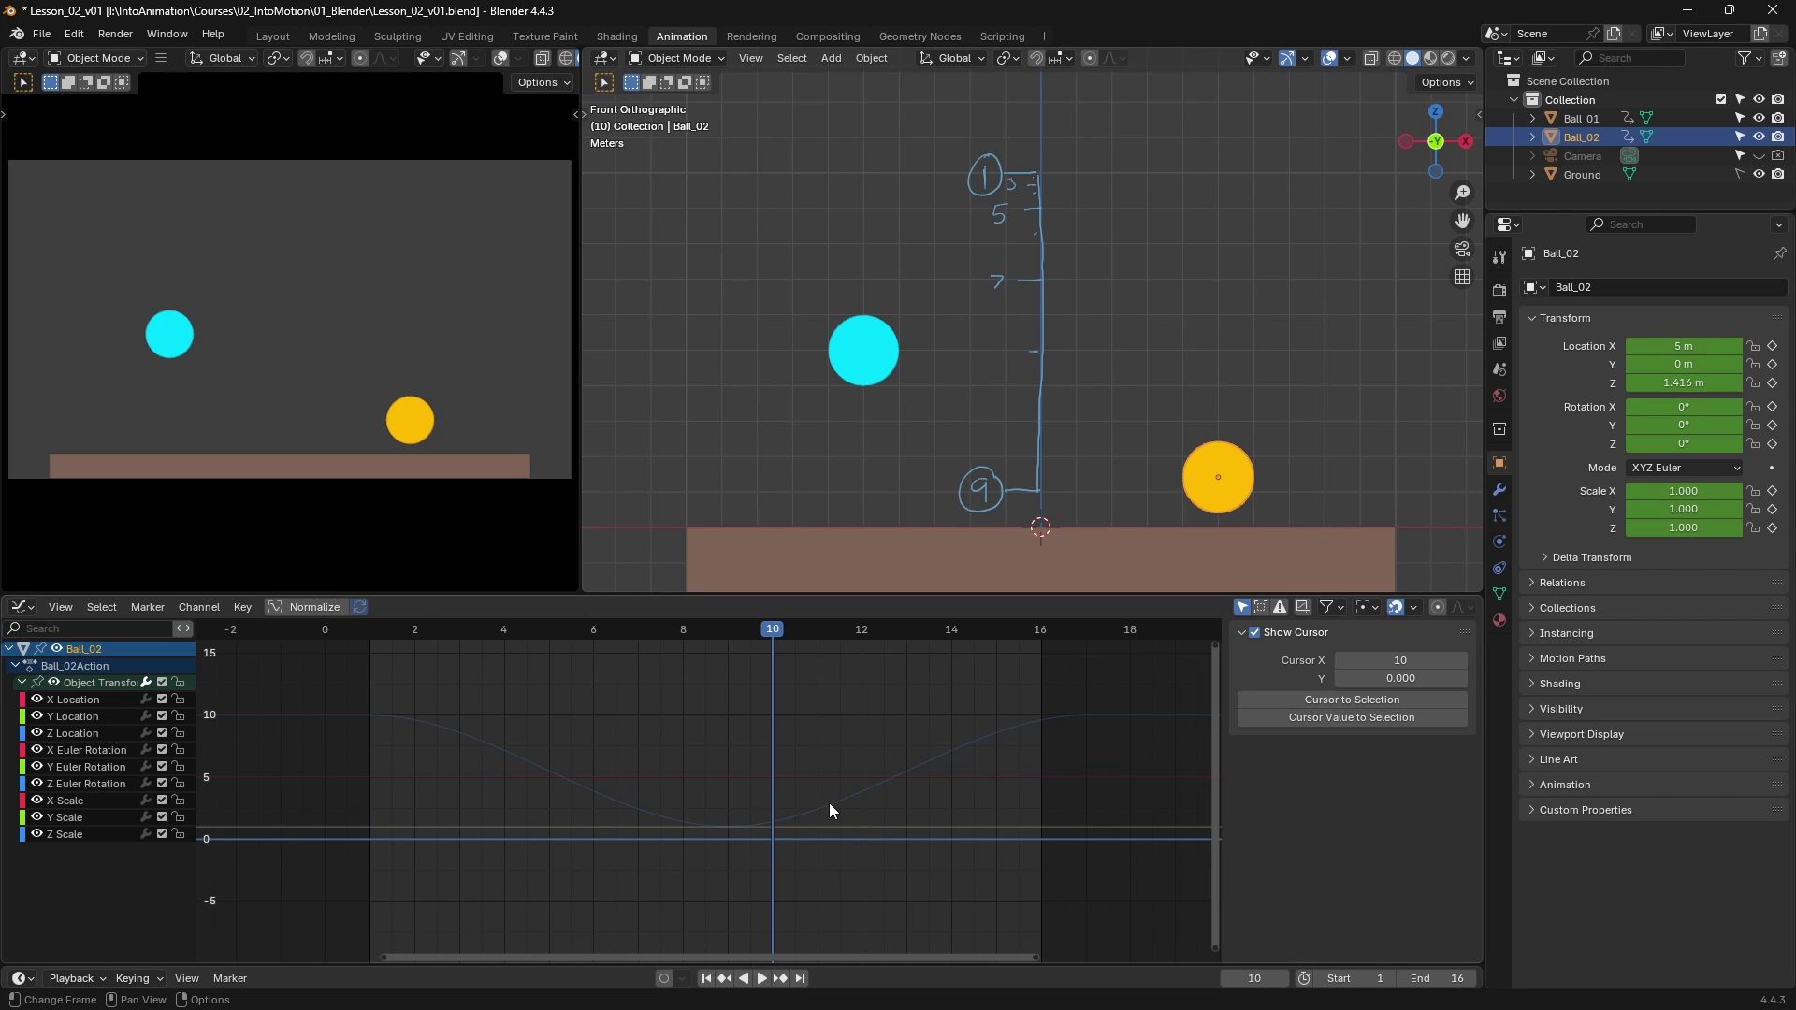
- Activate the Z Location channel and box-select its bottom and top keys to see their handles, then deselect
{"action": "left_click", "coordinate": [889, 736]}
{"action": "left_click", "coordinate": [907, 739]}
{"action": "left_click", "coordinate": [935, 818]}
{"action": "left_click", "coordinate": [86, 734]}
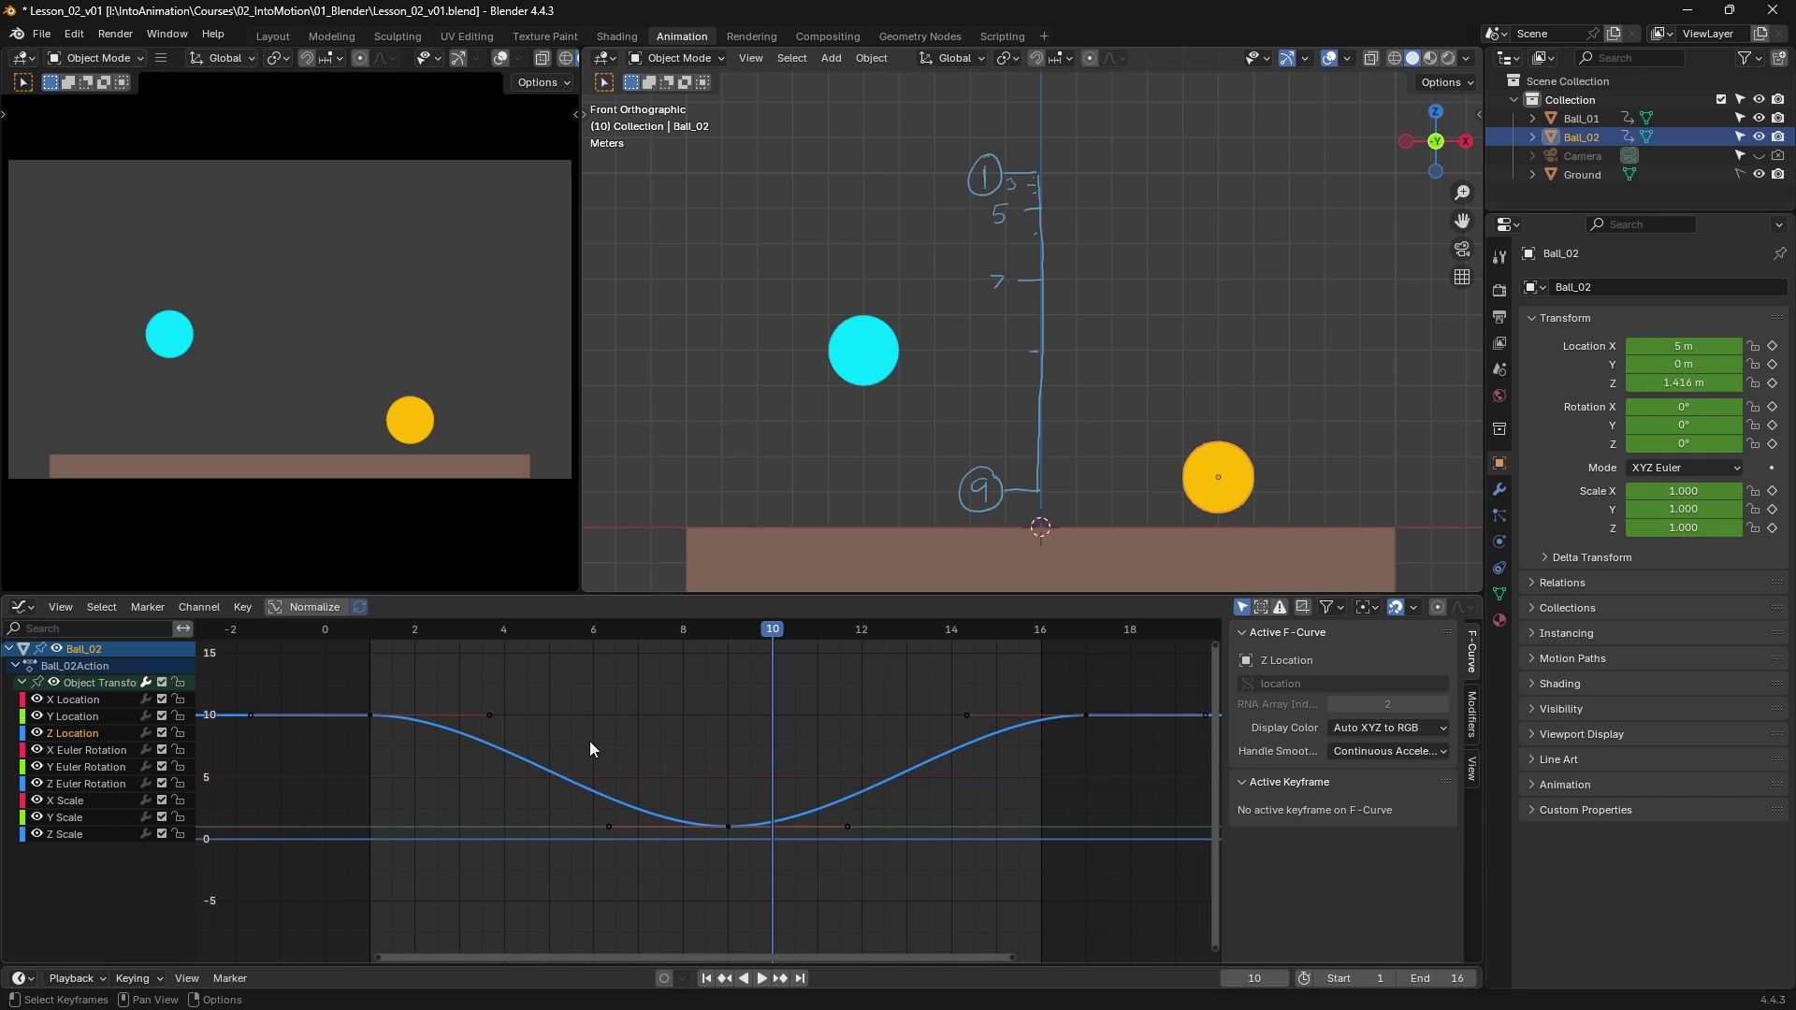
{"action": "left_click_drag", "start_coordinate": [821, 731], "coordinate": [713, 863]}
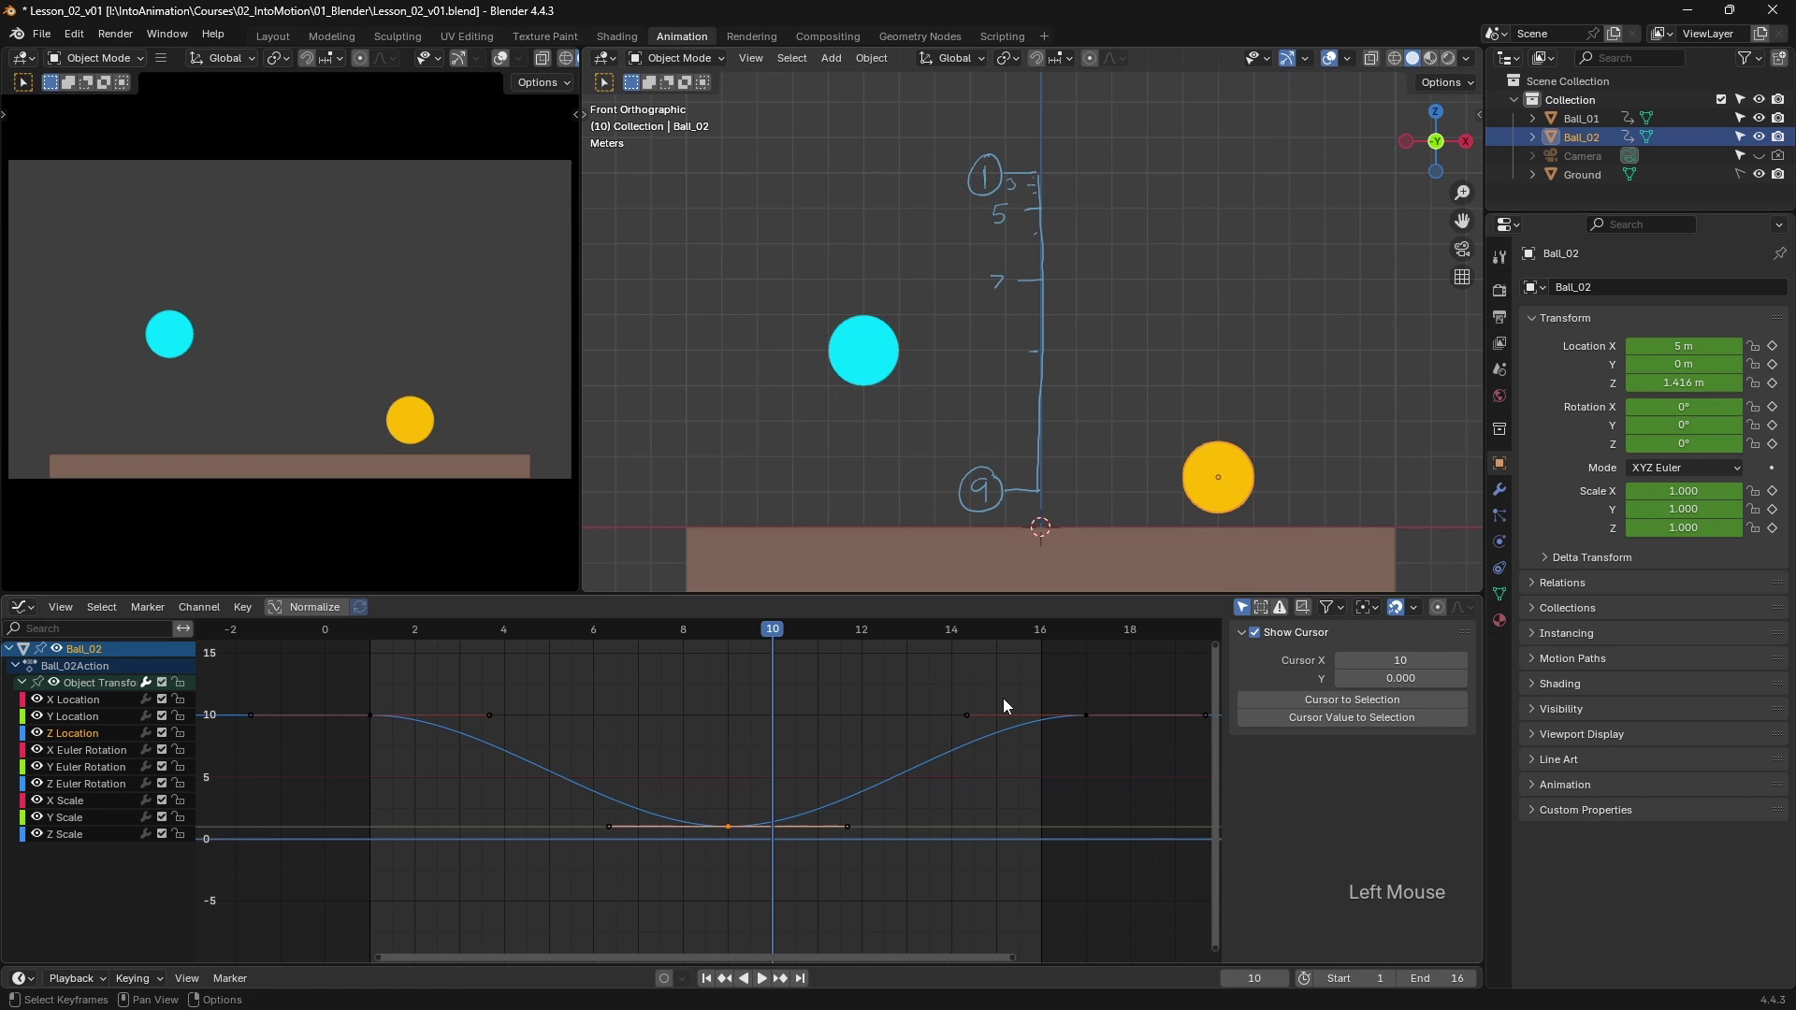
{"action": "left_click_drag", "start_coordinate": [1022, 684], "coordinate": [1141, 768]}
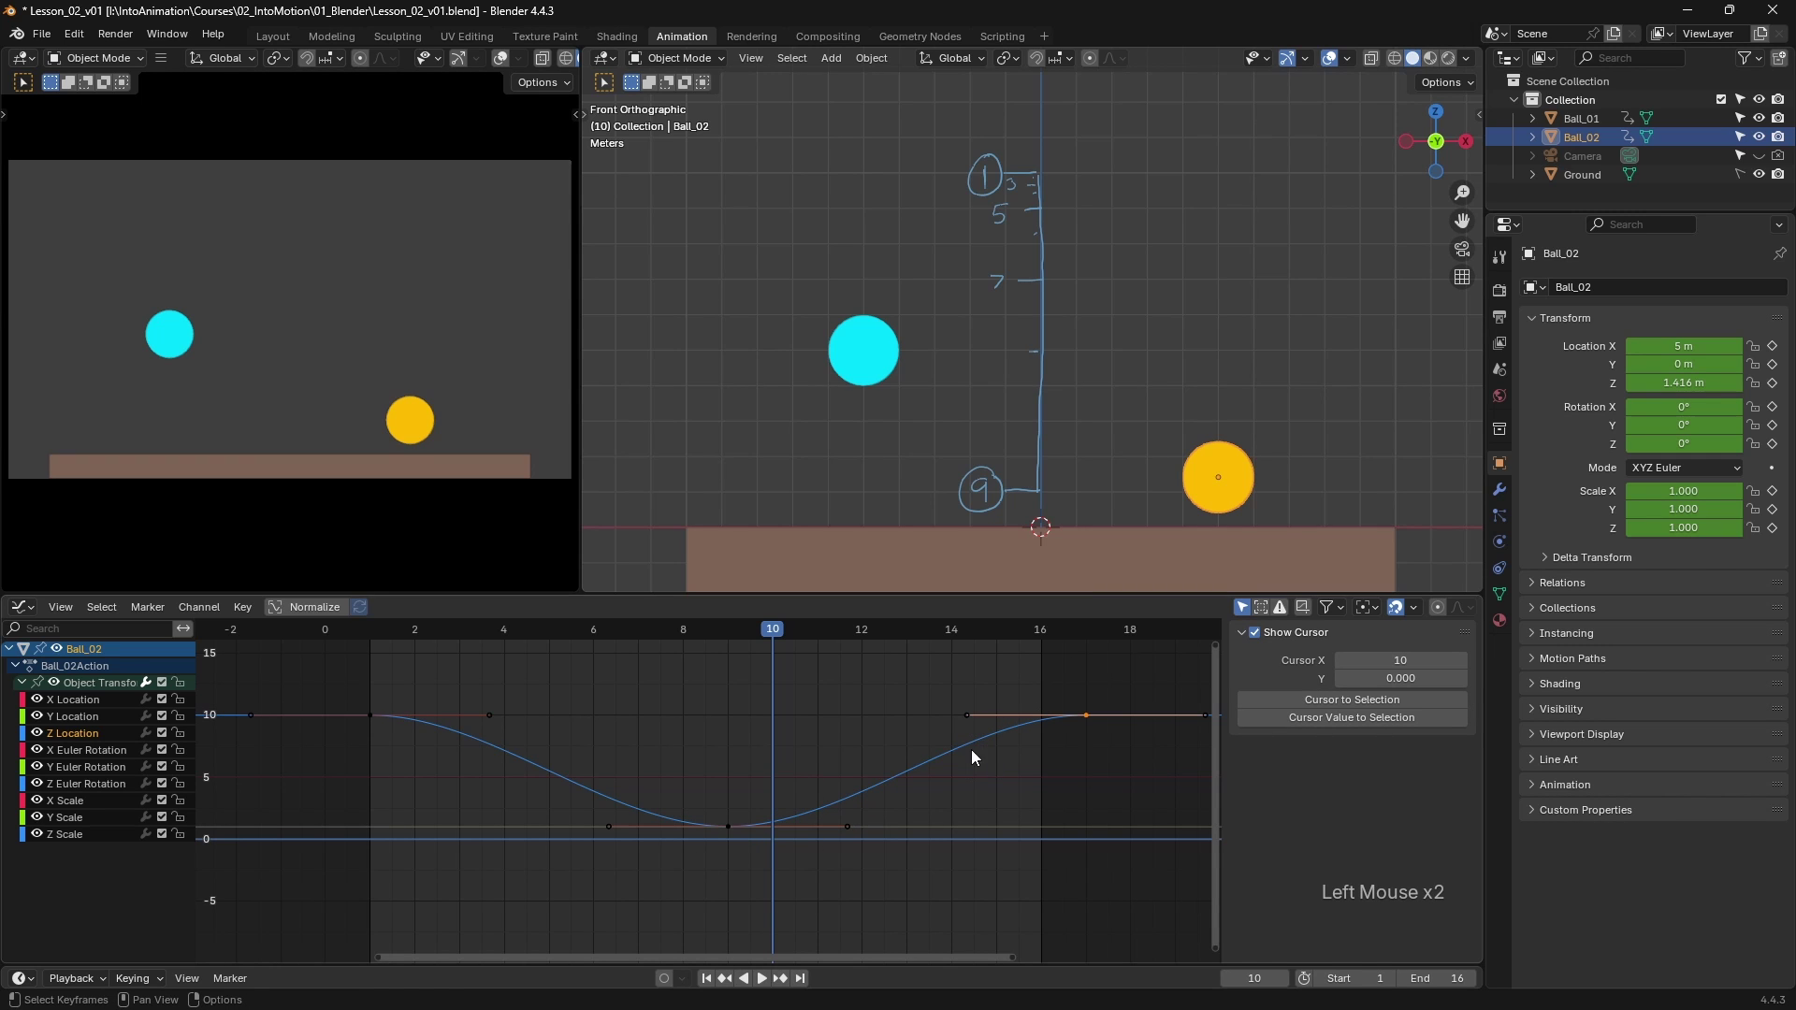
{"action": "left_click_drag", "start_coordinate": [942, 733], "coordinate": [952, 816]}
{"action": "left_click", "coordinate": [984, 776]}
{"action": "left_click", "coordinate": [949, 884]}
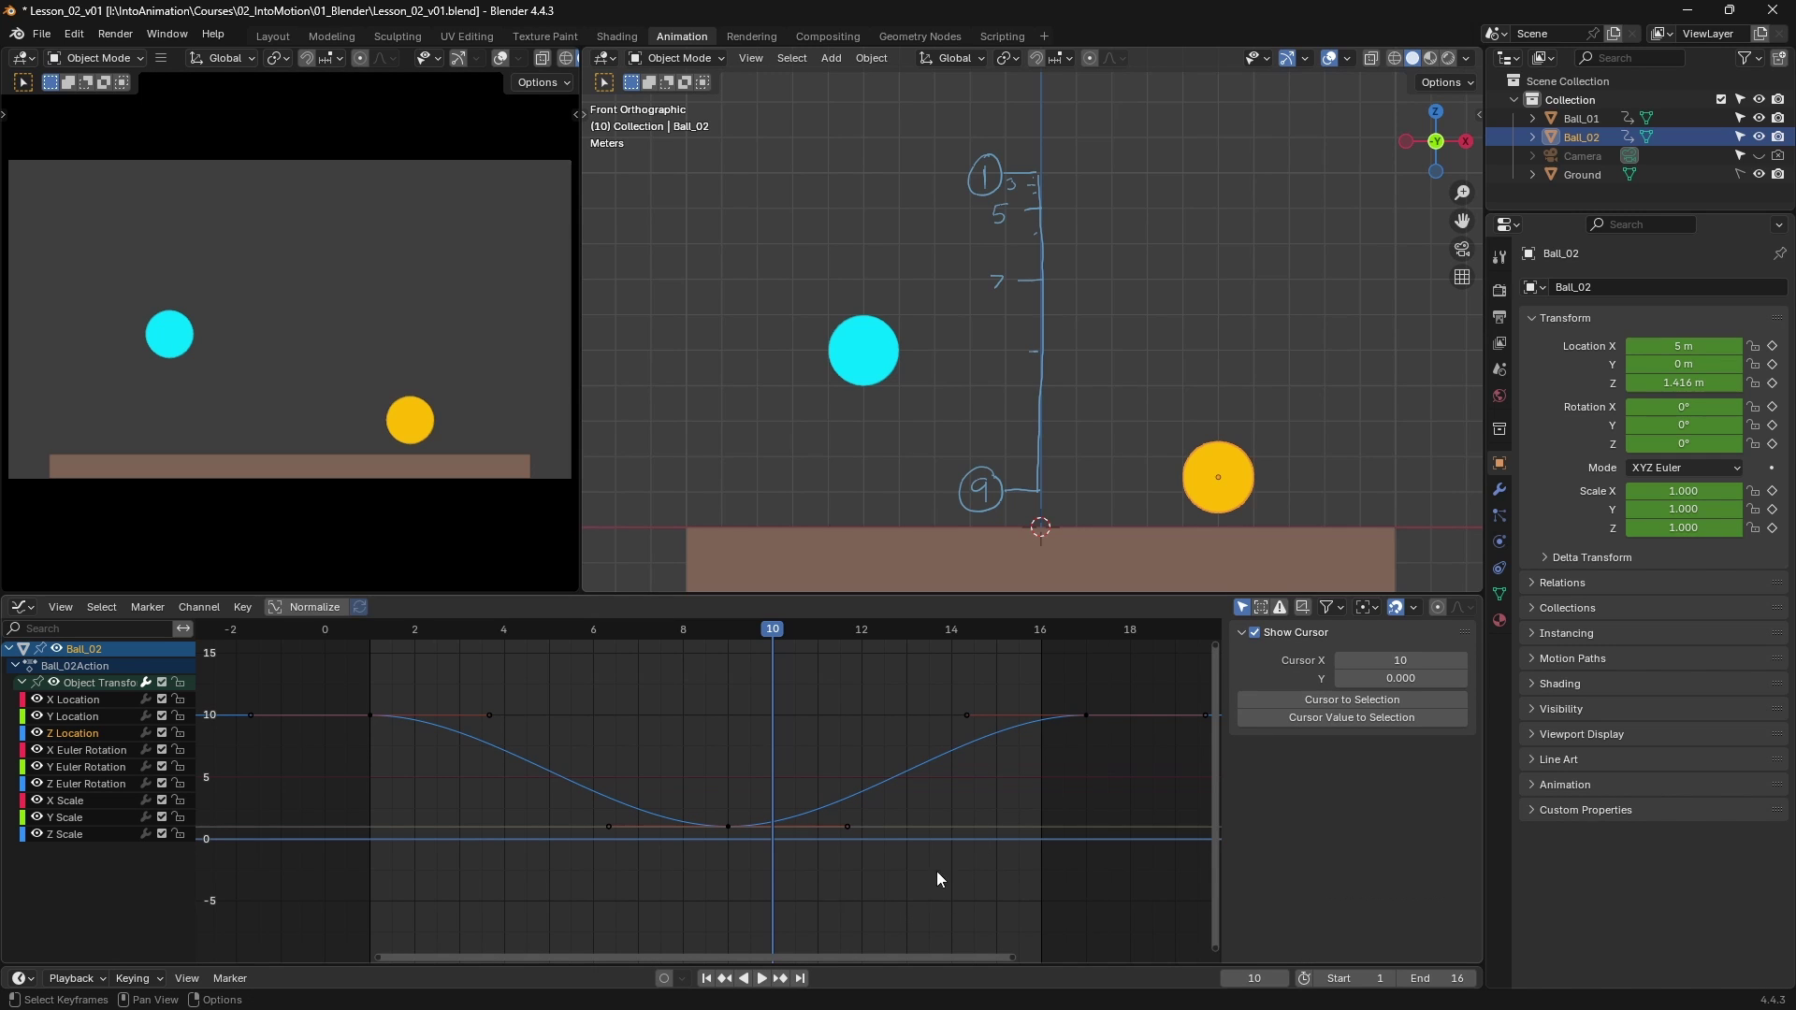
- Set the F-Curves Unselected Opacity preference to 0.15 and close Preferences
{"action": "key", "text": "ctrl"}
{"action": "key", "text": "ctrl+comma"}
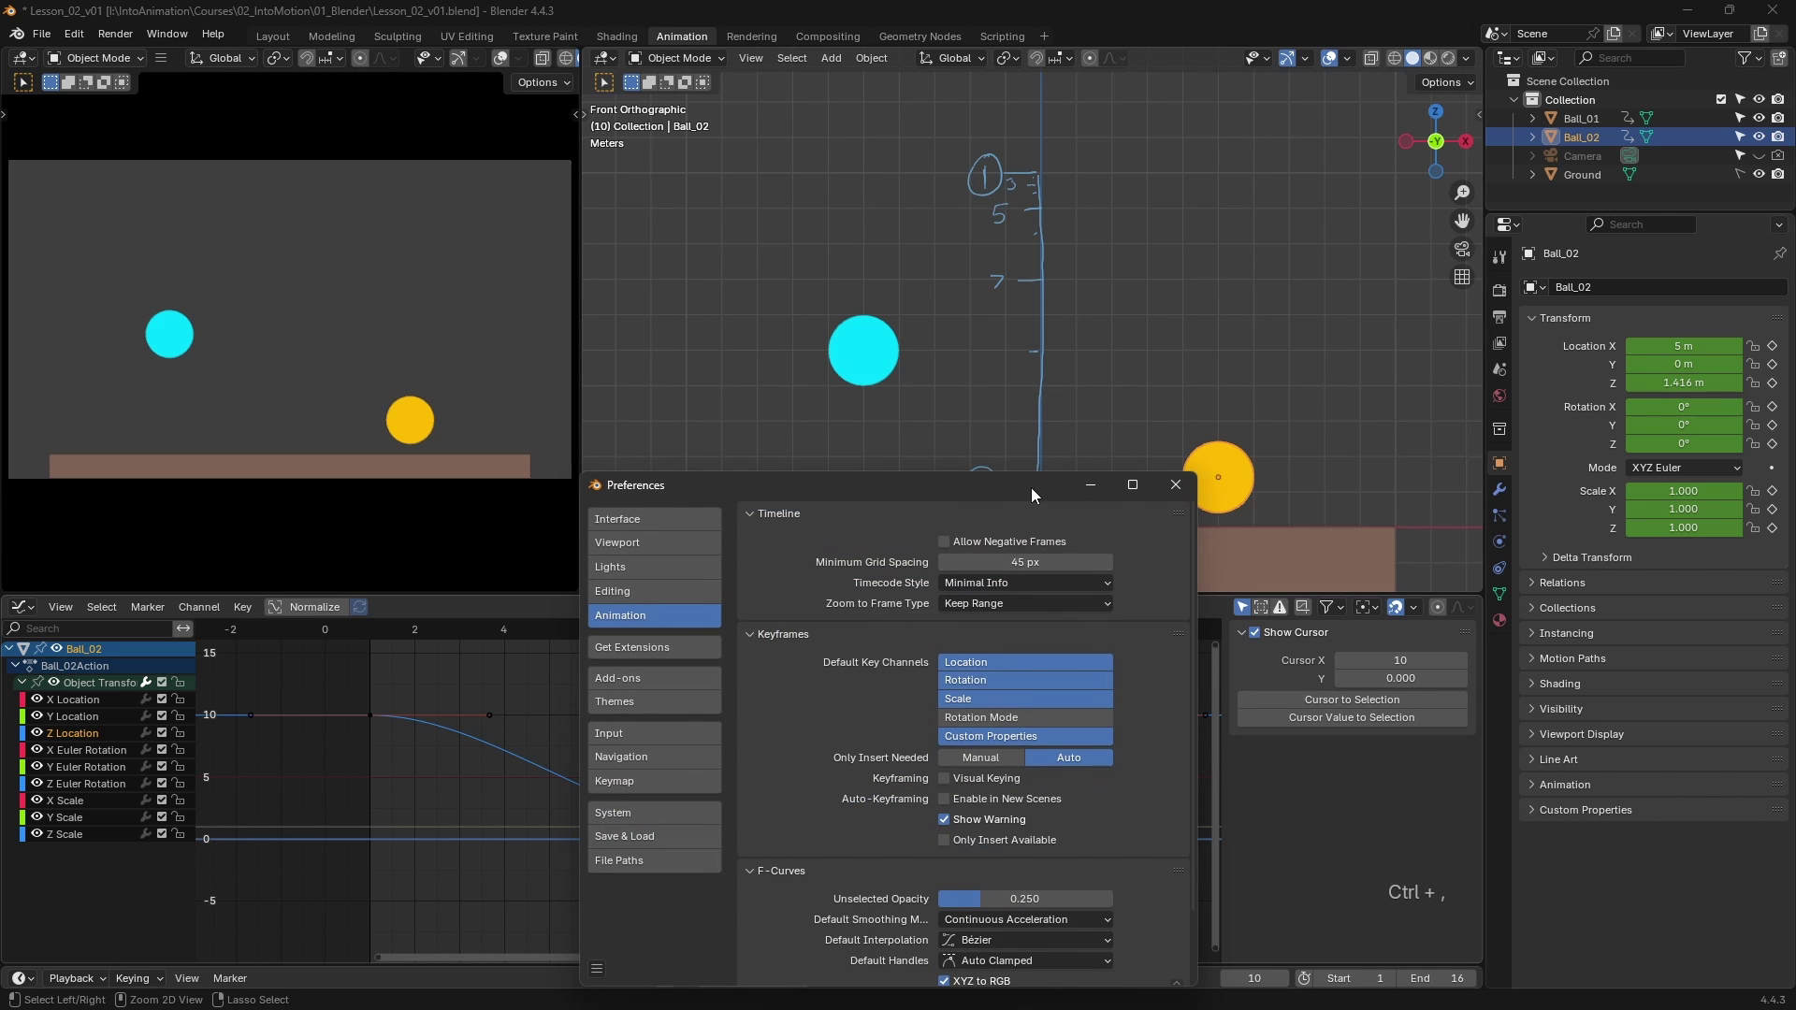
{"action": "left_click_drag", "start_coordinate": [1024, 487], "coordinate": [941, 184]}
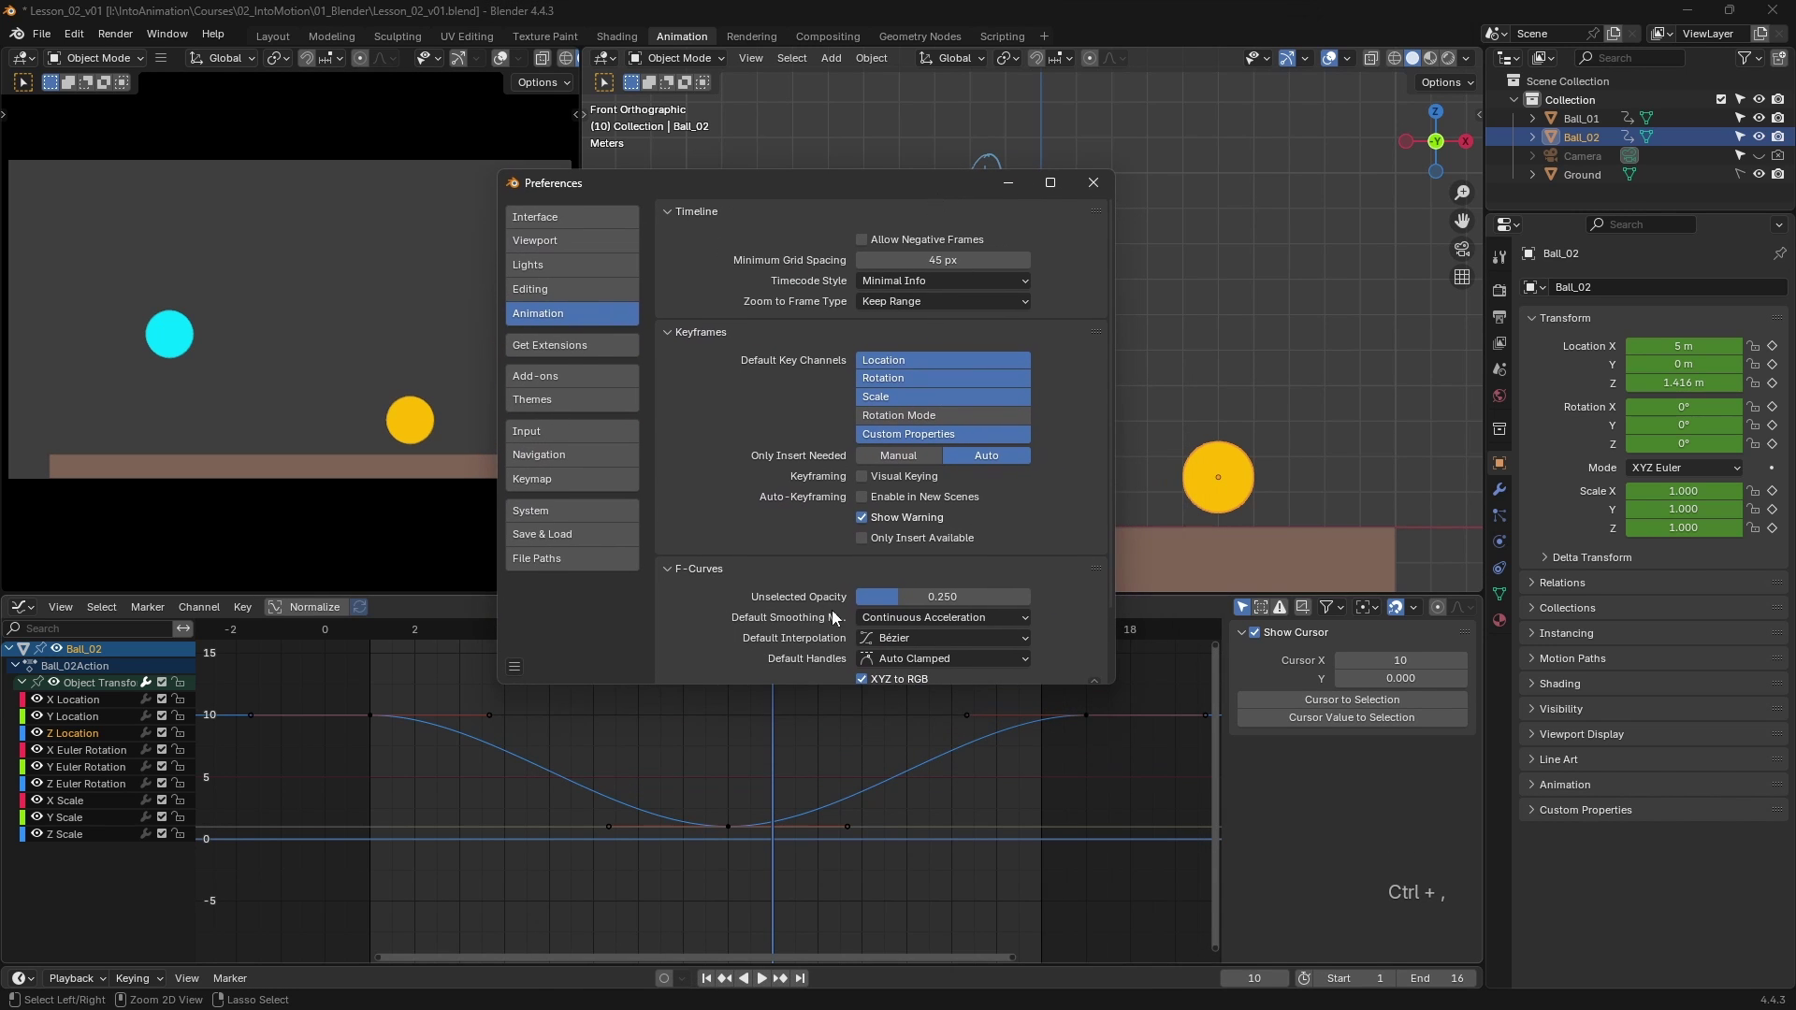
{"action": "left_click", "coordinate": [975, 601]}
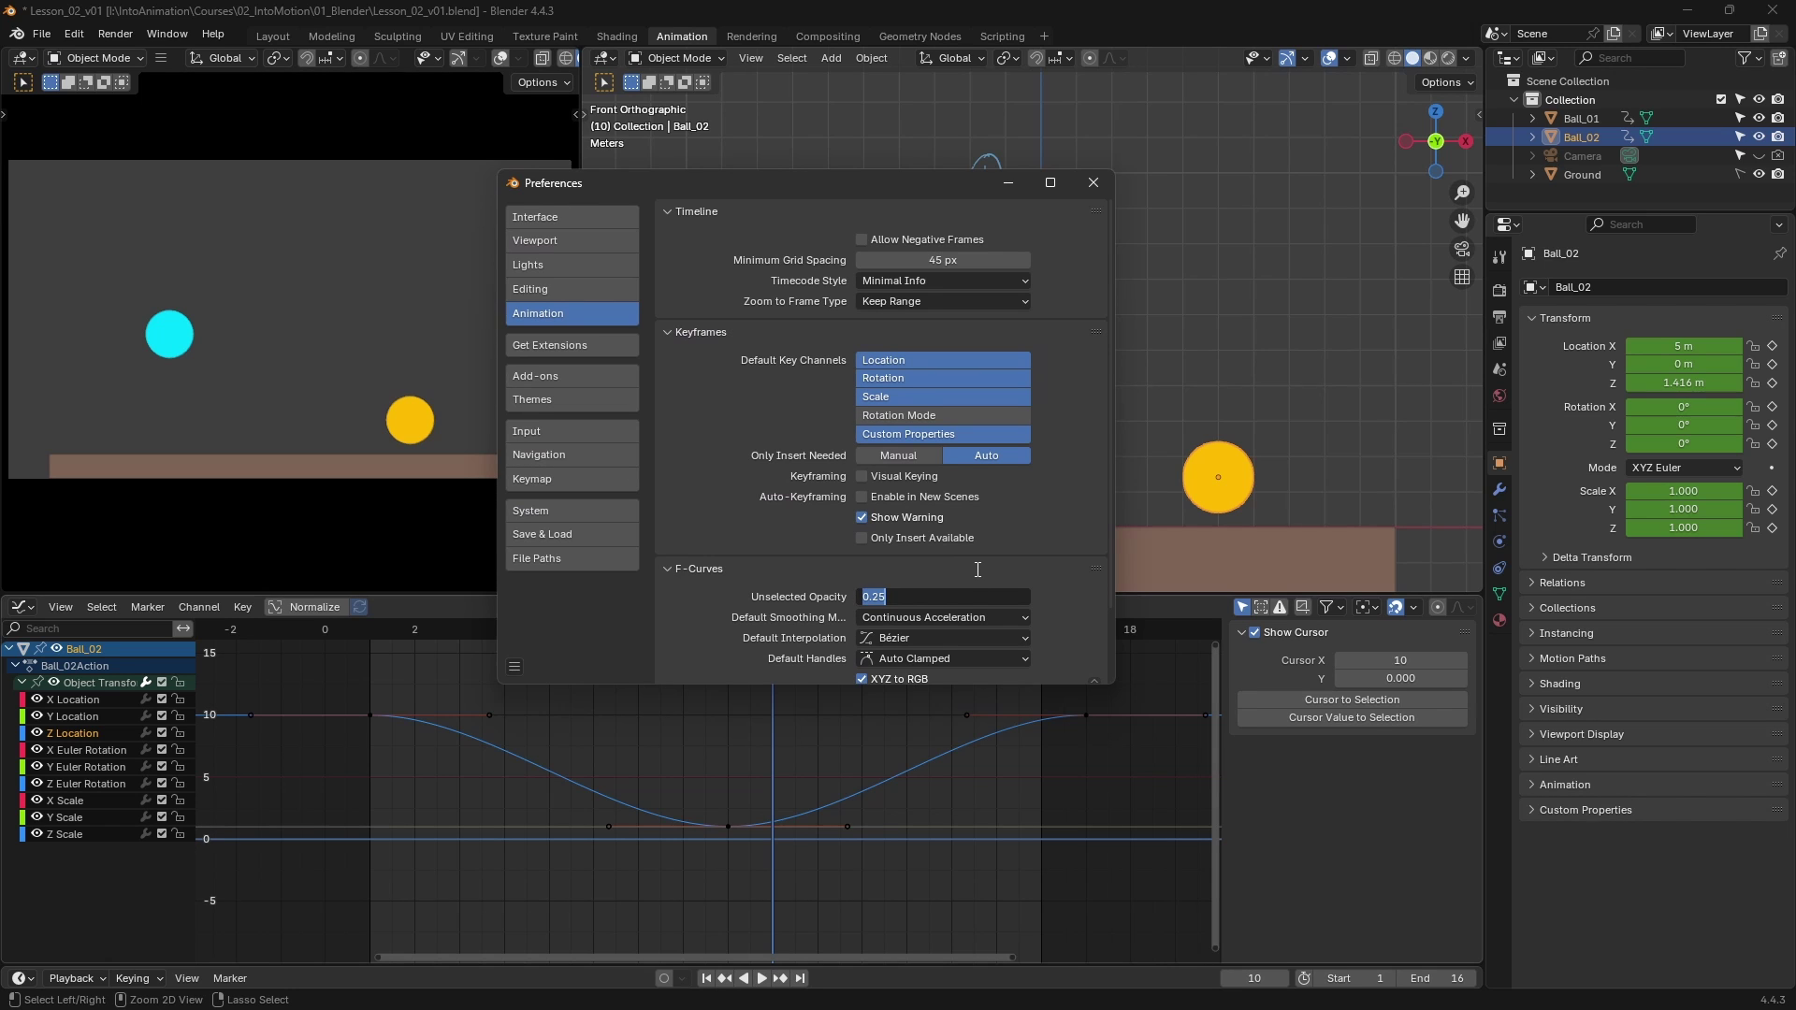
{"action": "type", "text": ".15"}
{"action": "key", "text": "Return"}
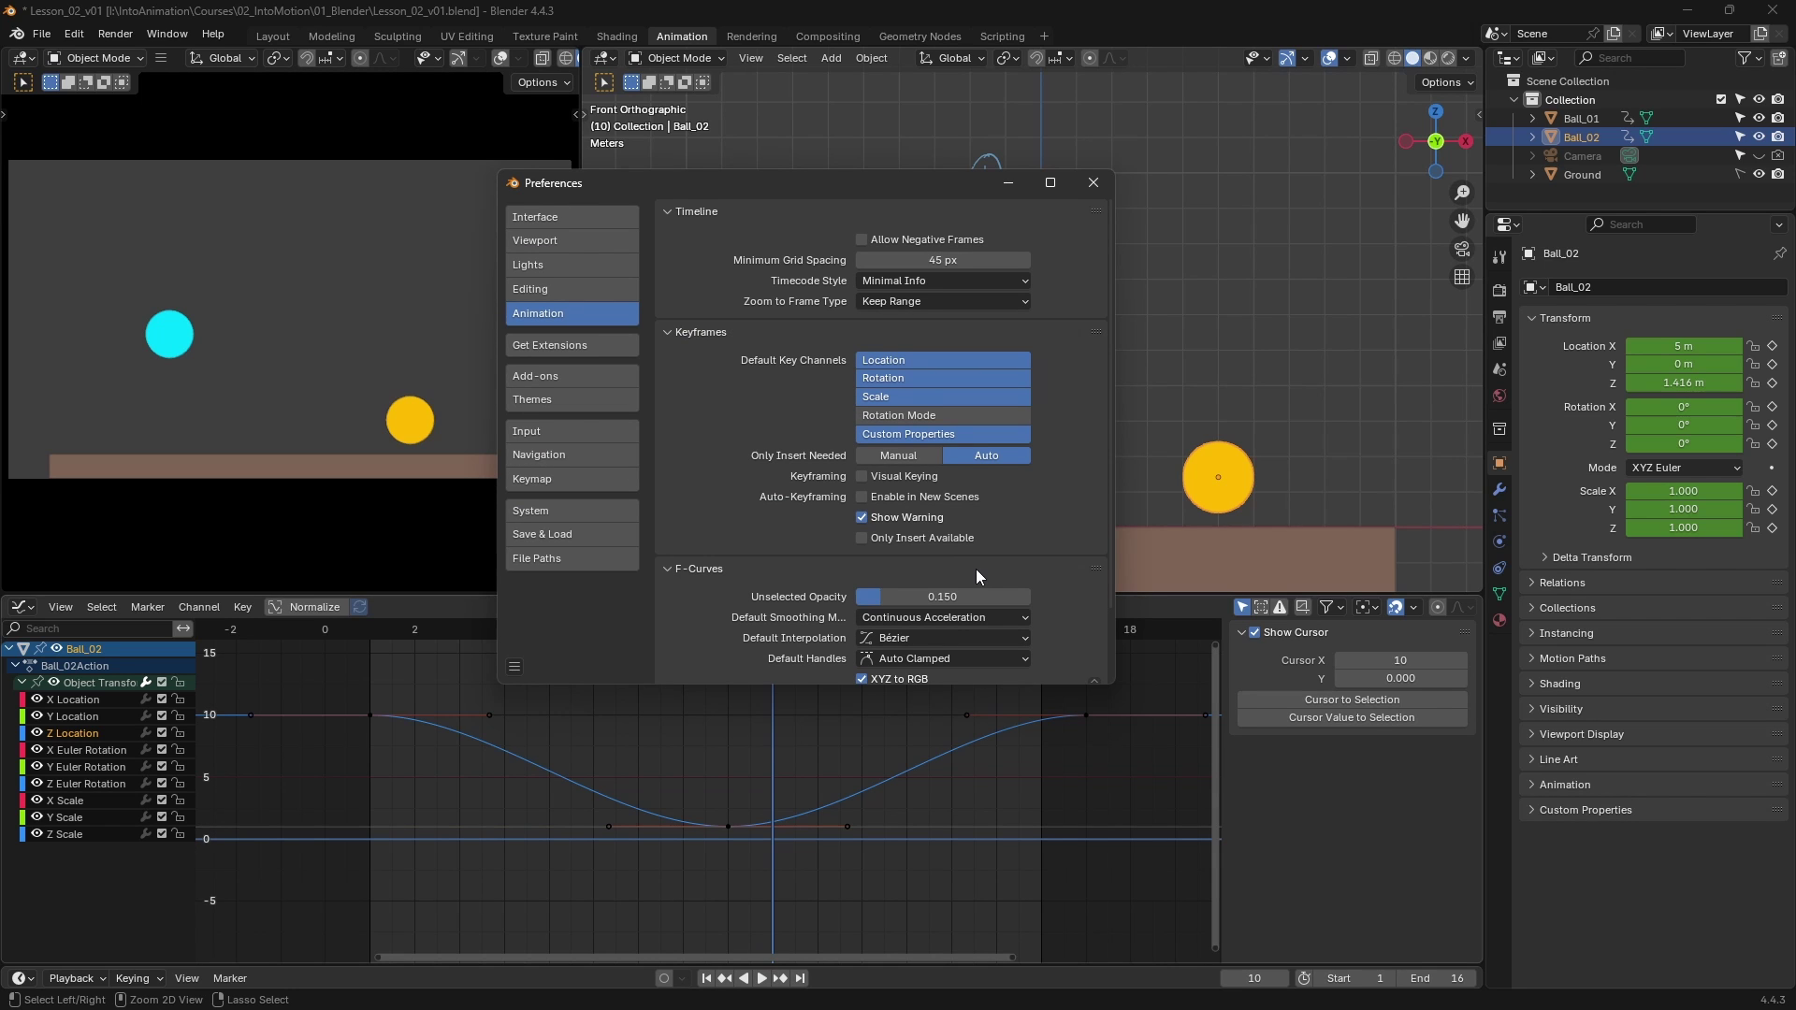
{"action": "left_click", "coordinate": [1092, 181]}
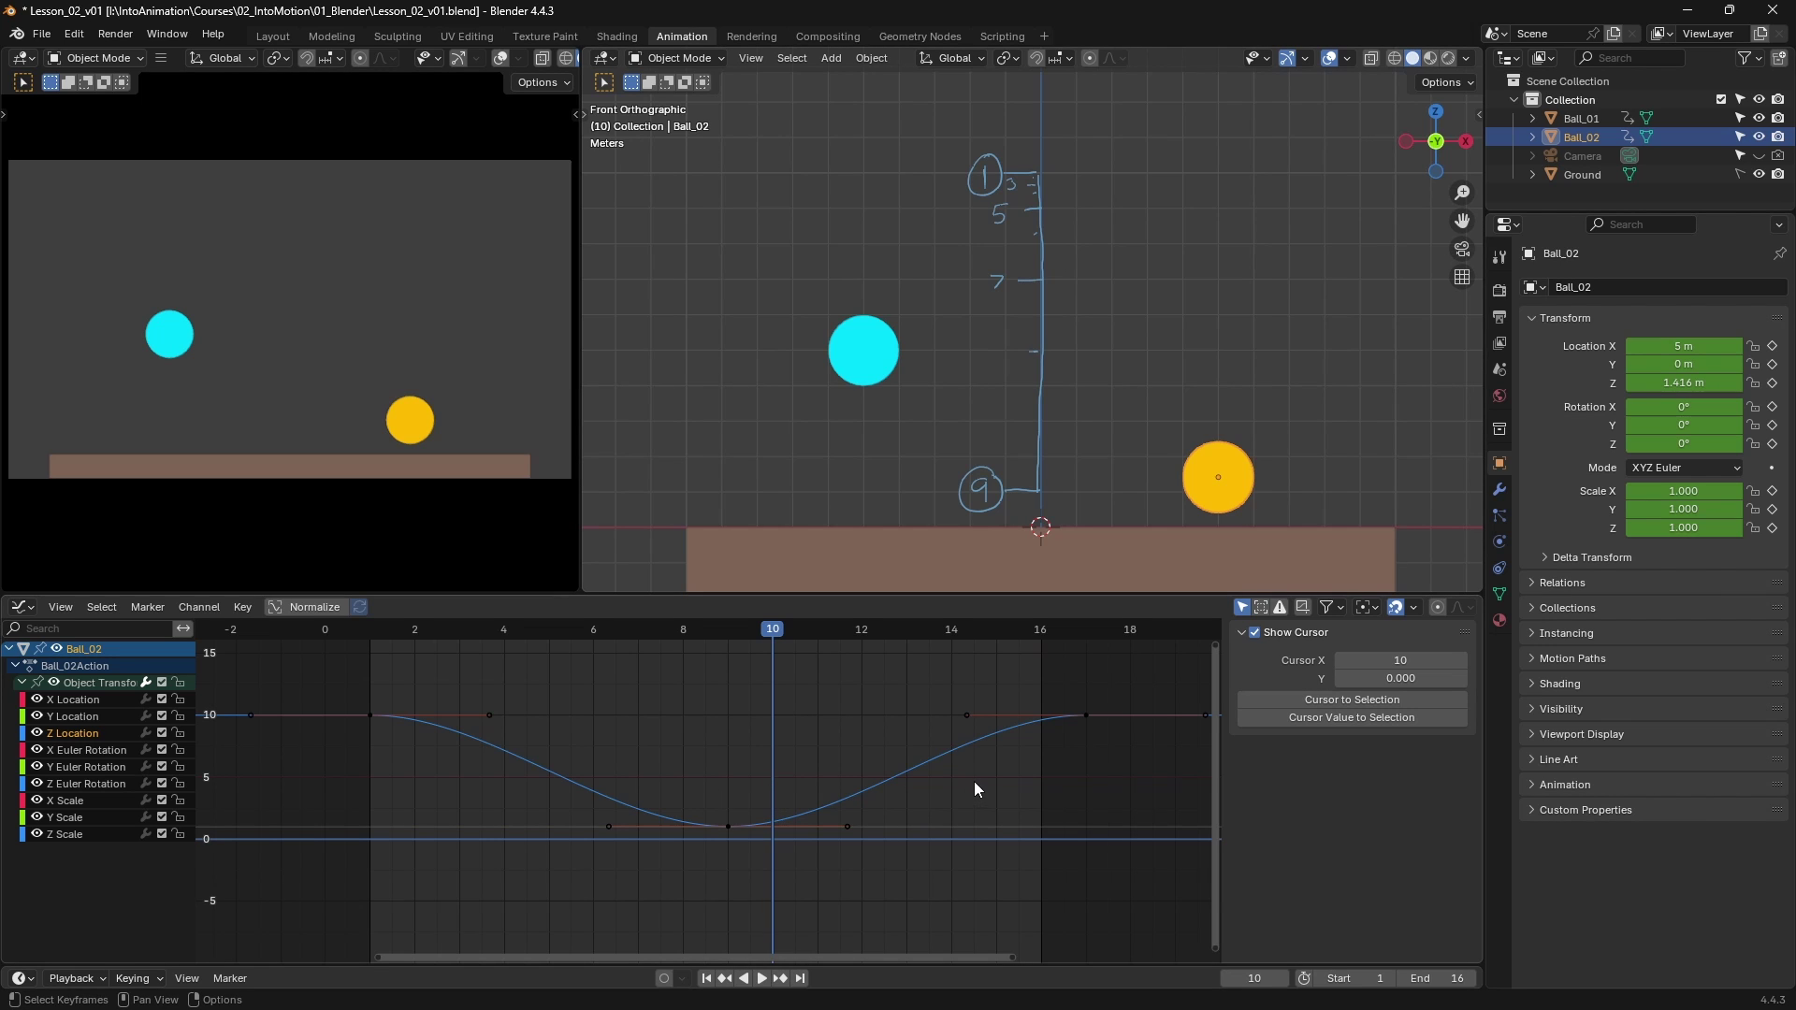
- Check the flat Y Location curve, then make Z Location the active curve again
{"action": "left_click", "coordinate": [835, 771]}
{"action": "left_click", "coordinate": [79, 715]}
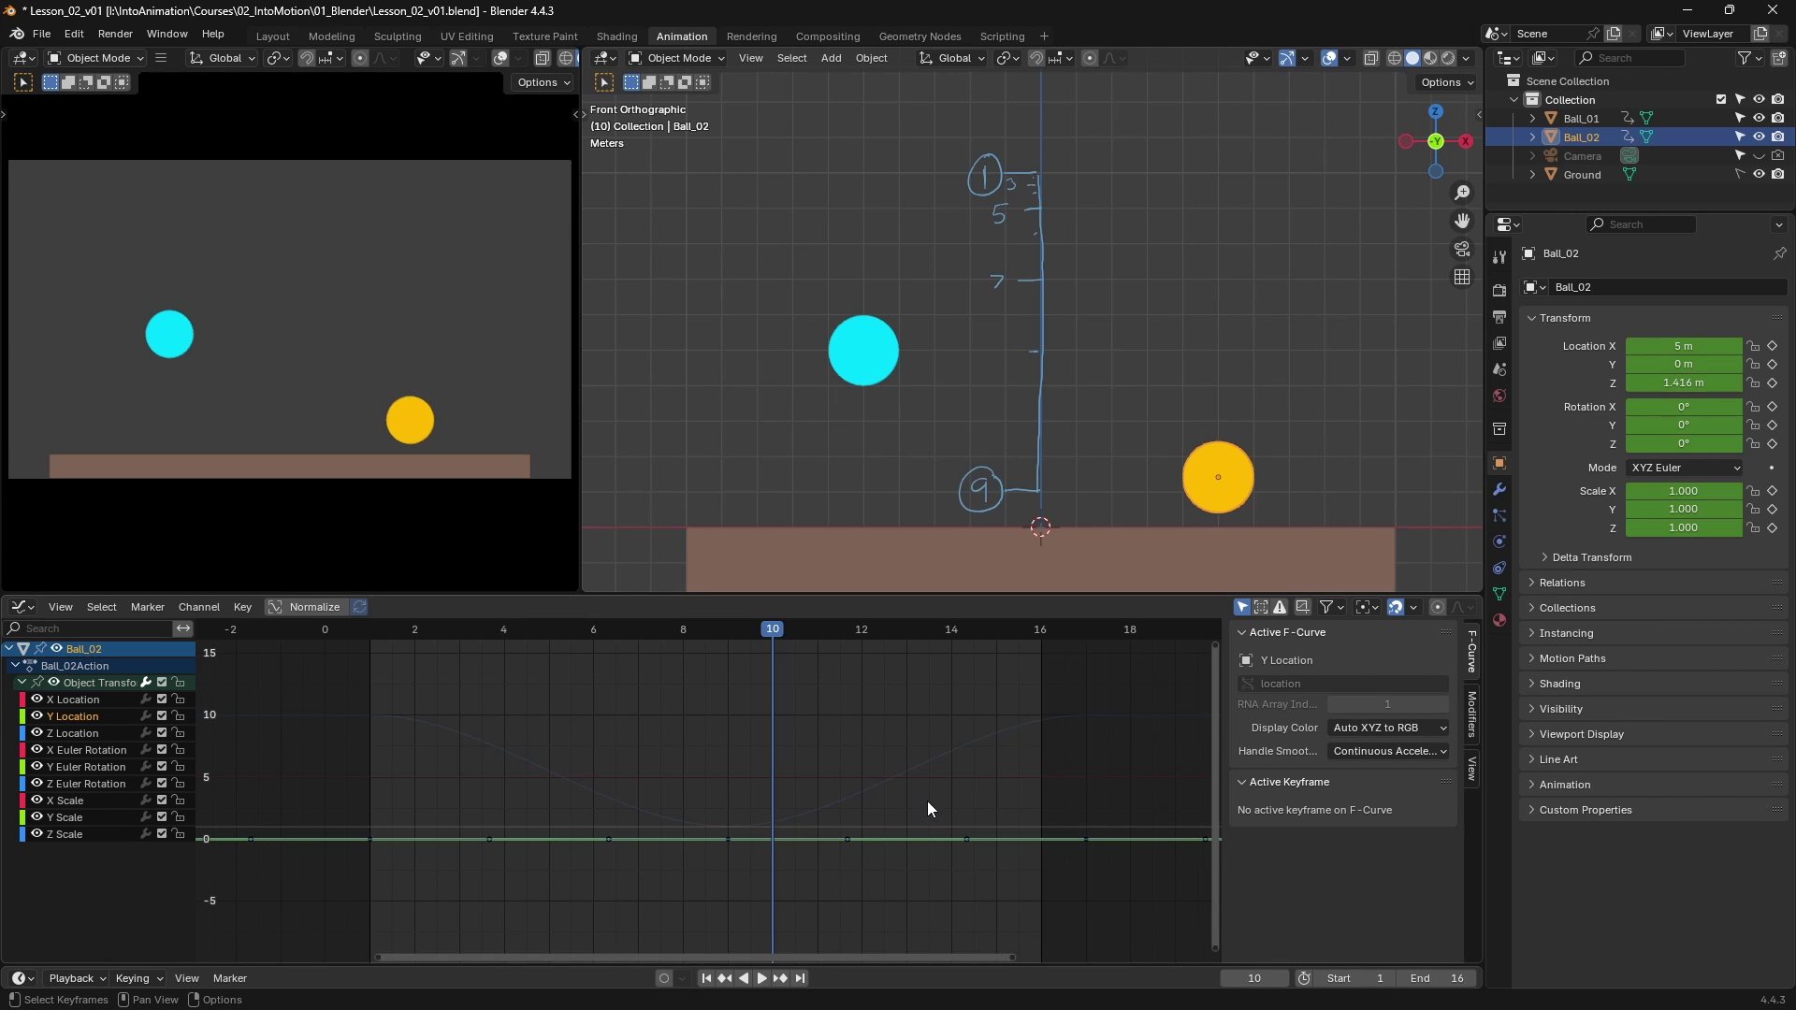
{"action": "left_click", "coordinate": [86, 733]}
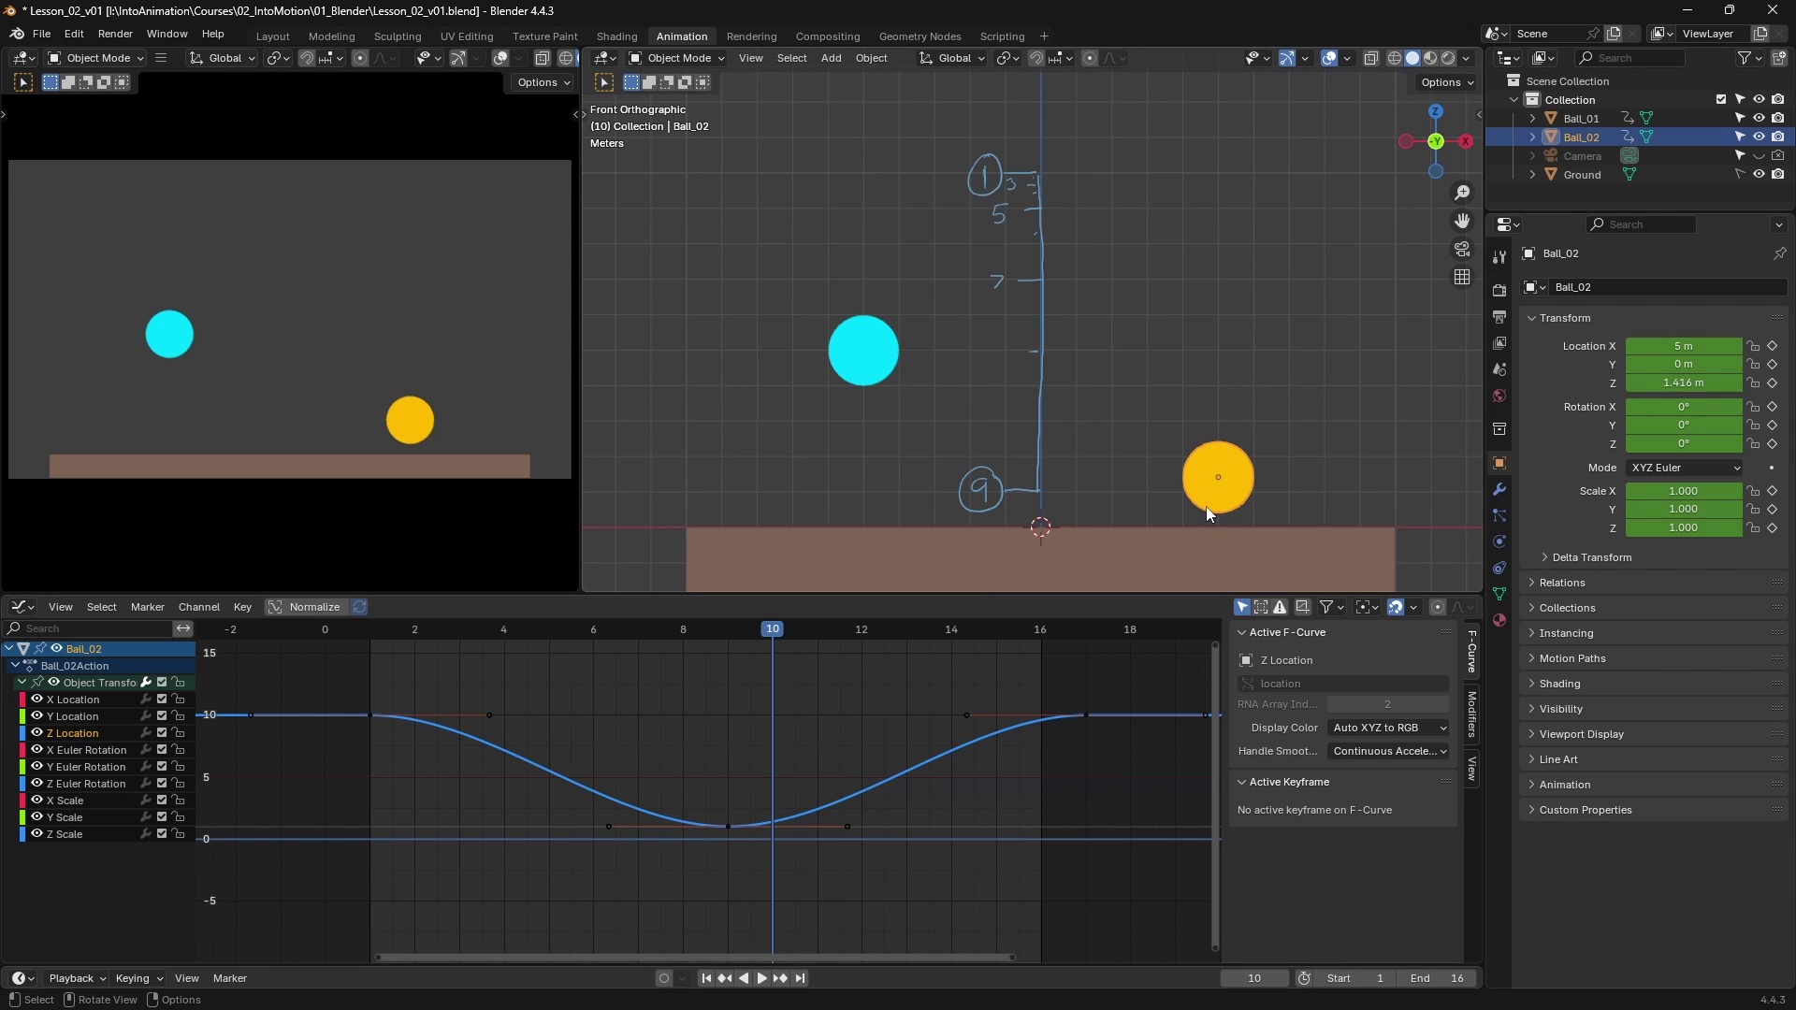
- Select Ball_01 and show its stepped Z Location curve, zoomed out to the full 10 m to 1 m drop
{"action": "left_click", "coordinate": [873, 350]}
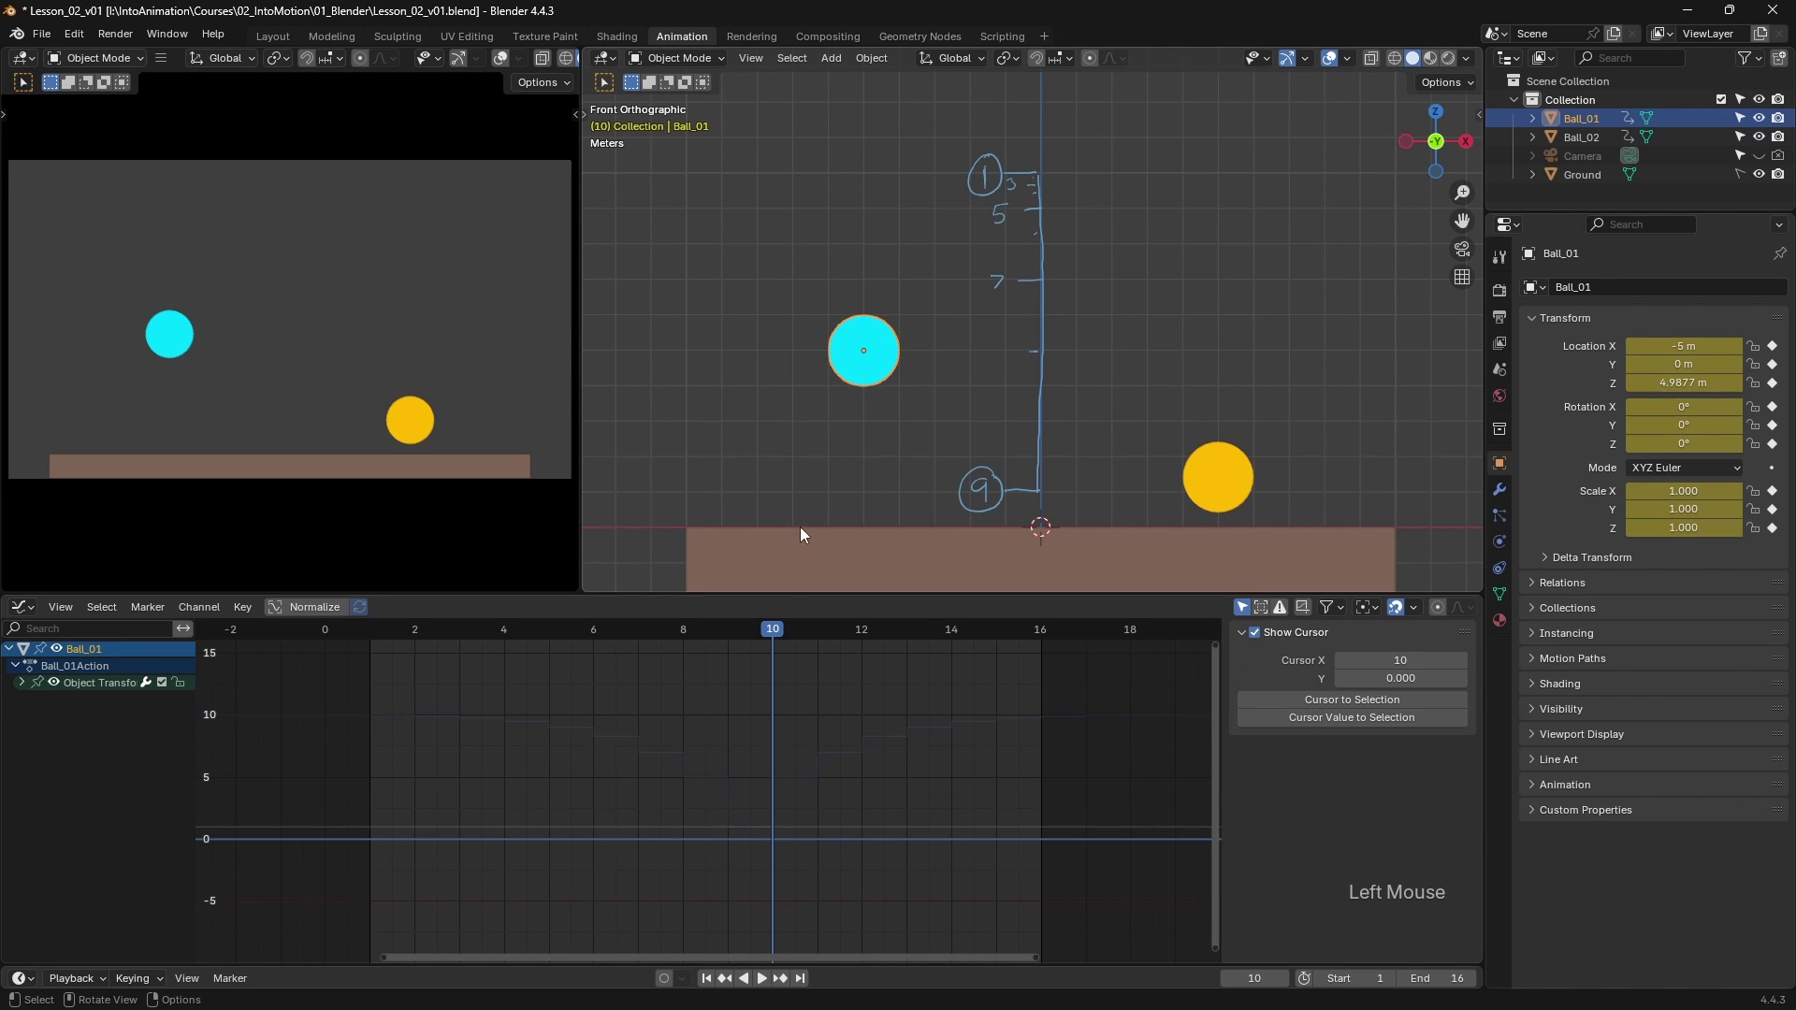
{"action": "left_click", "coordinate": [21, 682]}
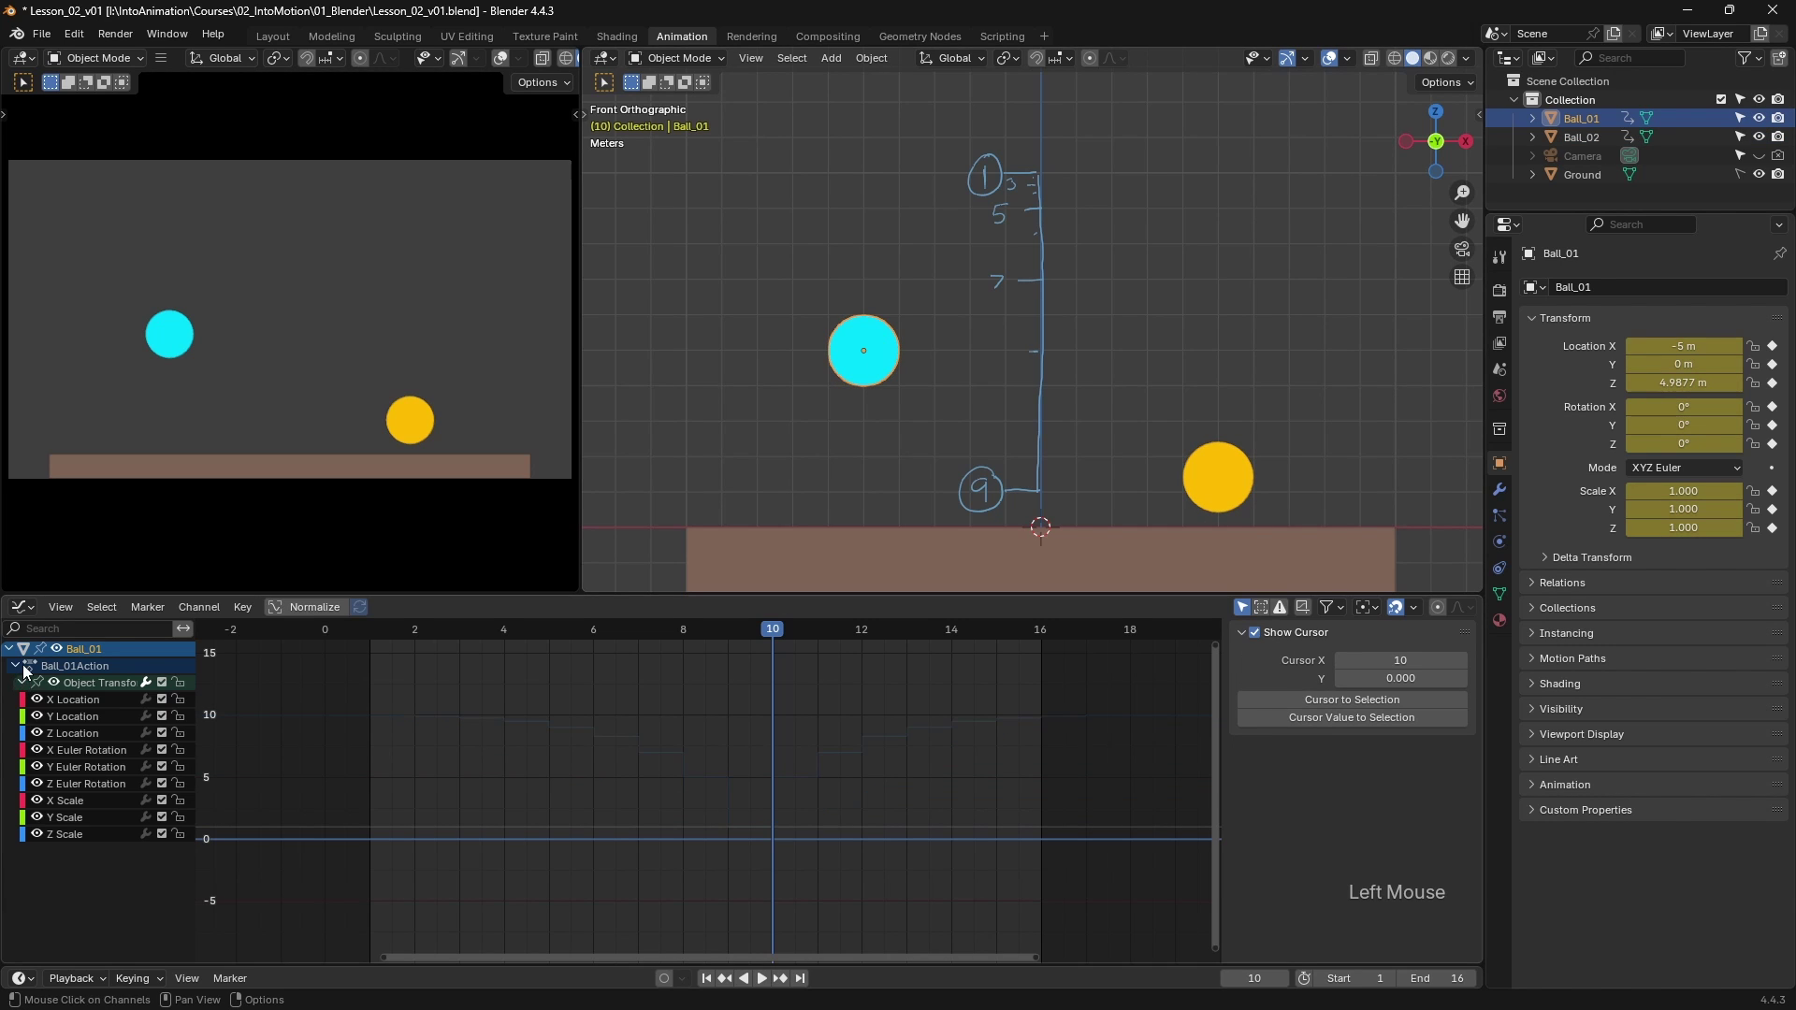
{"action": "double_click", "coordinate": [94, 733]}
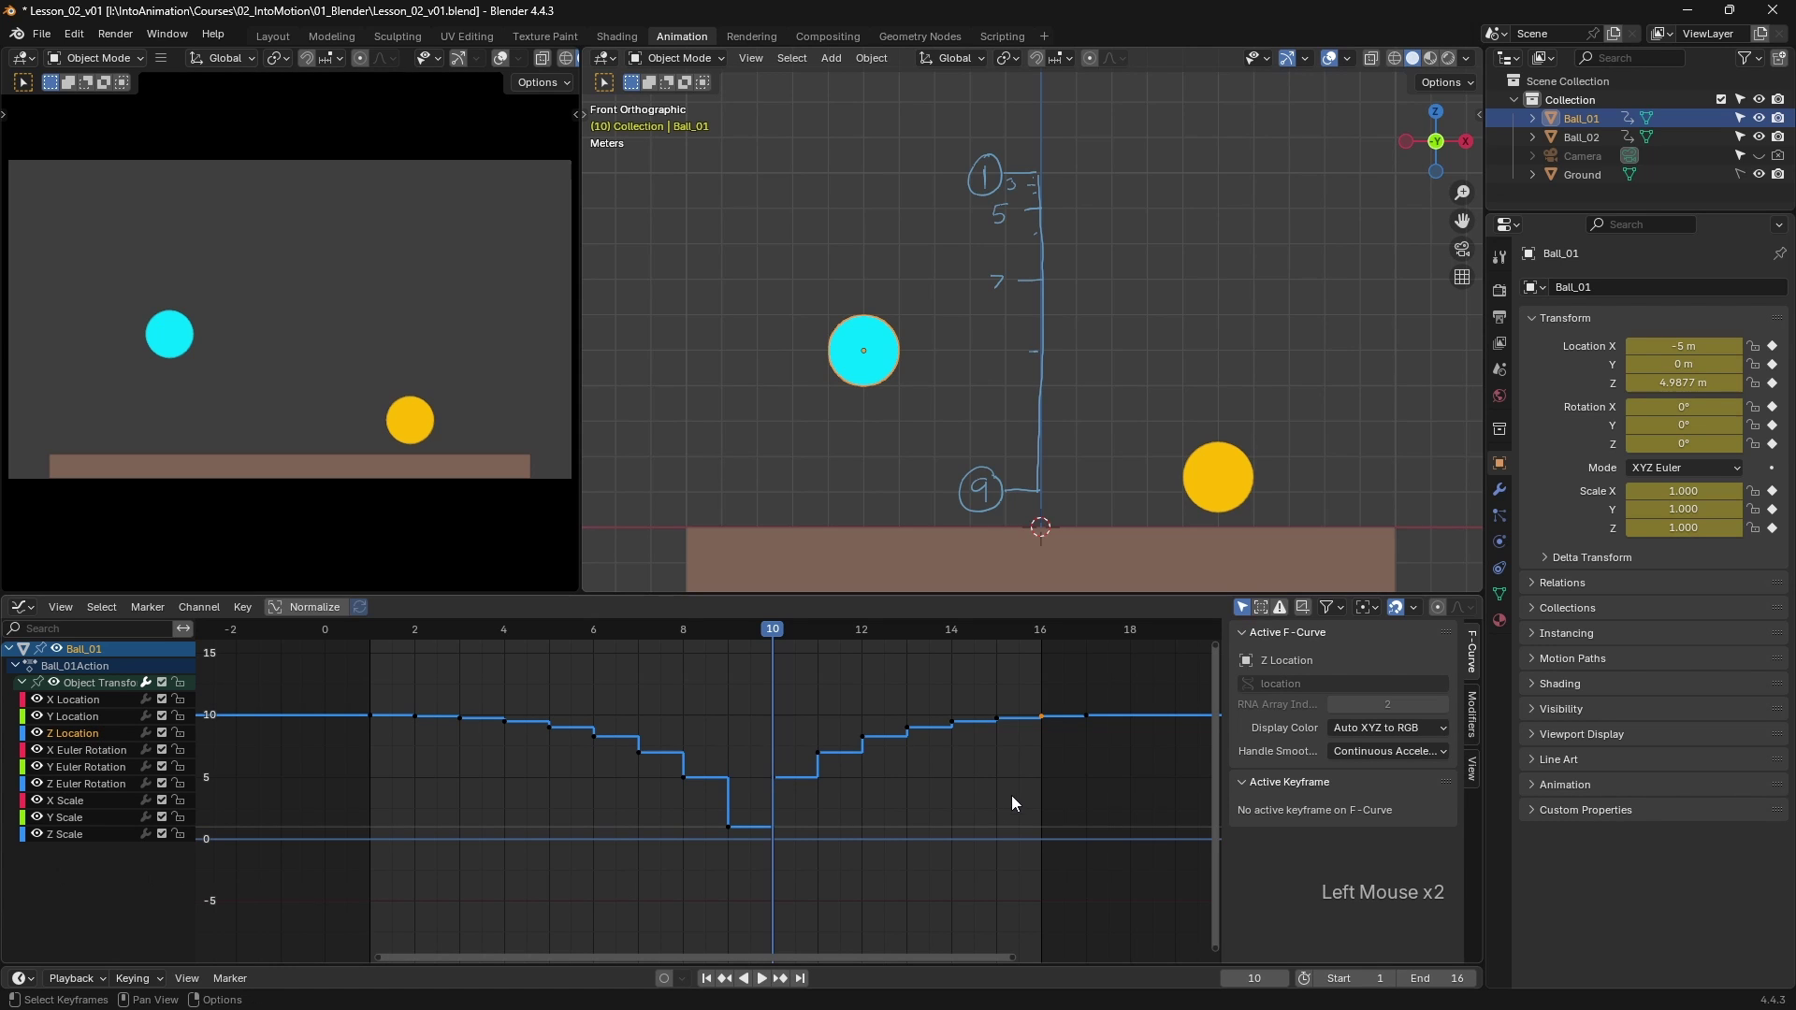
{"action": "middle_click_drag", "start_coordinate": [1014, 790], "coordinate": [973, 814], "text": "ctrl"}
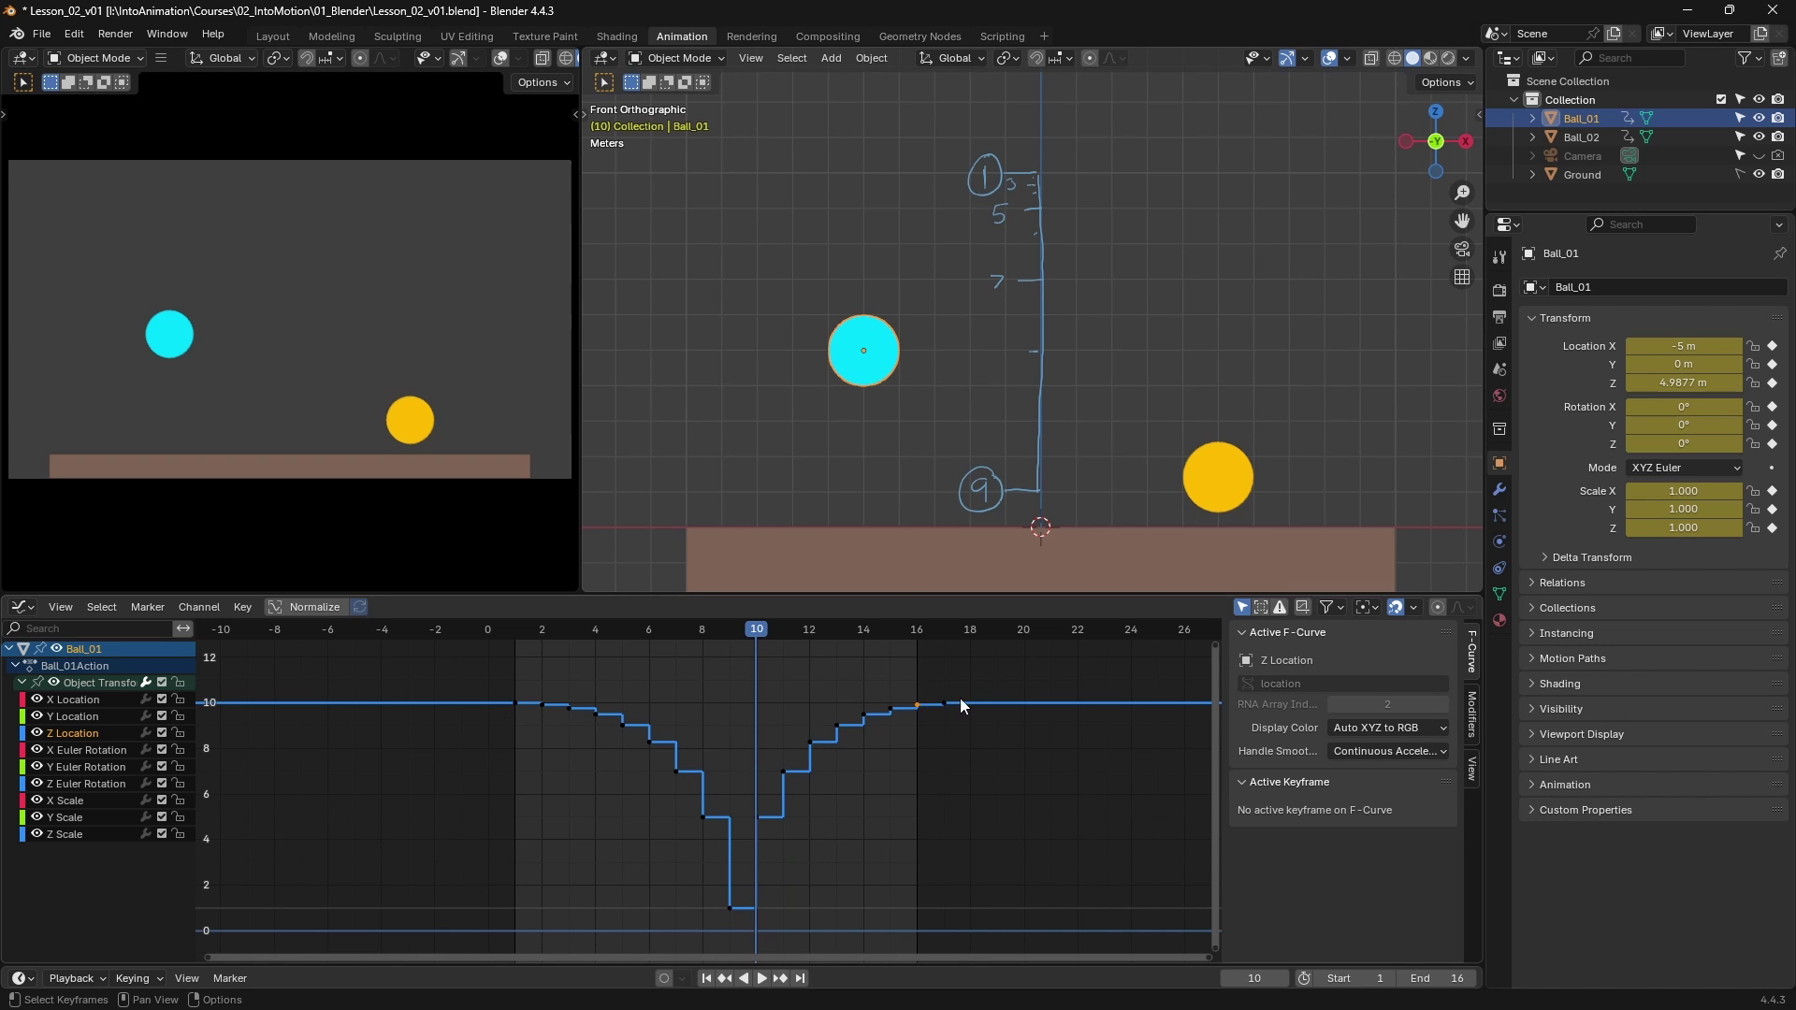
- Select the yellow ball's bottom Z Location key and set its handles to Free
{"action": "left_click", "coordinate": [1231, 479]}
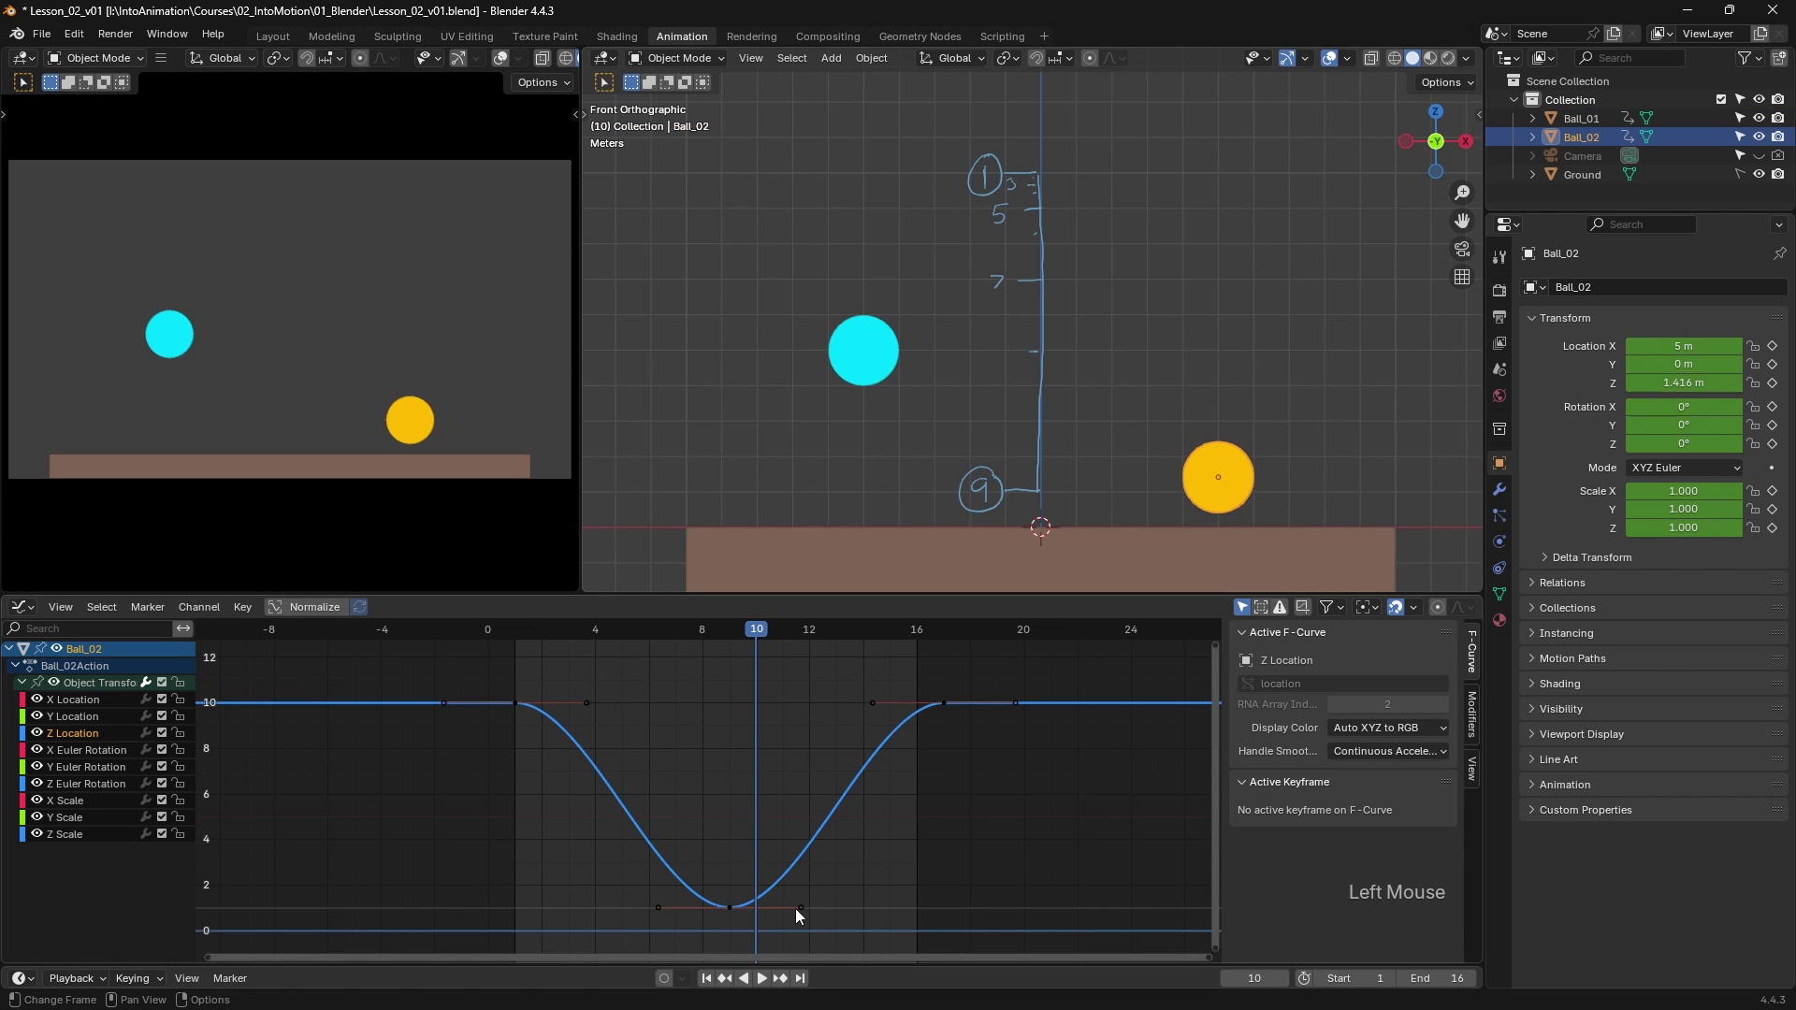
{"action": "left_click", "coordinate": [782, 825]}
{"action": "left_click_drag", "start_coordinate": [782, 825], "coordinate": [697, 934]}
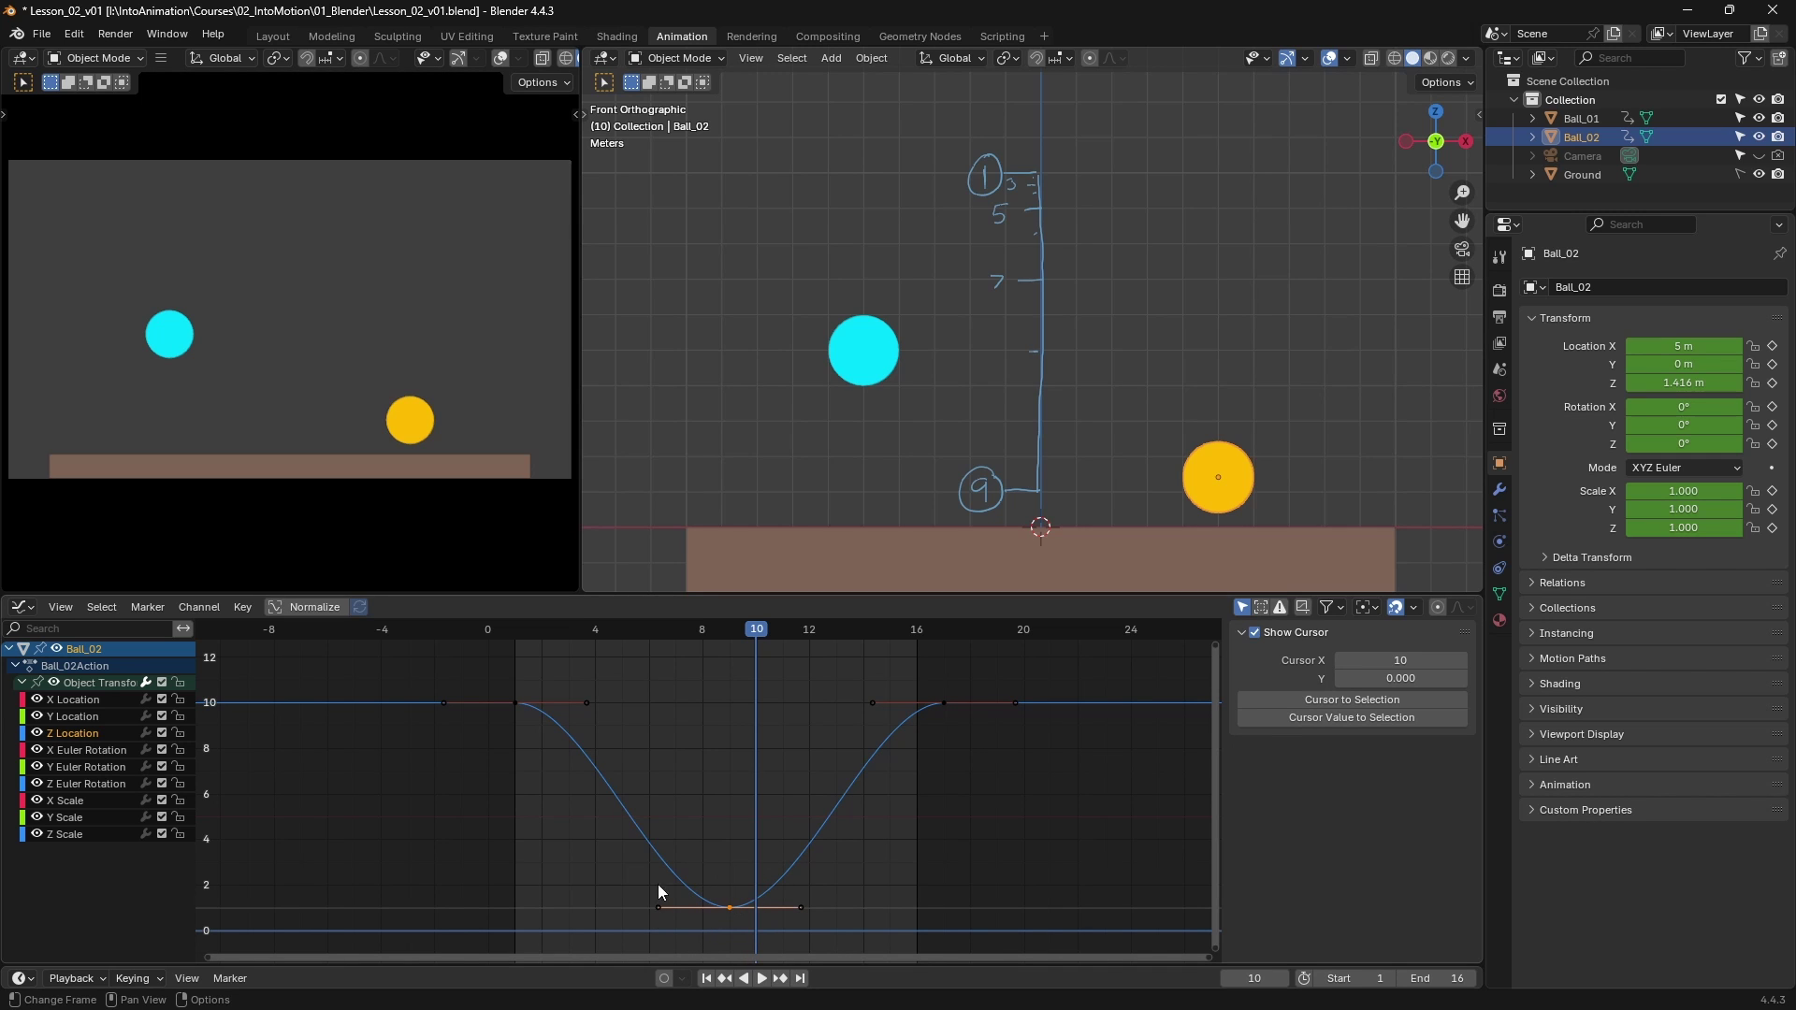
{"action": "left_click", "coordinate": [659, 908]}
{"action": "key", "text": "g"}
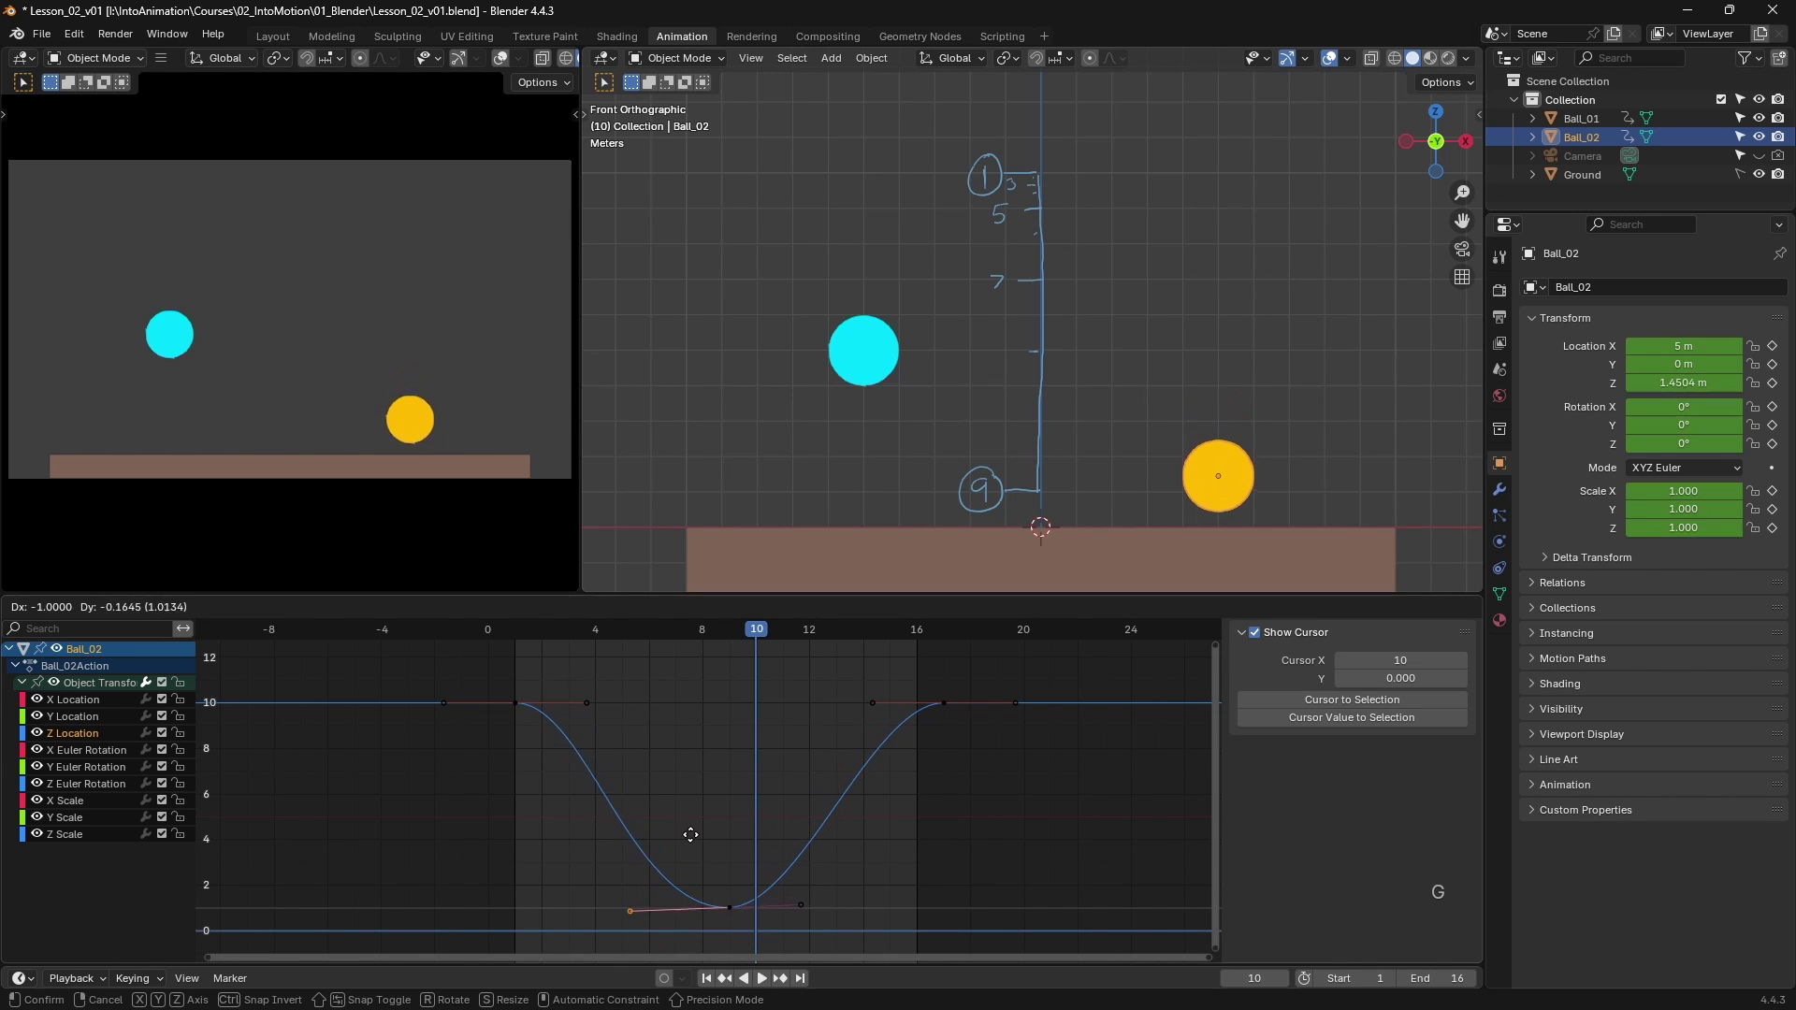
{"action": "key", "text": "Escape"}
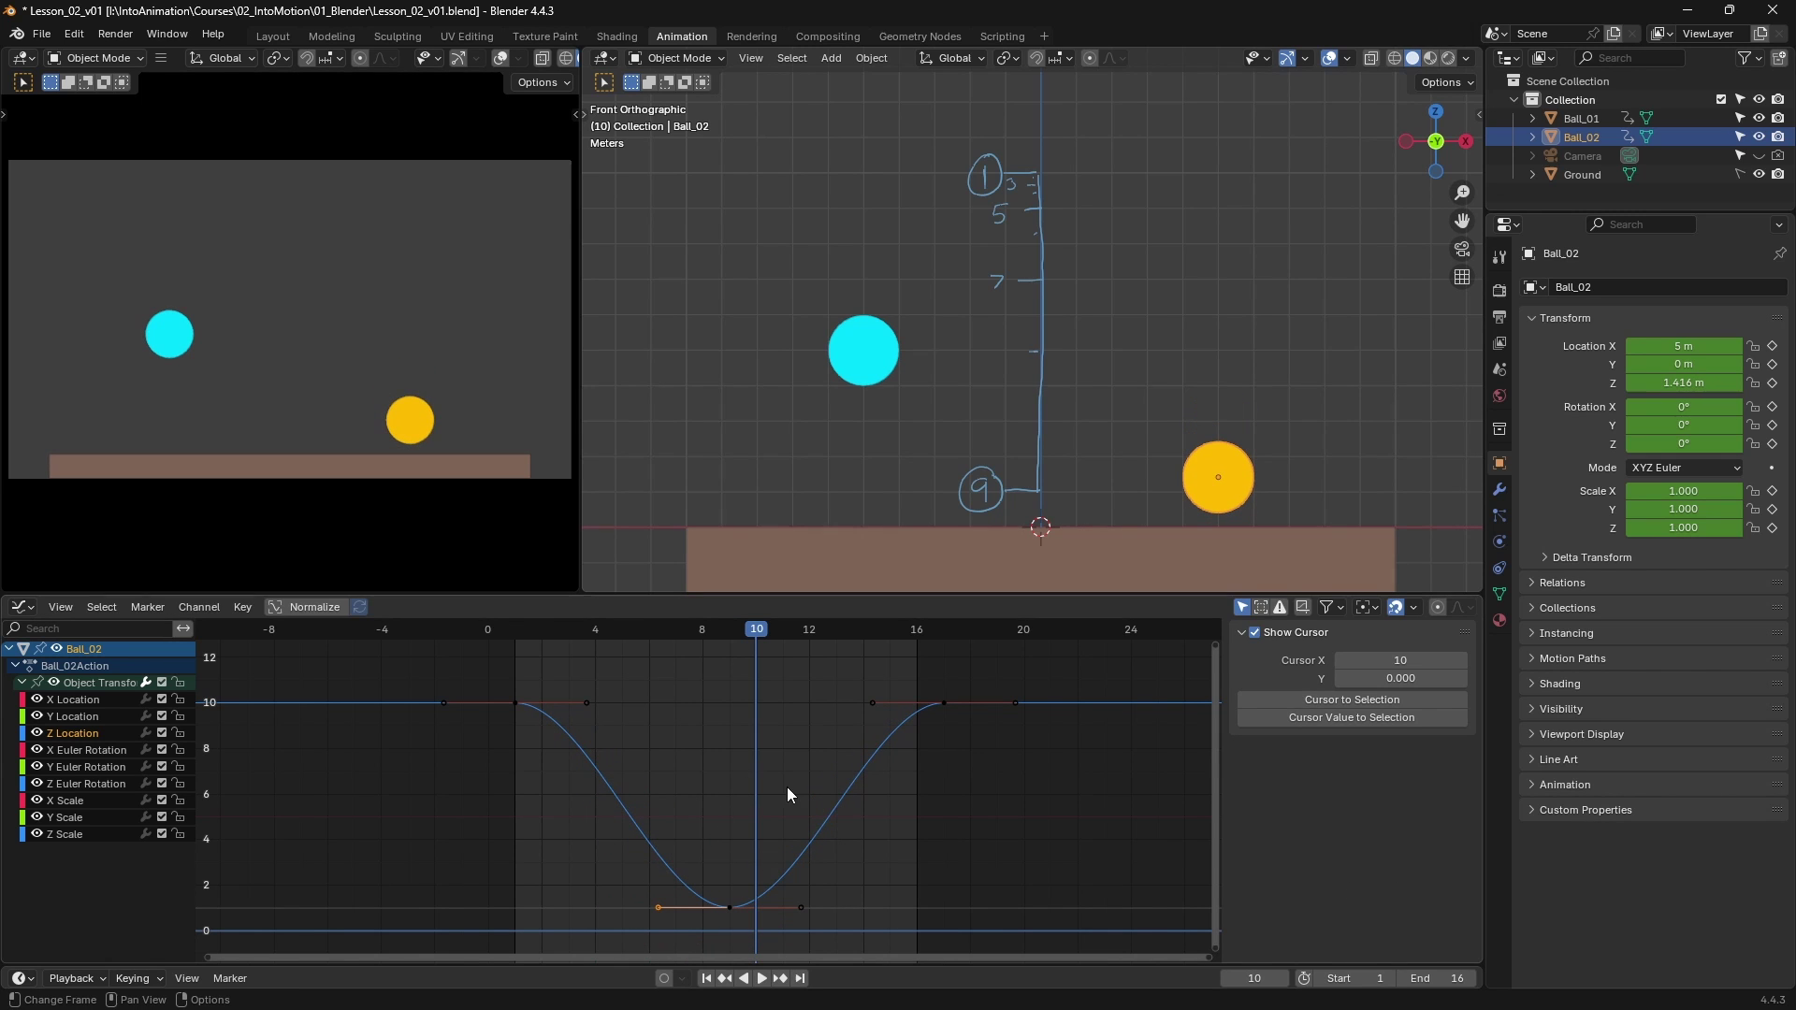
{"action": "left_click", "coordinate": [745, 884]}
{"action": "key", "text": "v"}
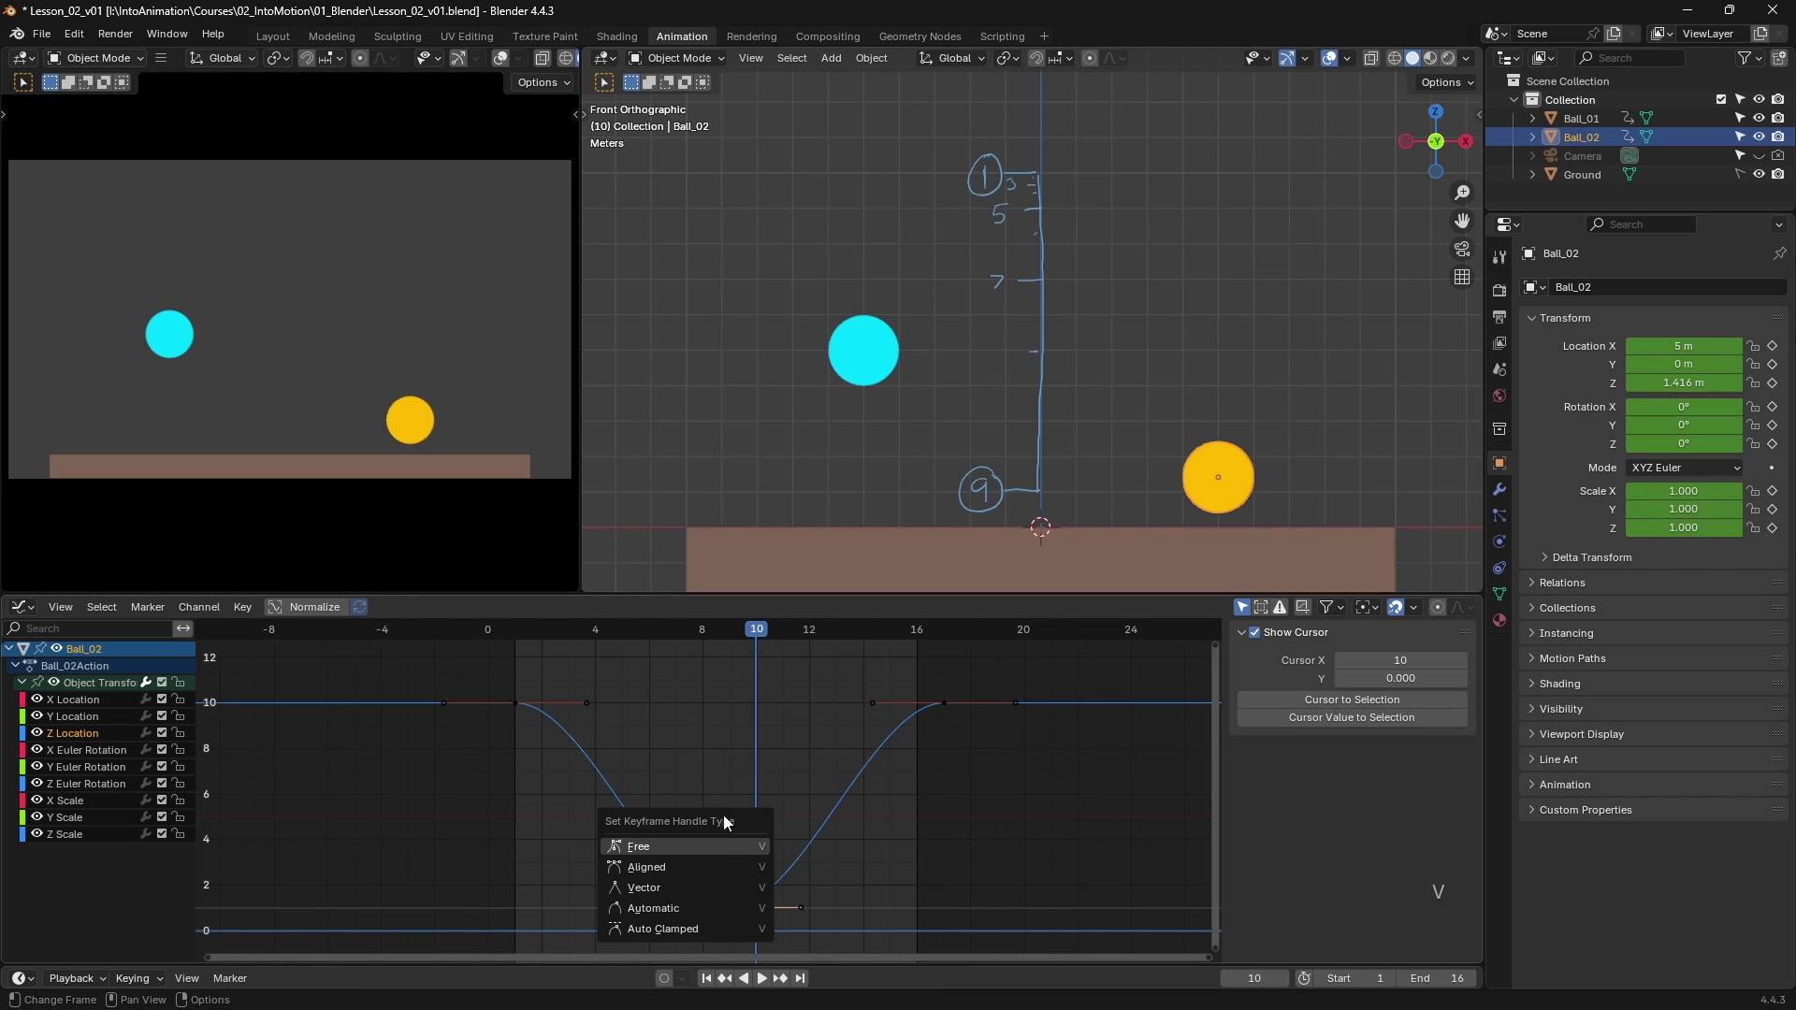
{"action": "left_click", "coordinate": [659, 845]}
- Raise the bottom key's left and right handles to form a V at the bounce
{"action": "left_click_drag", "start_coordinate": [673, 884], "coordinate": [642, 926]}
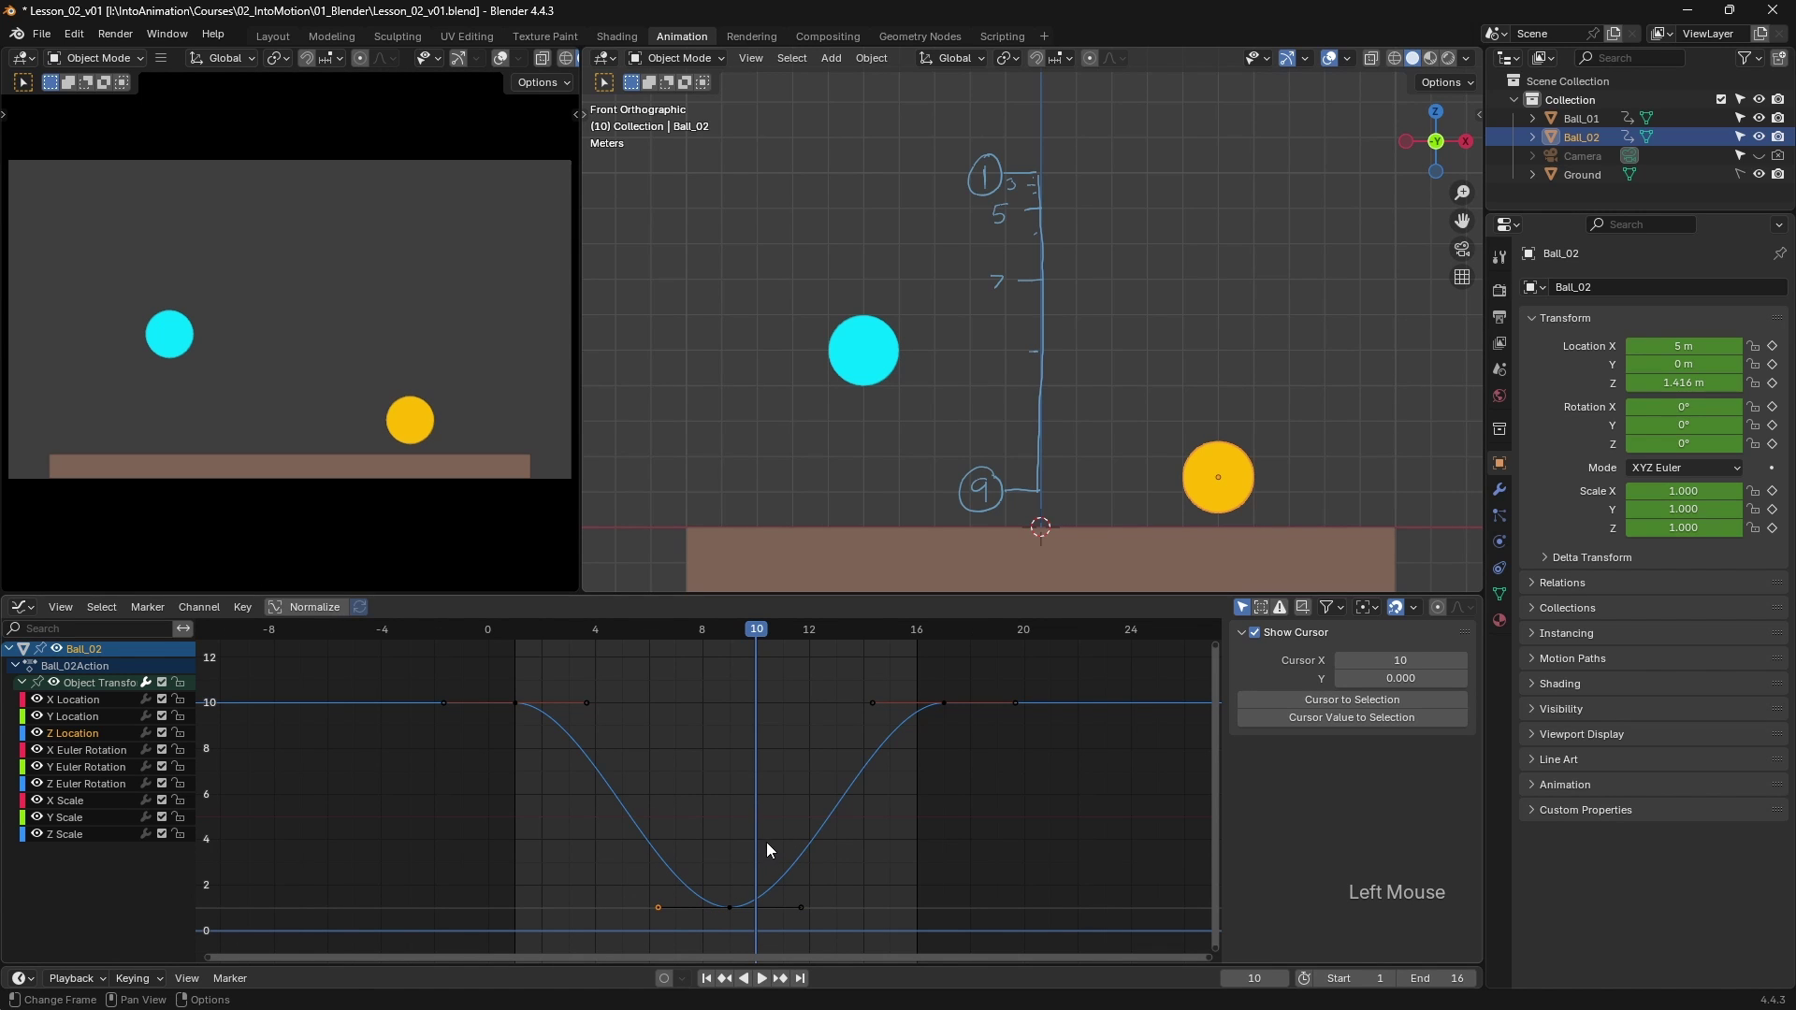
{"action": "key", "text": "g"}
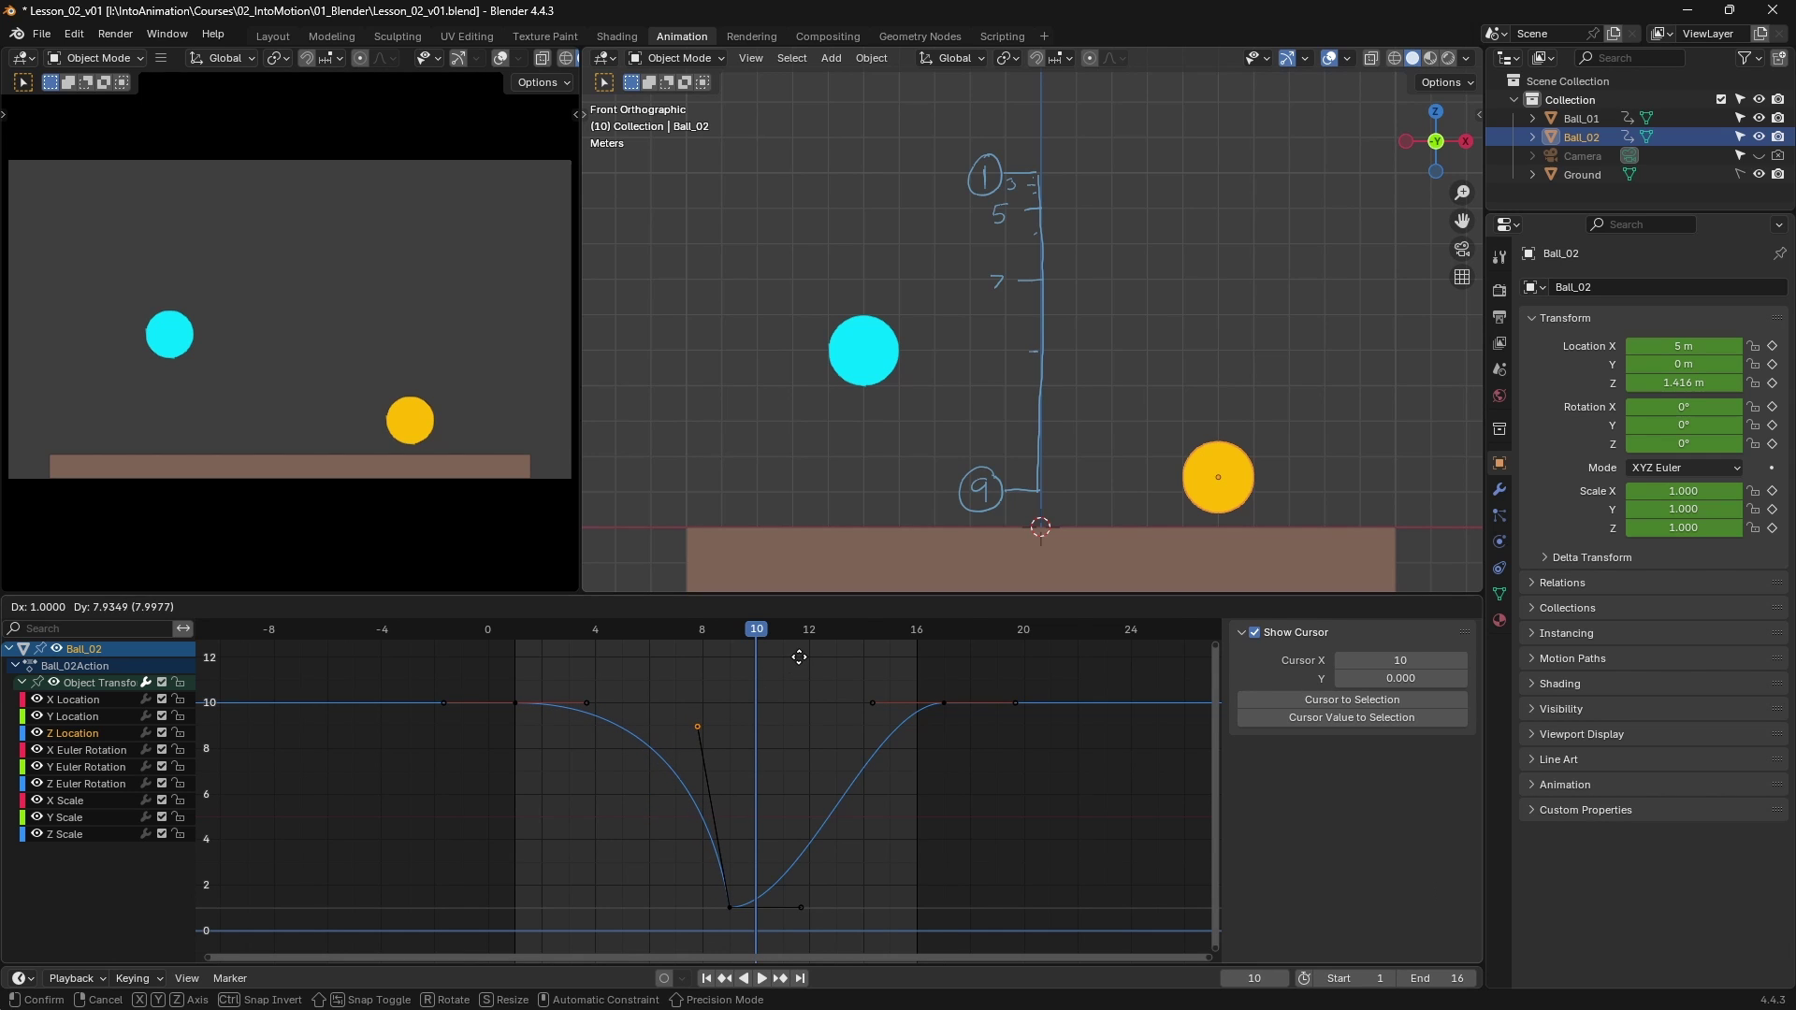
{"action": "left_click", "coordinate": [798, 658]}
{"action": "left_click_drag", "start_coordinate": [828, 861], "coordinate": [793, 928]}
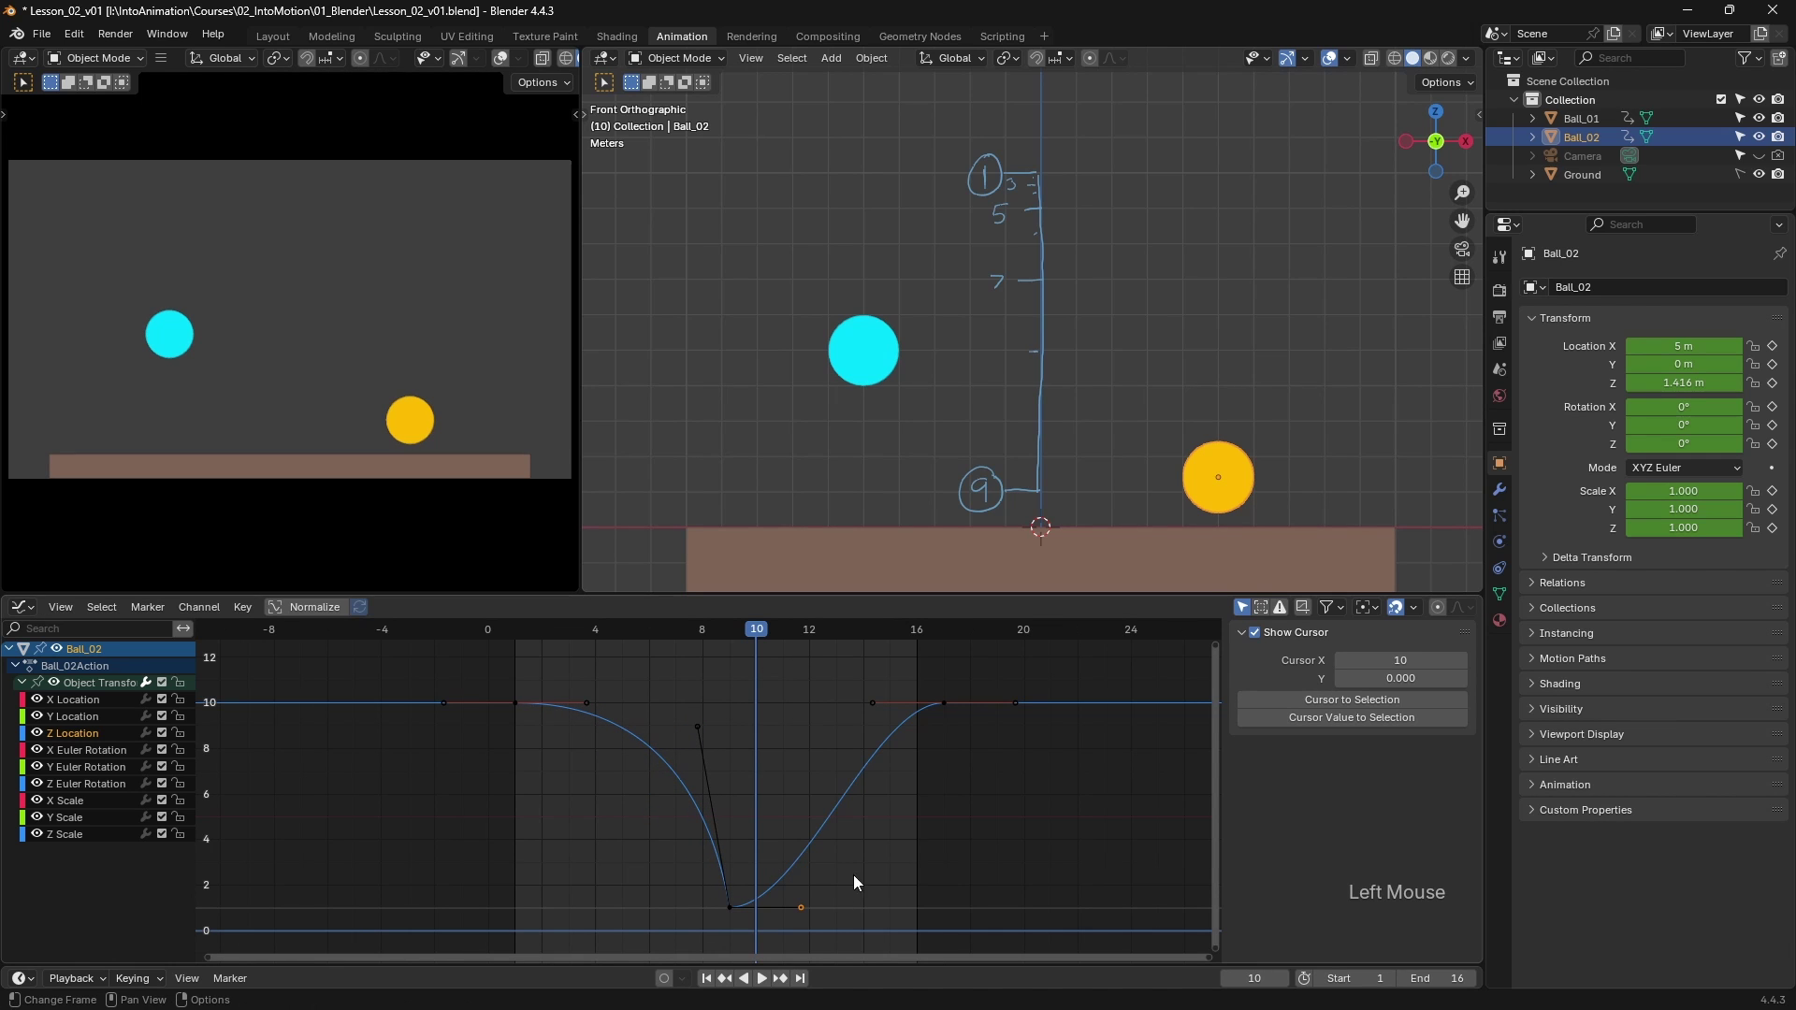
{"action": "key", "text": "g"}
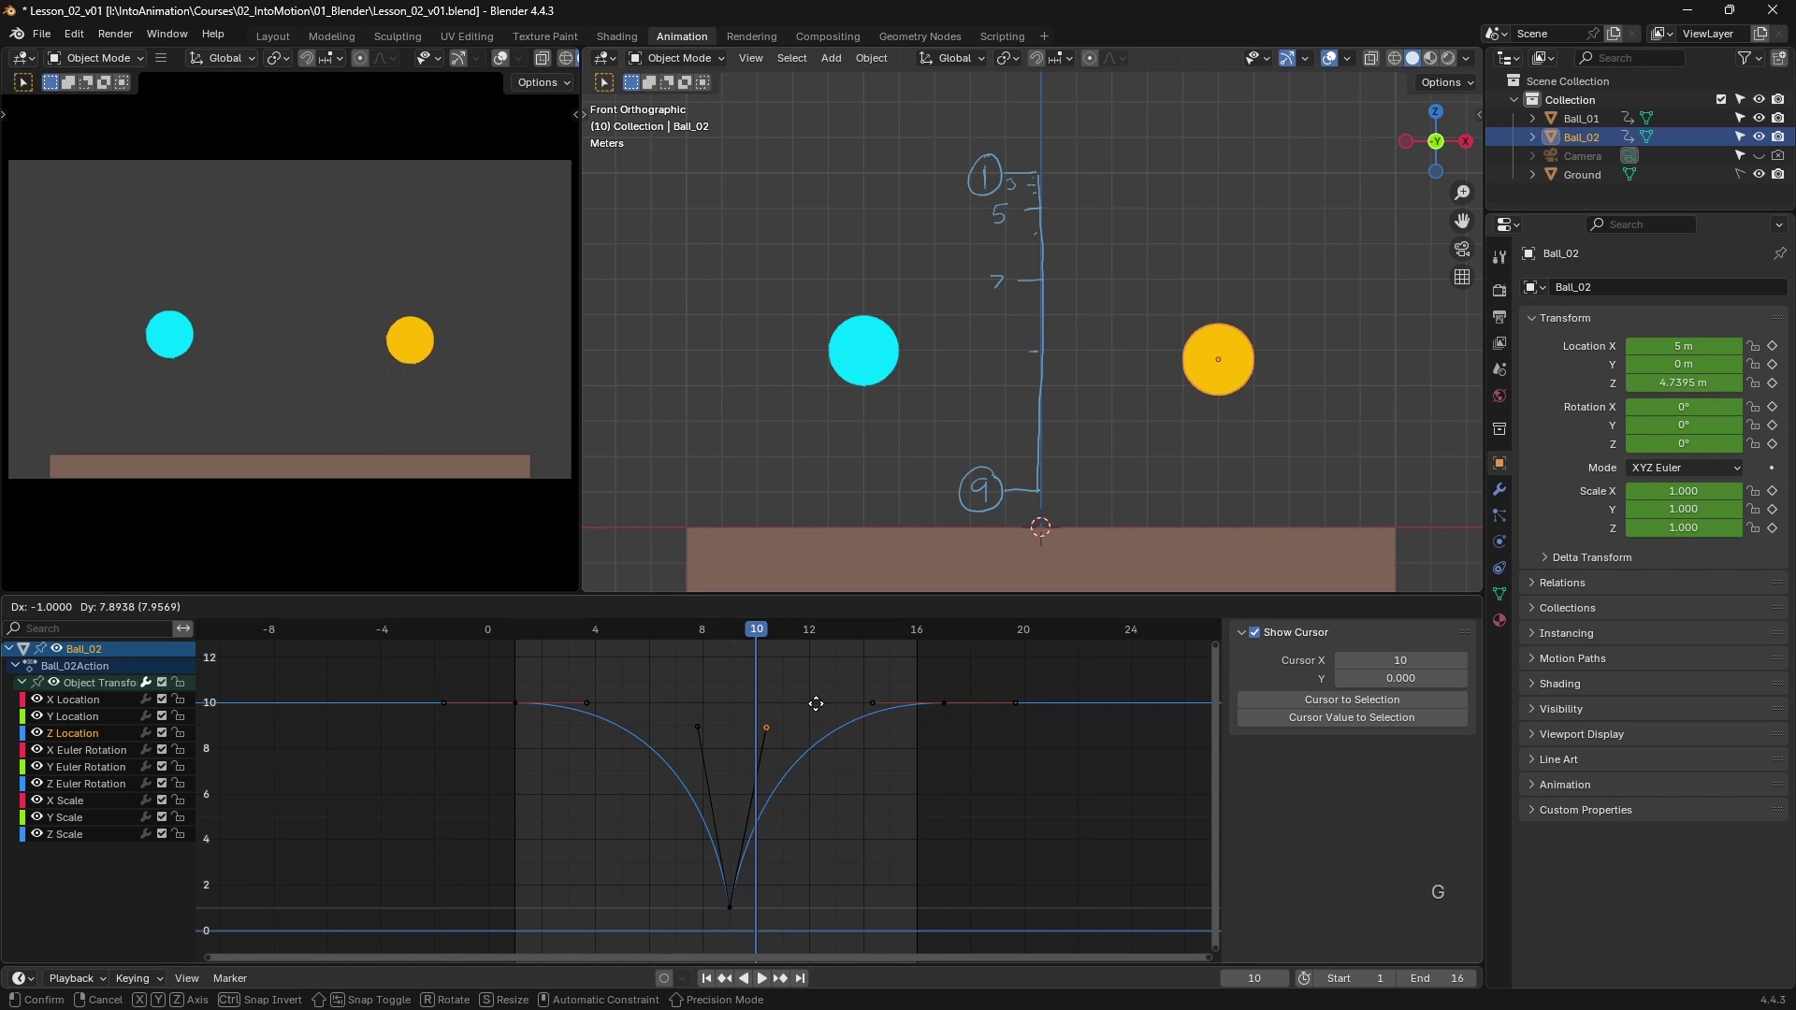
{"action": "left_click", "coordinate": [816, 709]}
- Fine-tune both bottom-key handles to about 9 for a sharp V-shaped bounce
{"action": "left_click", "coordinate": [698, 727]}
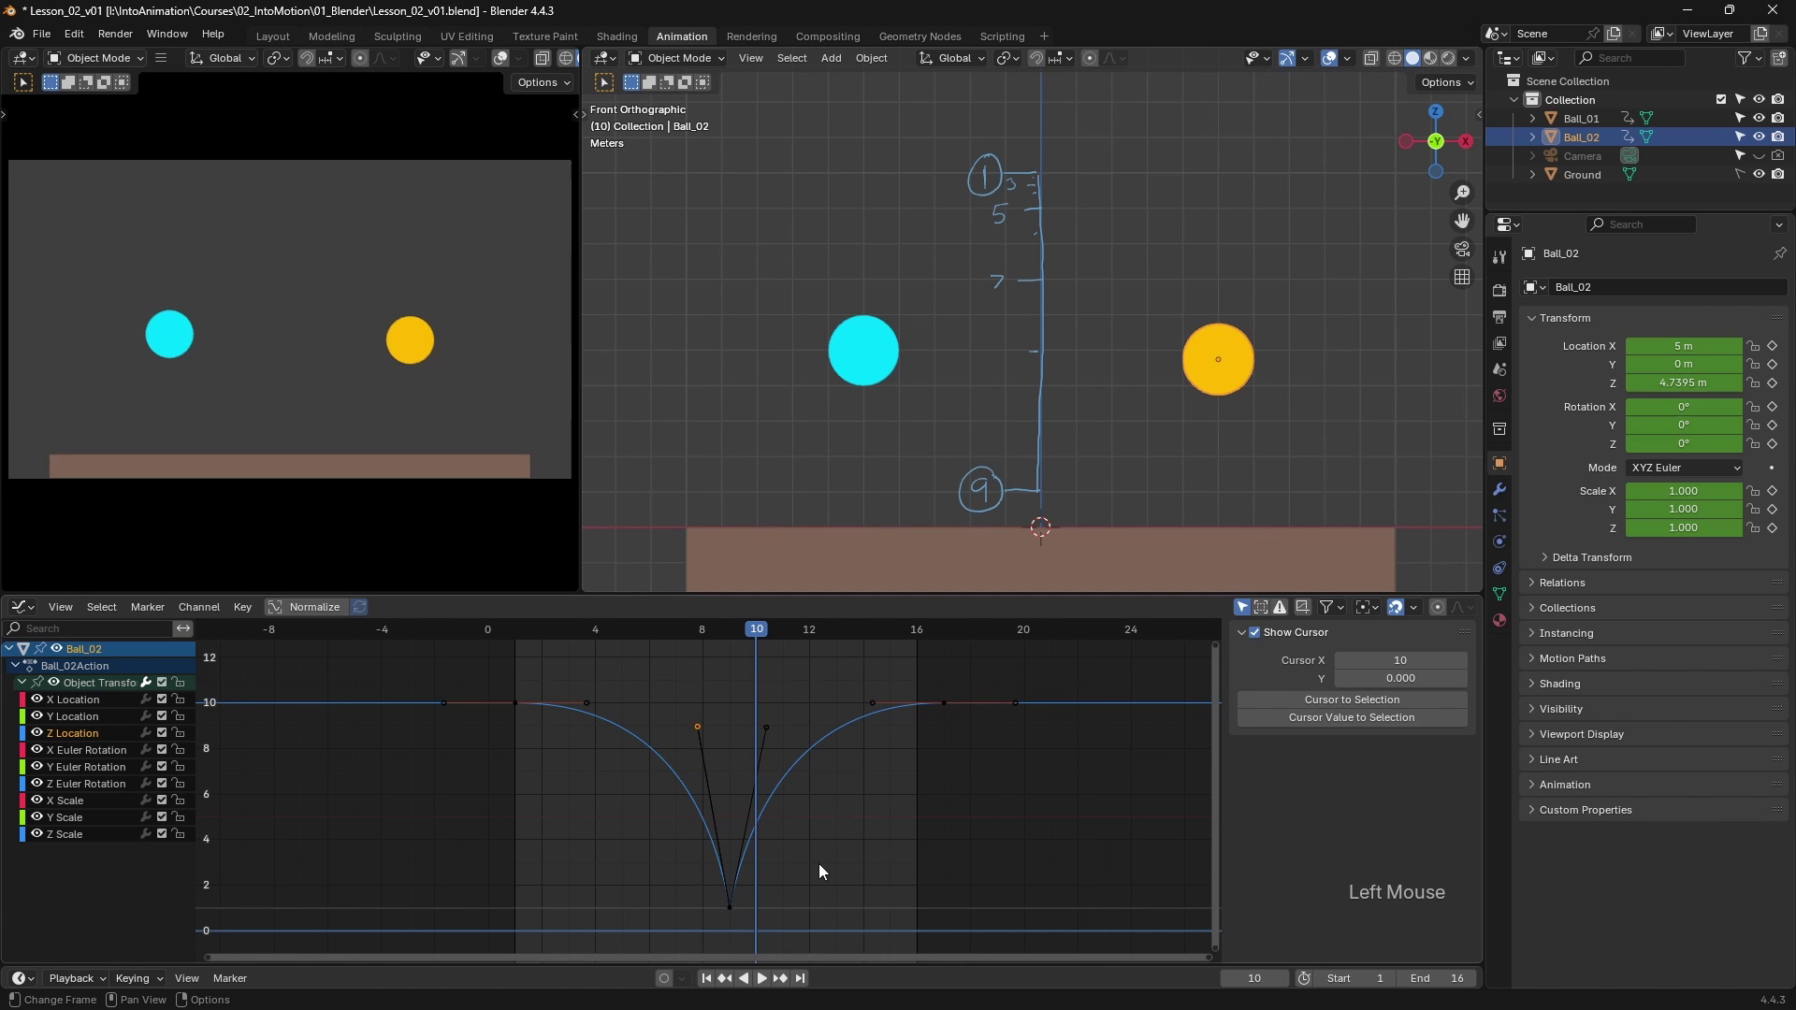
{"action": "left_click", "coordinate": [766, 728]}
{"action": "key", "text": "g"}
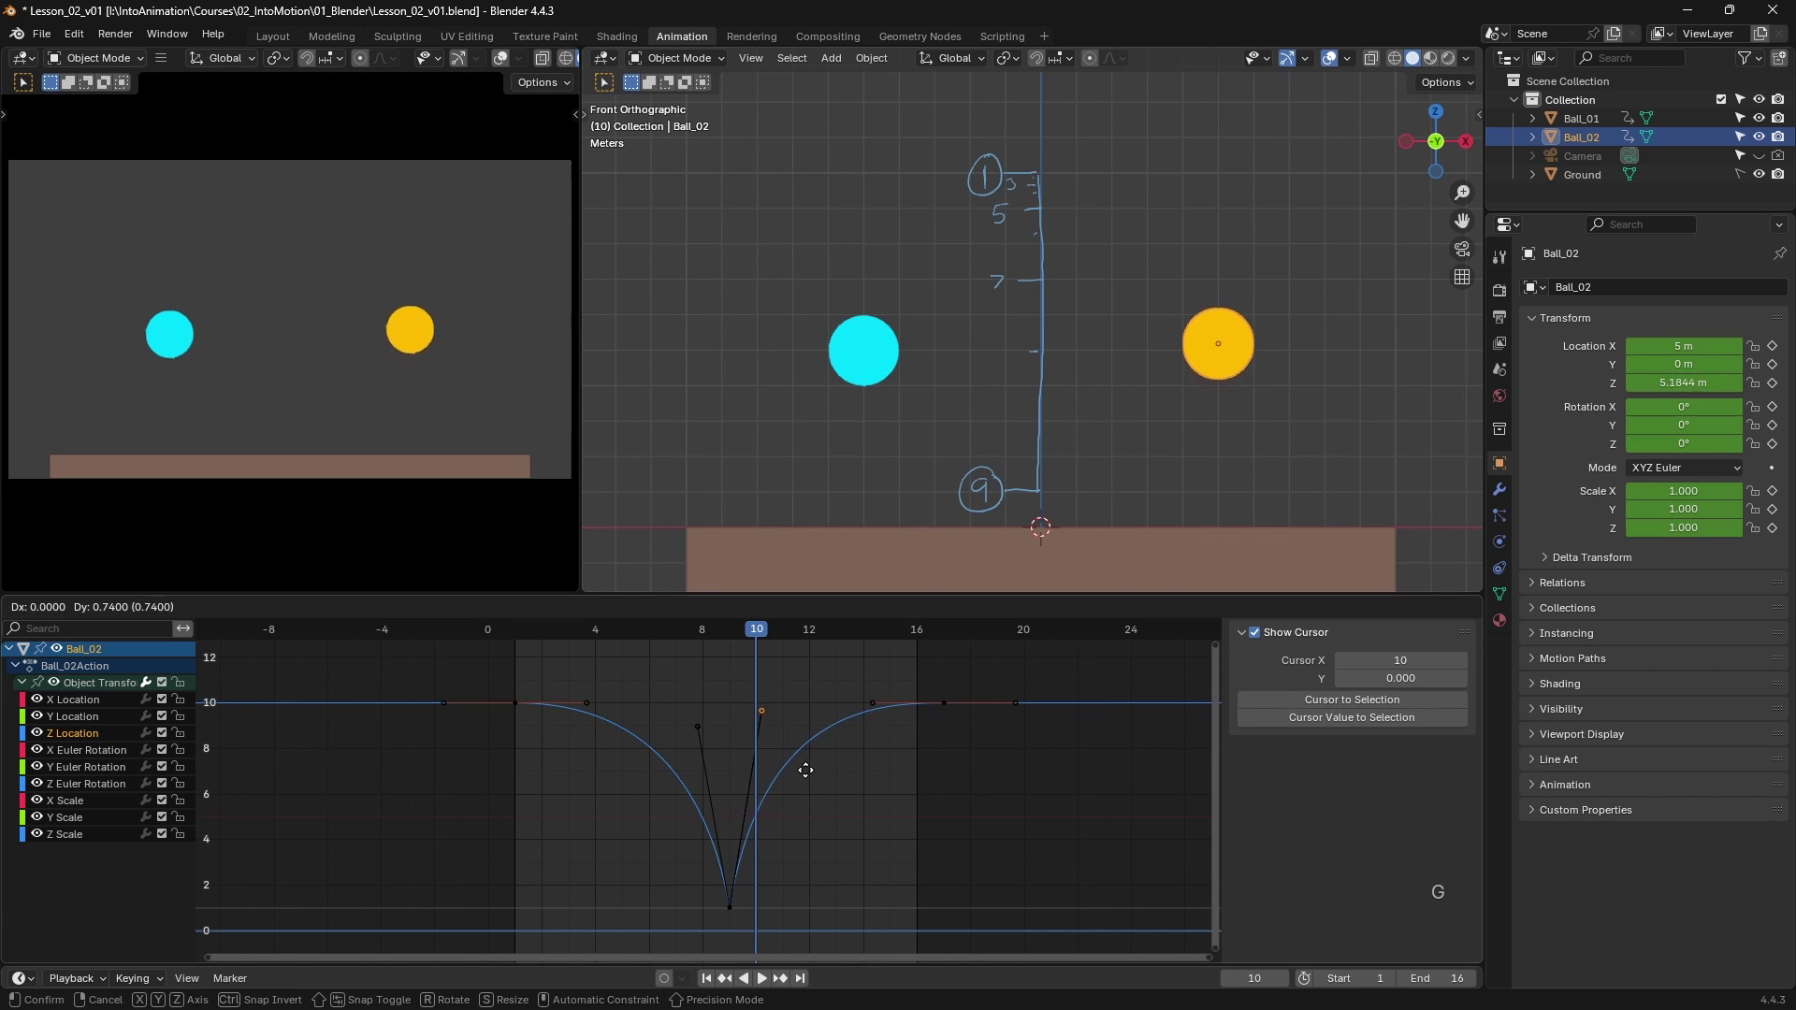
{"action": "left_click", "coordinate": [803, 772]}
{"action": "key", "text": "g"}
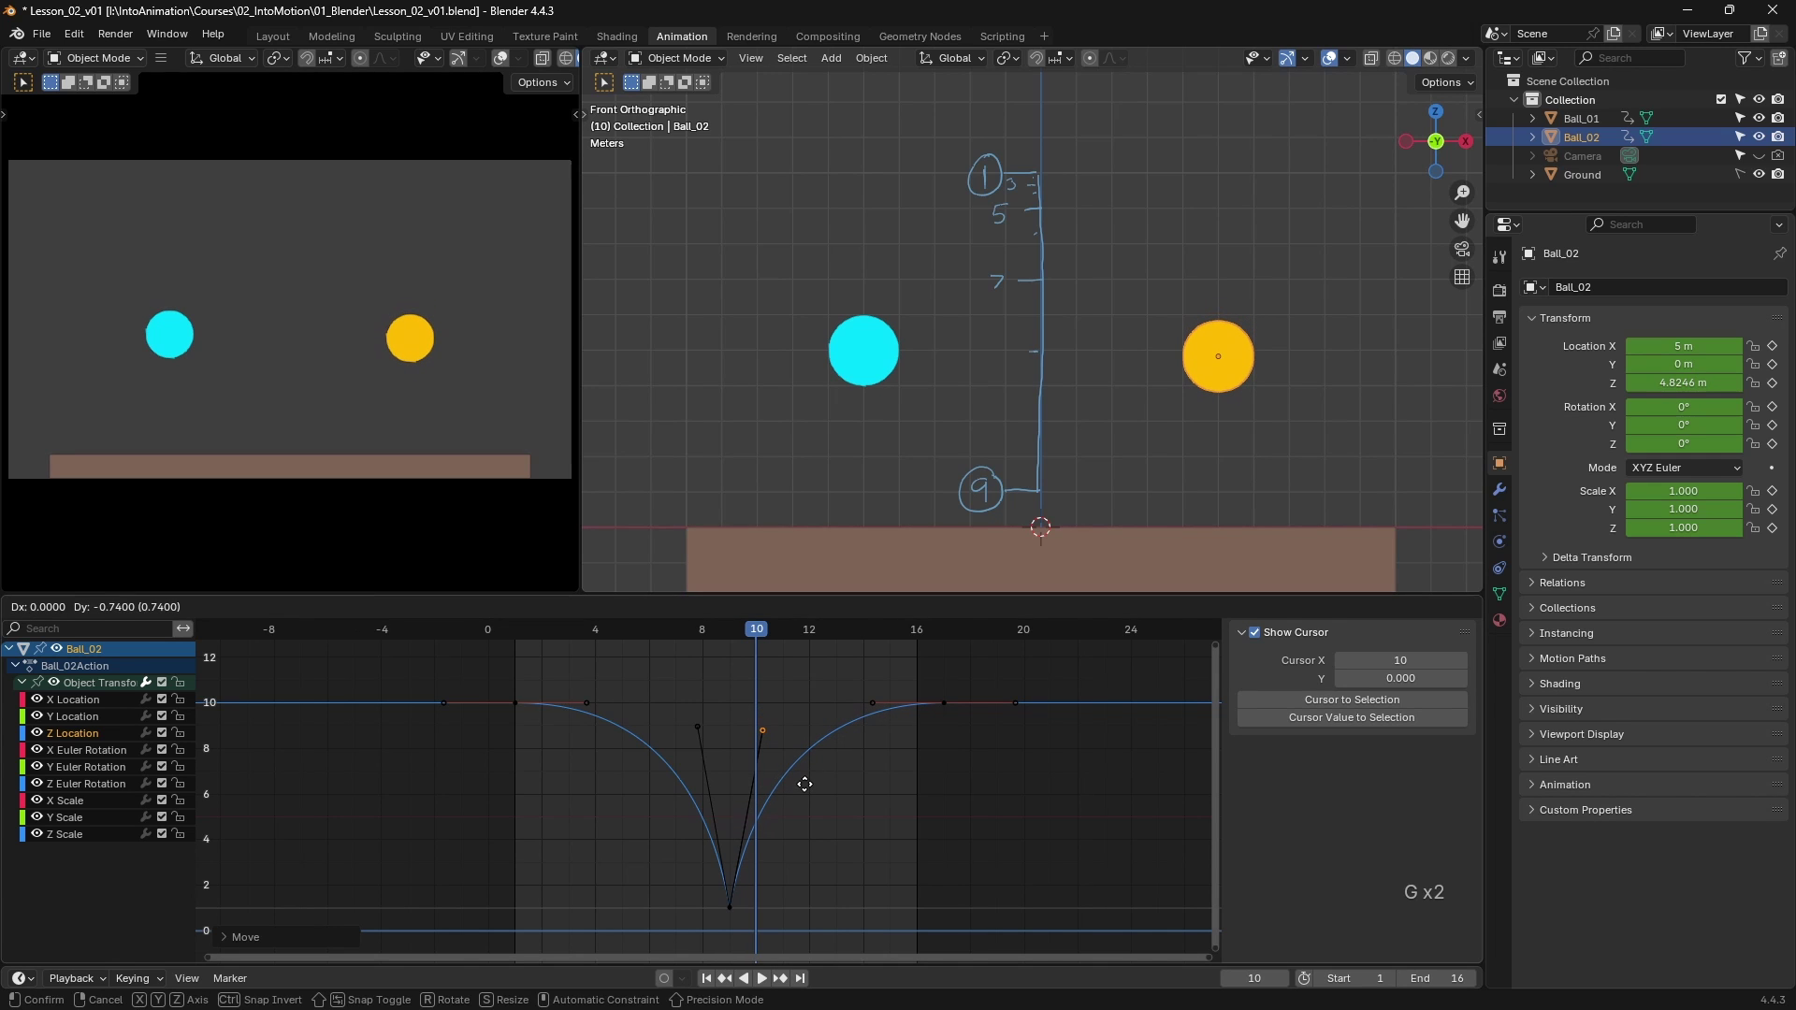
{"action": "left_click", "coordinate": [803, 790]}
{"action": "left_click", "coordinate": [722, 703]}
{"action": "key", "text": "g"}
{"action": "left_click", "coordinate": [728, 782]}
- Rewind to frame 1, play the sharpened bounce, then switch to the Dope Sheet
{"action": "left_click", "coordinate": [795, 727]}
{"action": "left_click_drag", "start_coordinate": [762, 636], "coordinate": [524, 668]}
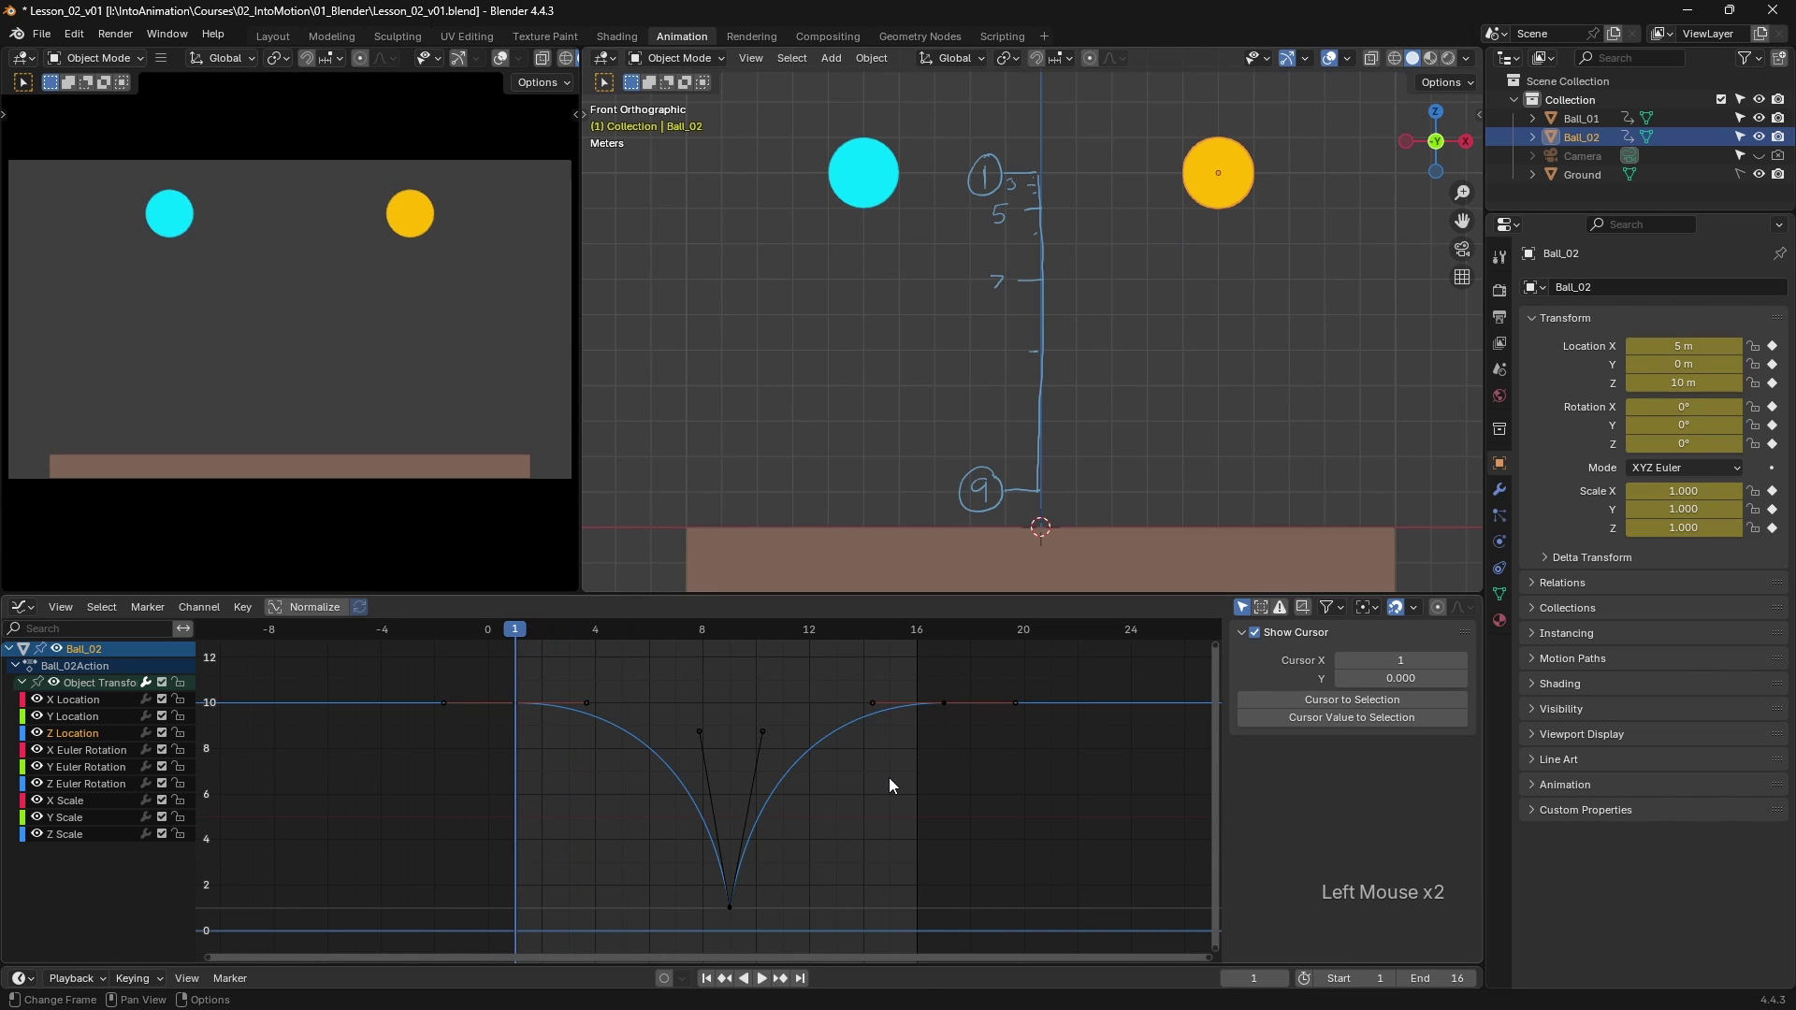
{"action": "key", "text": "space"}
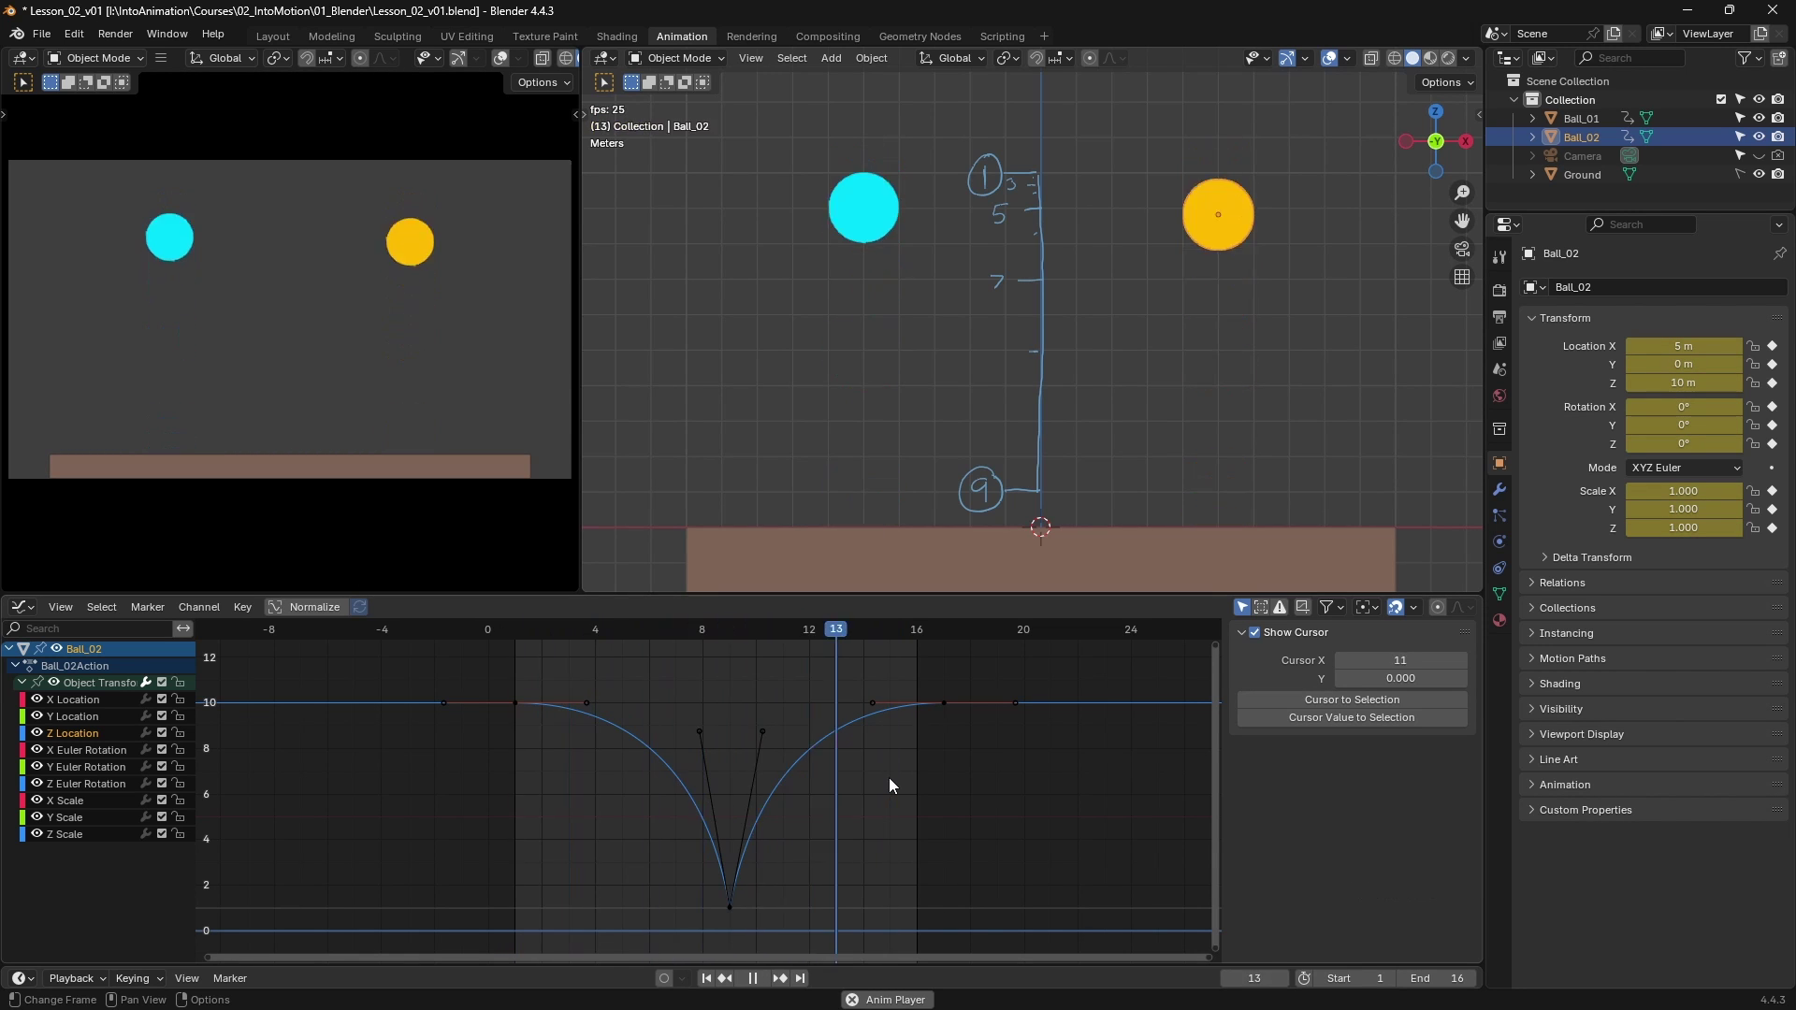
{"action": "key", "text": "space"}
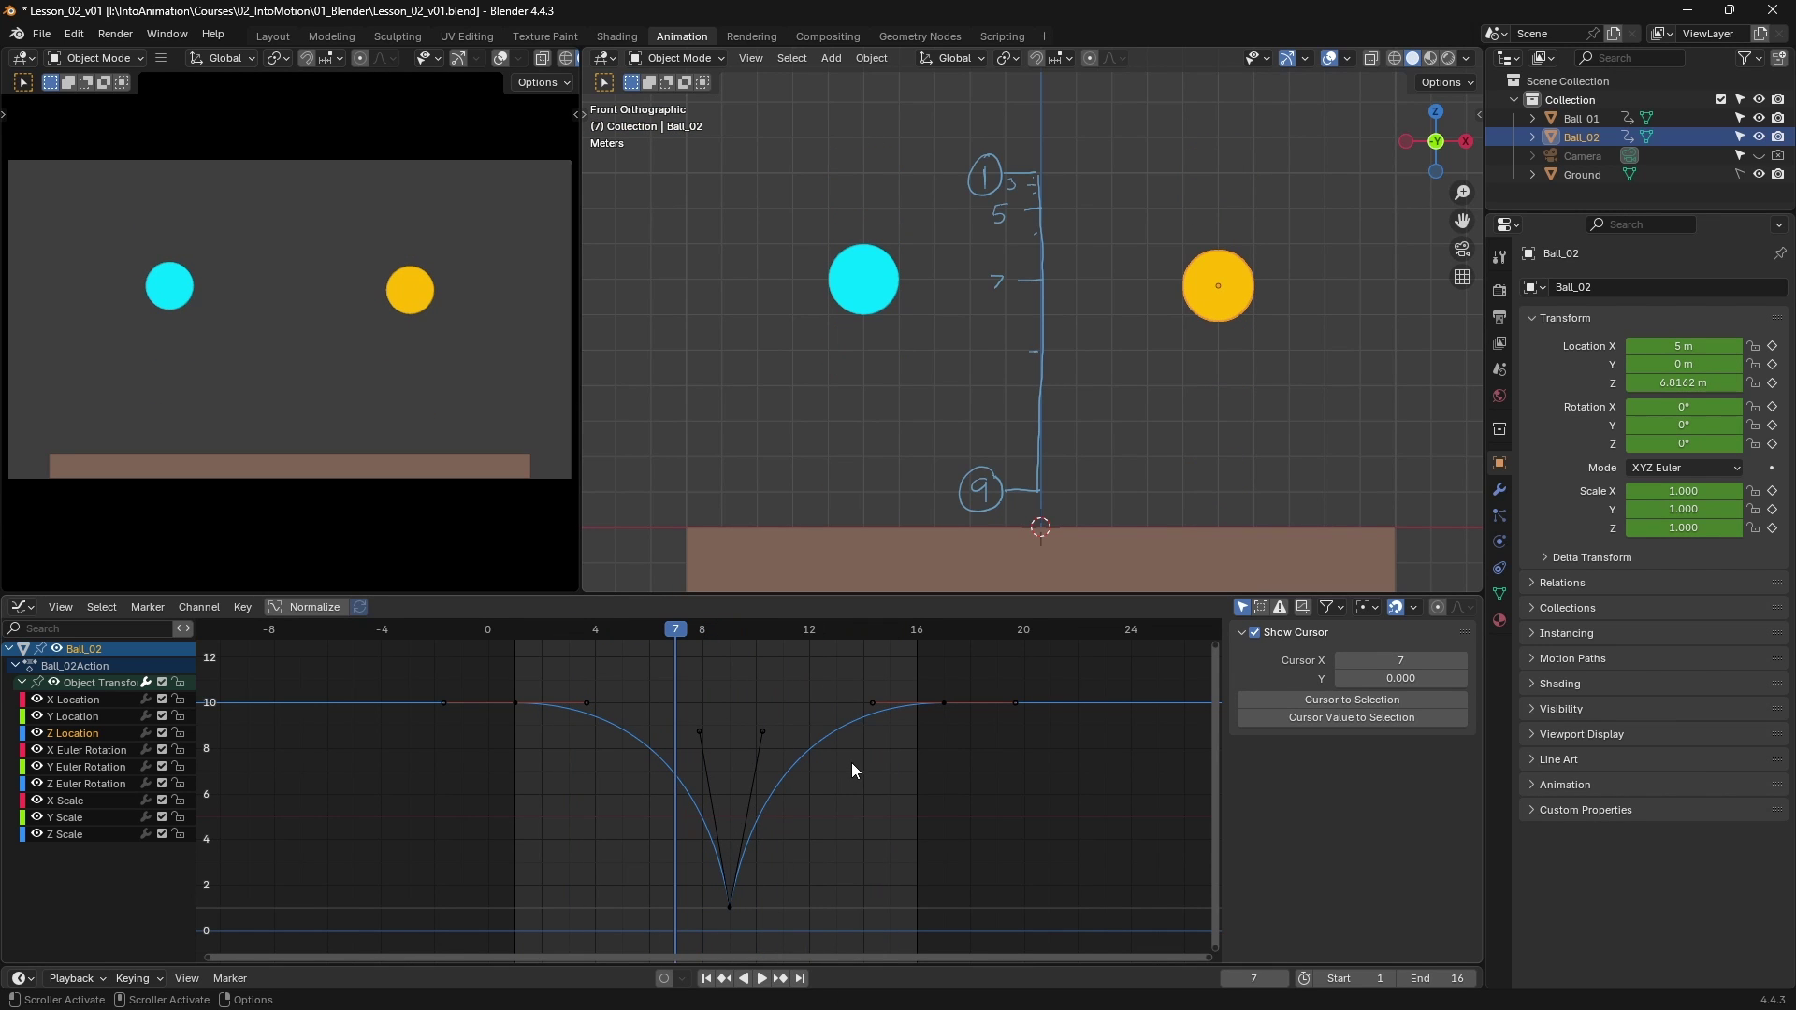
{"action": "key", "text": "ctrl+Tab"}
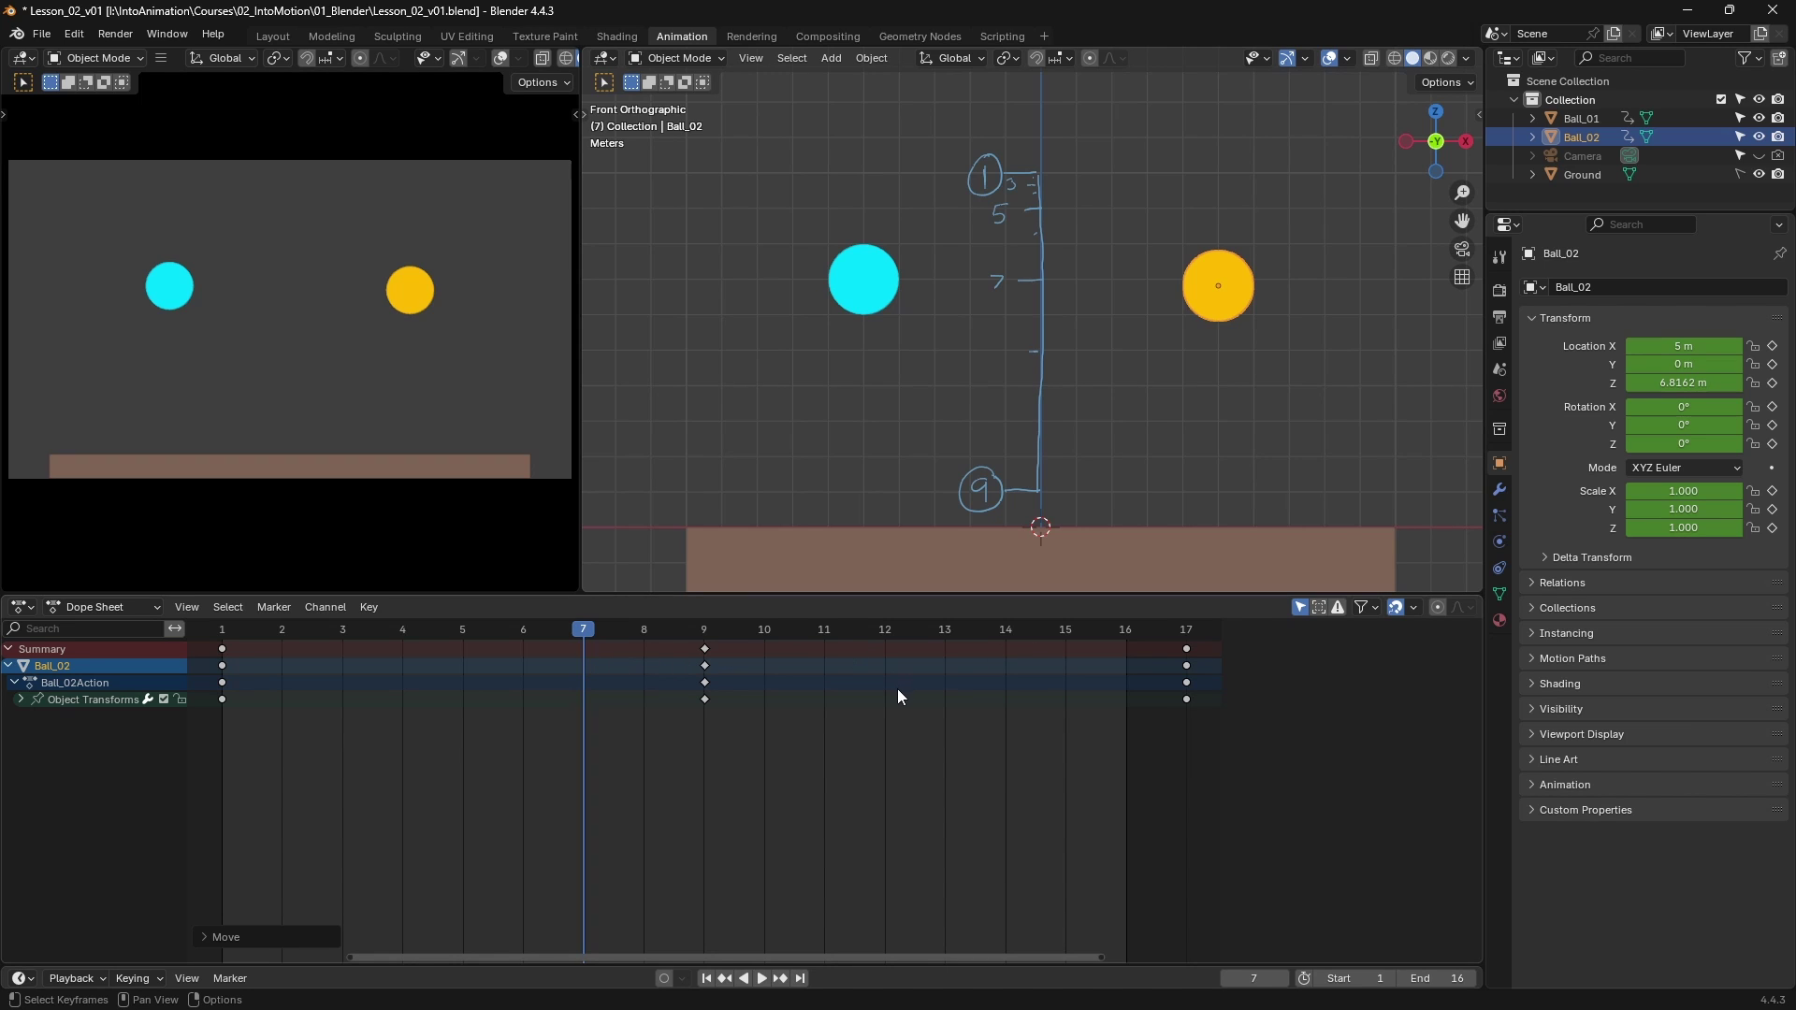
- Move the frame-9 keys to frame 7 and frame-17 keys to 13, play, then return to the Graph Editor
{"action": "left_click", "coordinate": [706, 648]}
{"action": "left_click_drag", "start_coordinate": [707, 652], "coordinate": [558, 693]}
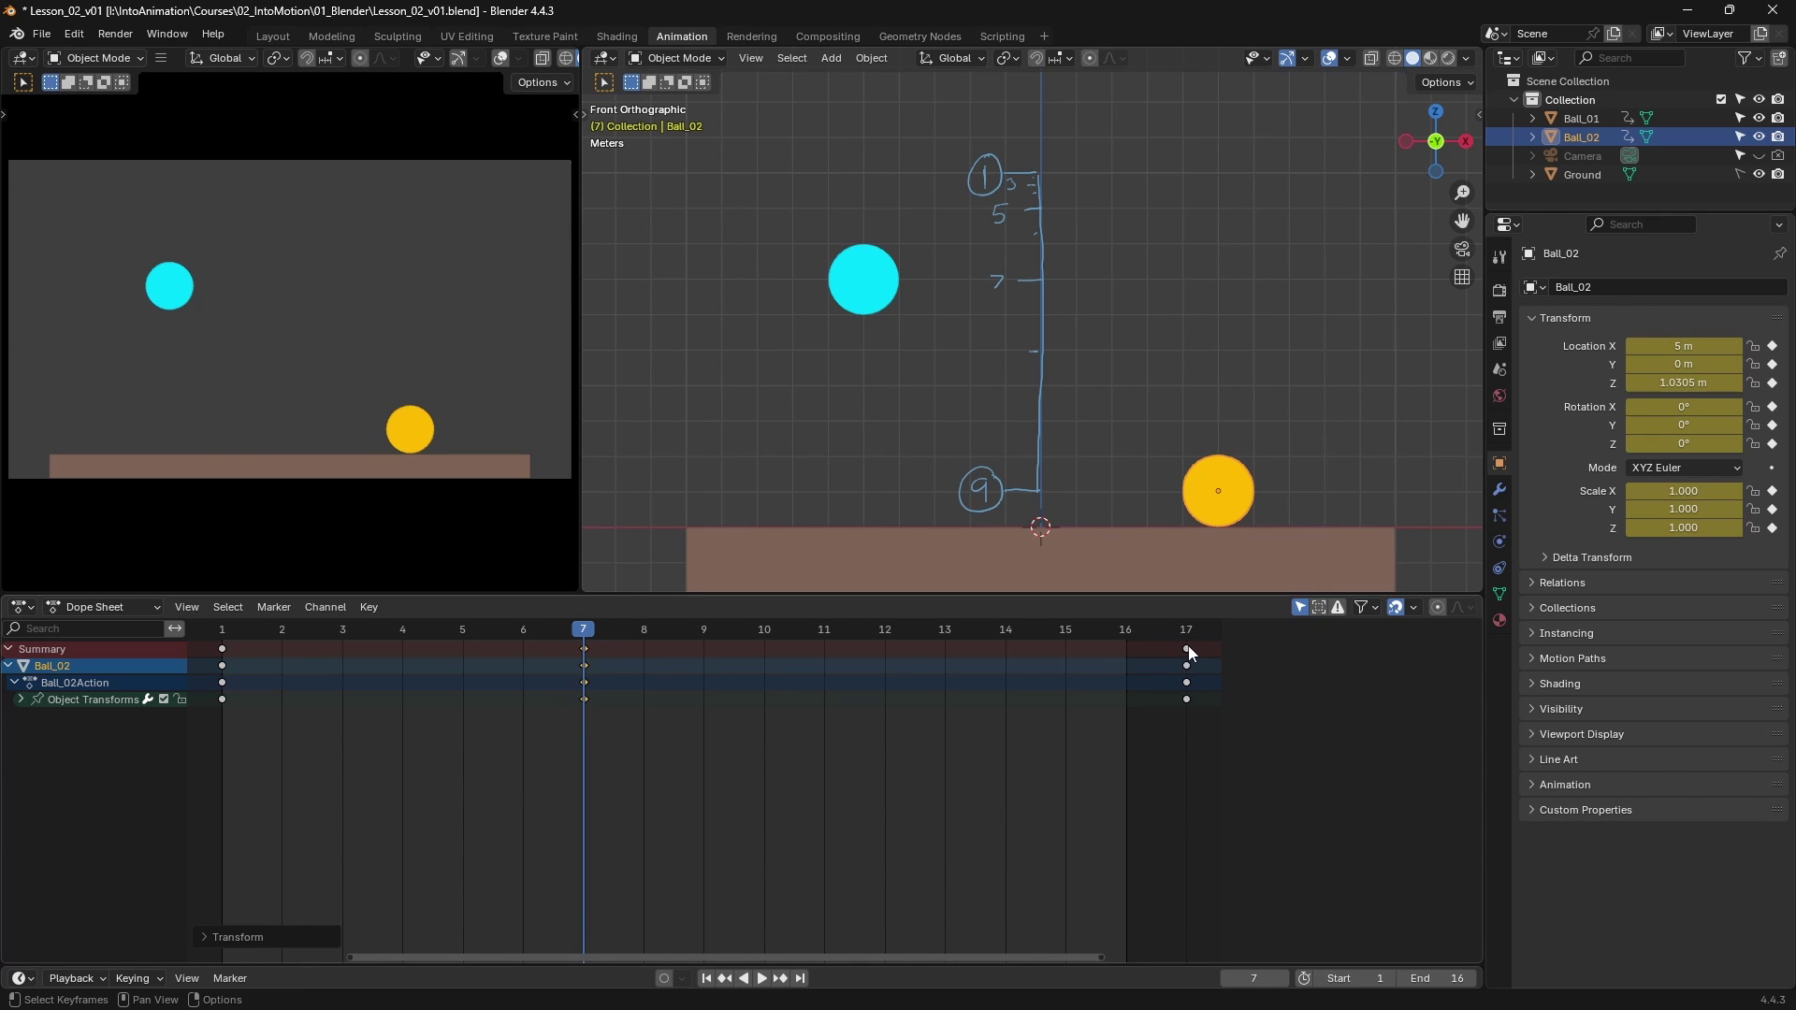
{"action": "left_click_drag", "start_coordinate": [1188, 652], "coordinate": [933, 671]}
{"action": "key", "text": "space"}
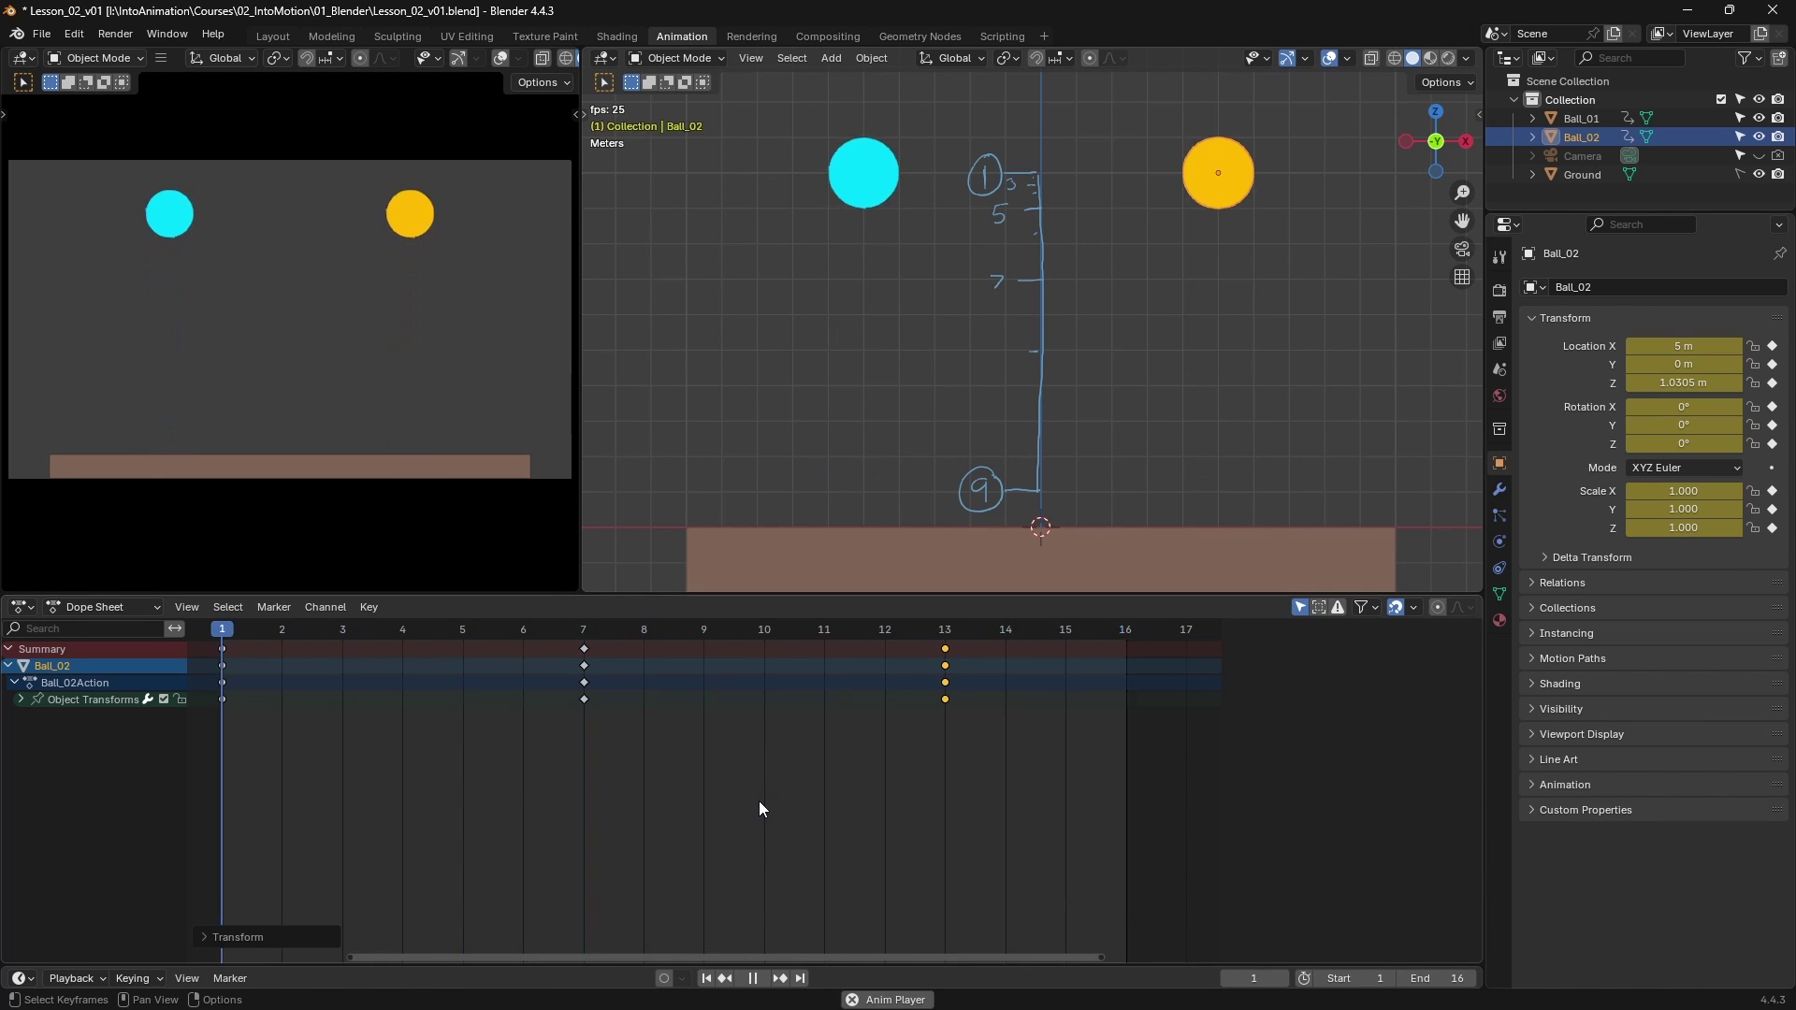
{"action": "key", "text": "space"}
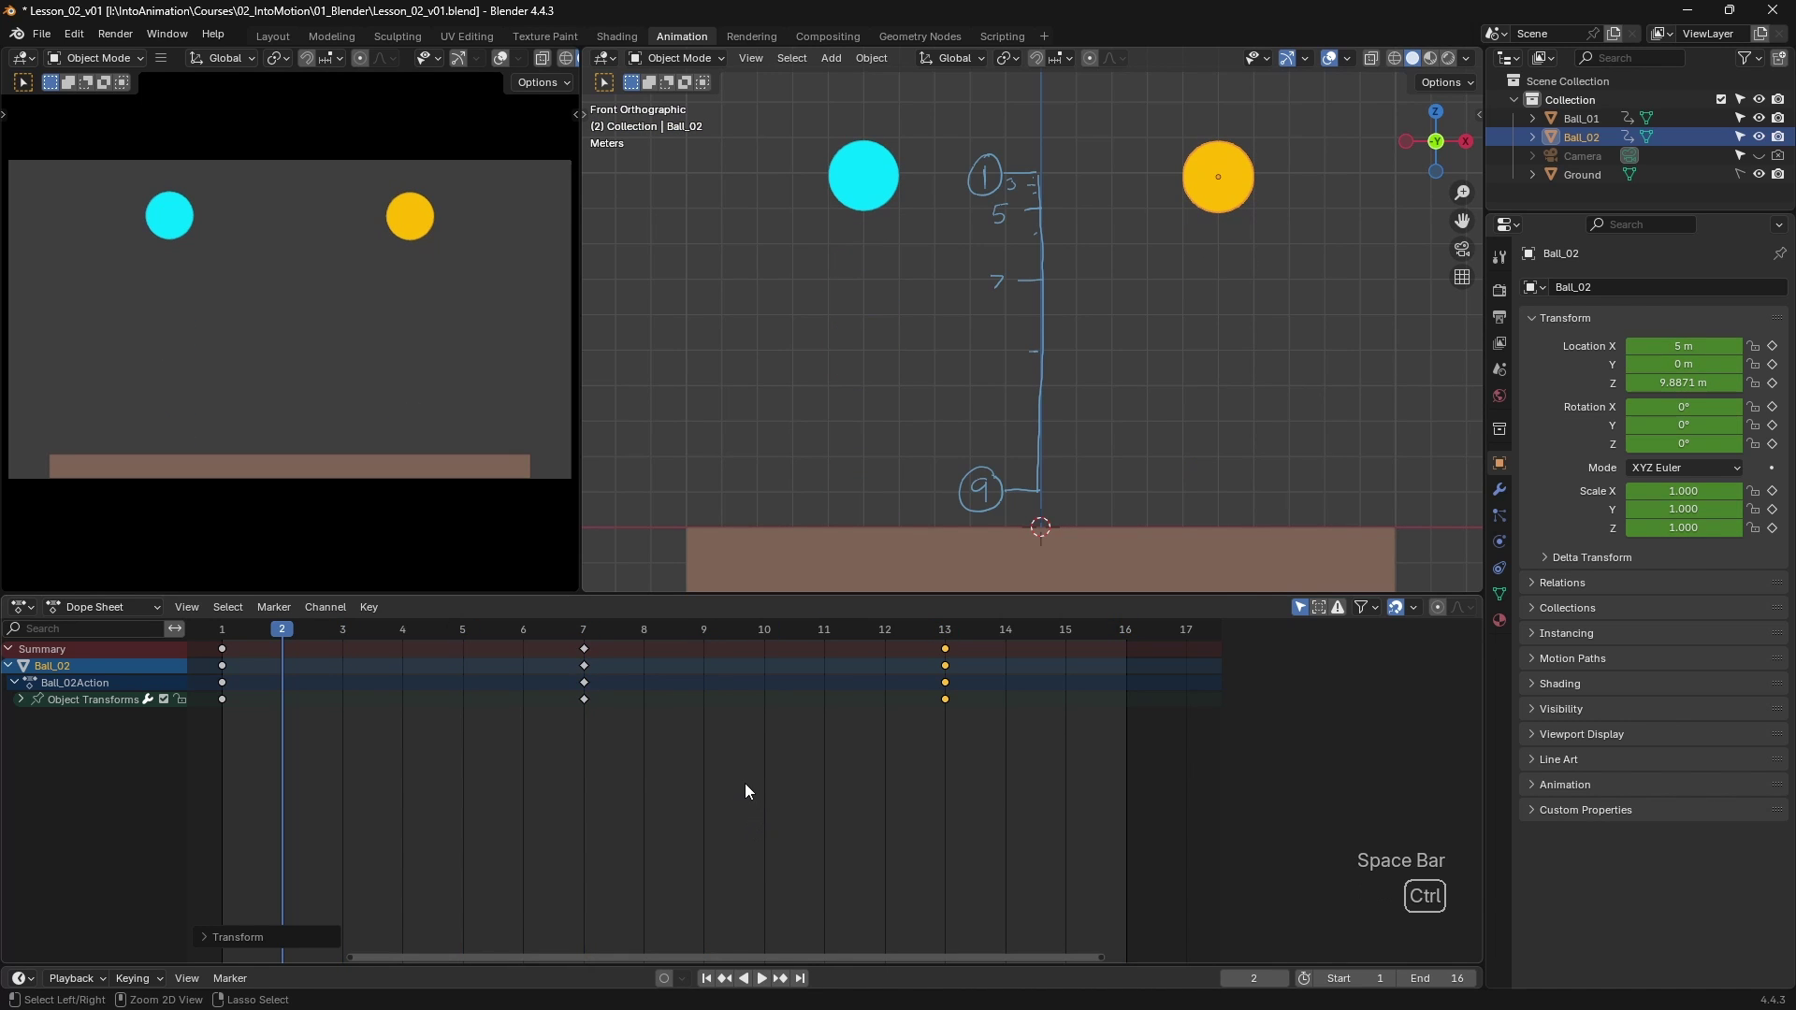
{"action": "key", "text": "ctrl+Tab"}
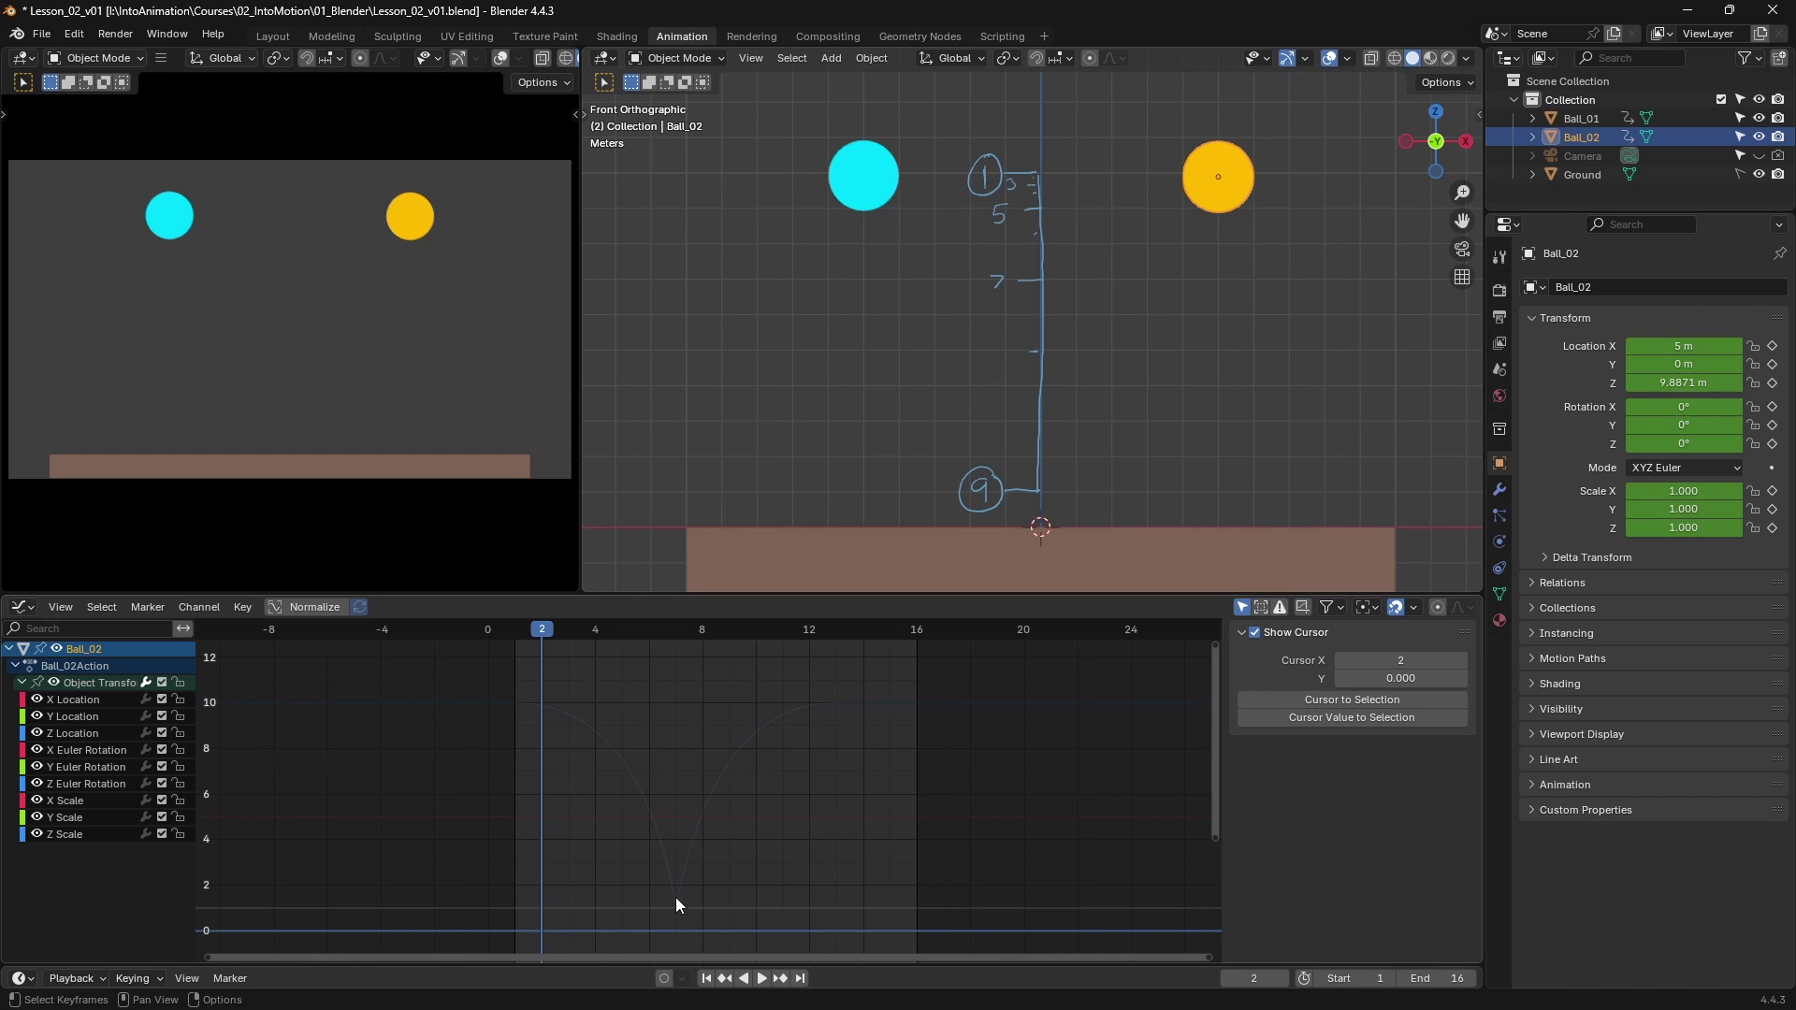
- Switch from the Graph Editor back to the Dope Sheet with Ctrl+Tab
{"action": "key", "text": "ctrl"}
{"action": "key", "text": "ctrl+Tab"}
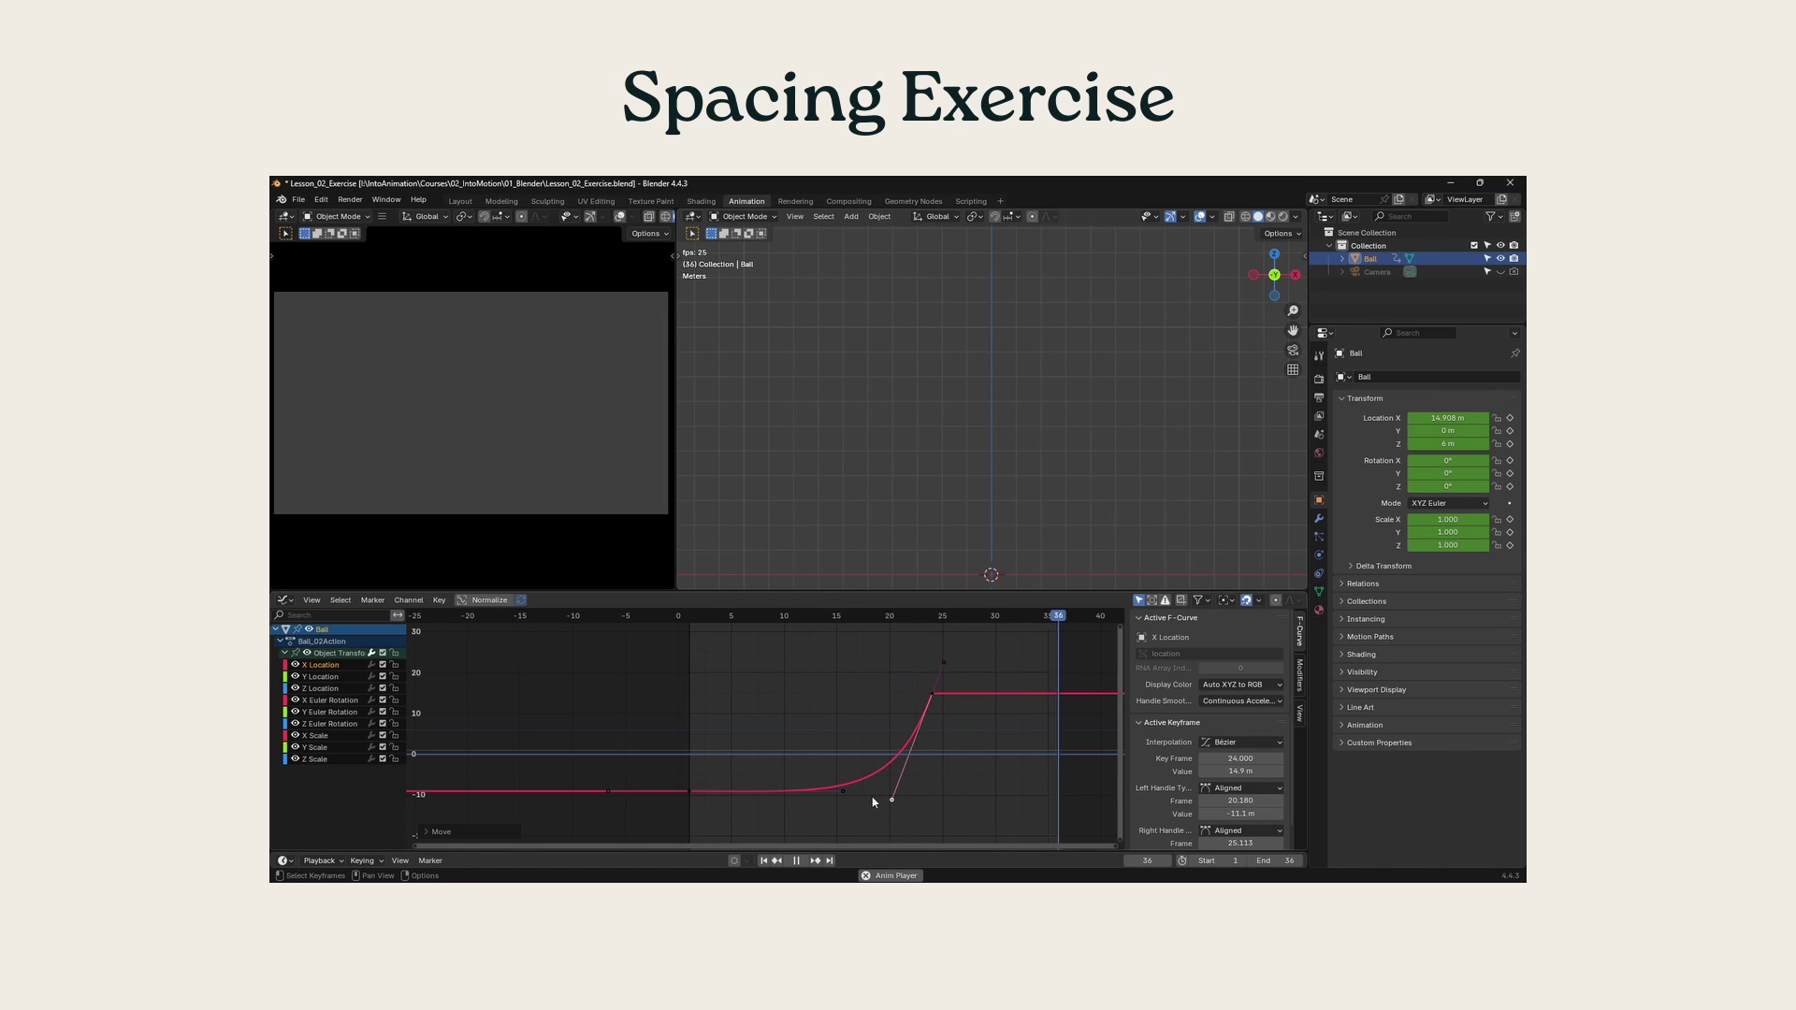
- Stop playback and move the exercise ball's frame-24 keys to frame 12
{"action": "key", "text": "space"}
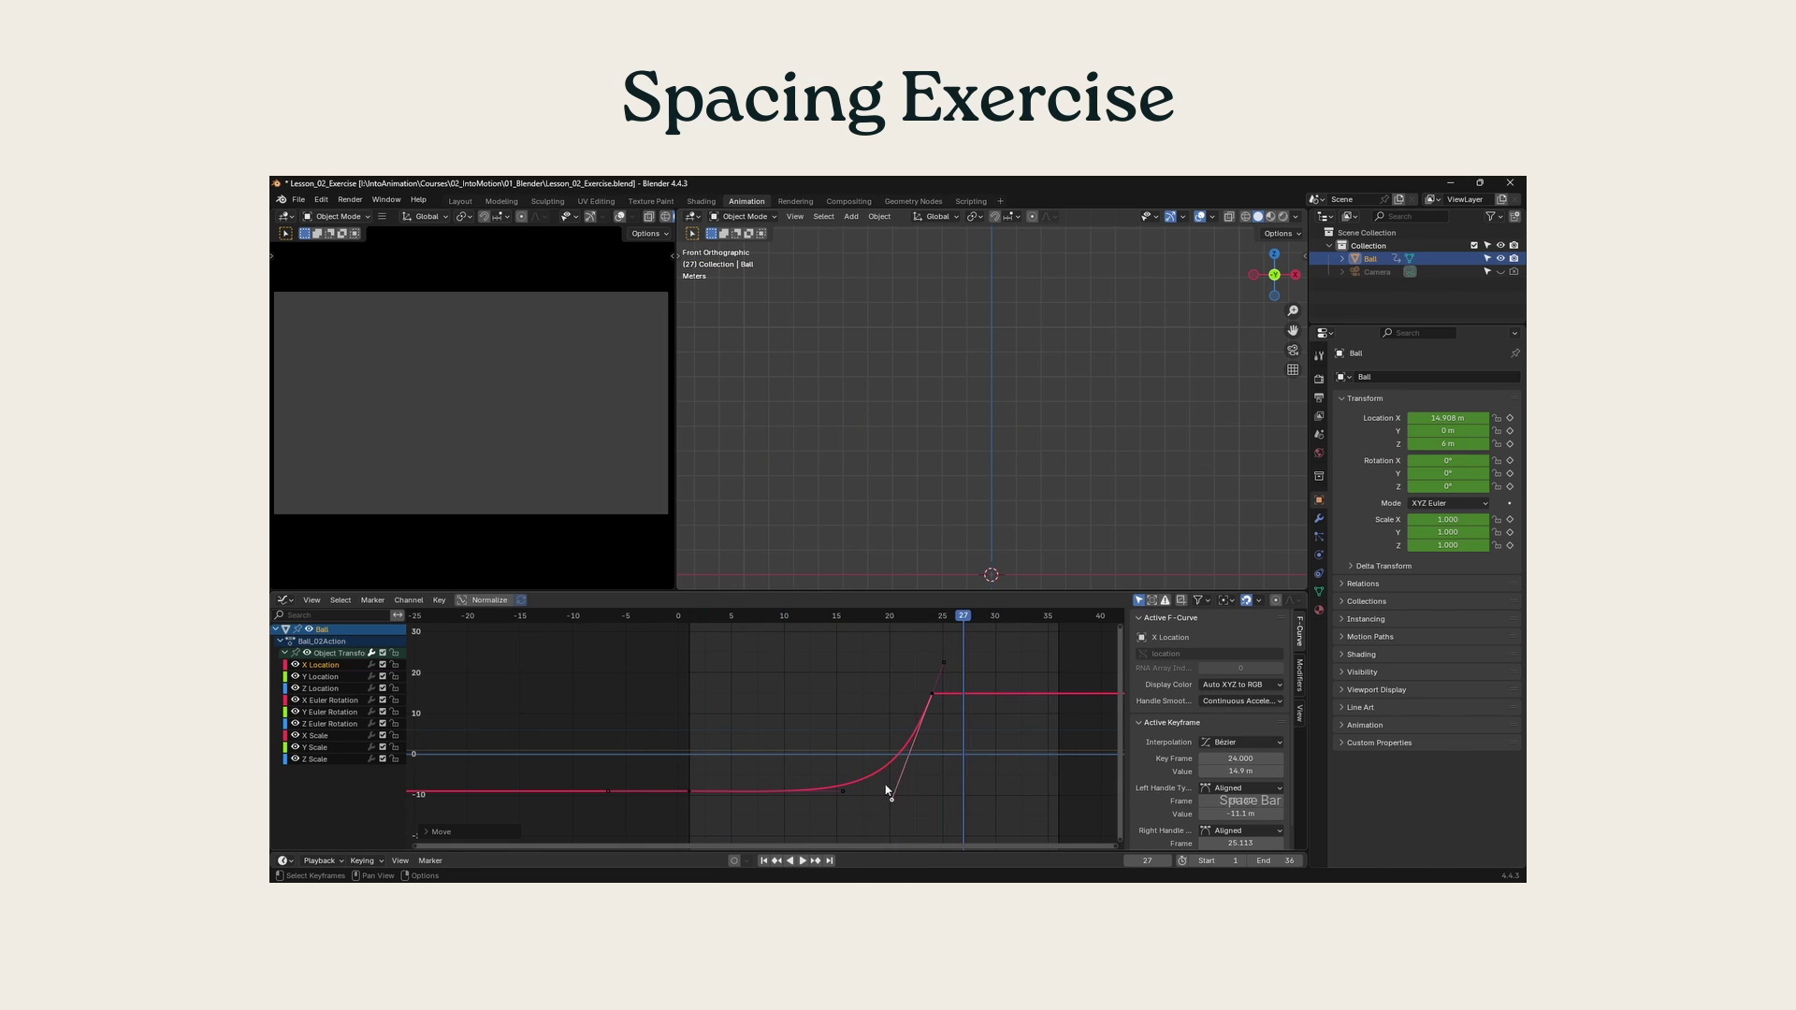
{"action": "key", "text": "ctrl+Tab"}
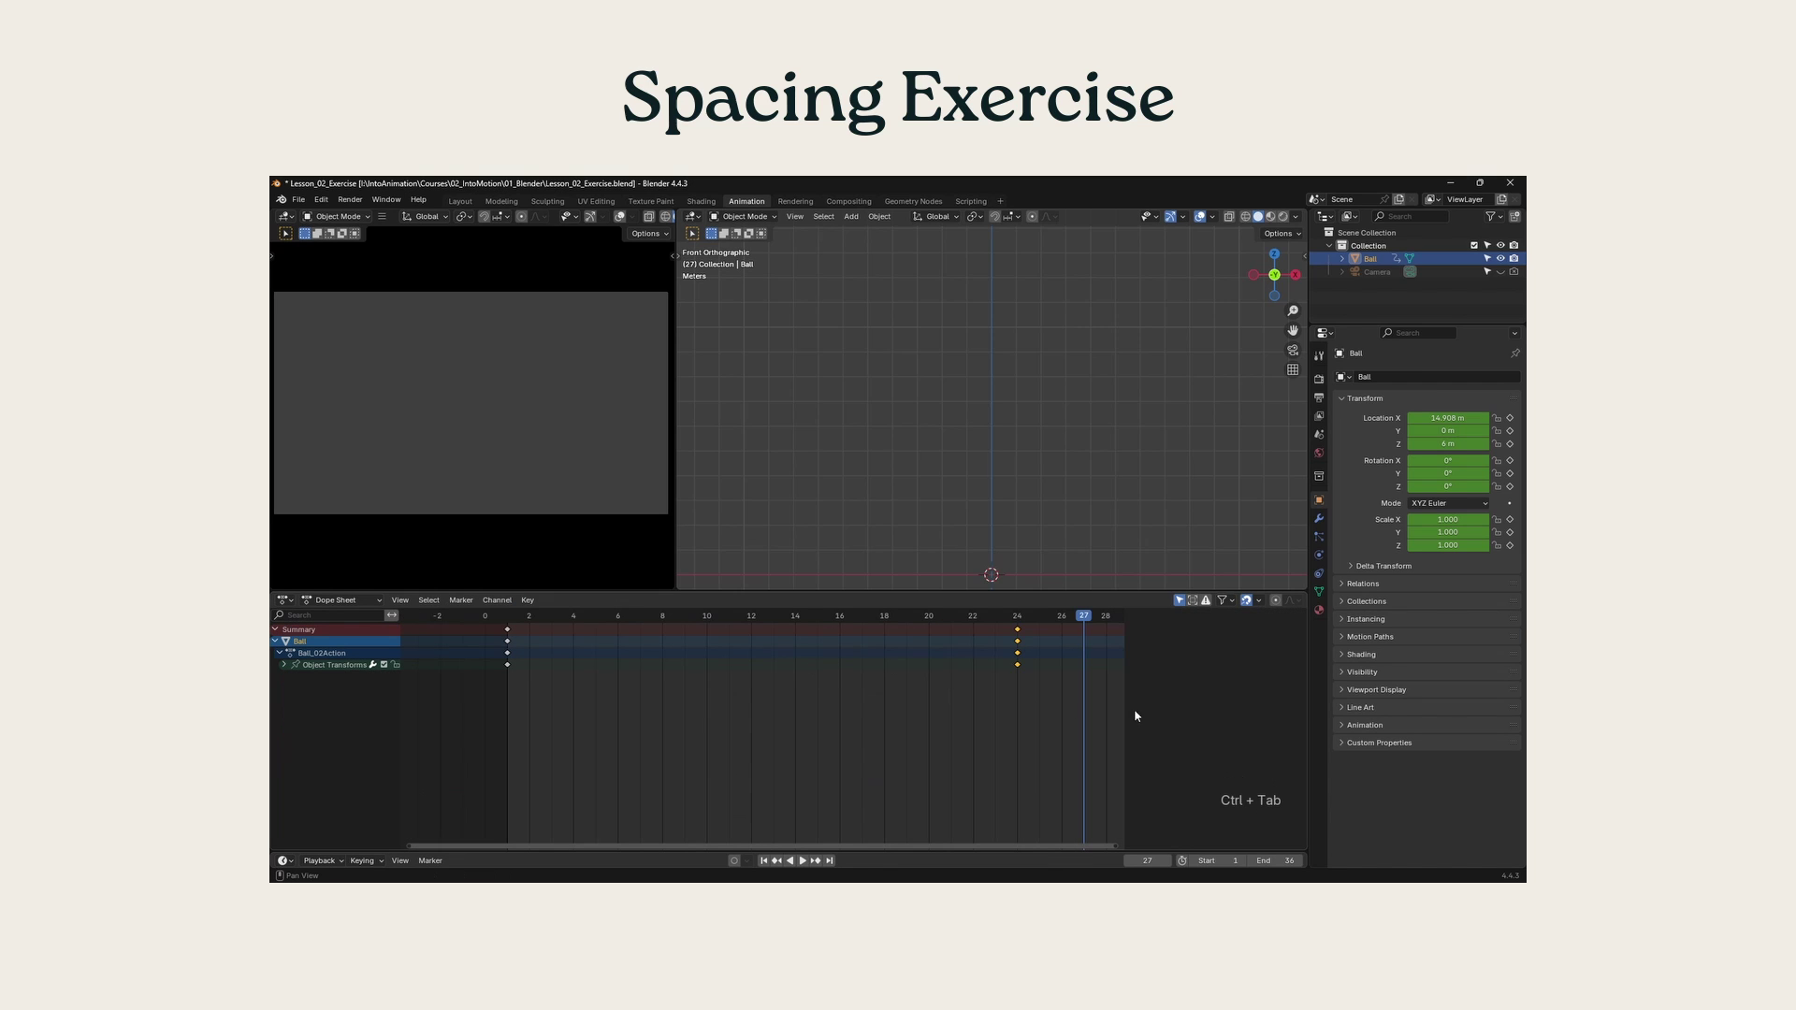
{"action": "left_click", "coordinate": [1017, 629]}
{"action": "left_click_drag", "start_coordinate": [1017, 640], "coordinate": [741, 669]}
{"action": "left_click", "coordinate": [745, 670]}
{"action": "key", "text": "shift+Left"}
- Reshape the X Location curve by adjusting frame 1's right handle and frame 12's left handle
{"action": "key", "text": "ctrl+Tab"}
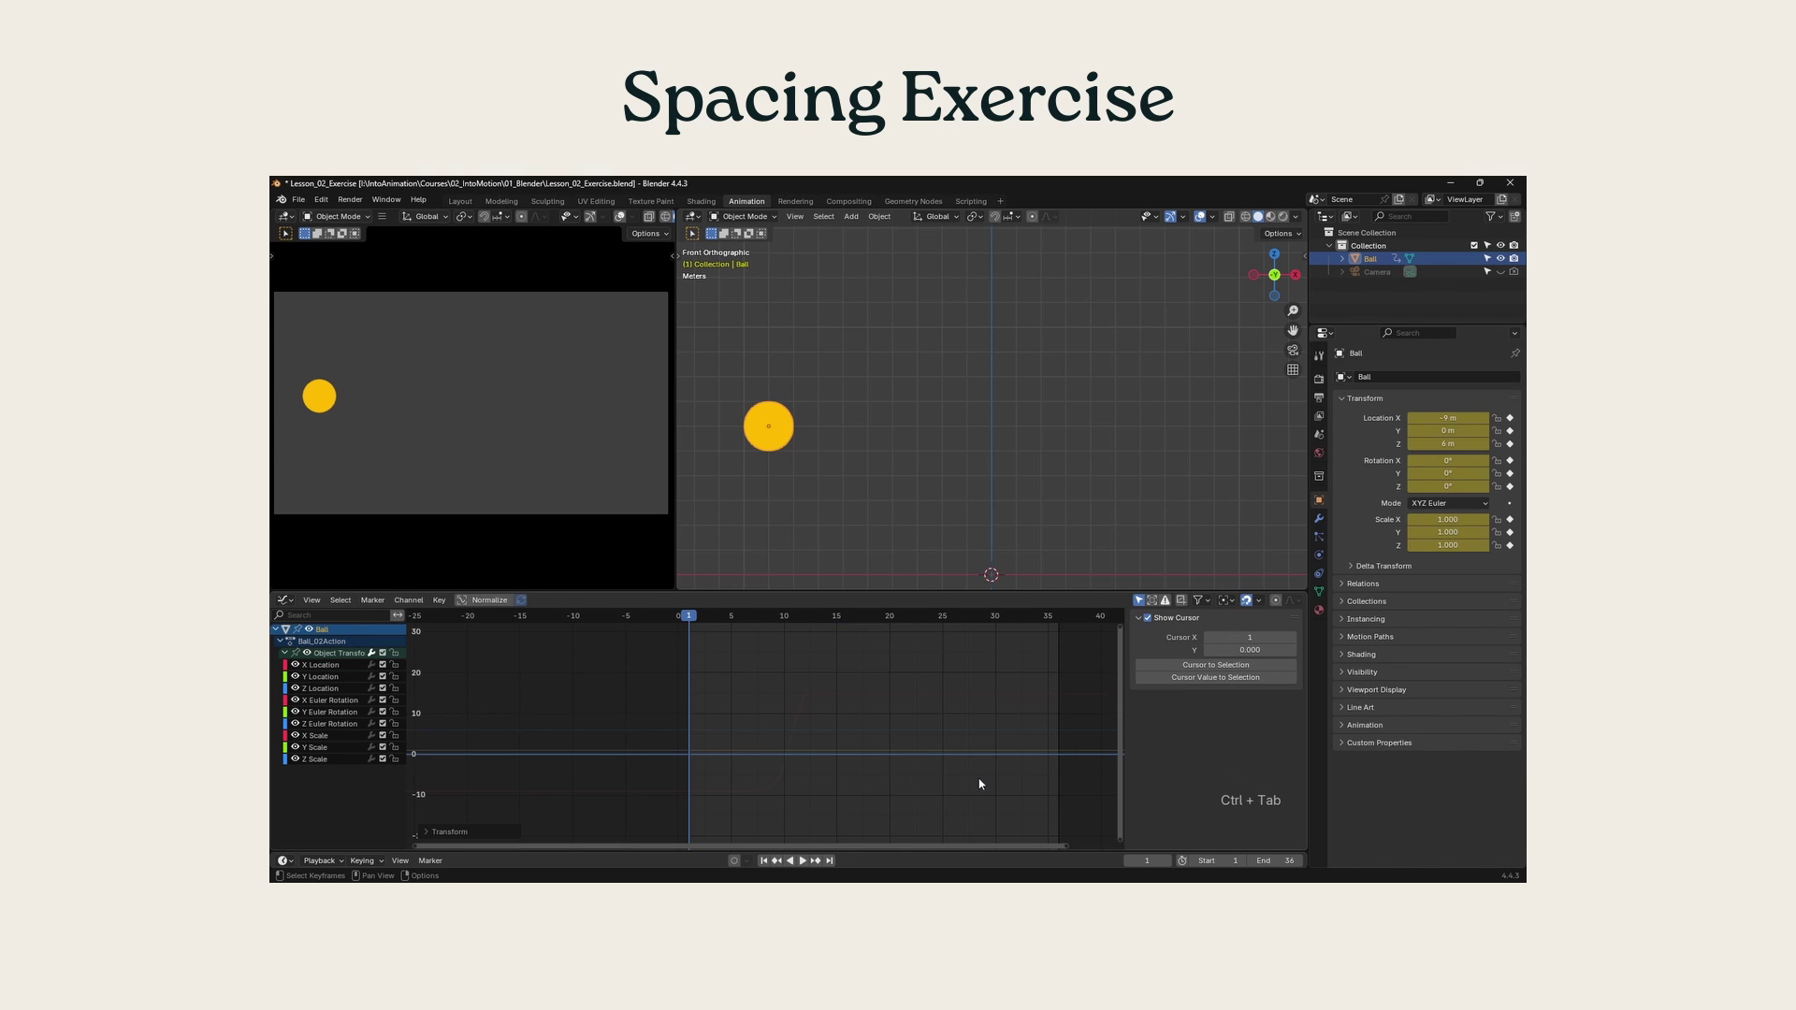
{"action": "left_click", "coordinate": [323, 665]}
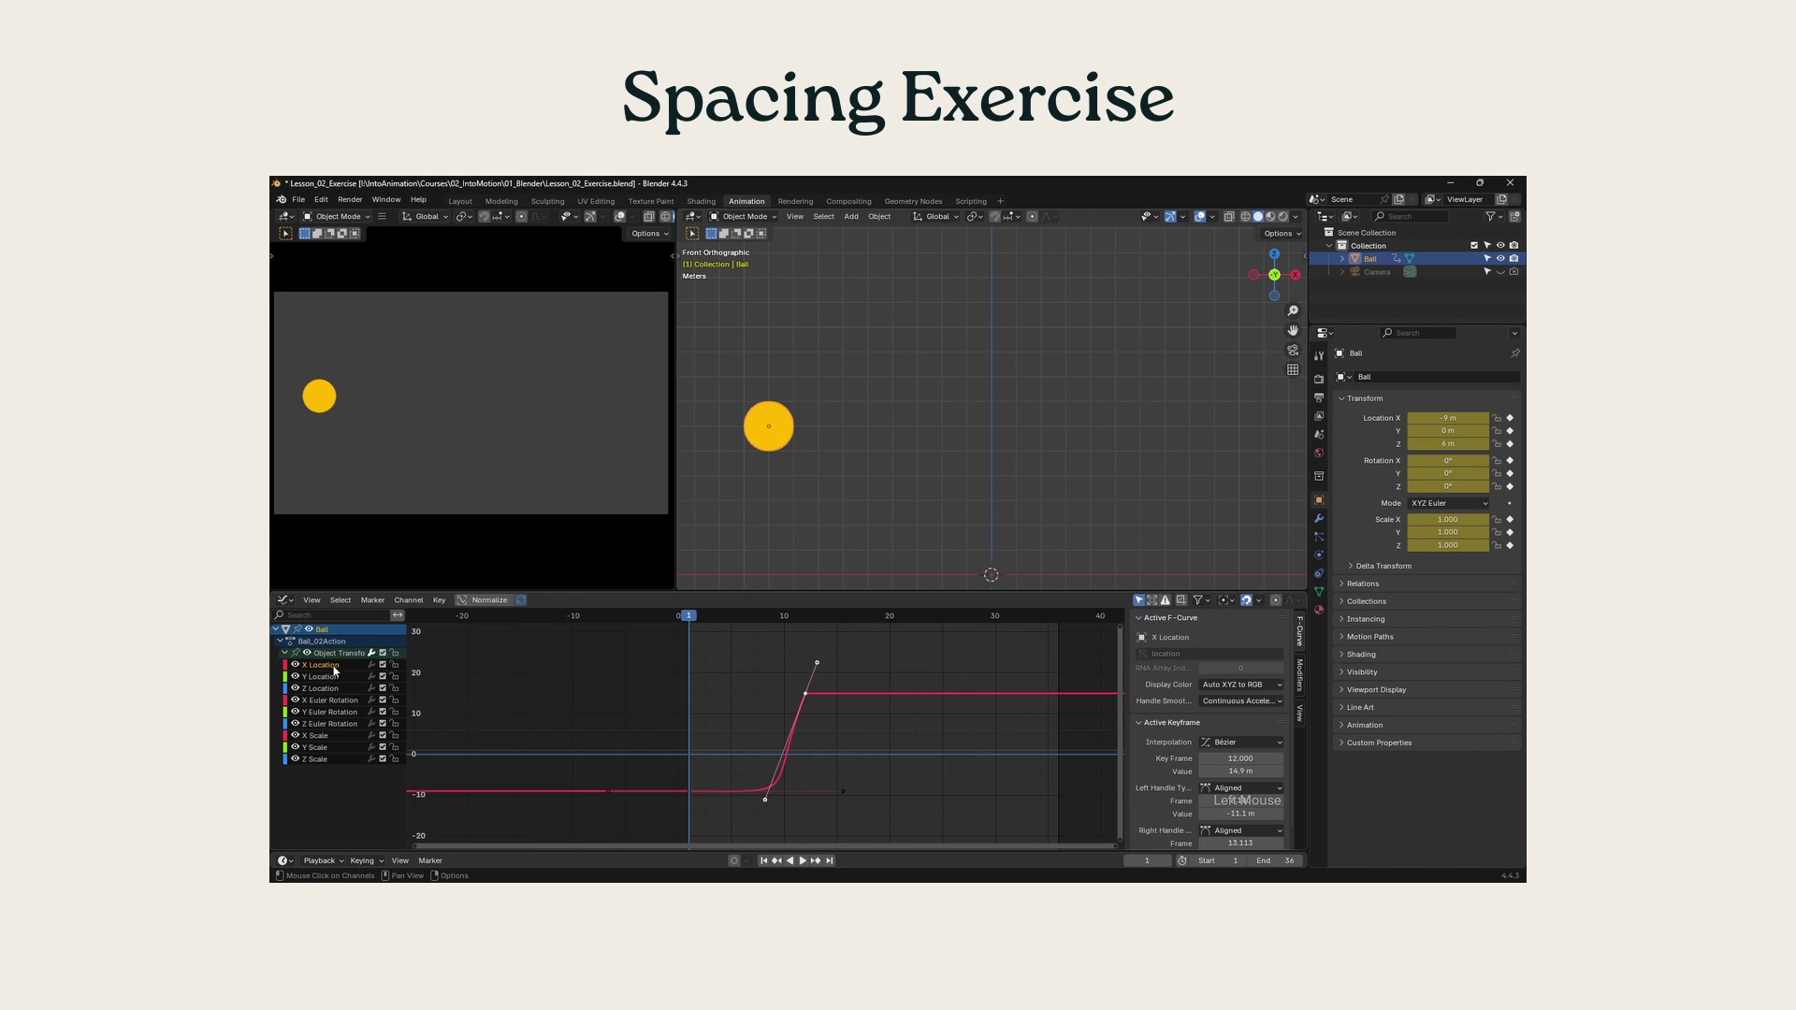
{"action": "left_click", "coordinate": [847, 795]}
{"action": "left_click", "coordinate": [845, 793]}
{"action": "key", "text": "g"}
{"action": "key", "text": "x"}
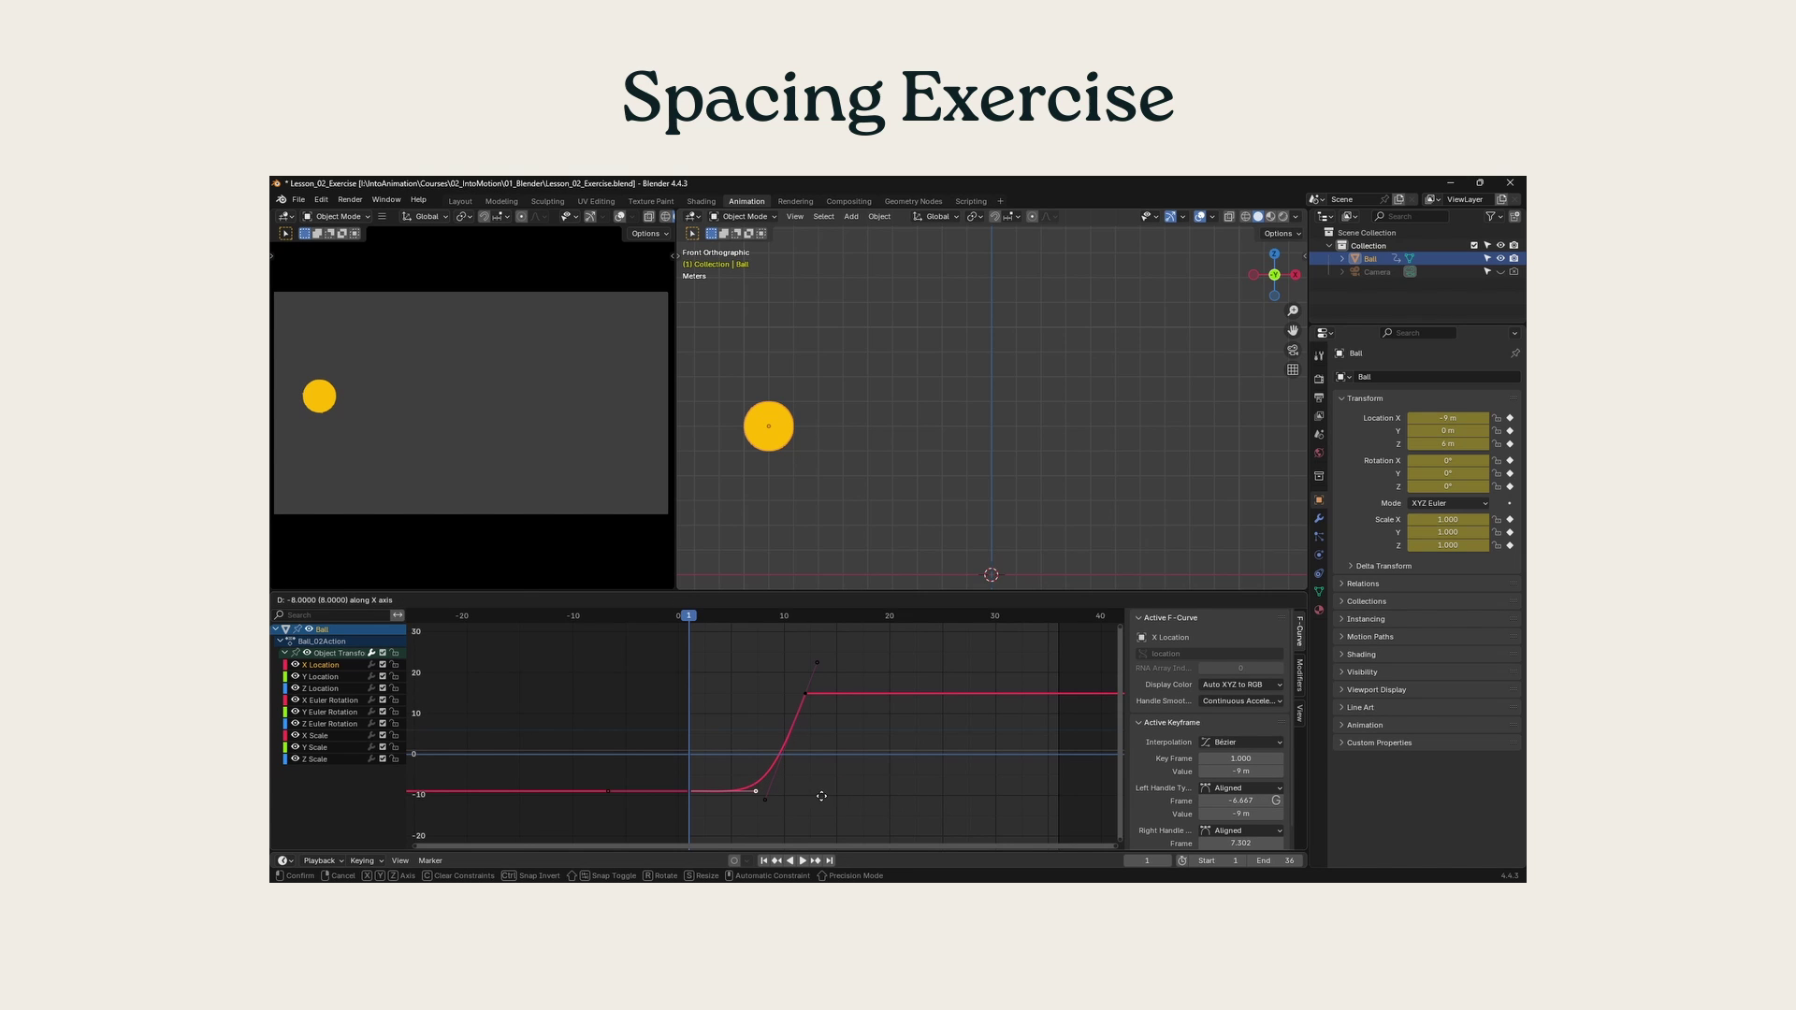
{"action": "left_click", "coordinate": [822, 796]}
{"action": "left_click", "coordinate": [765, 800]}
{"action": "key", "text": "g"}
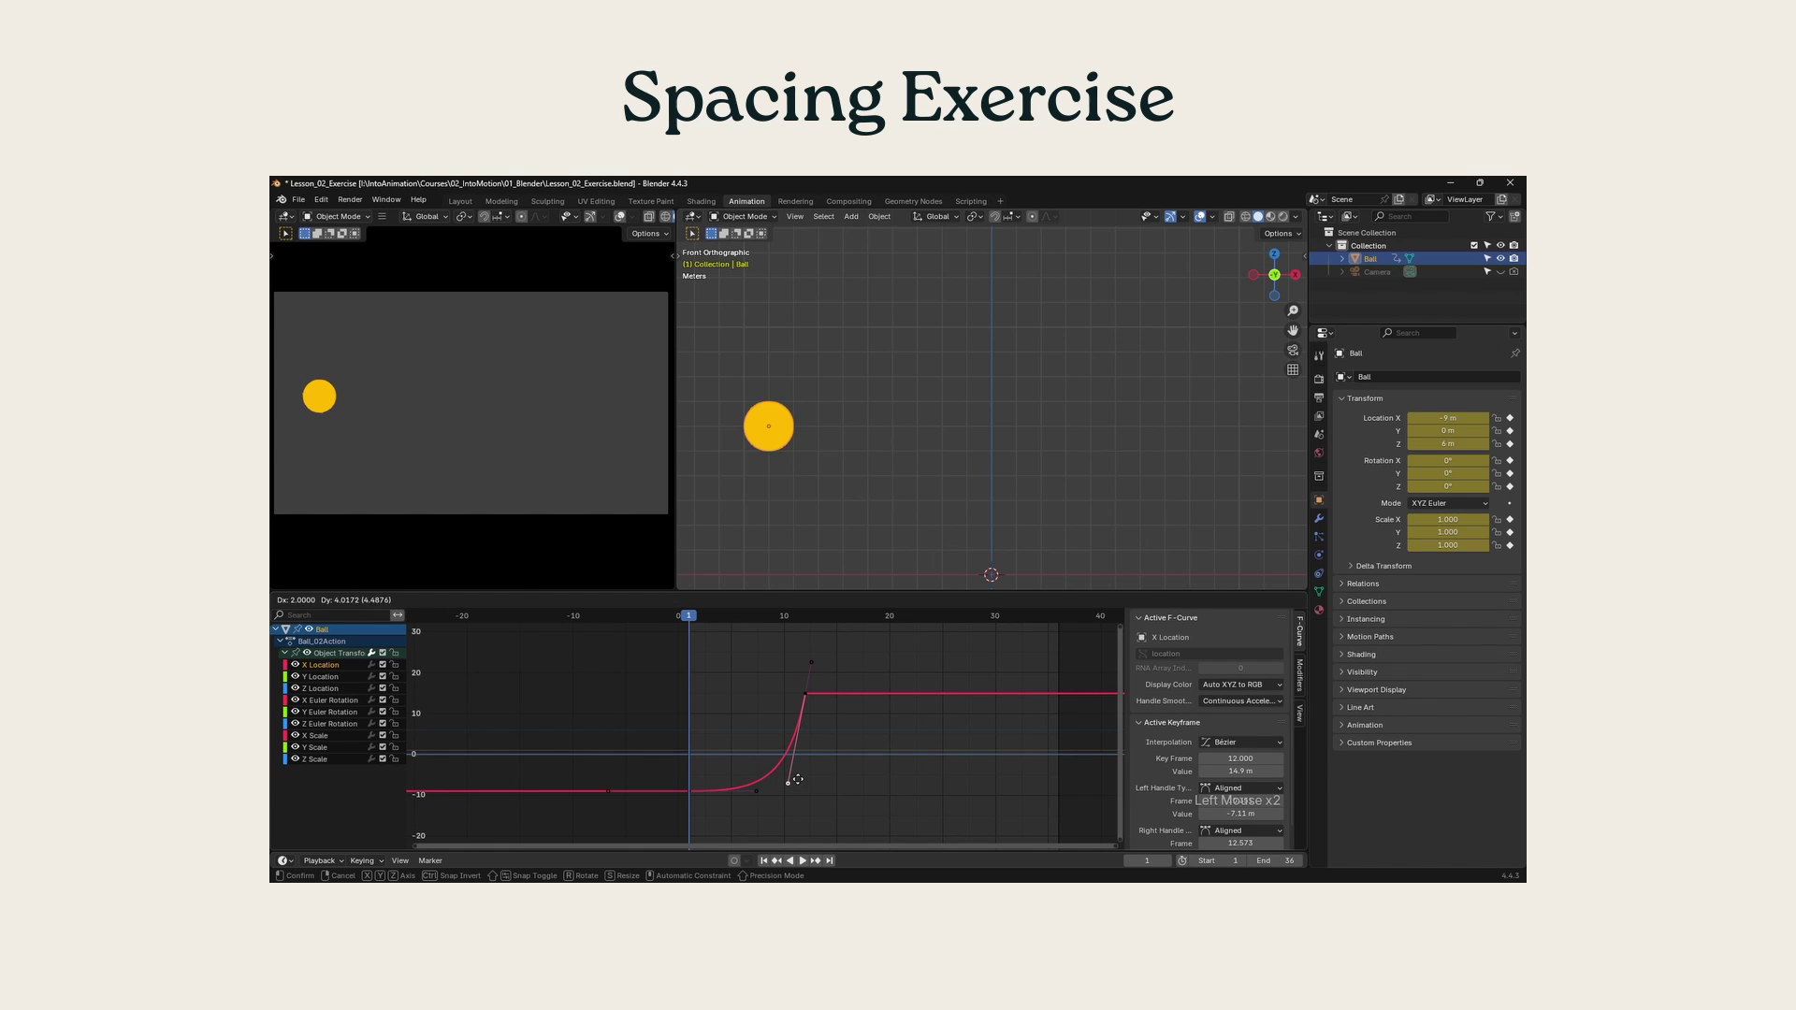
{"action": "left_click", "coordinate": [798, 780]}
- Play the sharper acceleration and return to frame 1
{"action": "key", "text": "space"}
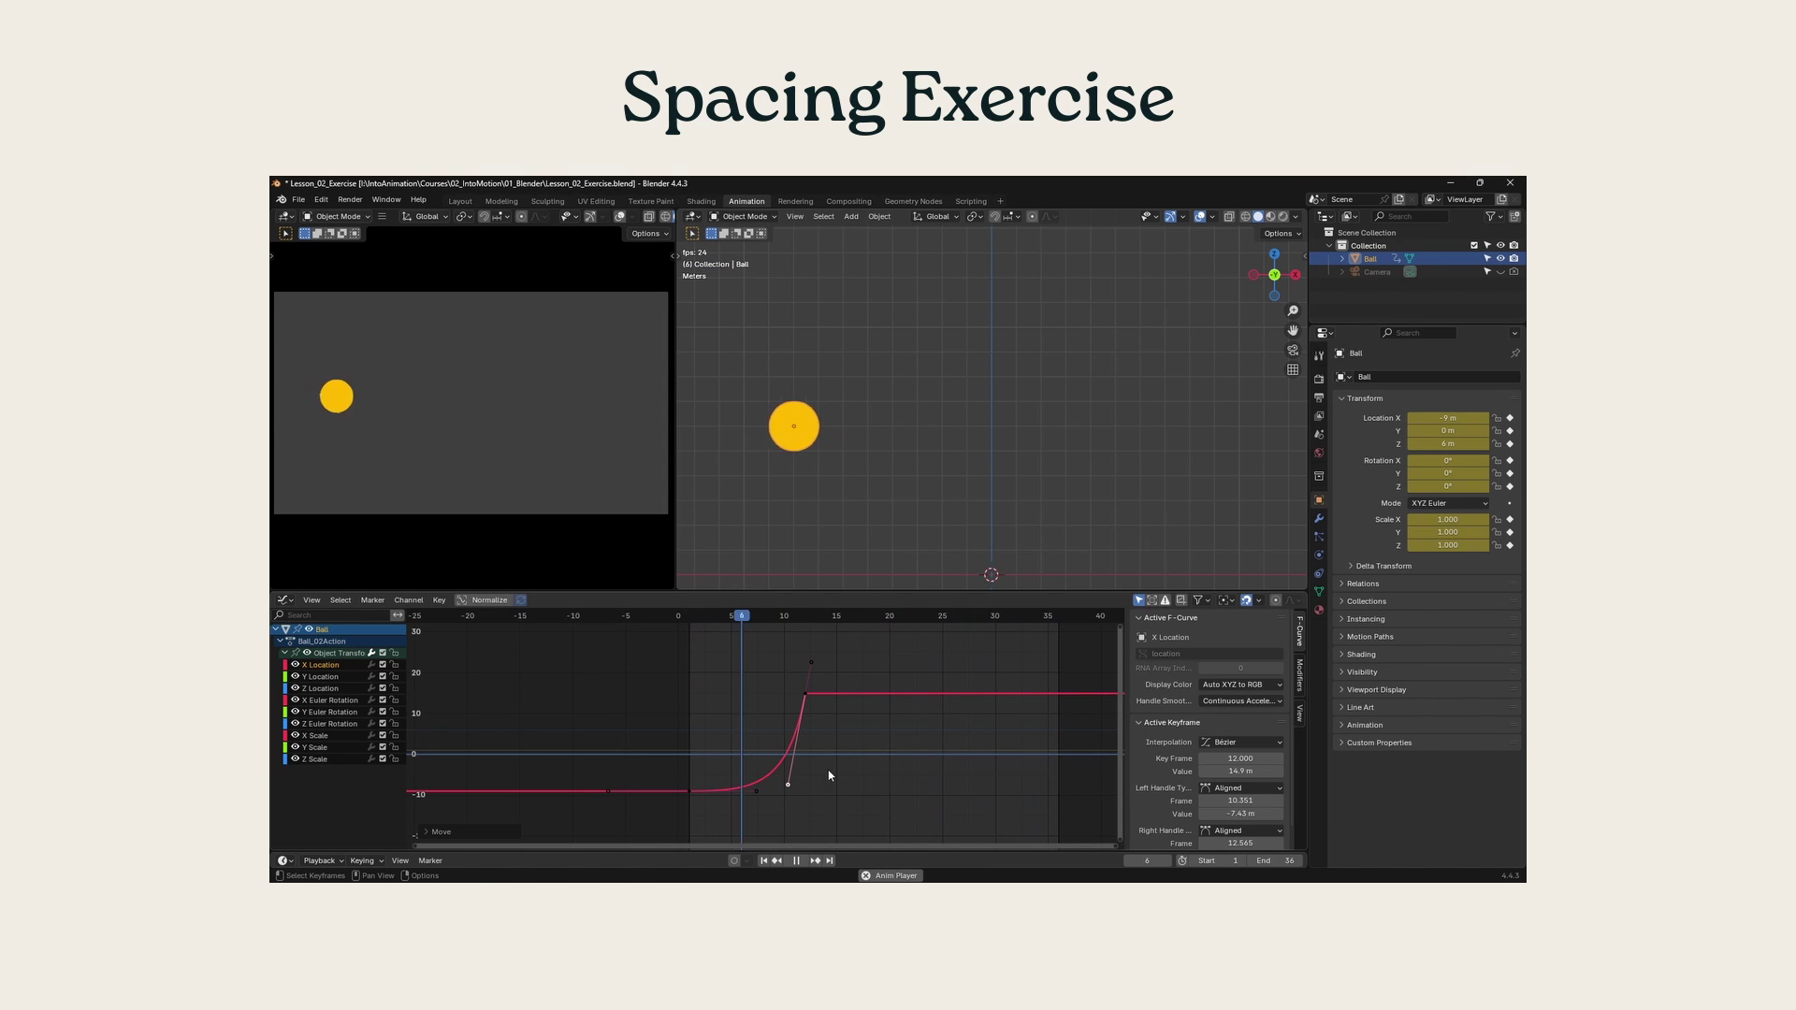
{"action": "key", "text": "space"}
{"action": "left_click", "coordinate": [688, 619]}
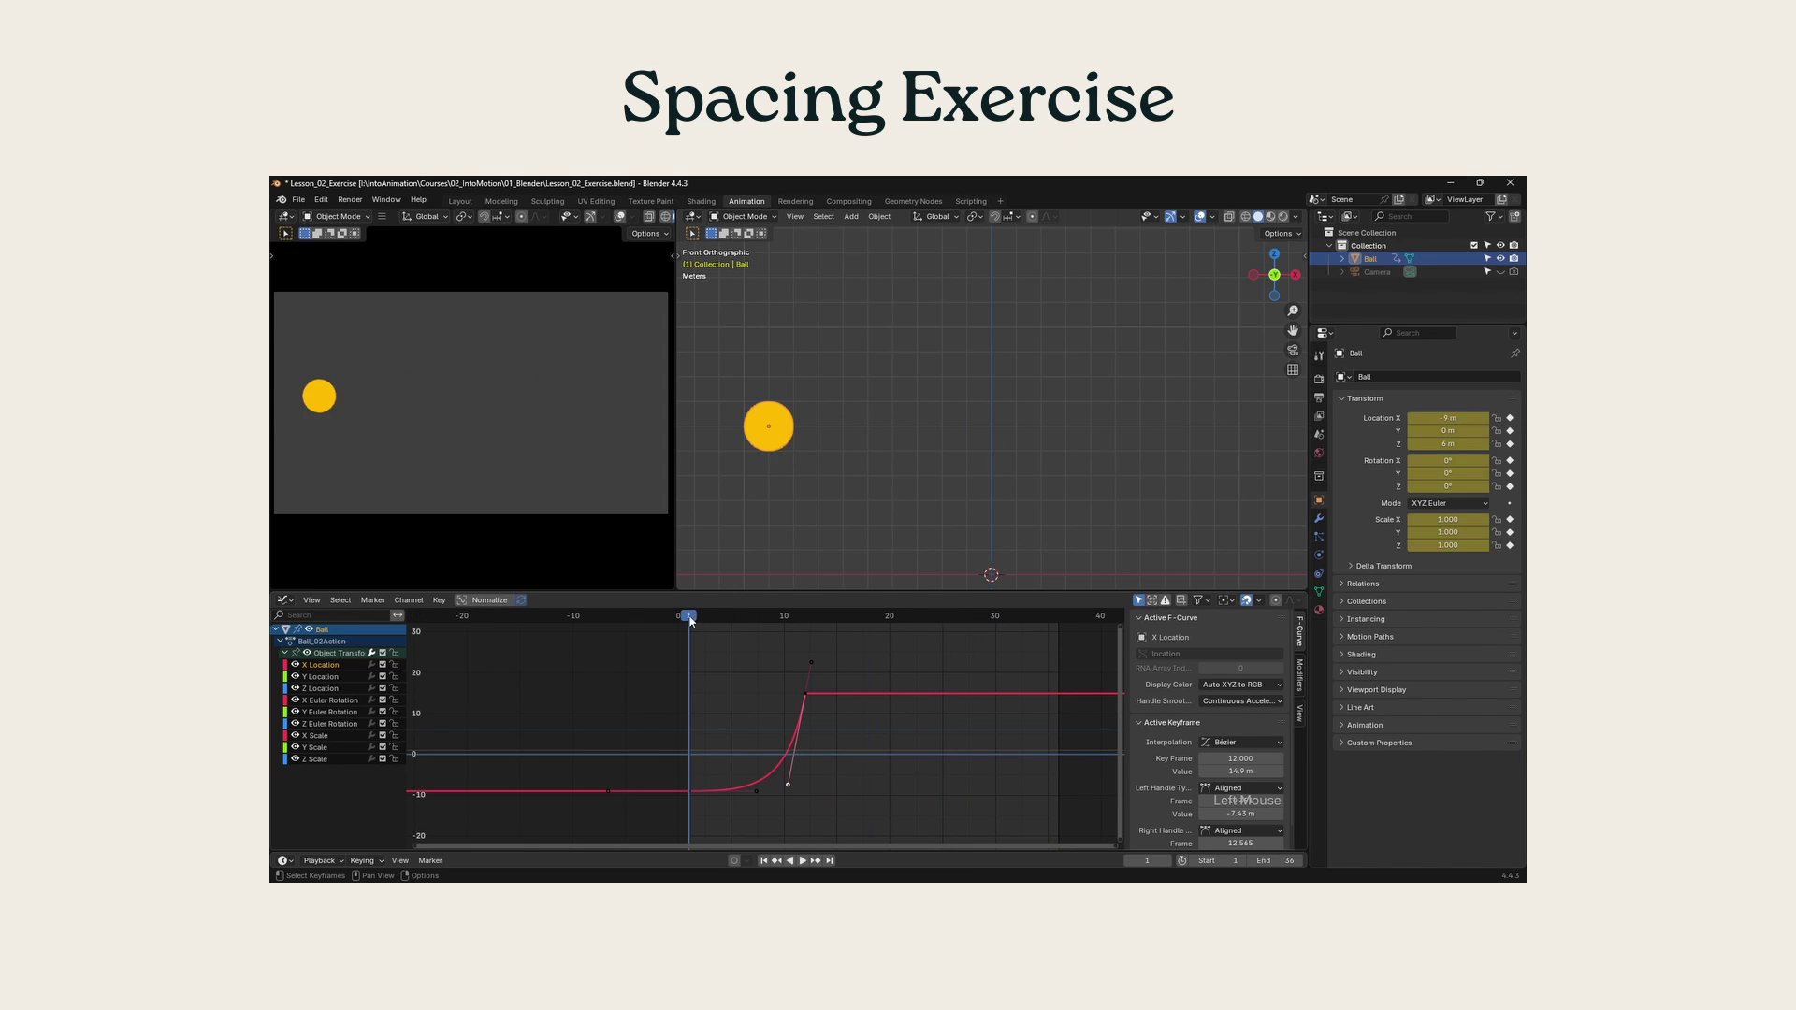